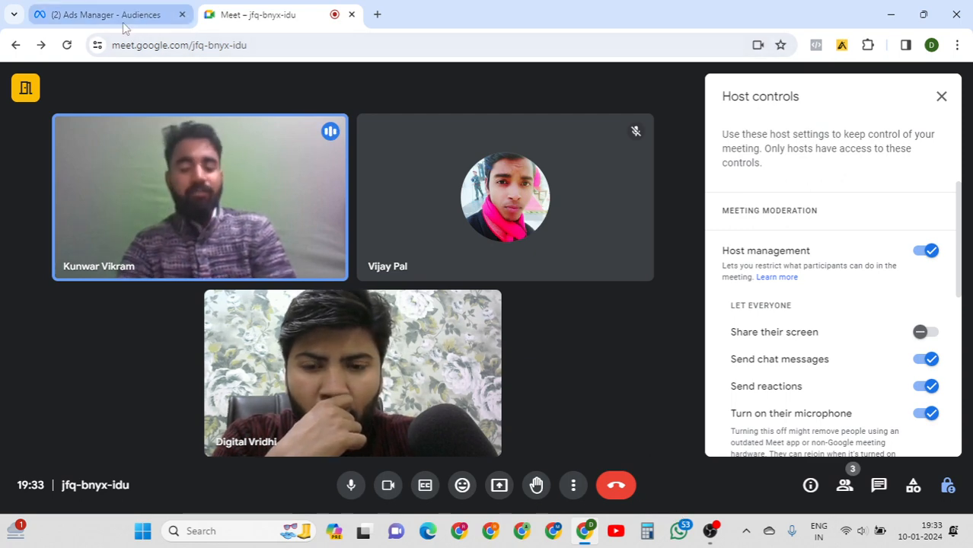
# Present the '(2) Ads Manager - Audiences' Chrome tab to everyone in the Meet call.
pyautogui.click(498, 493)
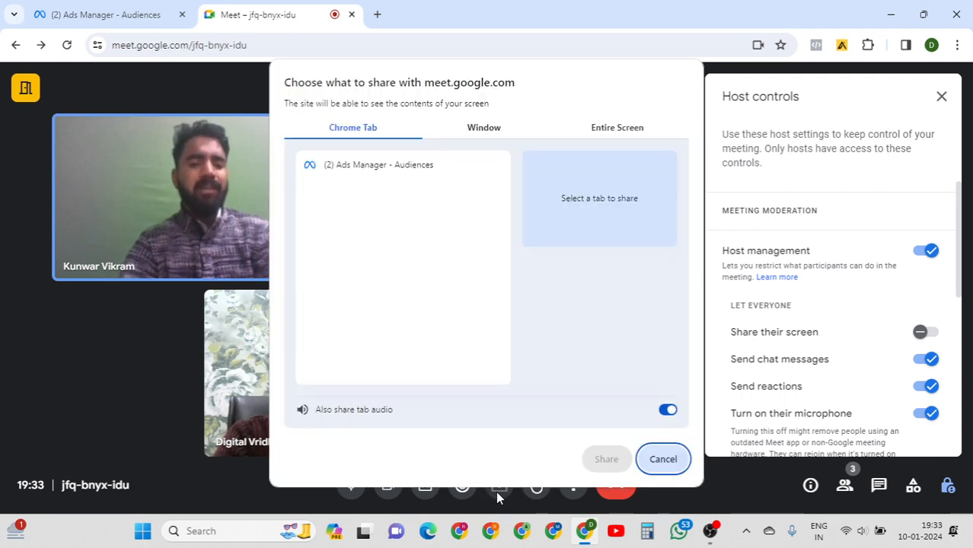
pyautogui.click(375, 172)
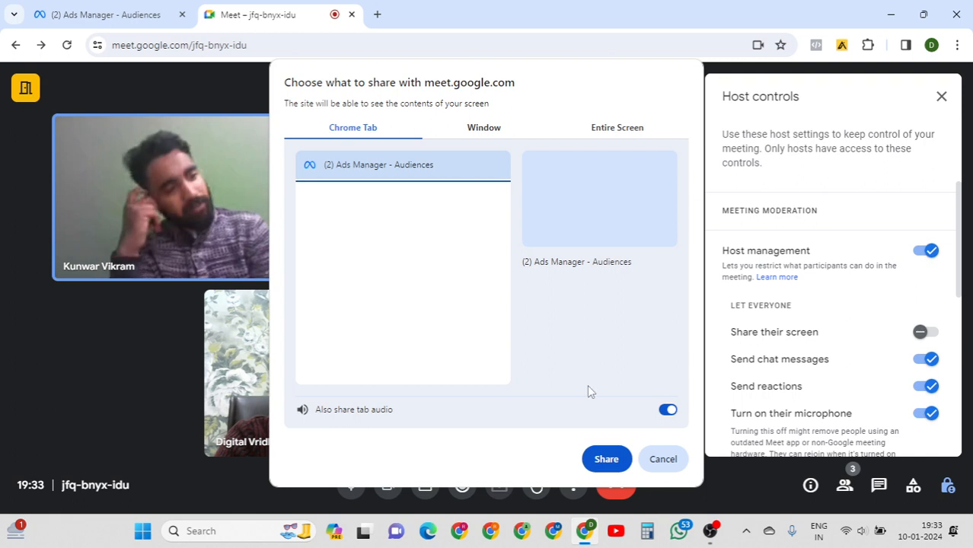
pyautogui.click(606, 460)
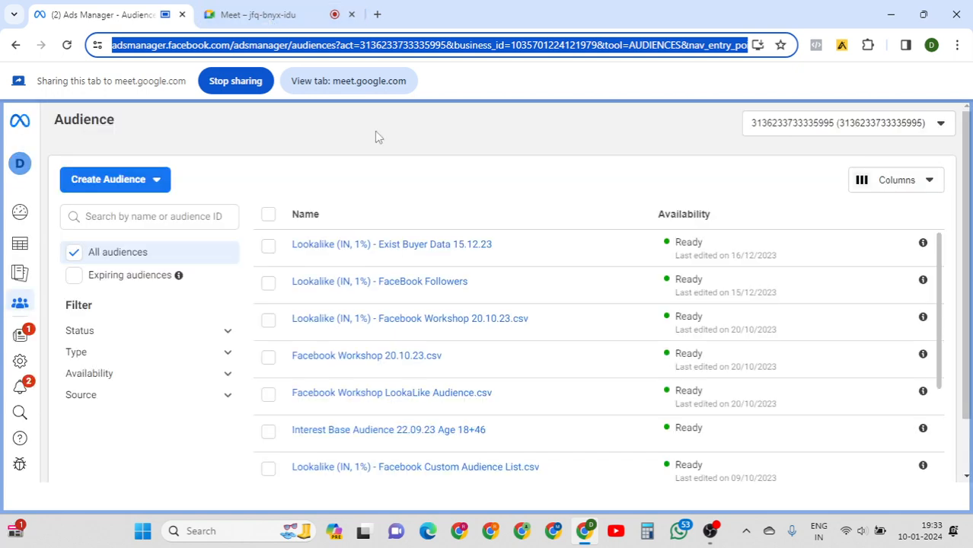
# Check the shared view in Meet, then return to Ads Manager and open the Create Audience type list.
pyautogui.click(242, 16)
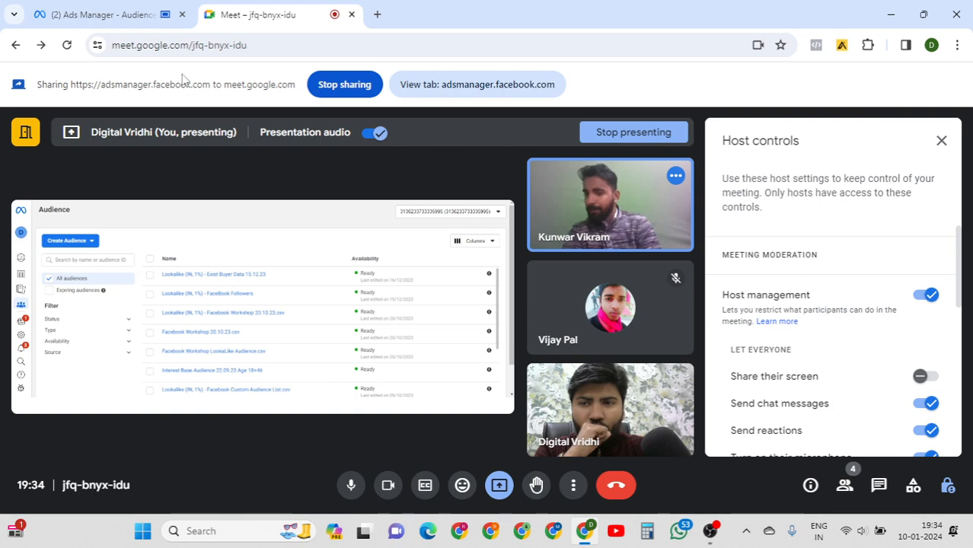
pyautogui.click(107, 17)
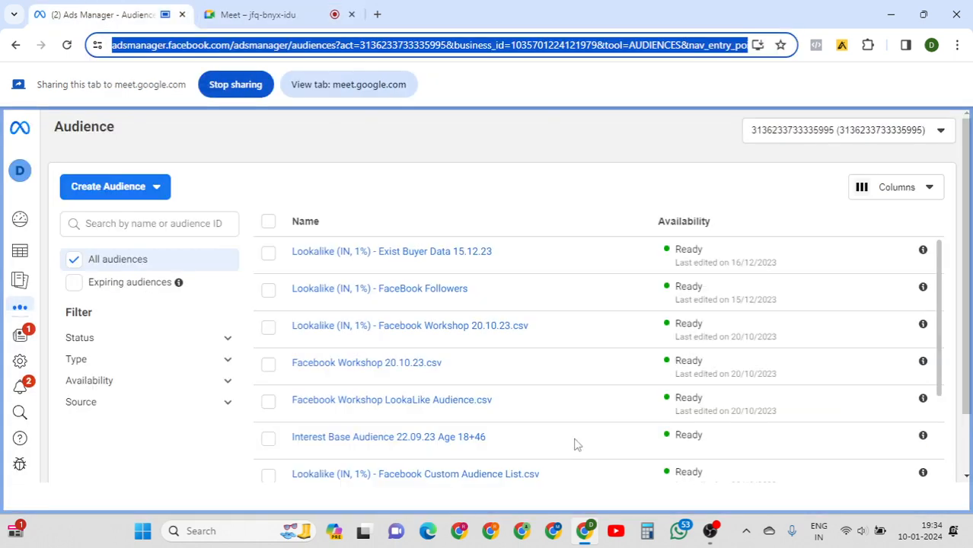
pyautogui.click(707, 535)
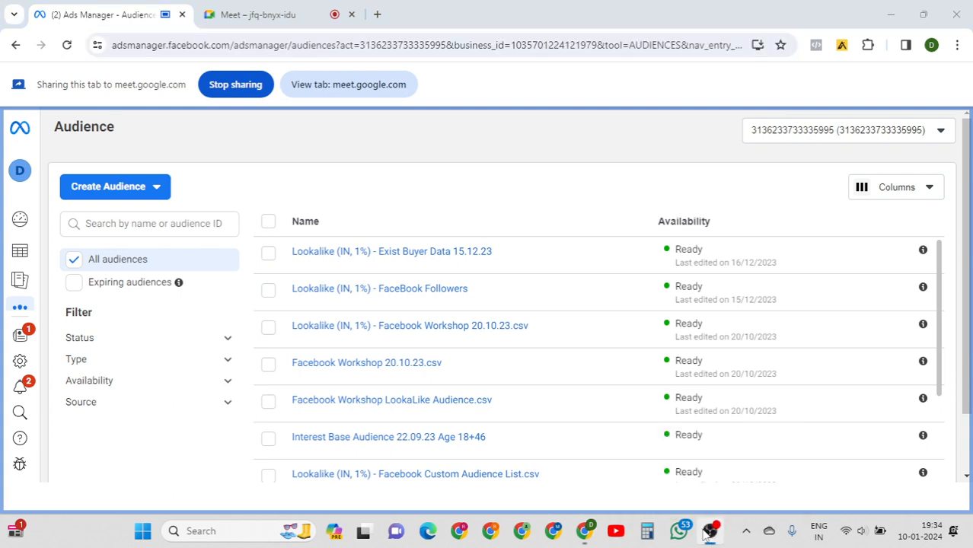
pyautogui.click(707, 534)
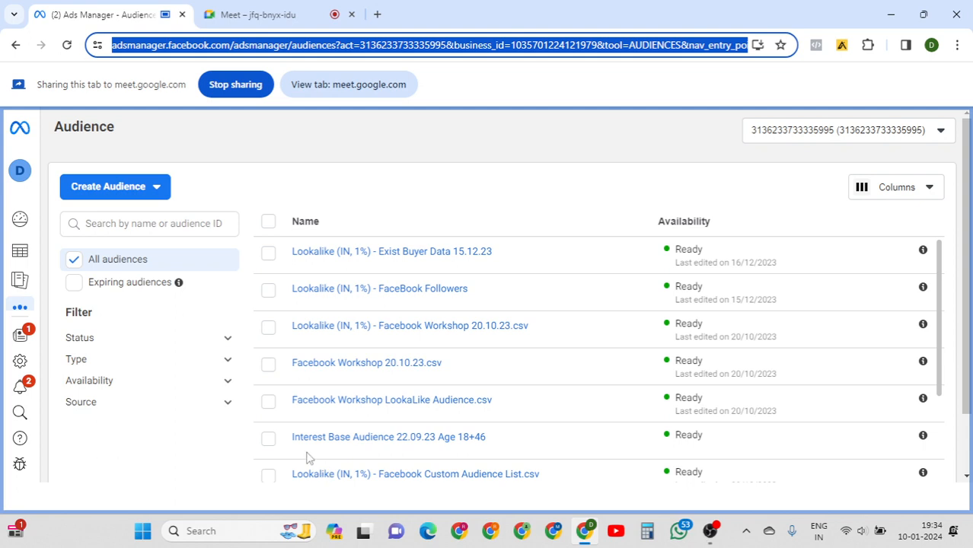
pyautogui.click(158, 197)
pyautogui.click(157, 190)
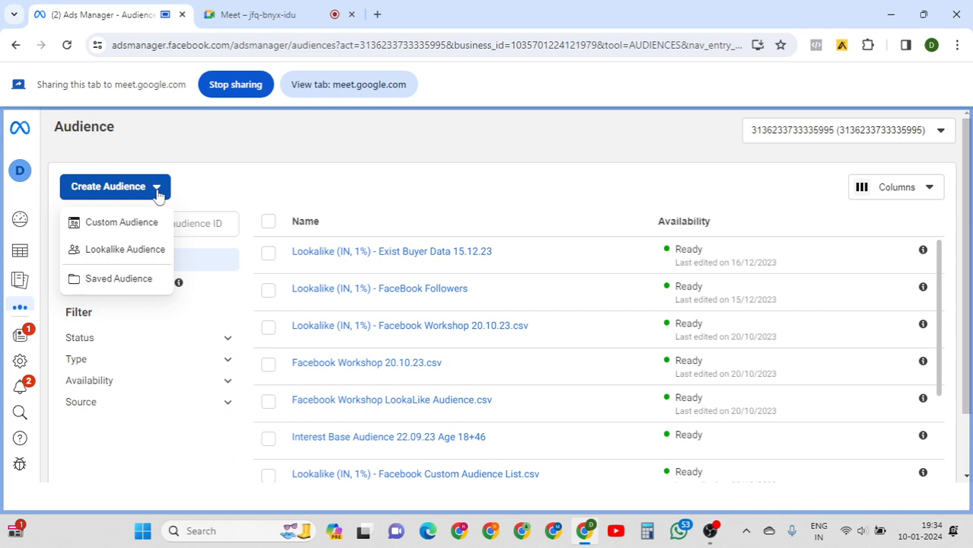
# After checking Meet and raising the volume, choose Create Audience > Saved Audience.
pyautogui.click(266, 23)
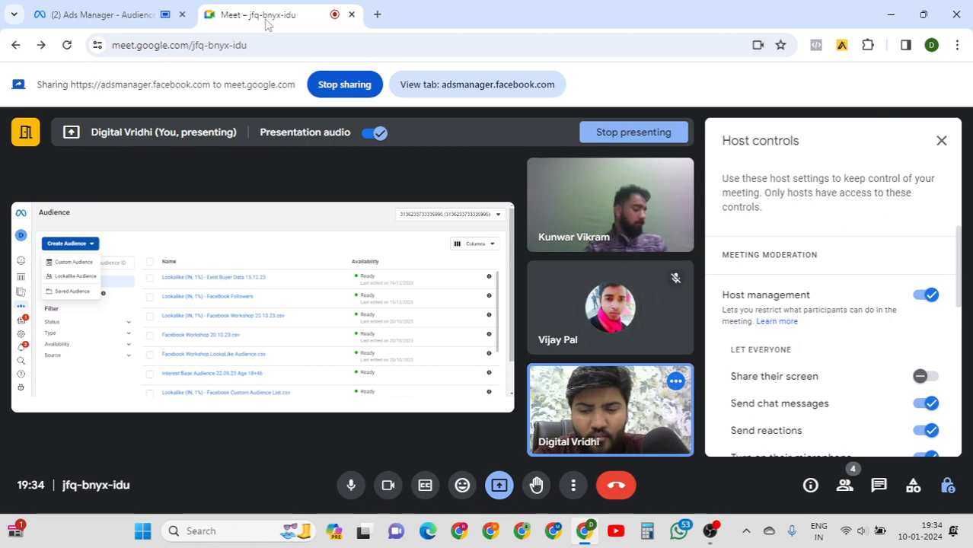
pyautogui.press('XF86AudioRaiseVolume')
pyautogui.press('XF86AudioRaiseVolume')
pyautogui.press('XF86AudioRaiseVolume')
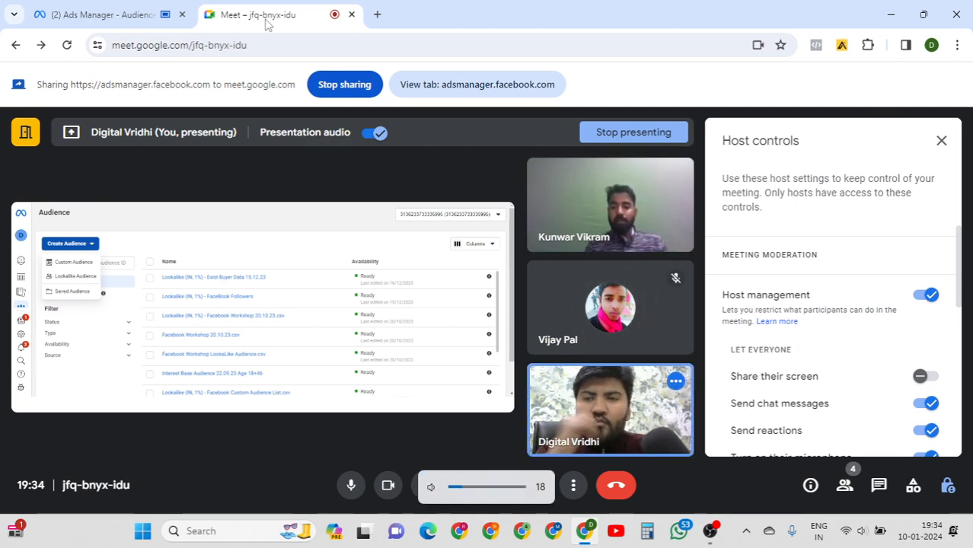
pyautogui.click(114, 12)
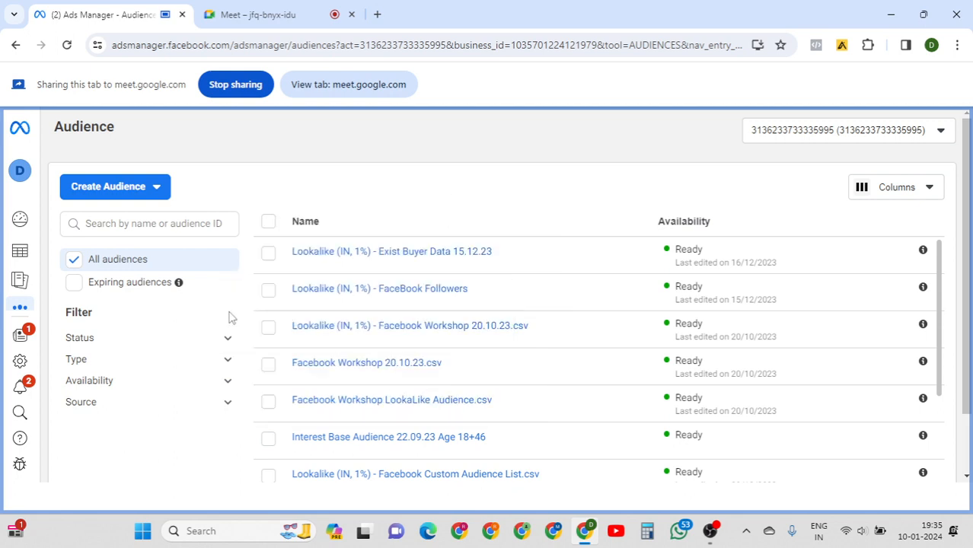
pyautogui.click(159, 196)
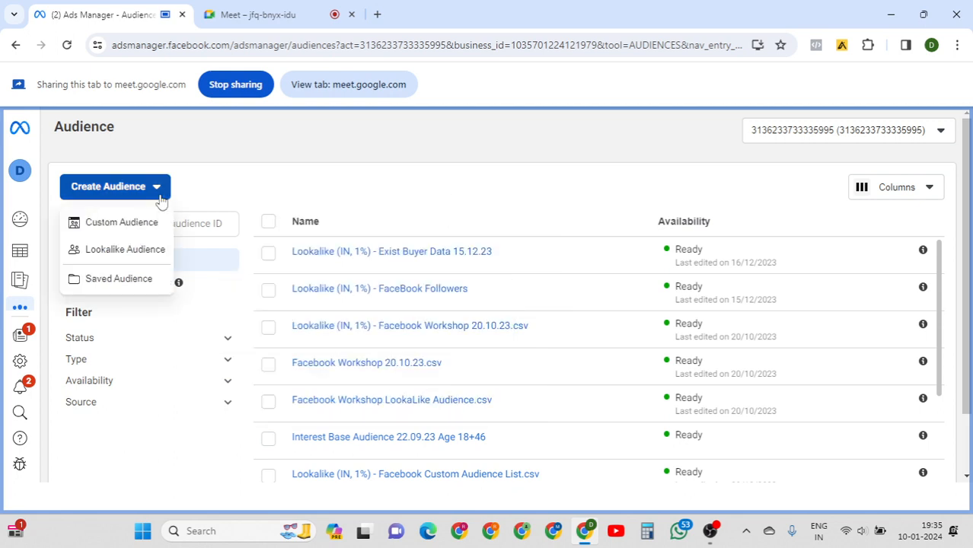
pyautogui.click(118, 279)
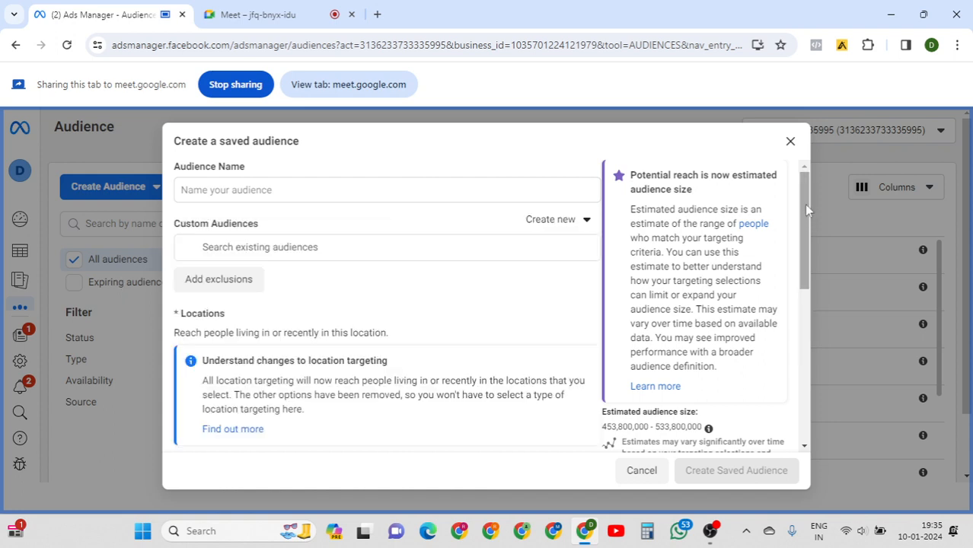
pyautogui.scroll(-1, 805, 204)
pyautogui.scroll(1, 806, 205)
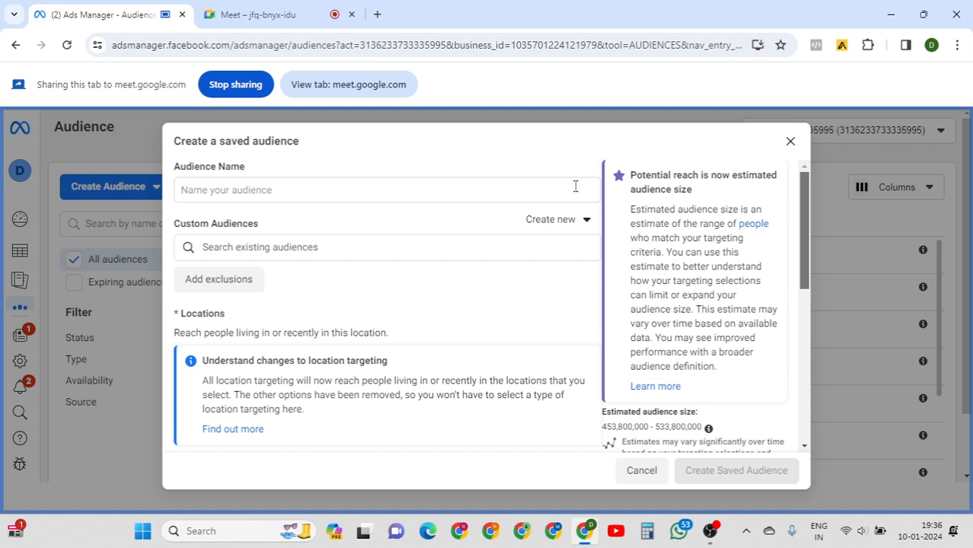
pyautogui.click(444, 189)
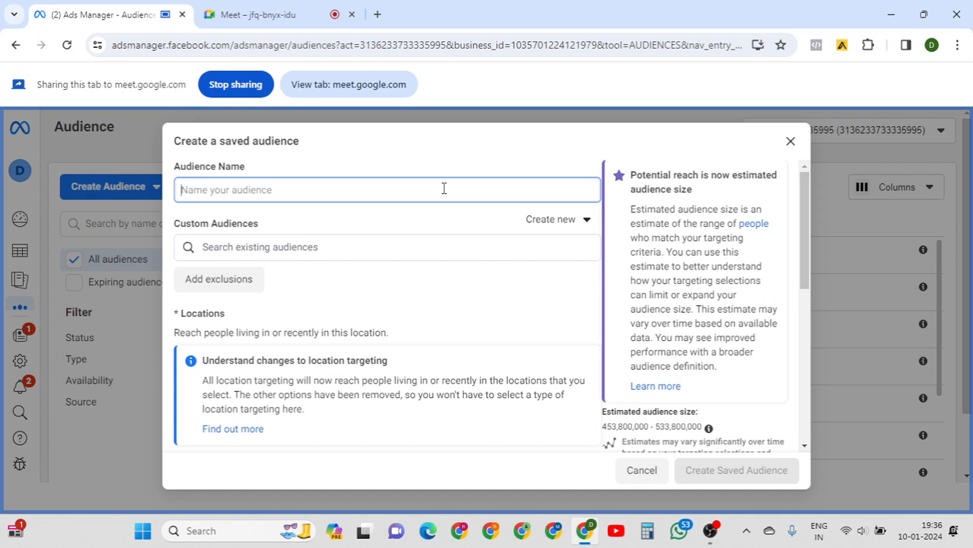
# Name the audience 'digital marketing service audience Agra' and list existing Custom Audiences to include.
pyautogui.write('Dm')
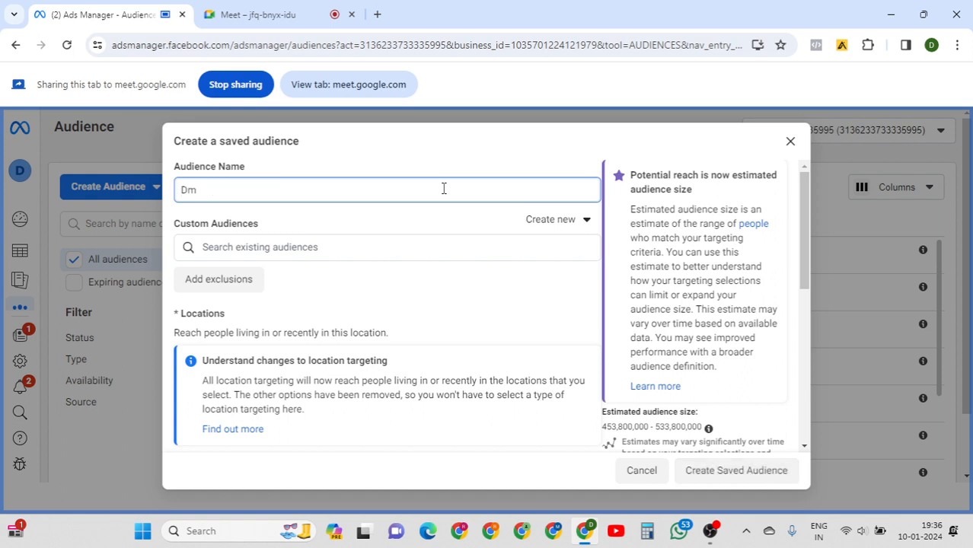
pyautogui.write(' inquir')
pyautogui.press('BackSpace')
pyautogui.press('BackSpace')
pyautogui.press('BackSpace')
pyautogui.press('BackSpace')
pyautogui.press('BackSpace')
pyautogui.press('BackSpace')
pyautogui.press('BackSpace')
pyautogui.press('BackSpace')
pyautogui.press('BackSpace')
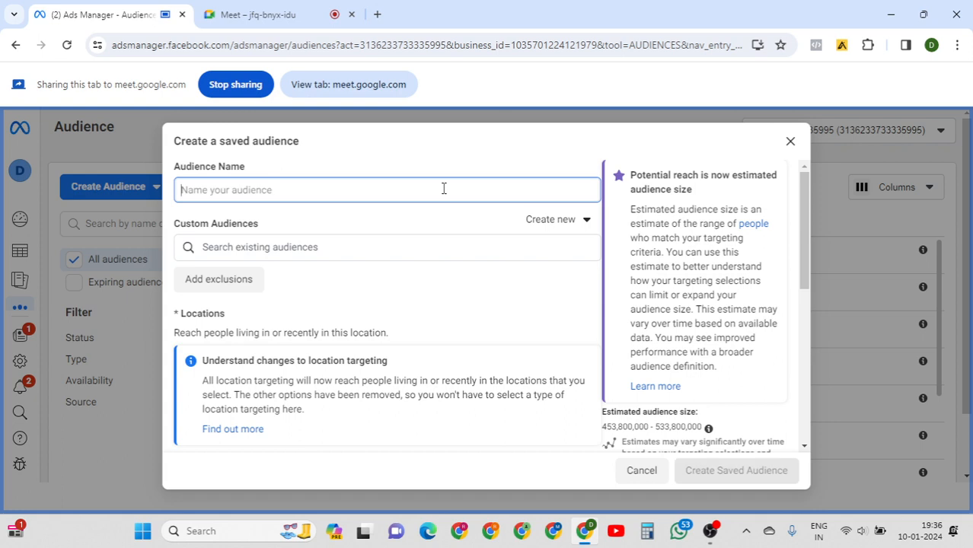
pyautogui.write('digital mar')
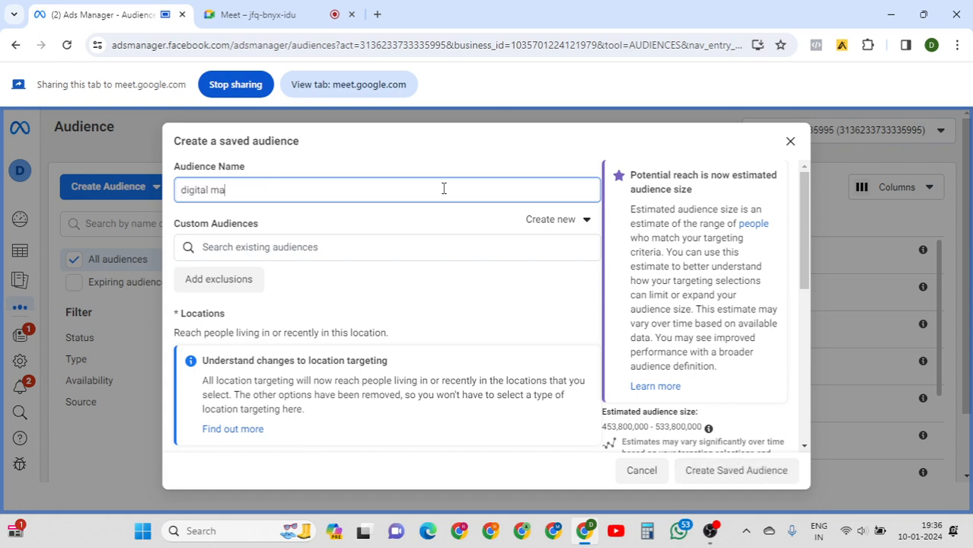
pyautogui.press('BackSpace')
pyautogui.write('rketing servic')
pyautogui.write('e au')
pyautogui.write('die')
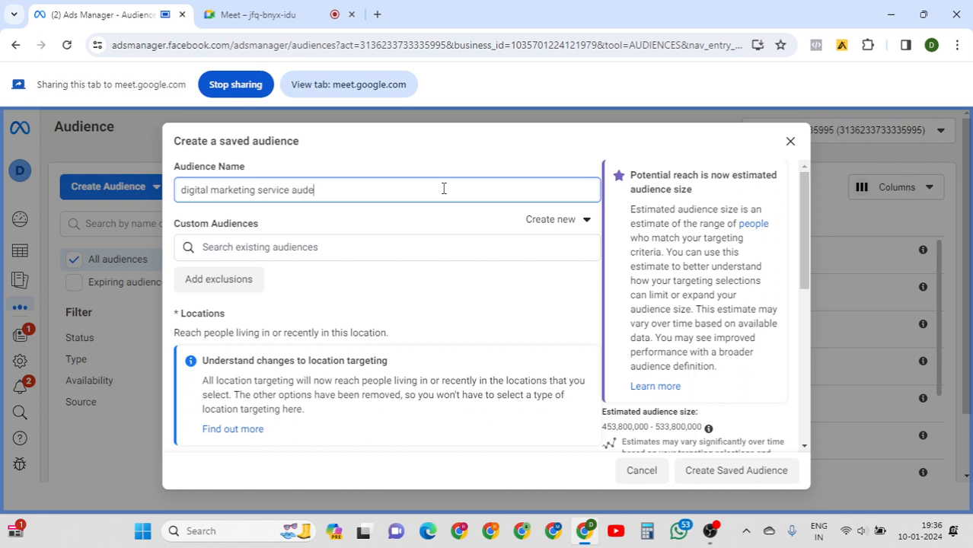
pyautogui.press('BackSpace')
pyautogui.write('ience agra')
pyautogui.press('Left')
pyautogui.press('Left')
pyautogui.press('Left')
pyautogui.press('Left')
pyautogui.hotkey('shift', 'Right')
pyautogui.write('A')
pyautogui.click(398, 195)
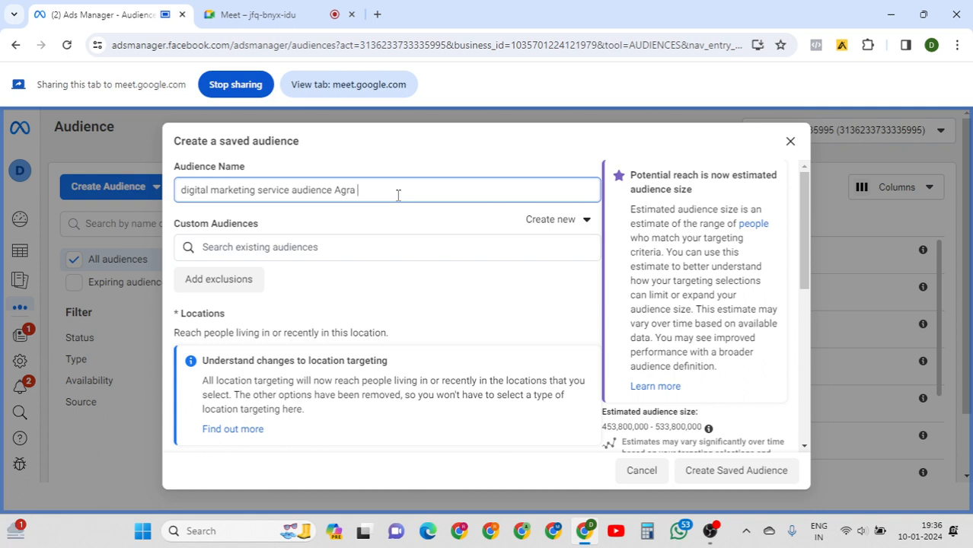
pyautogui.click(367, 241)
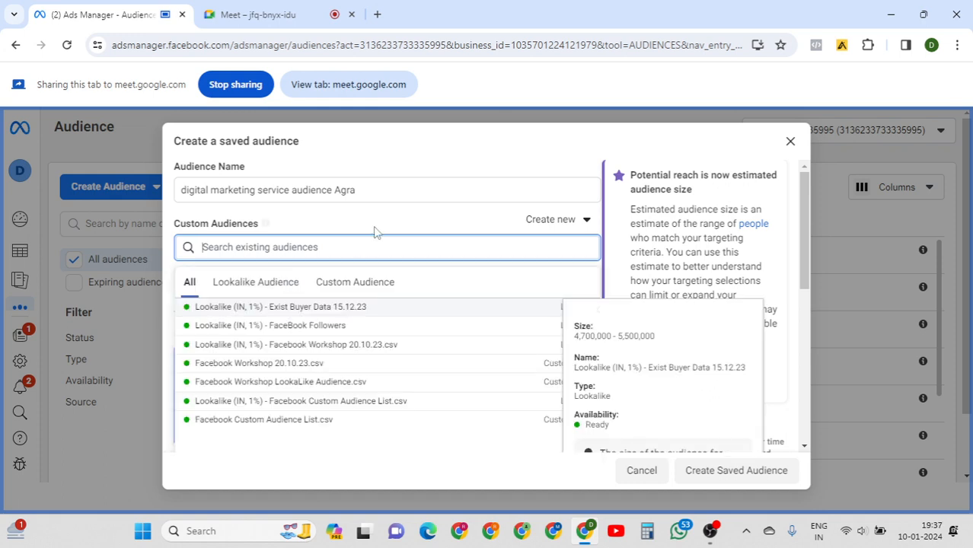
pyautogui.click(374, 231)
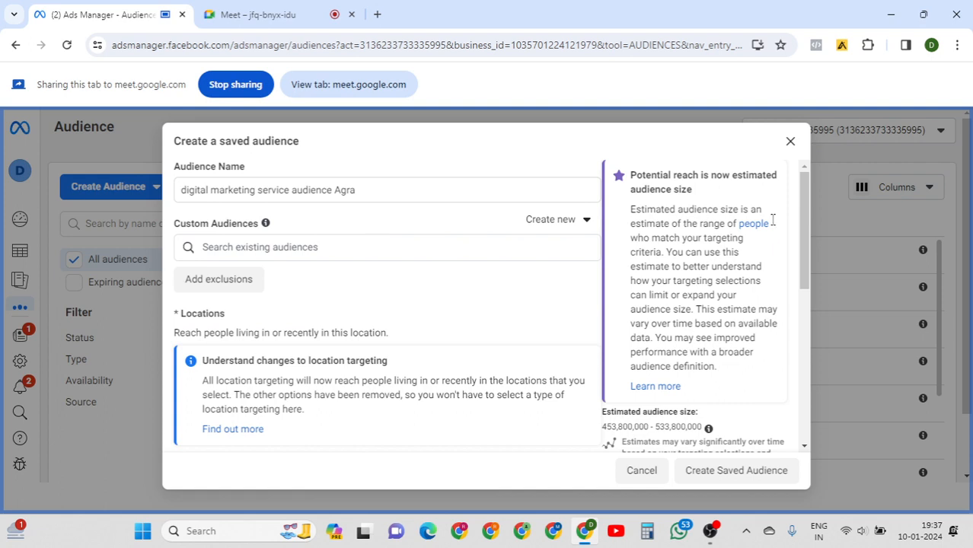
pyautogui.scroll(-3, 798, 244)
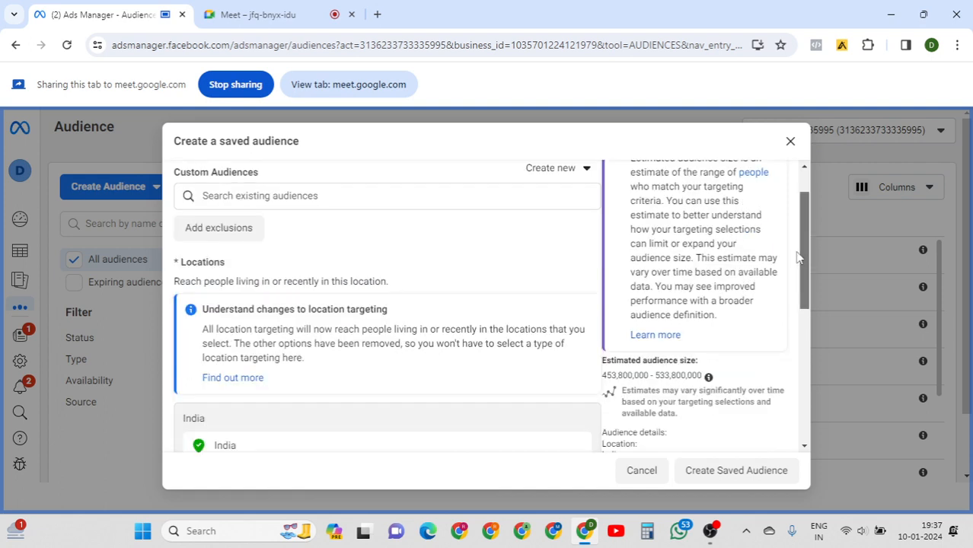
pyautogui.moveTo(788, 292); pyautogui.dragTo(784, 299)
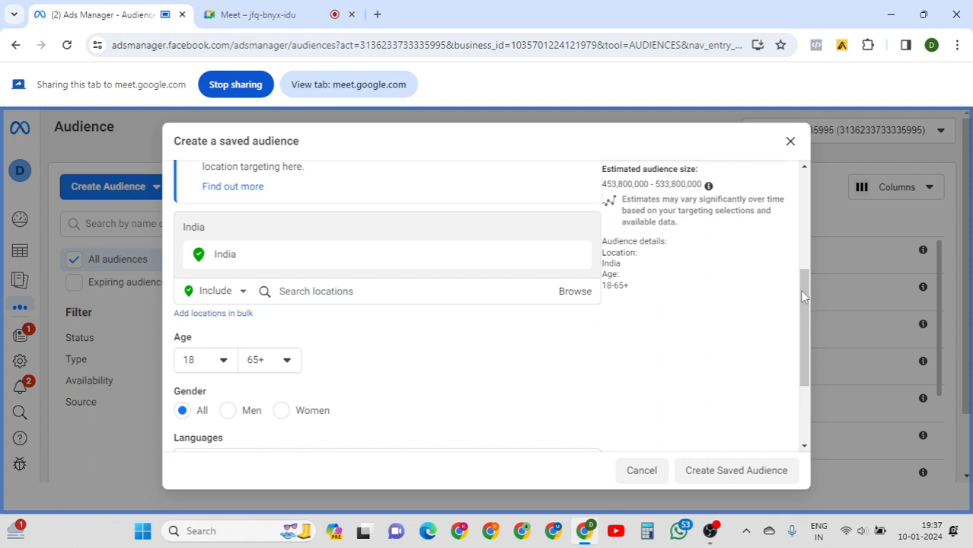
pyautogui.moveTo(802, 296); pyautogui.dragTo(803, 387)
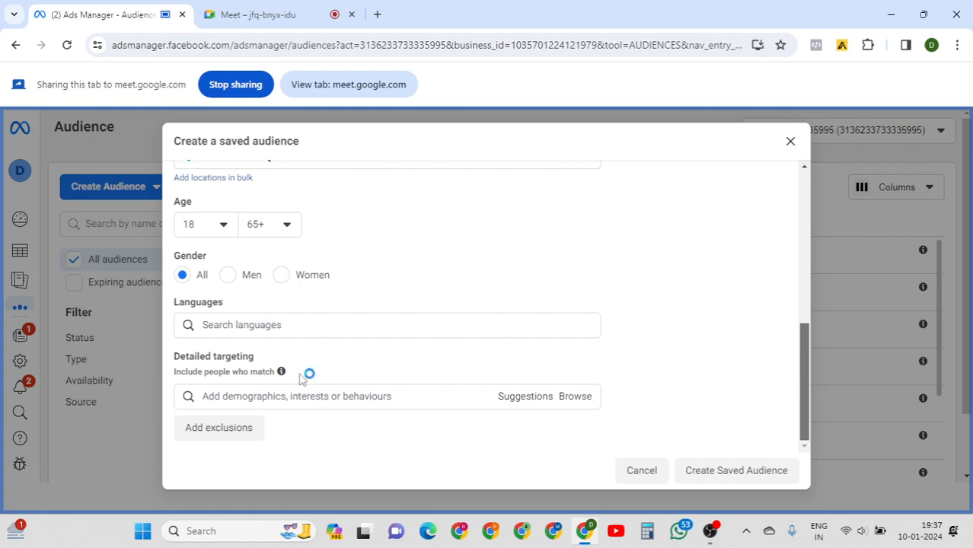
pyautogui.moveTo(282, 373)
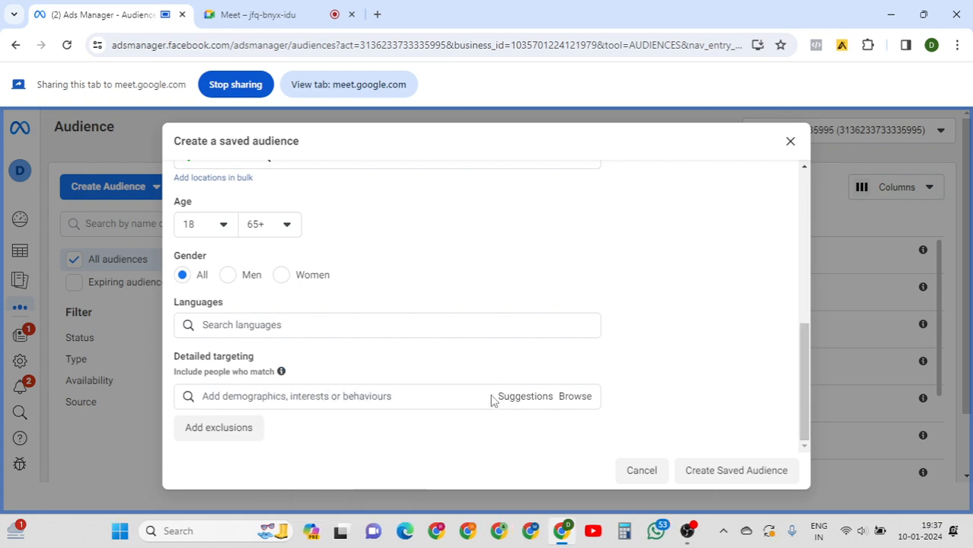
pyautogui.click(476, 397)
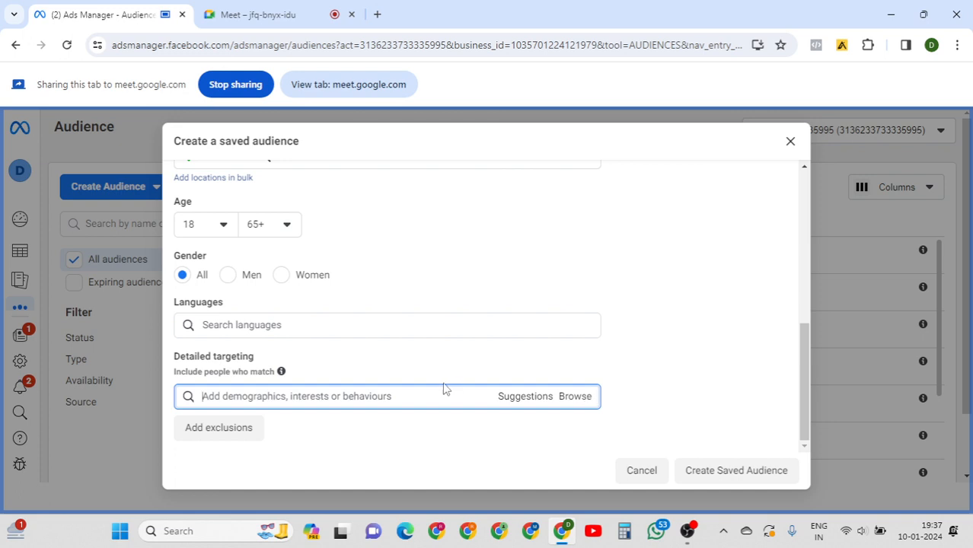
pyautogui.write('fbfv')
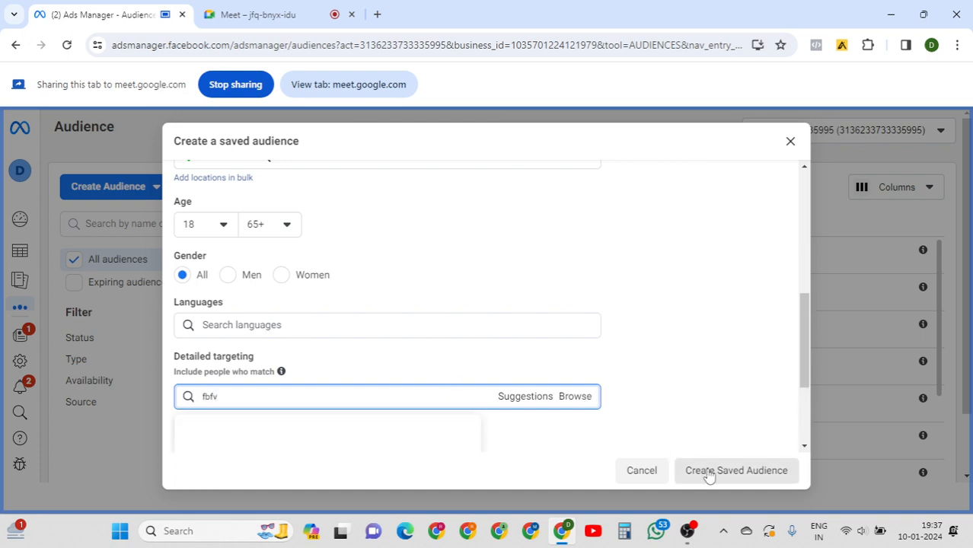
pyautogui.click(806, 373)
pyautogui.moveTo(806, 367); pyautogui.dragTo(806, 226)
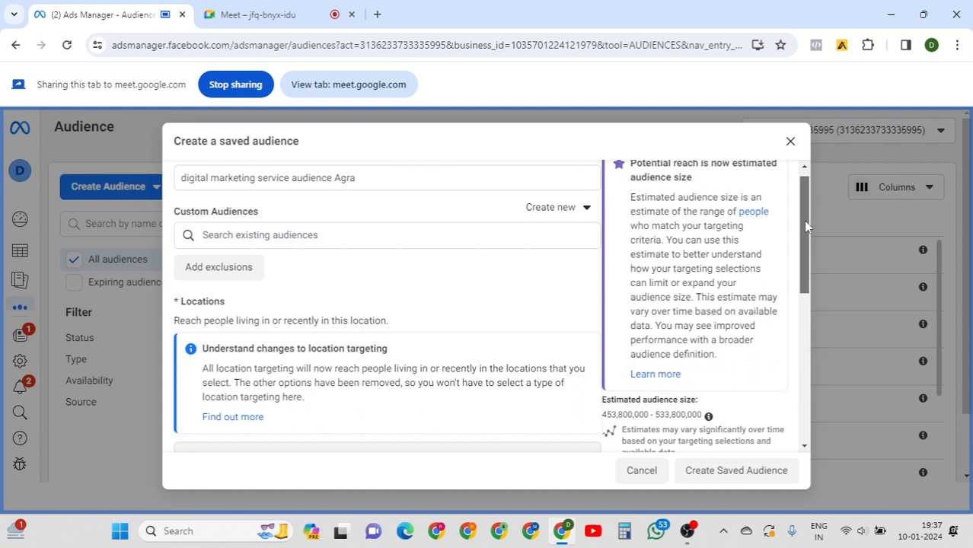
pyautogui.moveTo(806, 222); pyautogui.dragTo(806, 222)
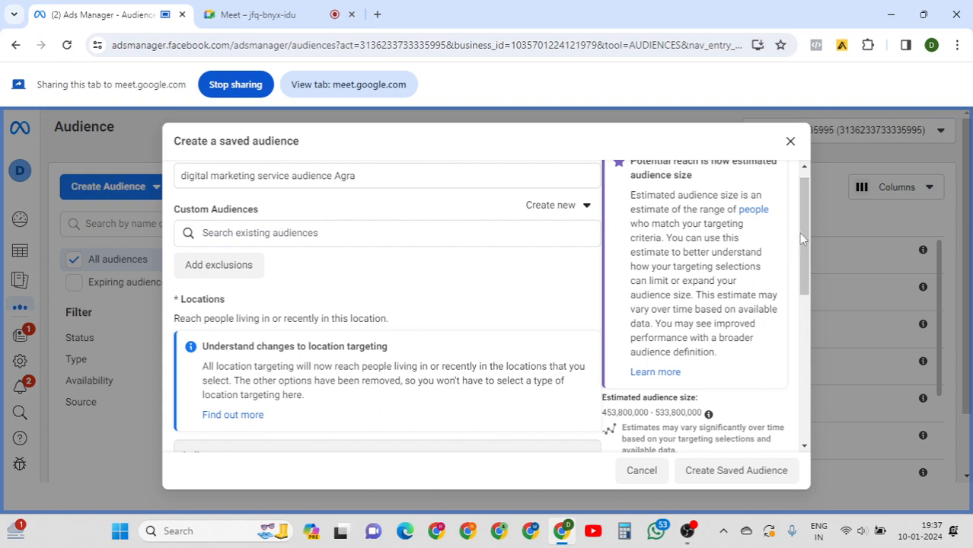
pyautogui.scroll(1, 800, 220)
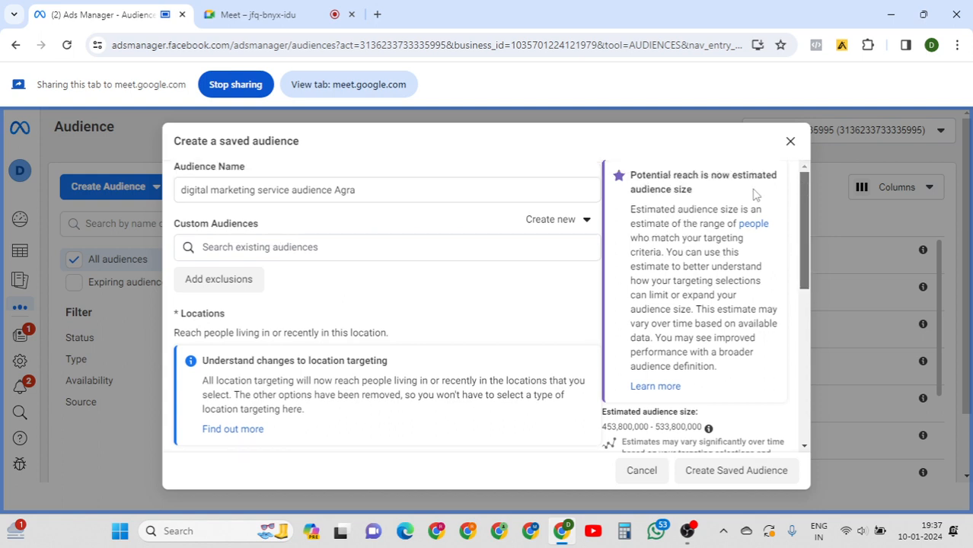
pyautogui.click(293, 246)
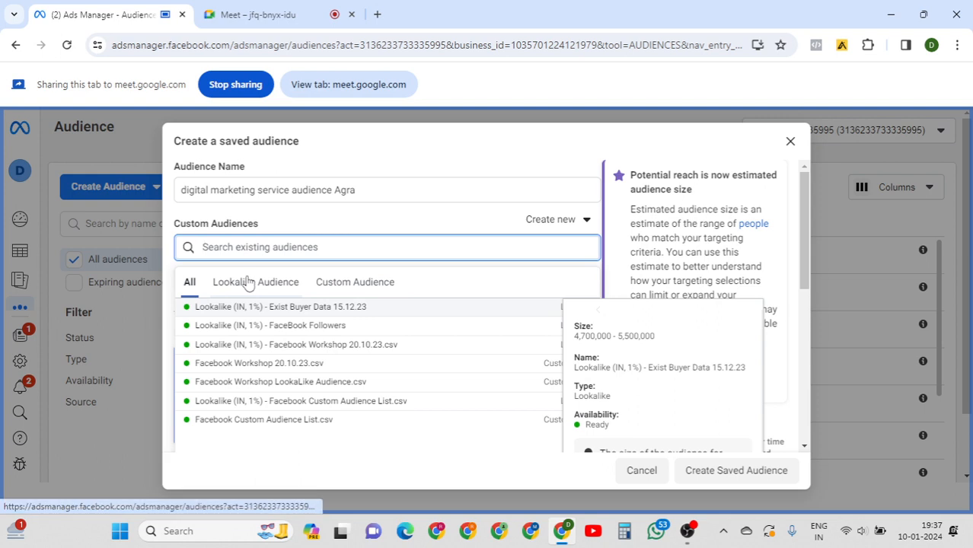
pyautogui.click(248, 282)
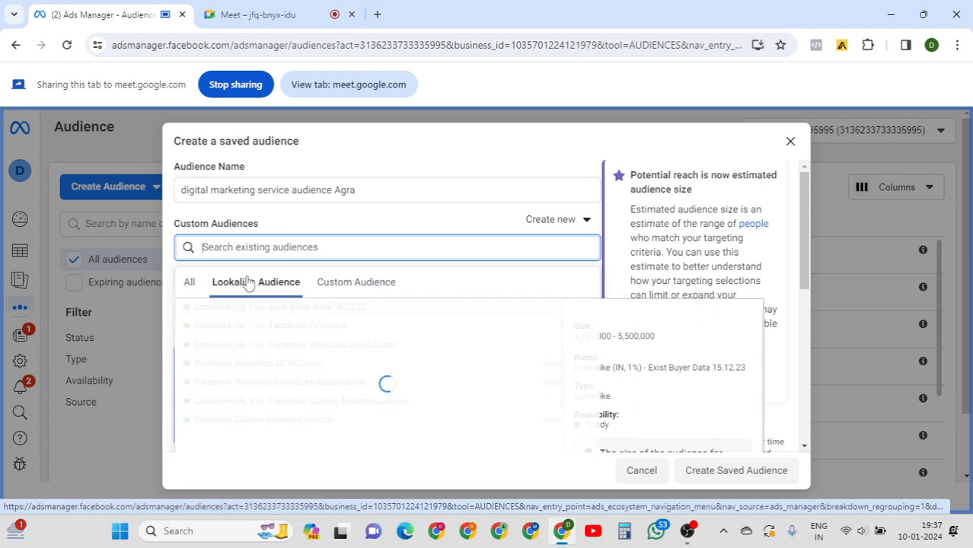
pyautogui.click(341, 287)
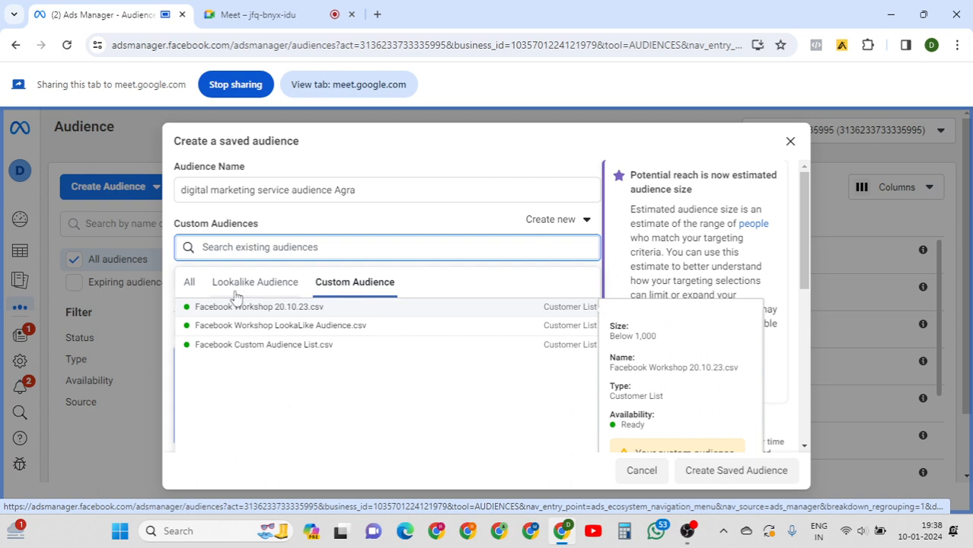
pyautogui.click(341, 218)
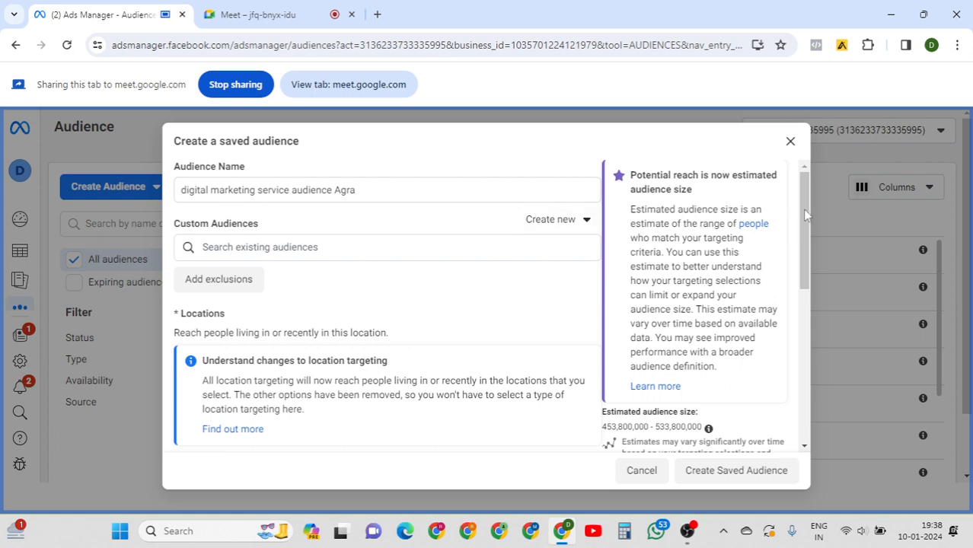
pyautogui.moveTo(806, 212); pyautogui.dragTo(801, 191)
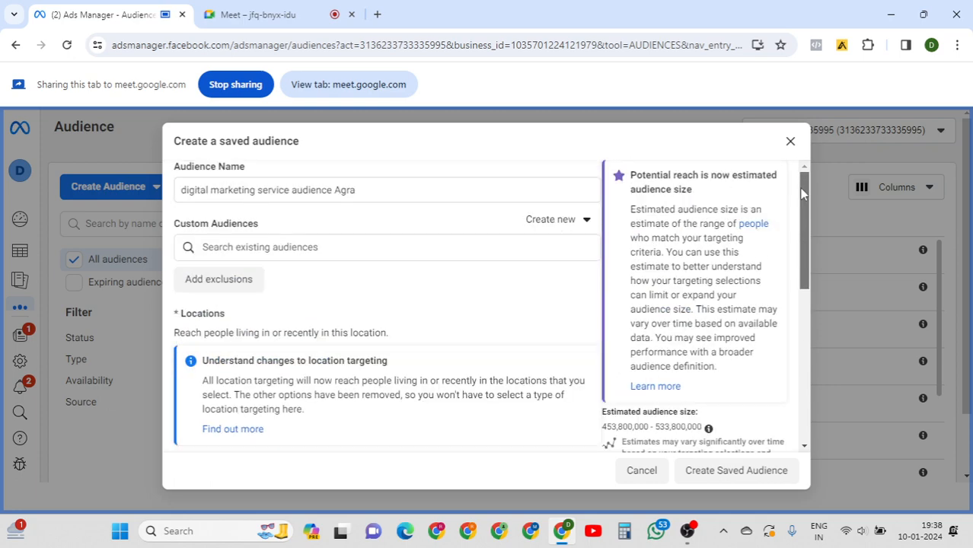
pyautogui.click(419, 191)
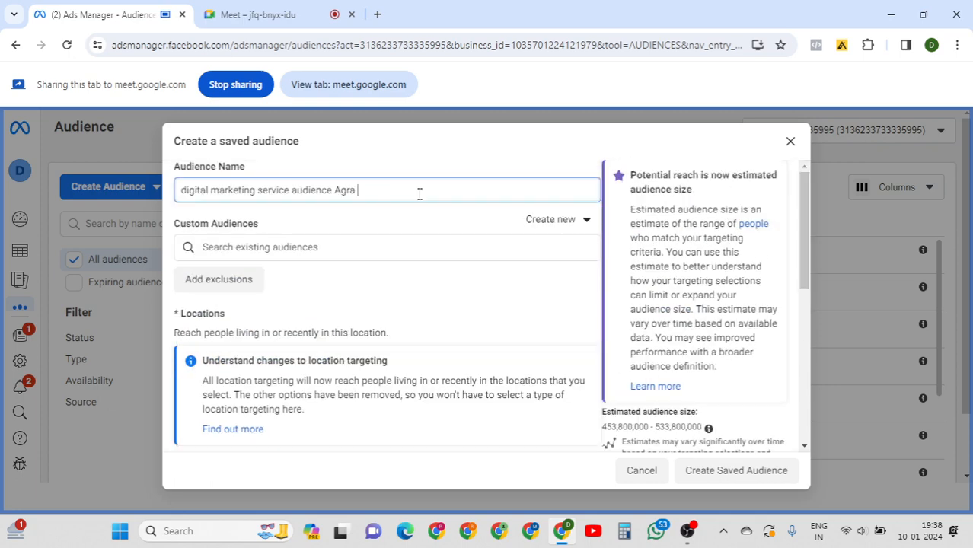
pyautogui.click(802, 203)
pyautogui.moveTo(801, 203); pyautogui.dragTo(796, 366)
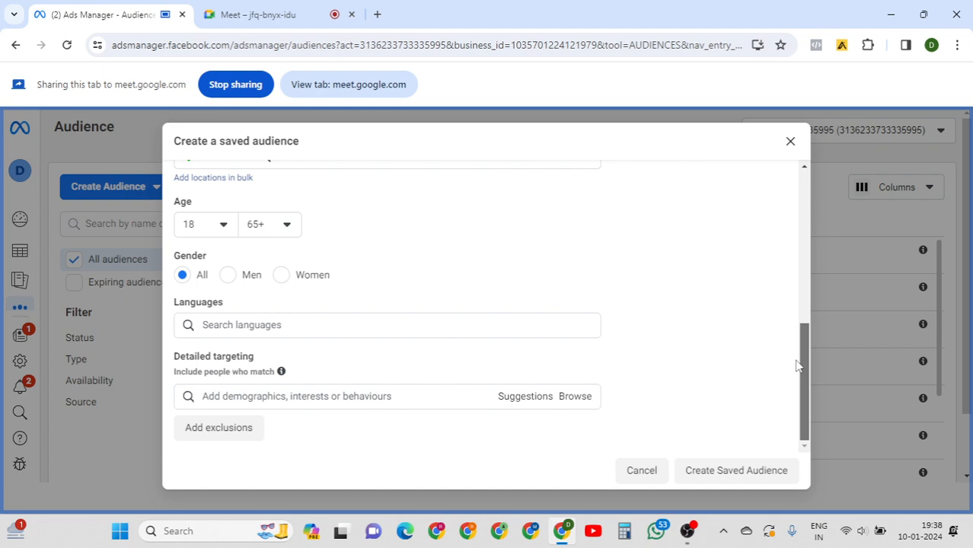
pyautogui.moveTo(796, 366); pyautogui.dragTo(802, 200)
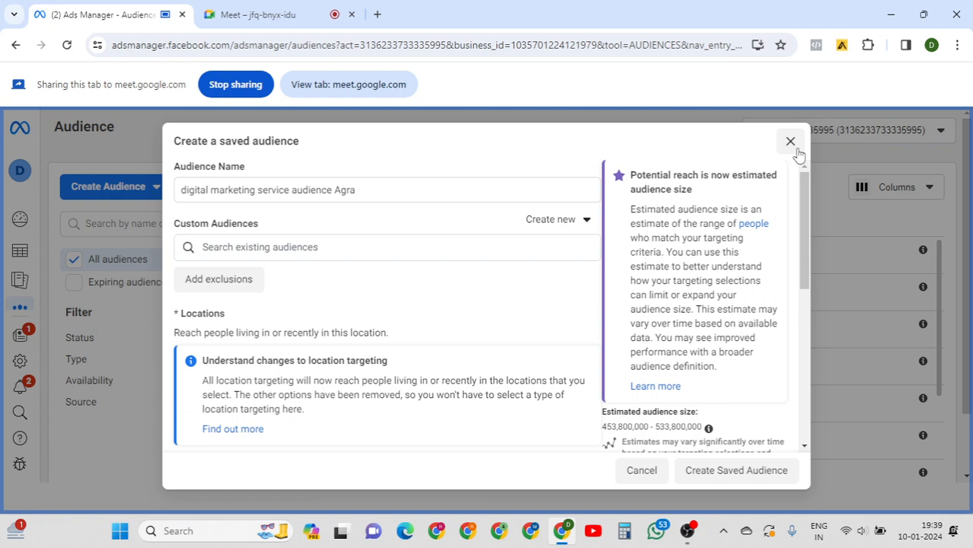
# Close the saved audience form unsaved, start a Lookalike Audience, and switch to the Meet tab.
pyautogui.click(639, 479)
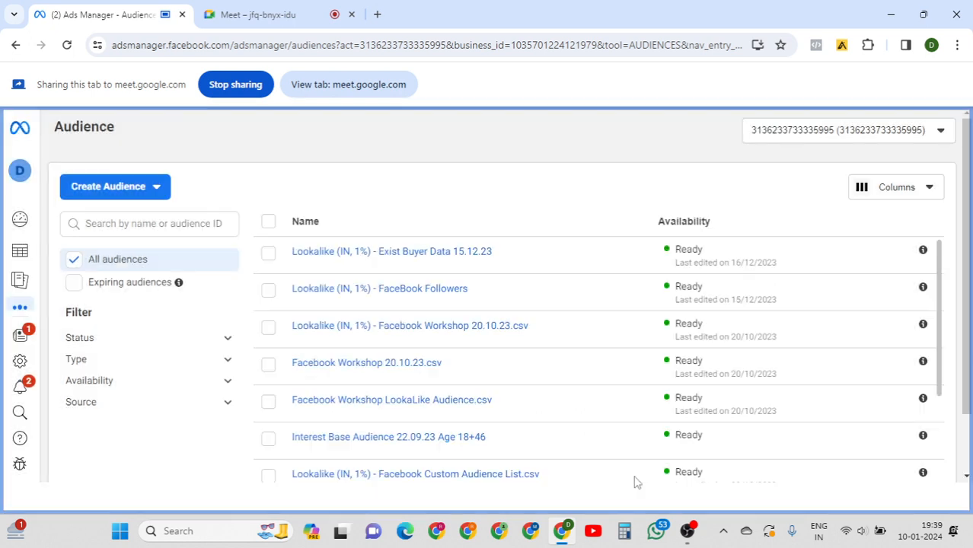
pyautogui.click(157, 192)
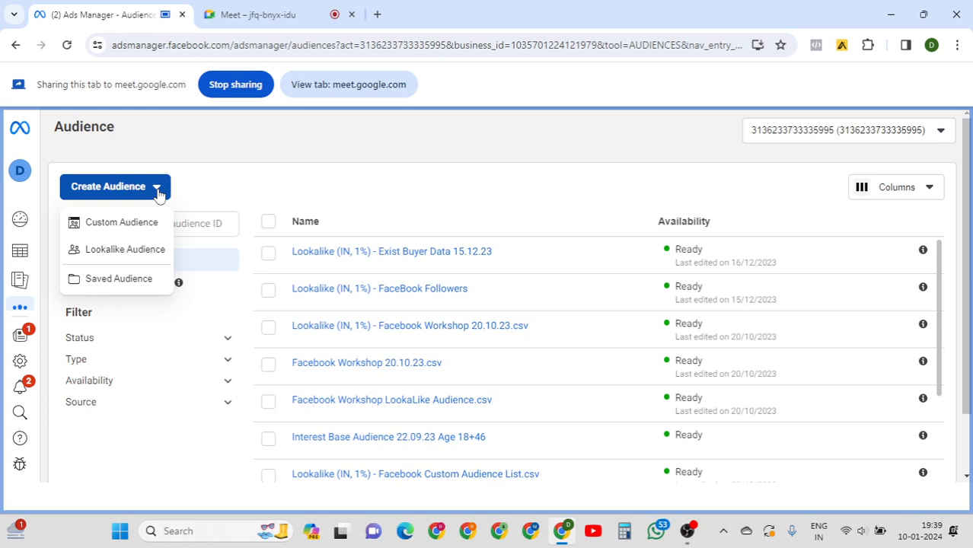
pyautogui.click(111, 251)
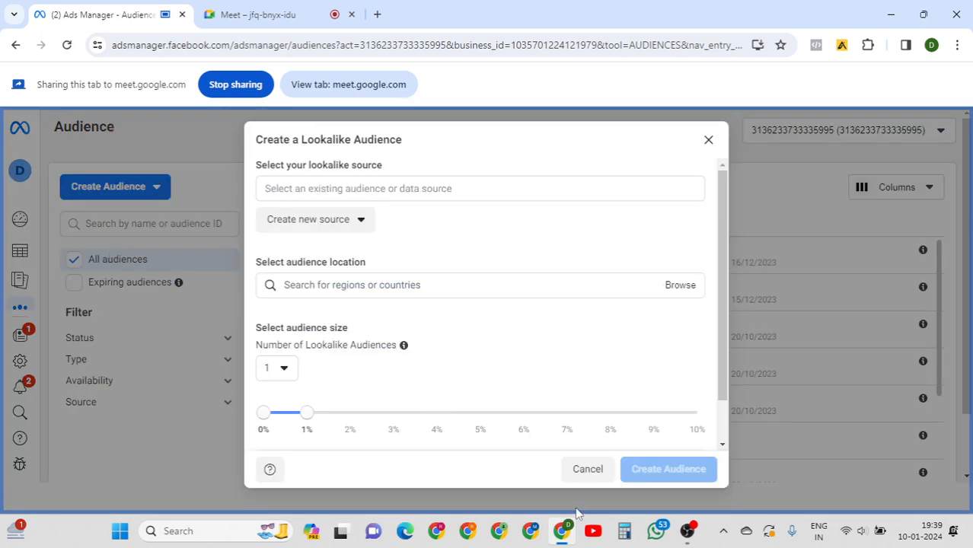
pyautogui.click(278, 21)
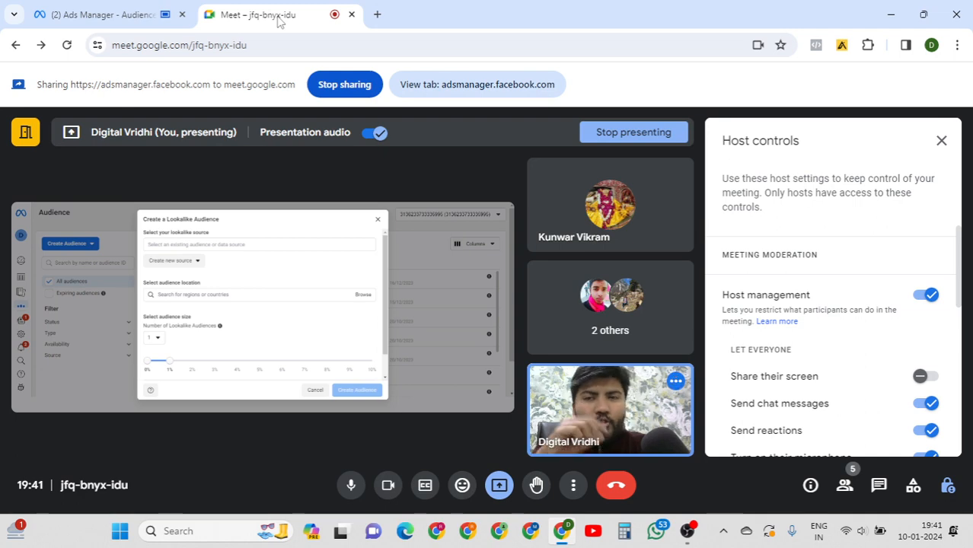
# Back in Ads Manager, restart the Lookalike Audience form and list its value-based source audiences.
pyautogui.click(134, 21)
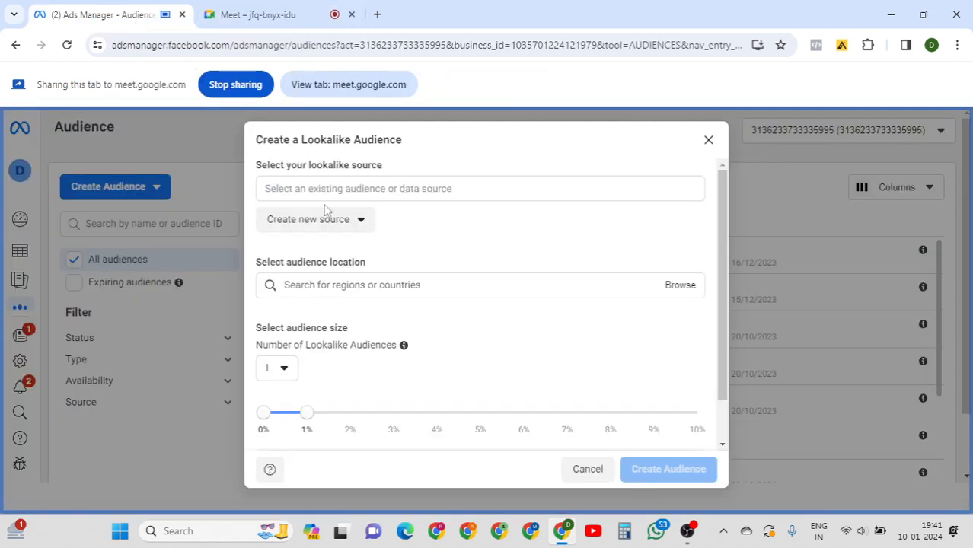
pyautogui.click(709, 141)
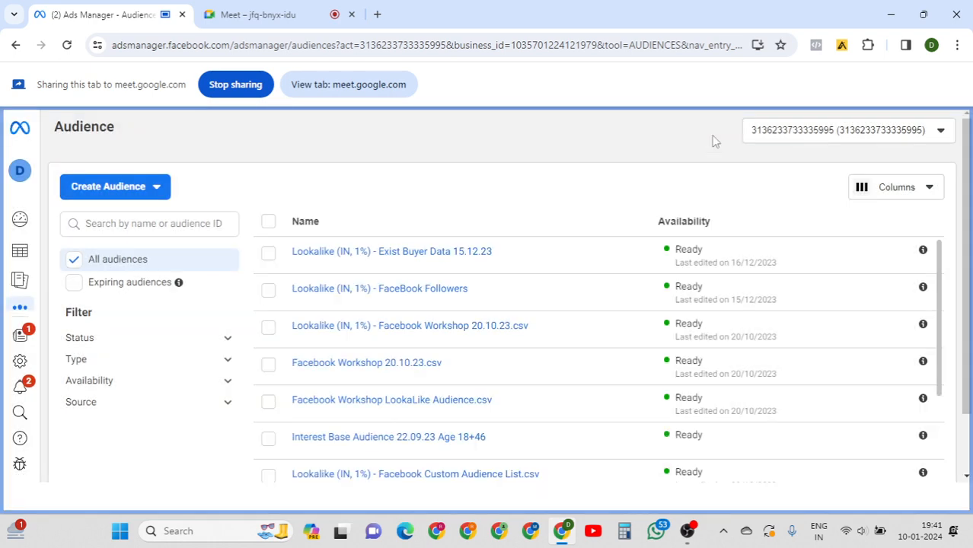
pyautogui.click(141, 195)
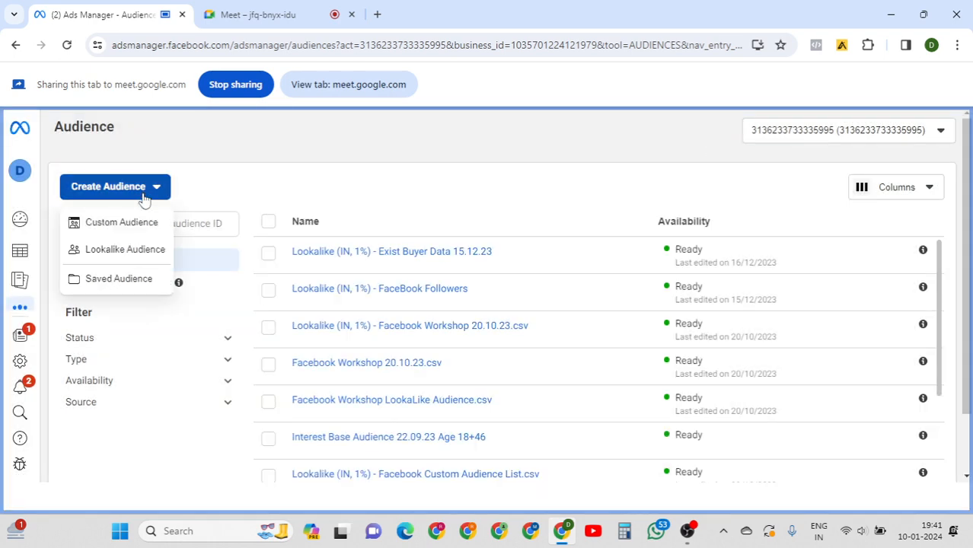
pyautogui.click(126, 251)
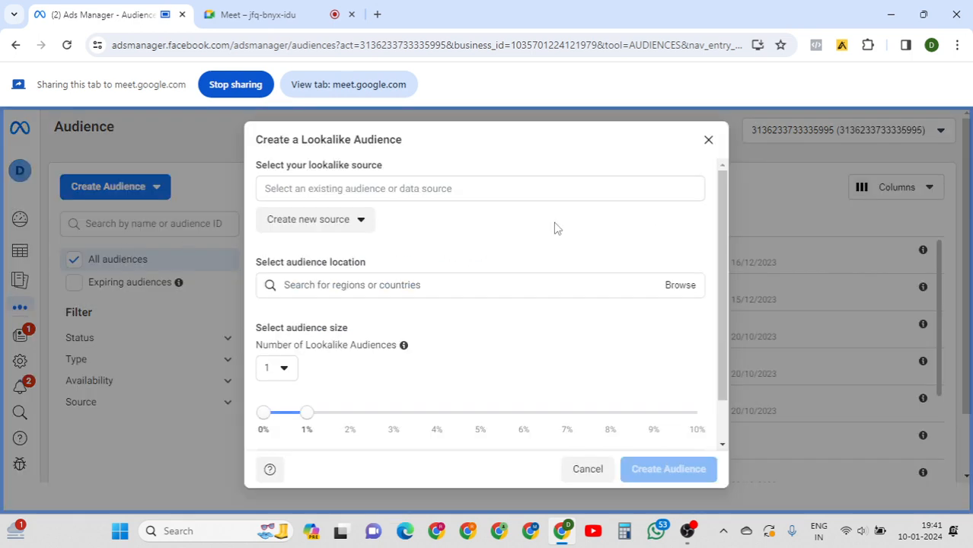
pyautogui.moveTo(724, 198)
pyautogui.mouseDown()
pyautogui.moveTo(722, 225)
pyautogui.moveTo(726, 183)
pyautogui.mouseUp()
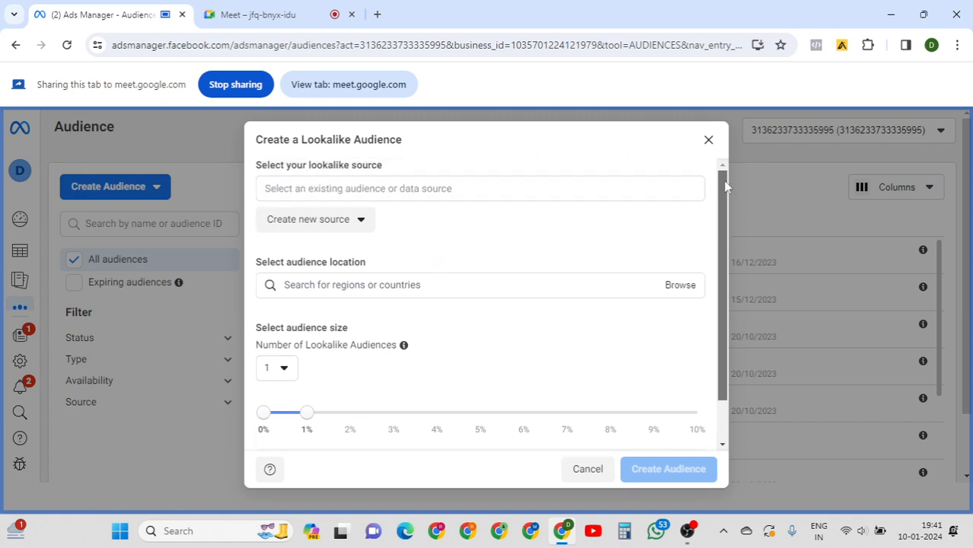
pyautogui.click(442, 189)
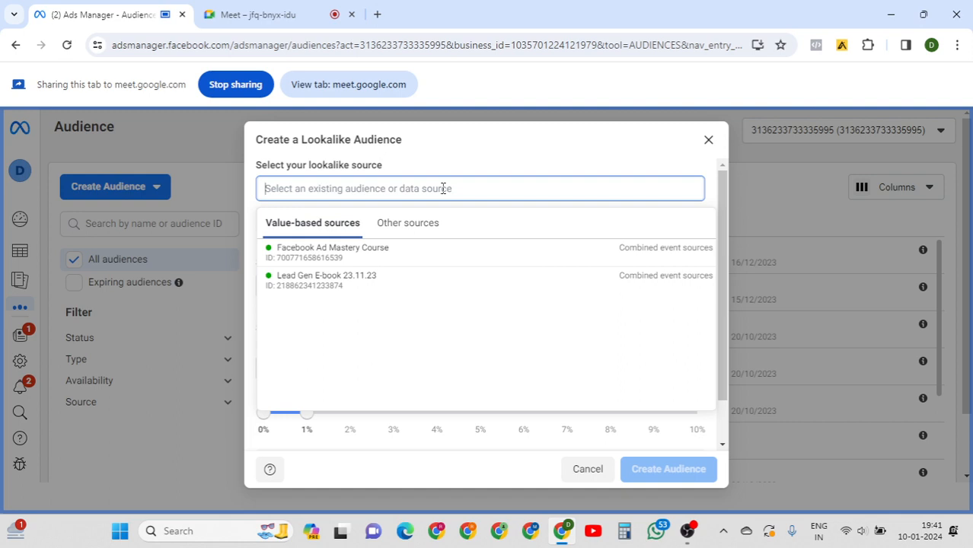
# Browse pages and custom audiences as sources and pick Facebook Custom Audience List.csv.
pyautogui.click(404, 230)
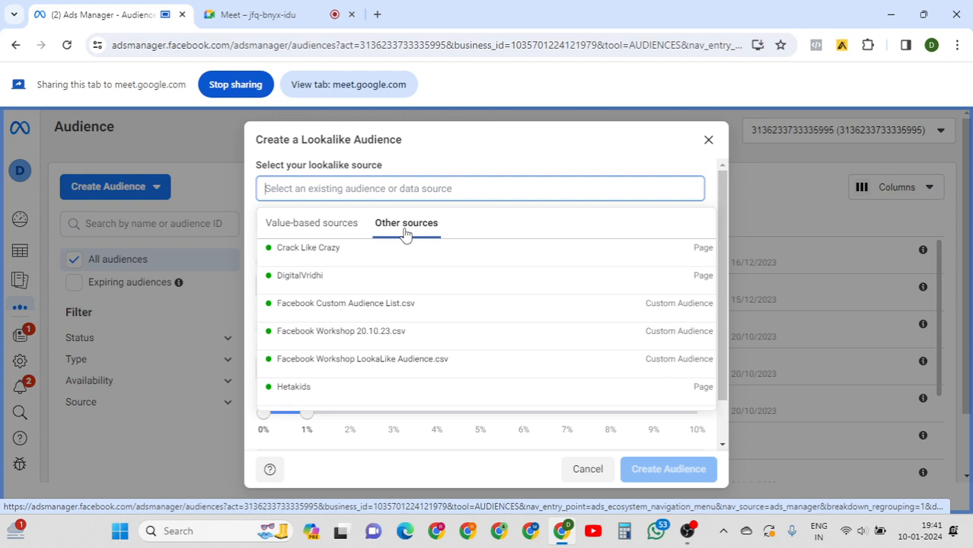
pyautogui.click(323, 230)
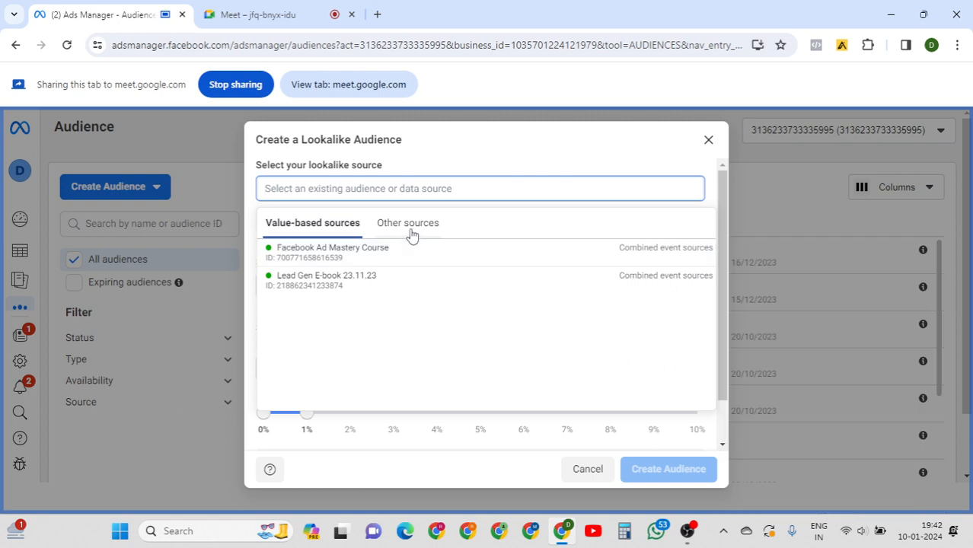
pyautogui.click(411, 231)
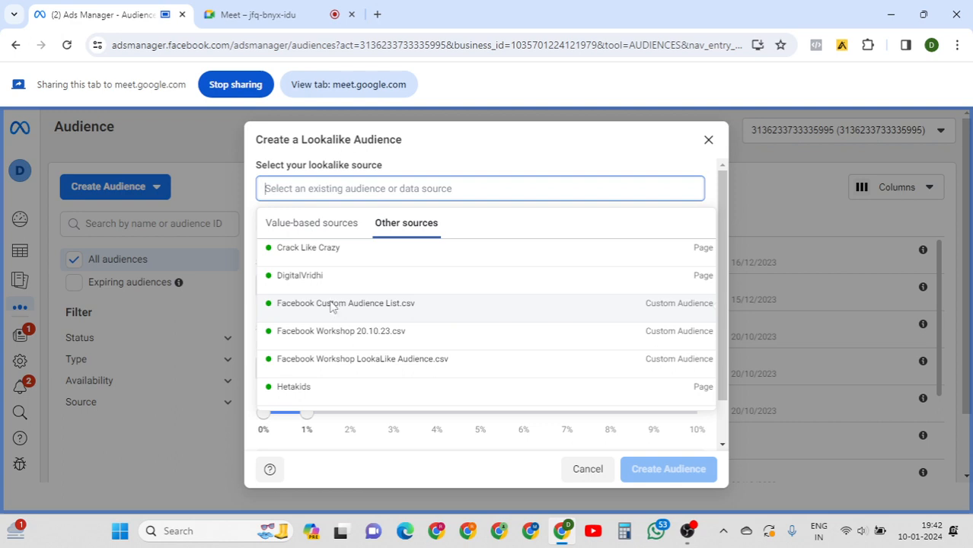
pyautogui.click(332, 307)
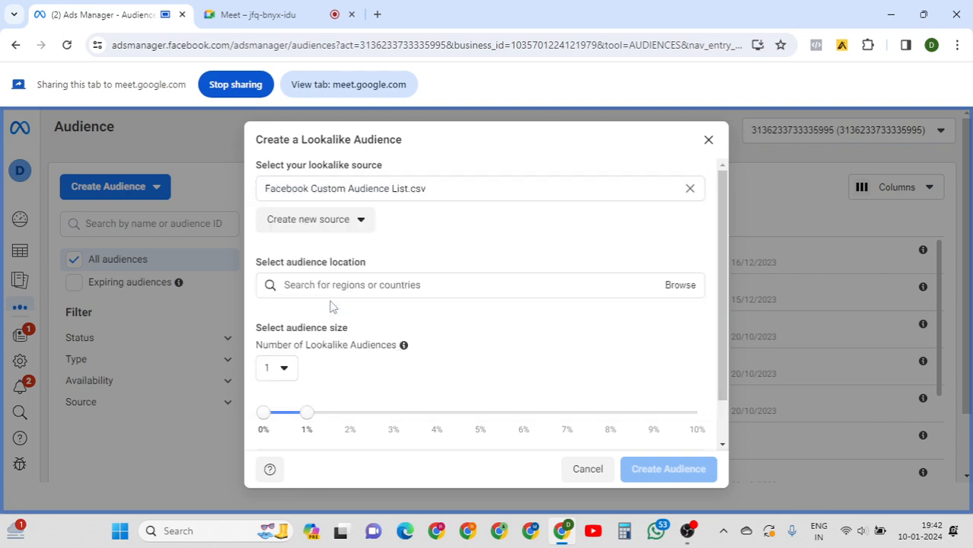
# Search 'india' and add India as the lookalike audience location.
pyautogui.click(395, 288)
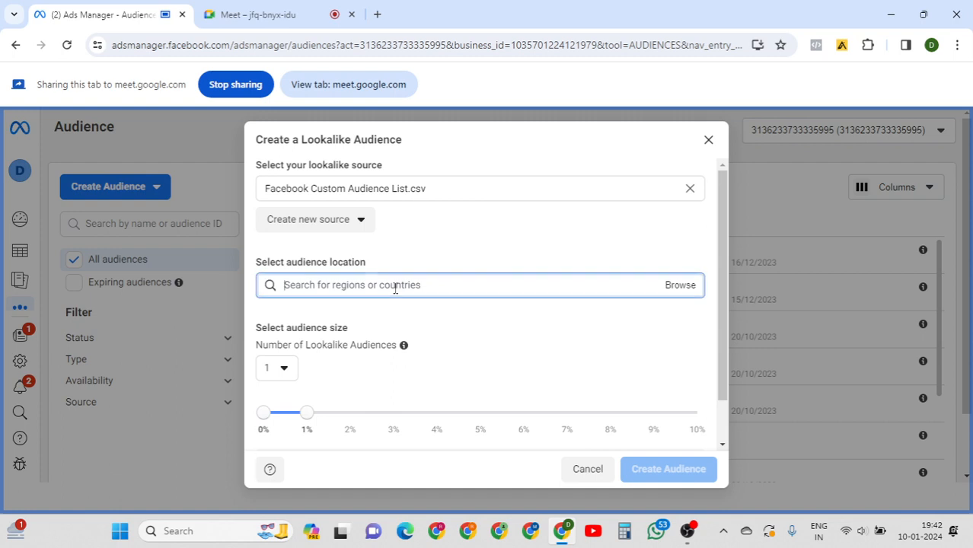
pyautogui.write('i')
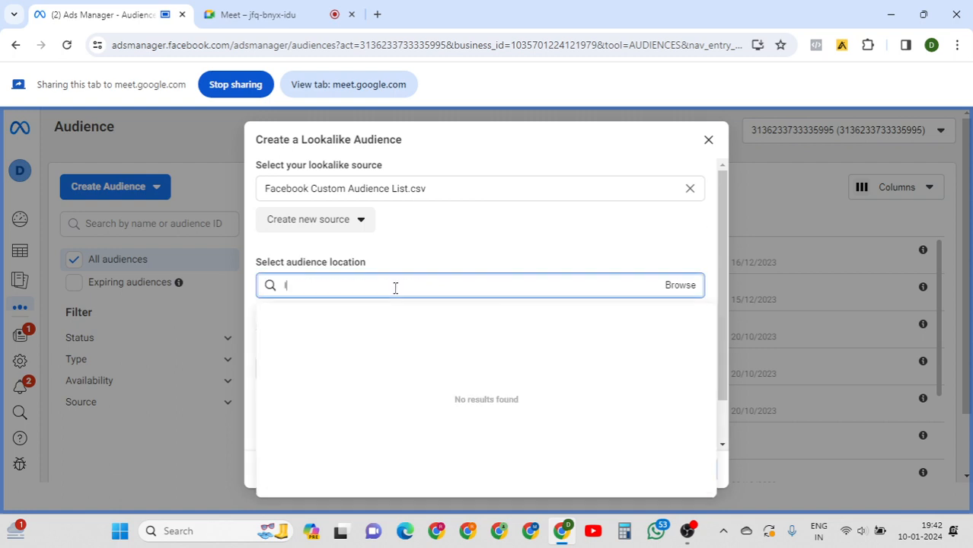
pyautogui.write('ndia')
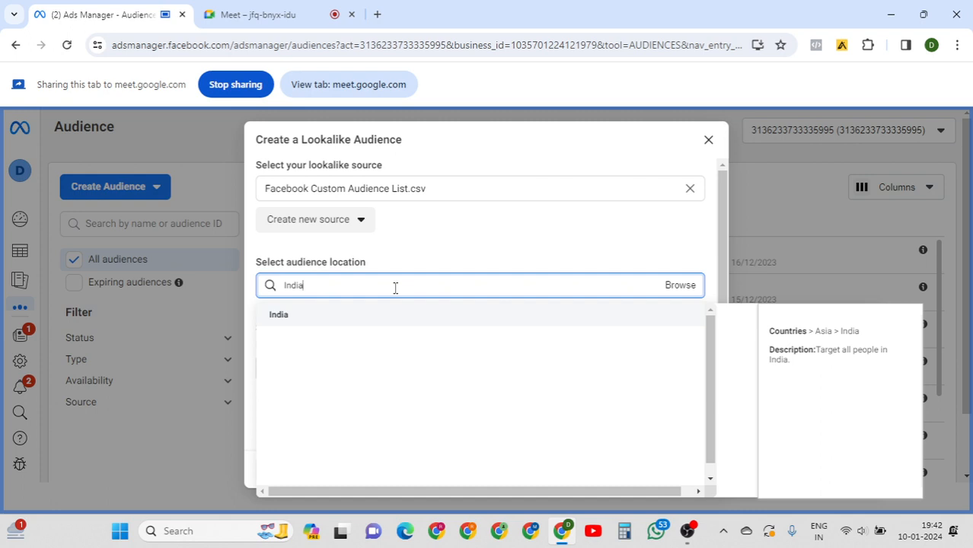
pyautogui.click(376, 319)
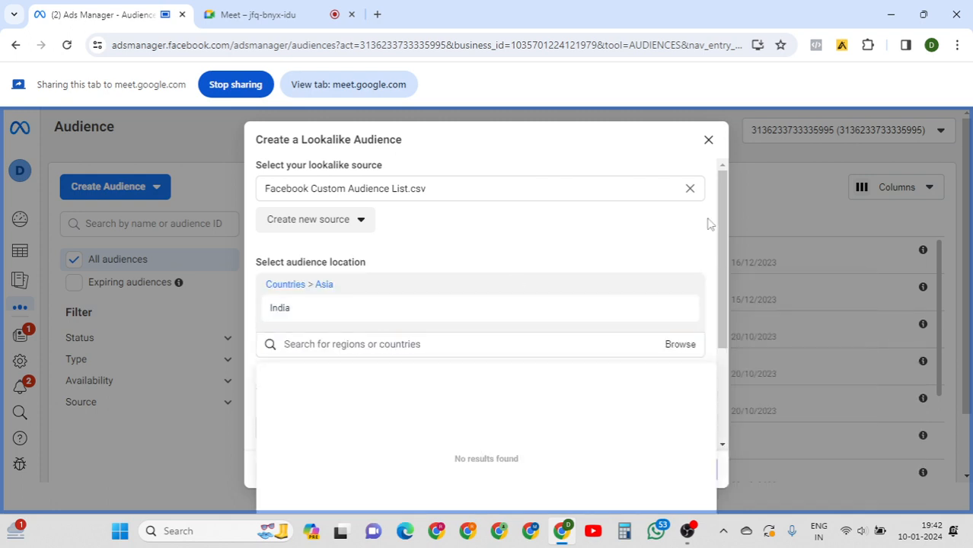
pyautogui.click(722, 197)
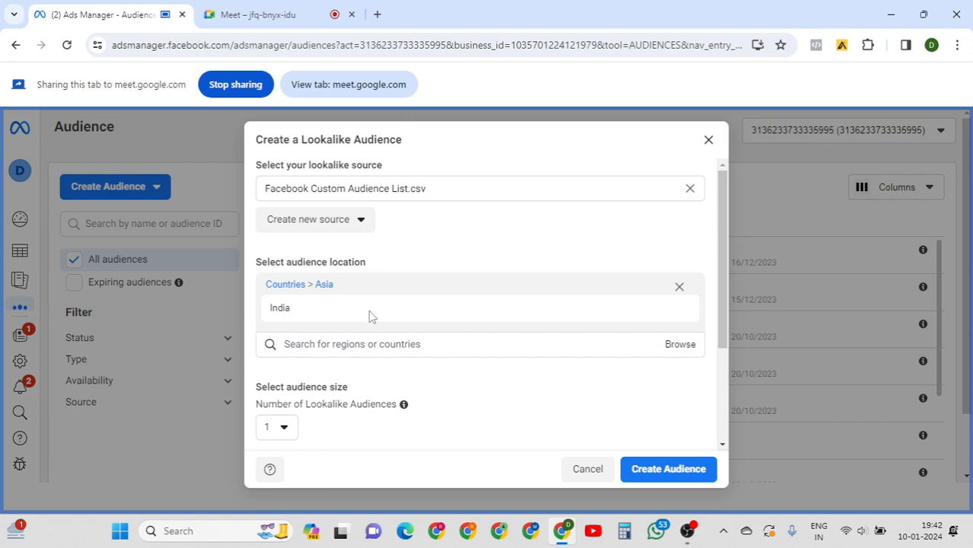
pyautogui.scroll(-1, 725, 275)
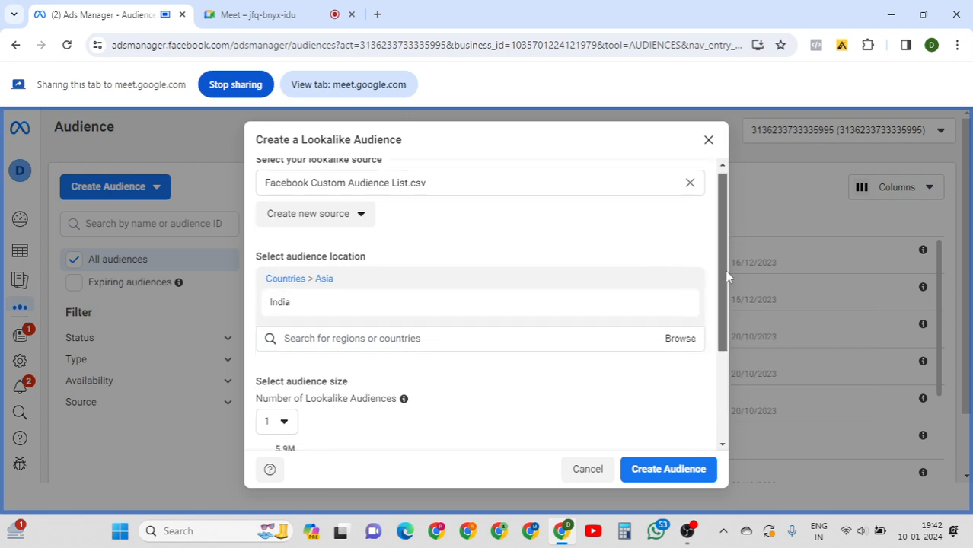
pyautogui.scroll(-2, 725, 275)
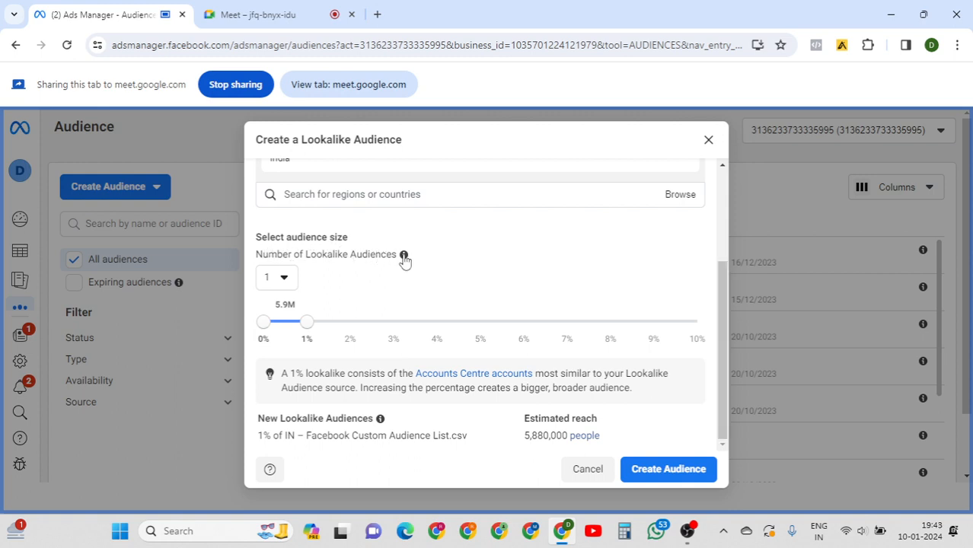
pyautogui.moveTo(404, 258)
pyautogui.moveTo(352, 170)
pyautogui.moveTo(314, 327); pyautogui.dragTo(337, 328)
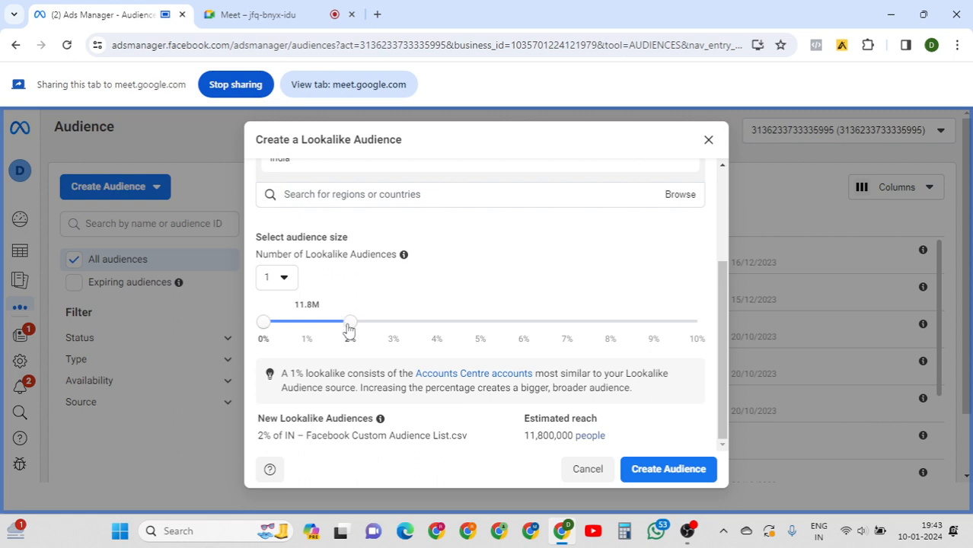
pyautogui.moveTo(350, 328); pyautogui.dragTo(311, 332)
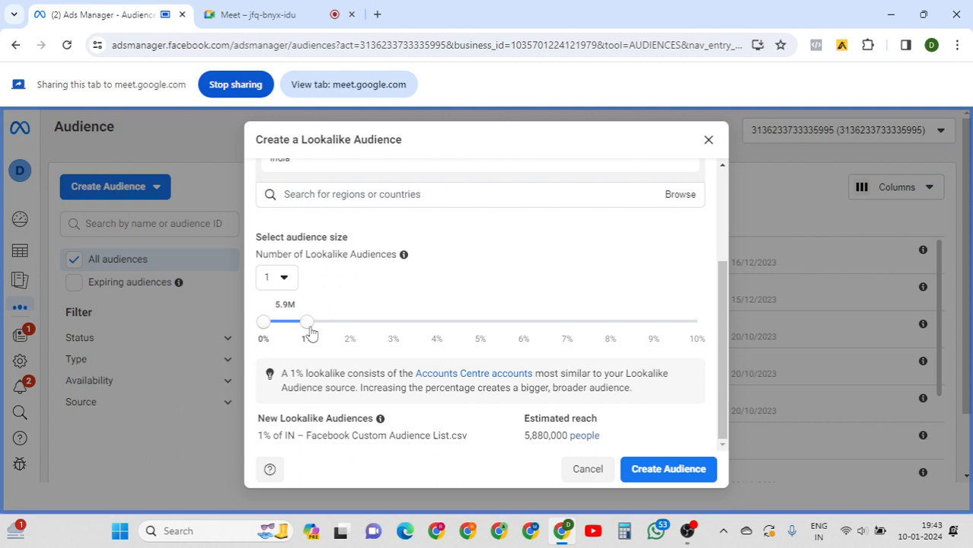
pyautogui.moveTo(727, 286); pyautogui.dragTo(726, 191)
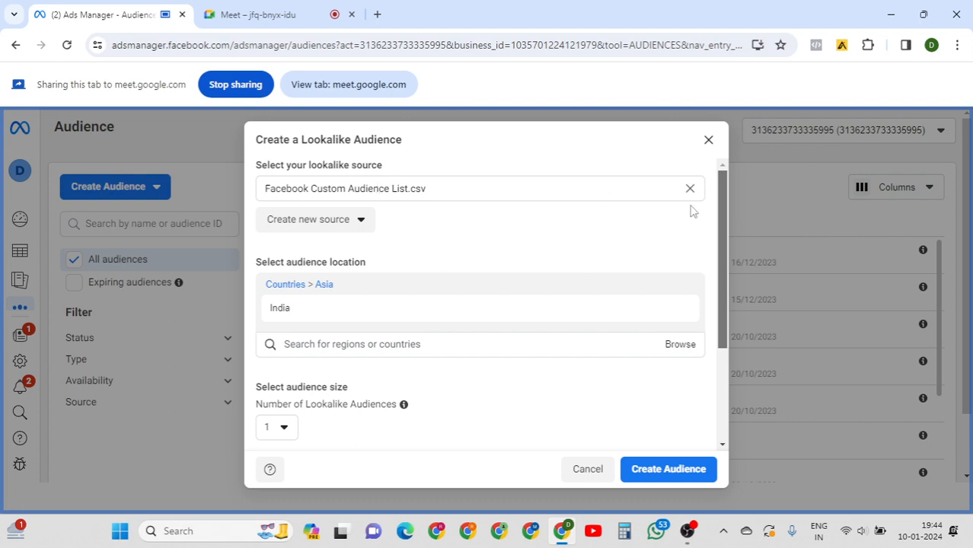
pyautogui.moveTo(726, 200); pyautogui.dragTo(721, 284)
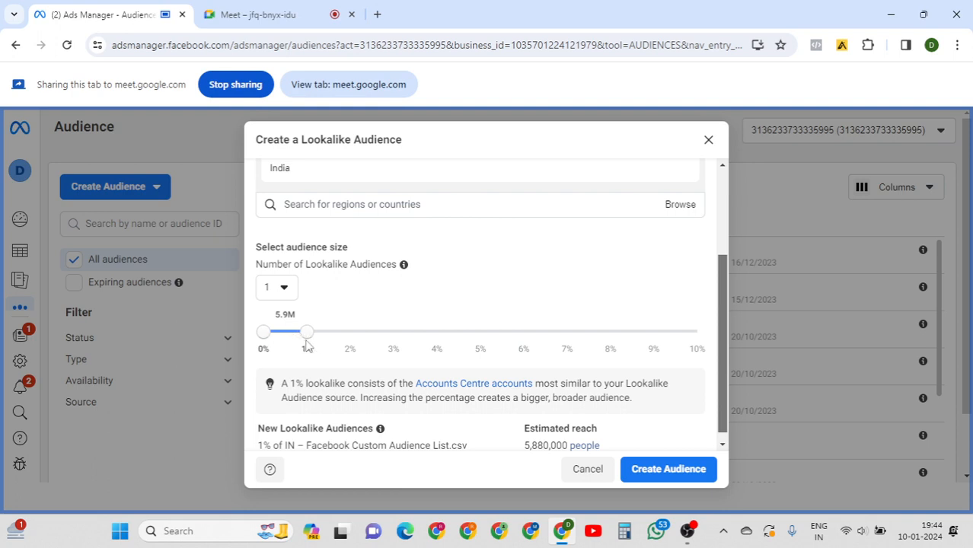
pyautogui.moveTo(307, 333); pyautogui.dragTo(350, 335)
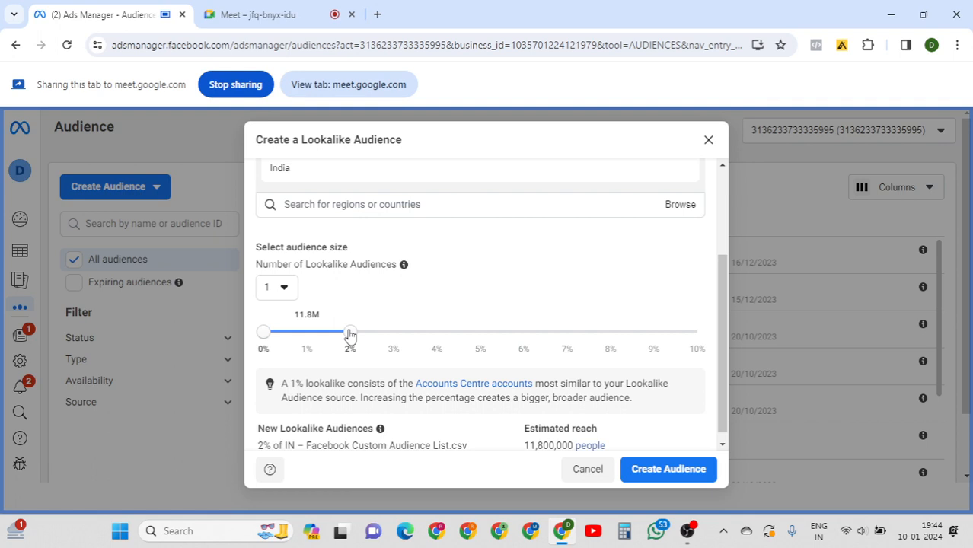
pyautogui.scroll(1, 724, 202)
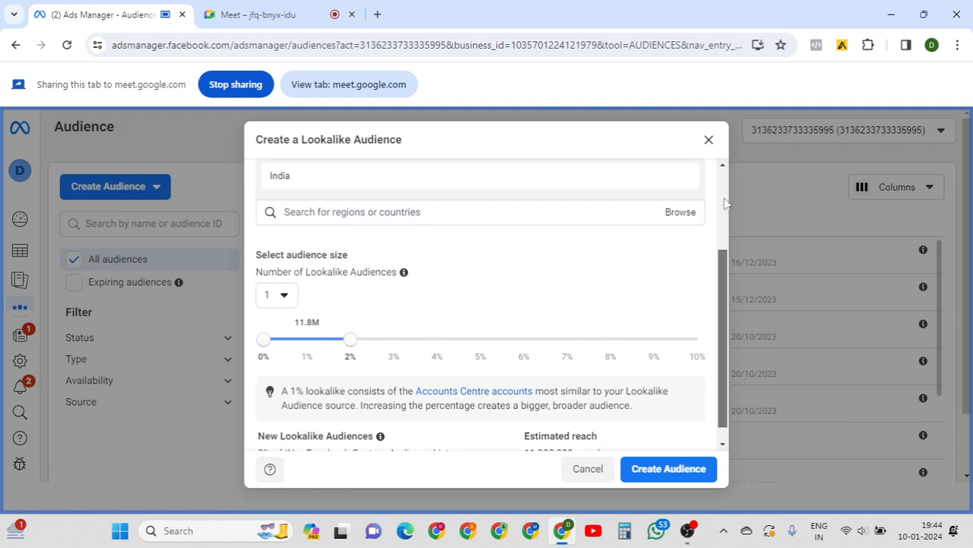
pyautogui.scroll(4, 724, 201)
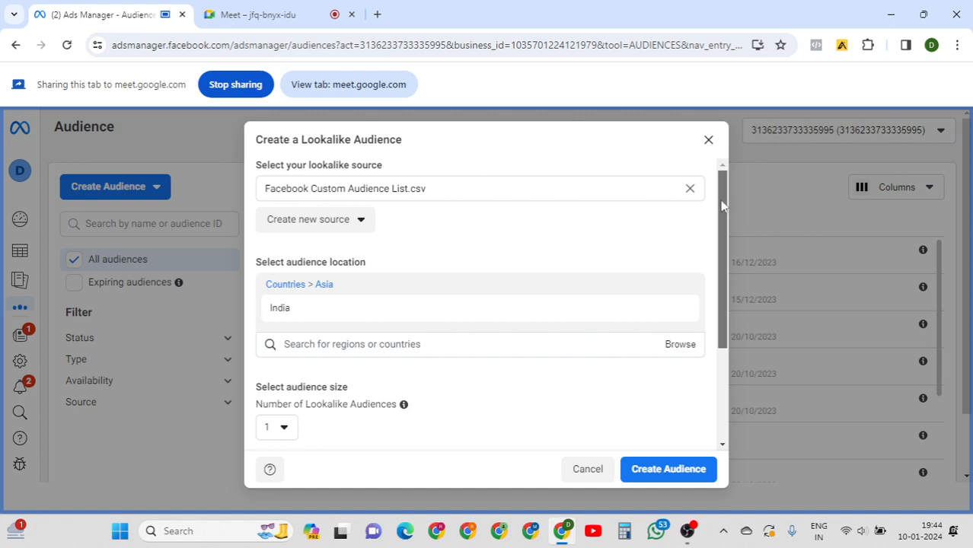
pyautogui.moveTo(724, 204); pyautogui.dragTo(719, 324)
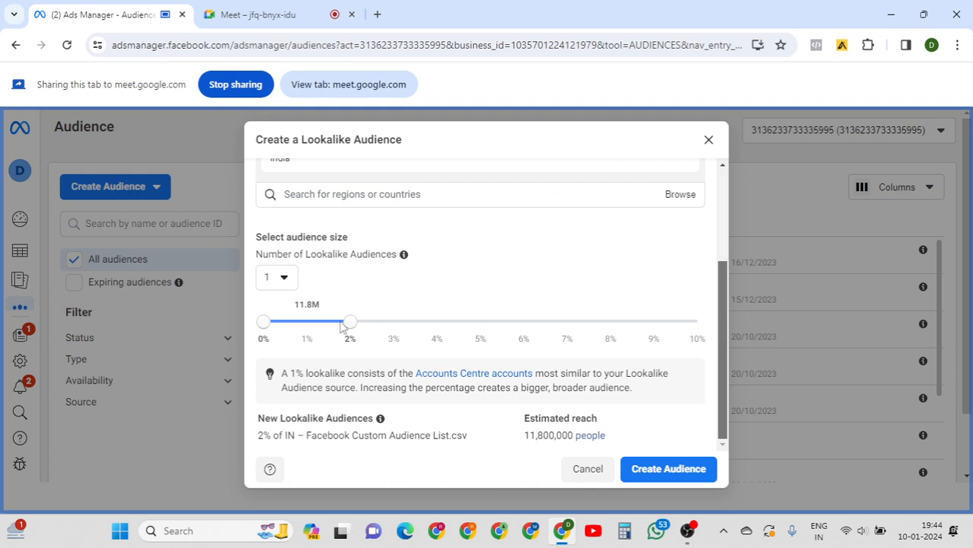
pyautogui.moveTo(350, 329); pyautogui.dragTo(385, 332)
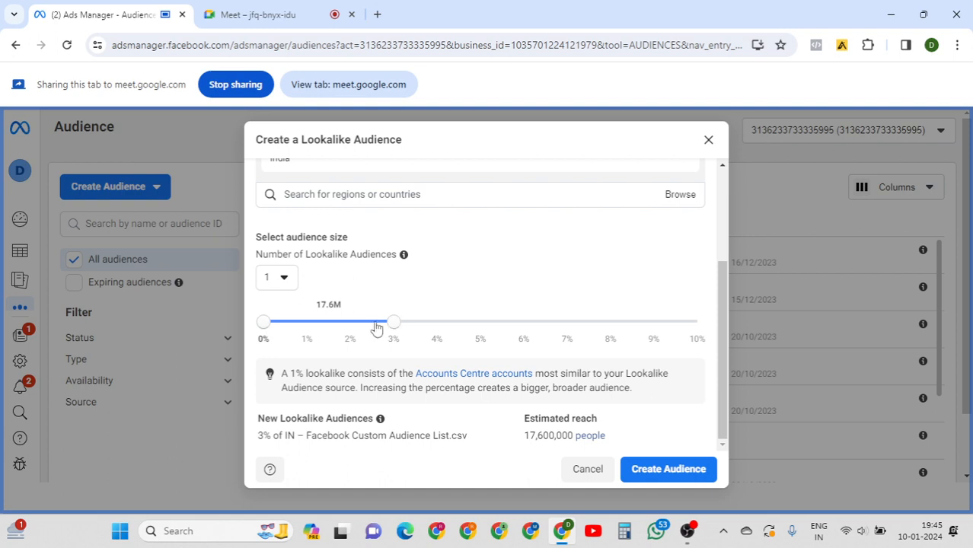
pyautogui.moveTo(377, 327); pyautogui.dragTo(305, 326)
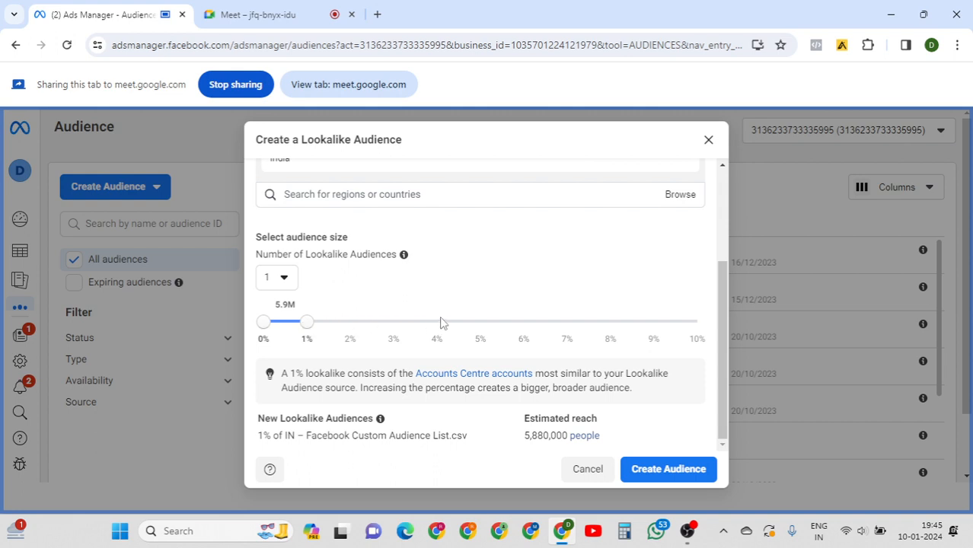
pyautogui.moveTo(721, 296); pyautogui.dragTo(725, 208)
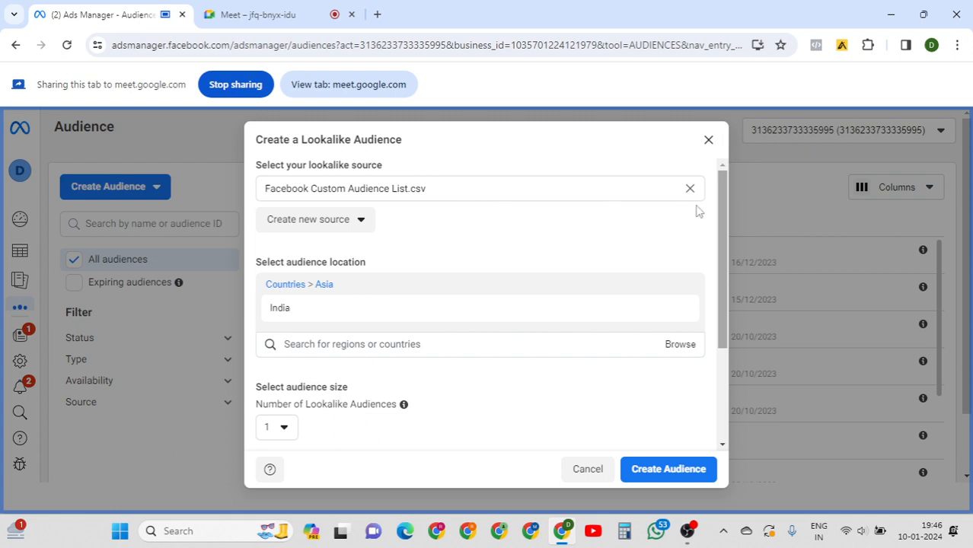
pyautogui.moveTo(723, 220); pyautogui.dragTo(748, 198)
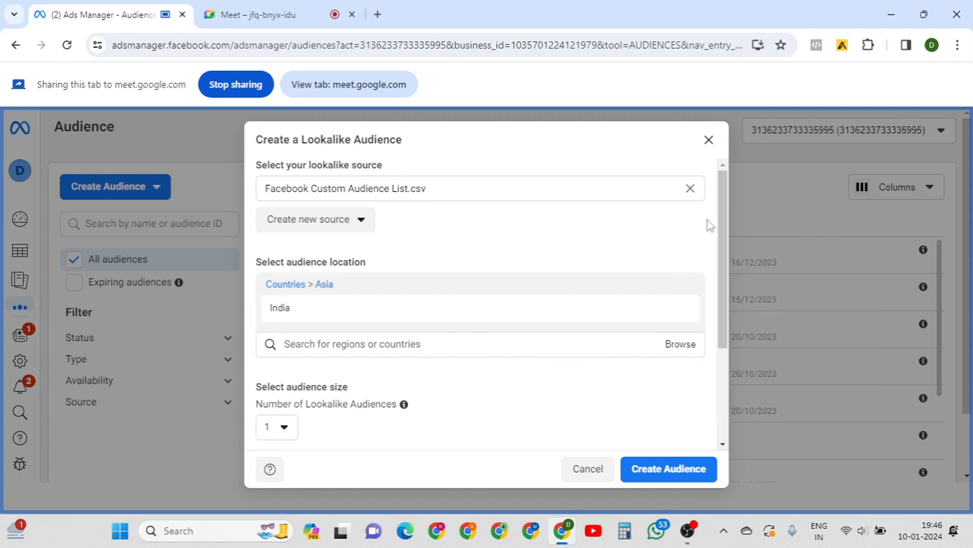
pyautogui.moveTo(719, 211); pyautogui.dragTo(715, 313)
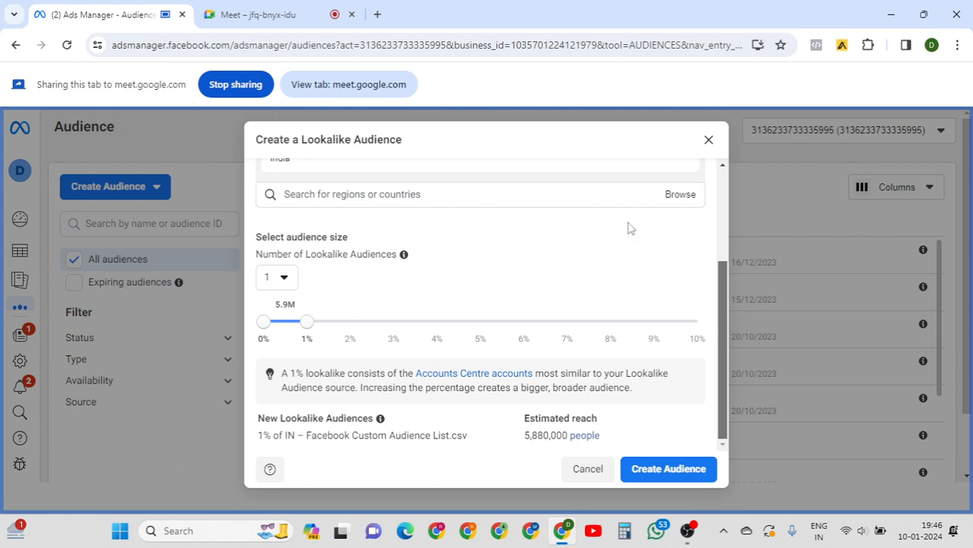
pyautogui.click(303, 14)
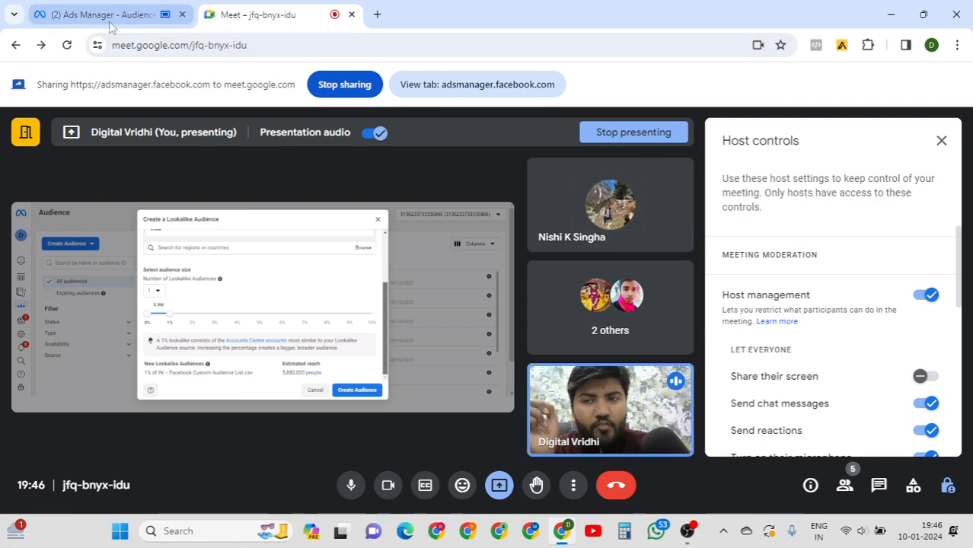
pyautogui.moveTo(109, 27)
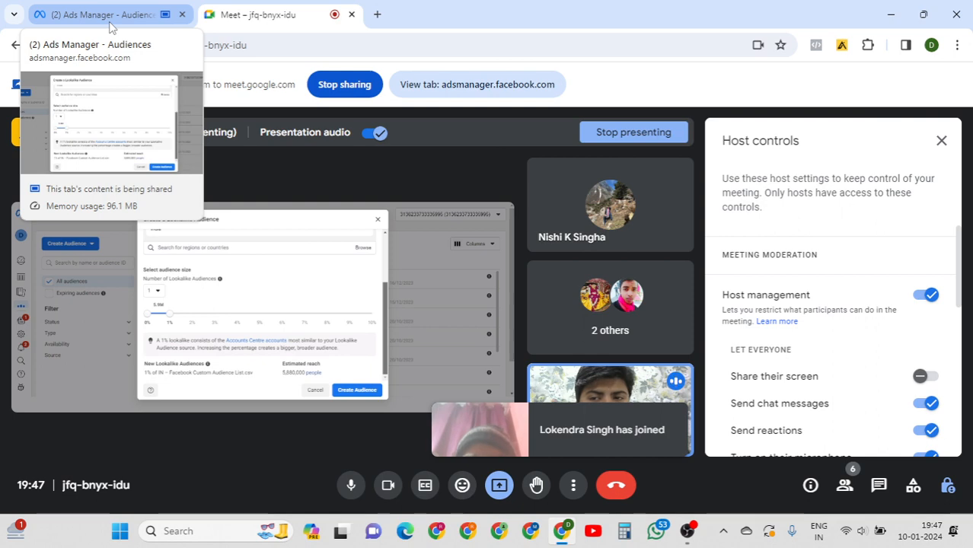
pyautogui.click(110, 23)
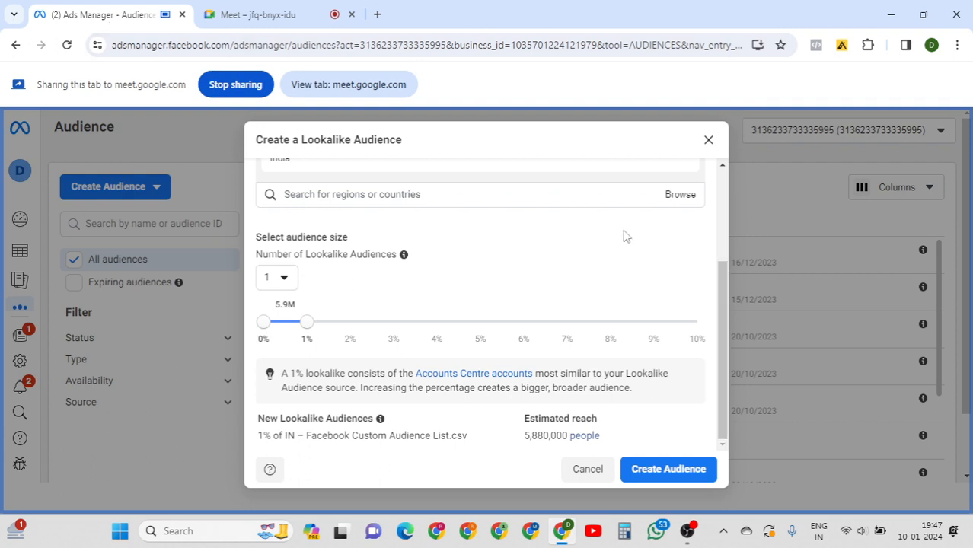
# Scroll through the lookalike dialog to review source, India, 1% size and 5,880,000 reach.
pyautogui.moveTo(725, 297); pyautogui.dragTo(726, 189)
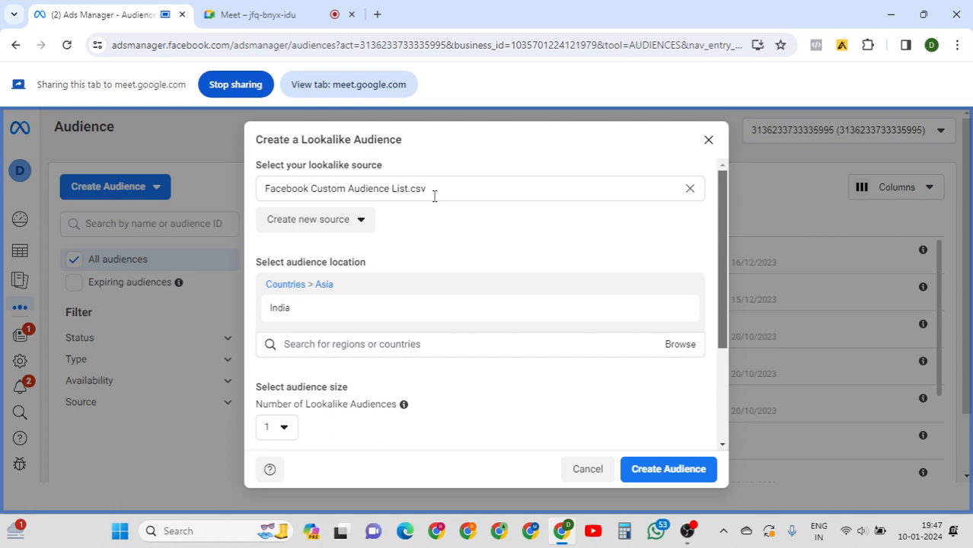
pyautogui.moveTo(724, 224); pyautogui.dragTo(719, 306)
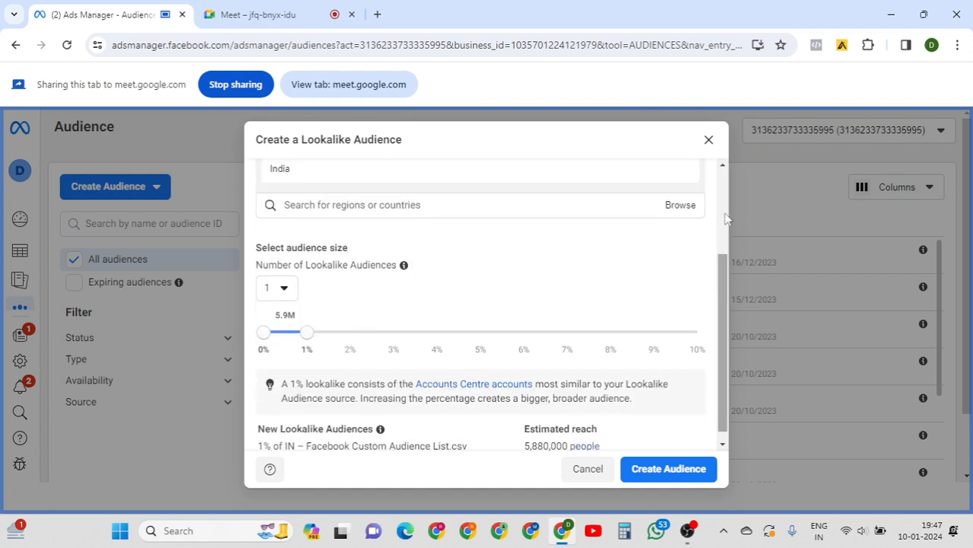
pyautogui.scroll(2, 725, 220)
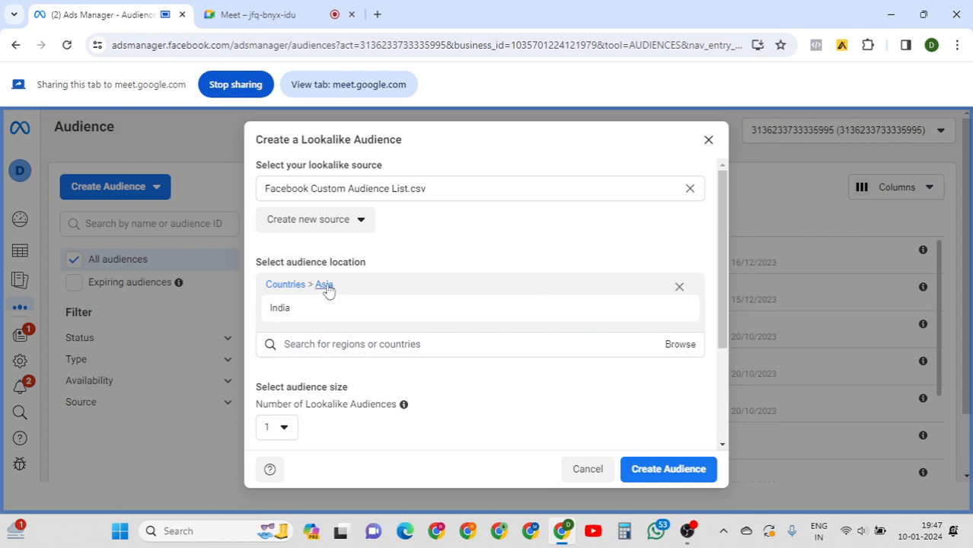
pyautogui.scroll(-2, 721, 217)
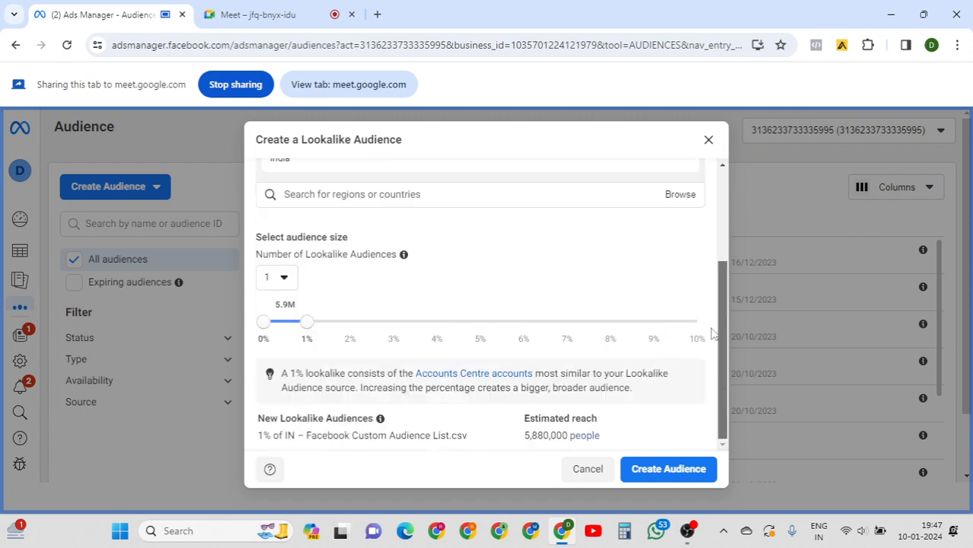
pyautogui.scroll(3, 720, 289)
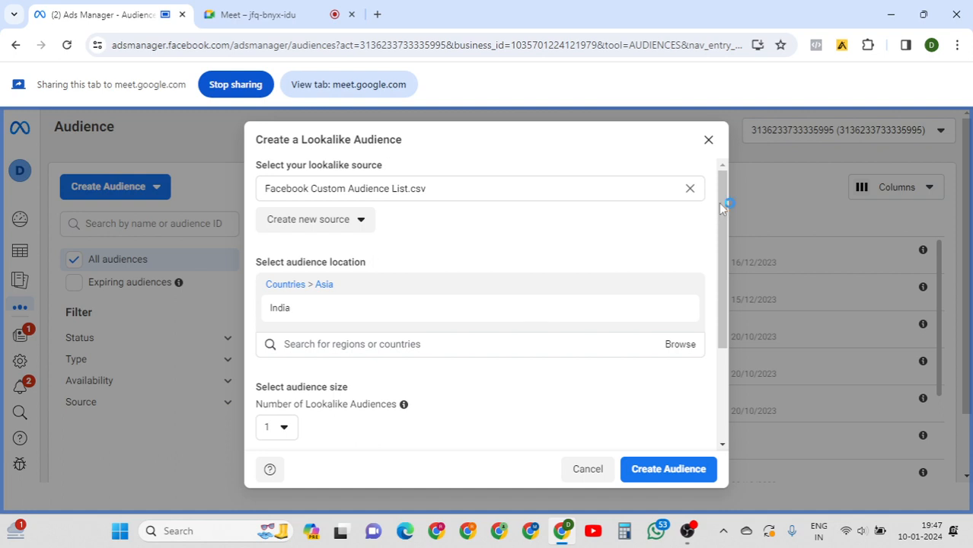
pyautogui.moveTo(722, 207); pyautogui.dragTo(719, 322)
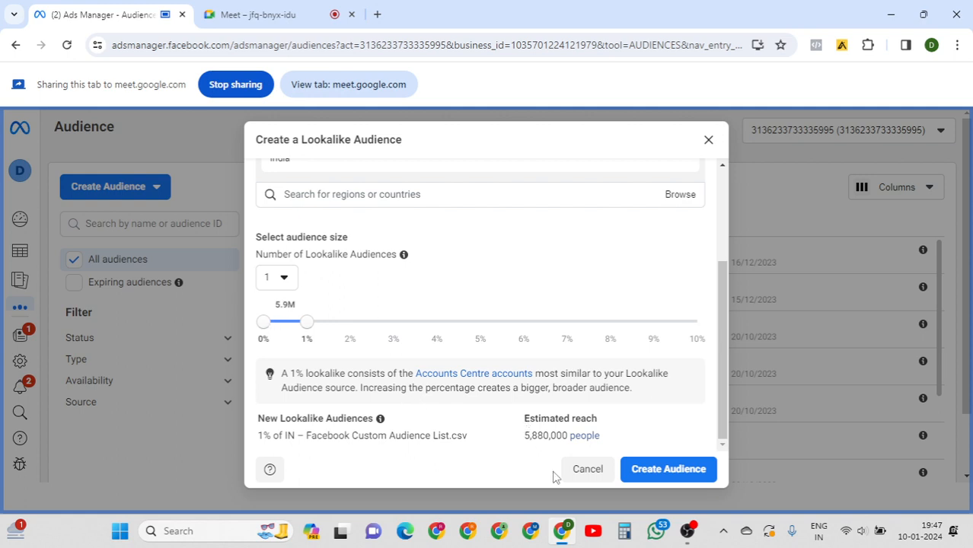
# Submit the 1% India lookalike and read the duplicate-lookalike error banner.
pyautogui.click(669, 470)
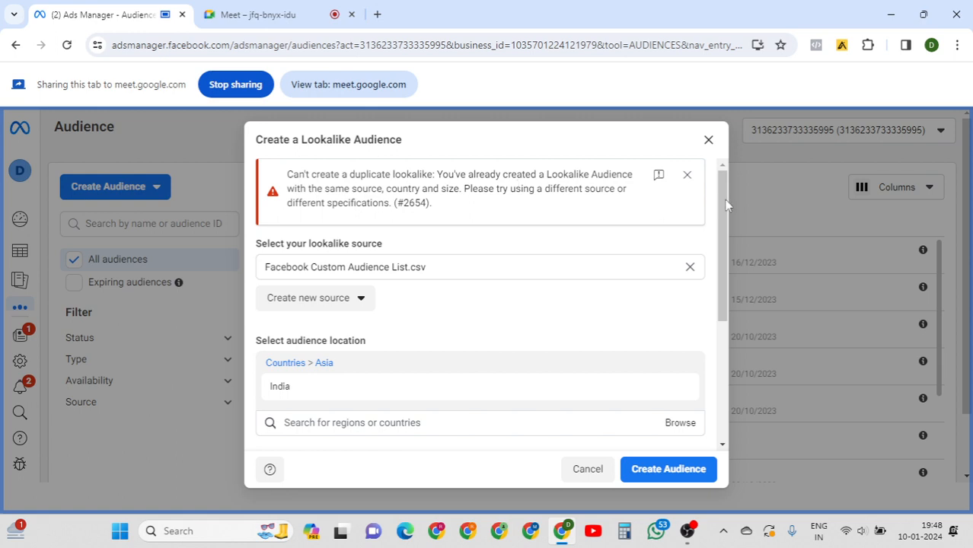
pyautogui.moveTo(726, 205); pyautogui.dragTo(725, 242)
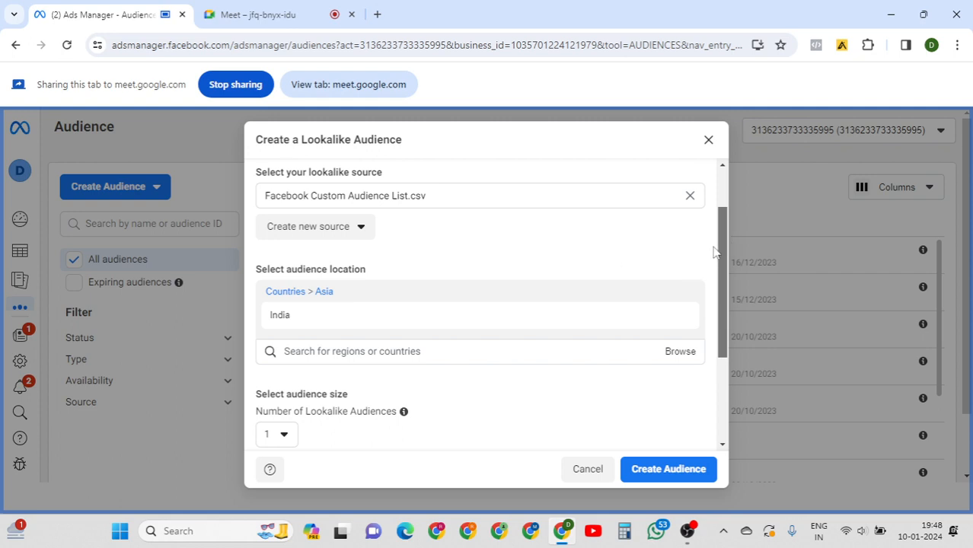
pyautogui.moveTo(727, 291); pyautogui.dragTo(718, 426)
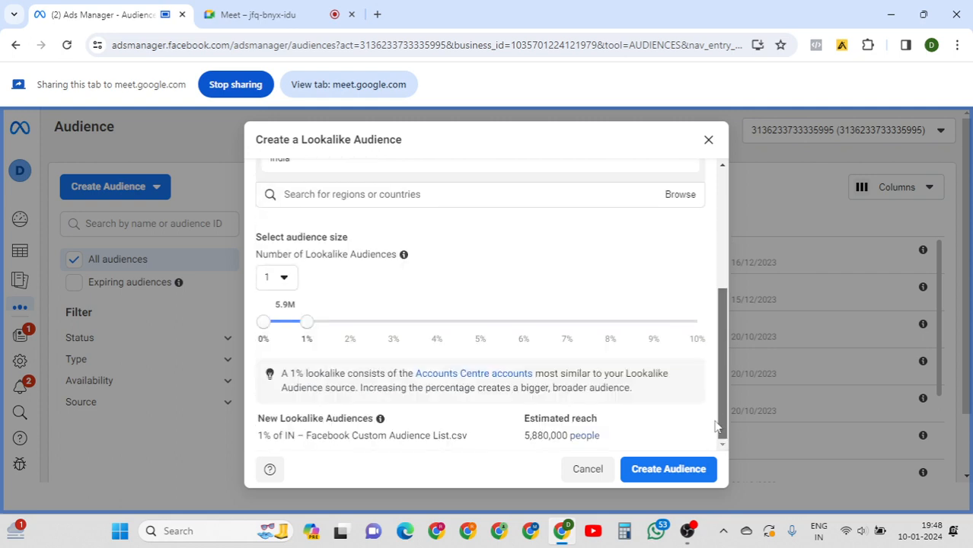
pyautogui.moveTo(738, 311); pyautogui.dragTo(729, 197)
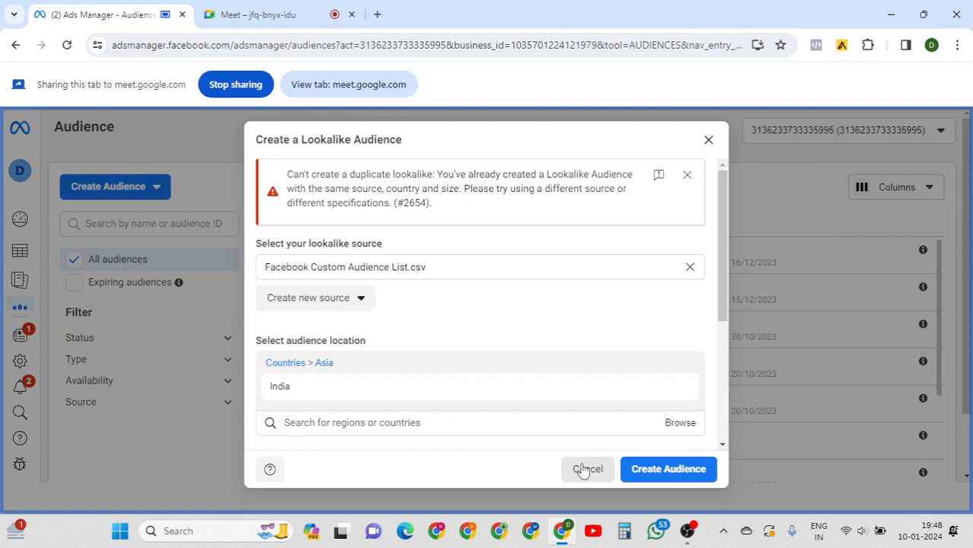
# Switch to the Google Meet tab to show the meeting with the shared lookalike dialog.
pyautogui.click(248, 15)
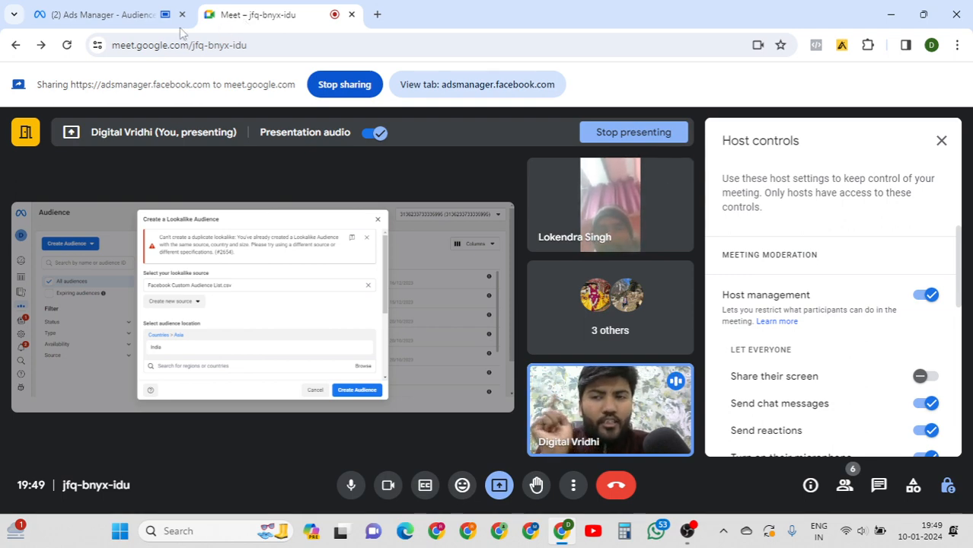
pyautogui.click(136, 25)
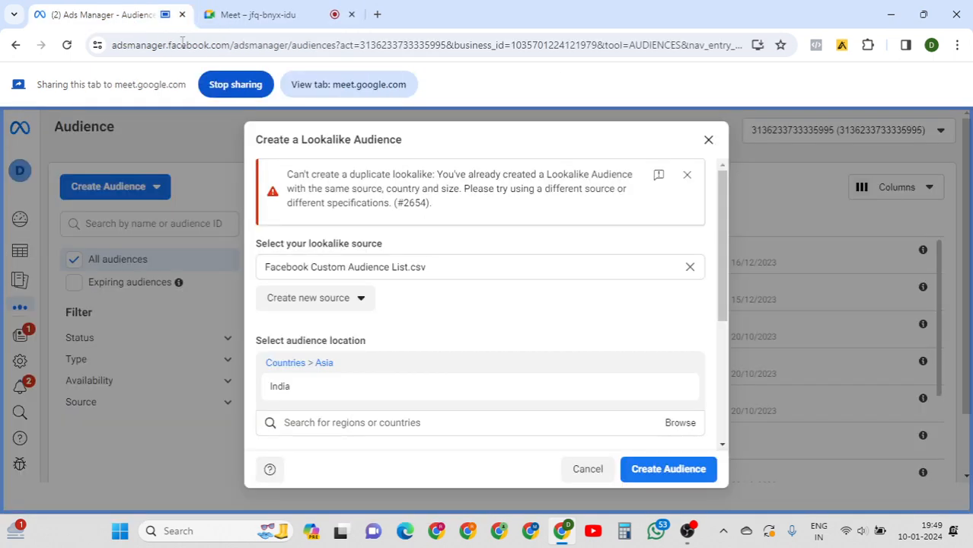
pyautogui.moveTo(727, 221); pyautogui.dragTo(724, 354)
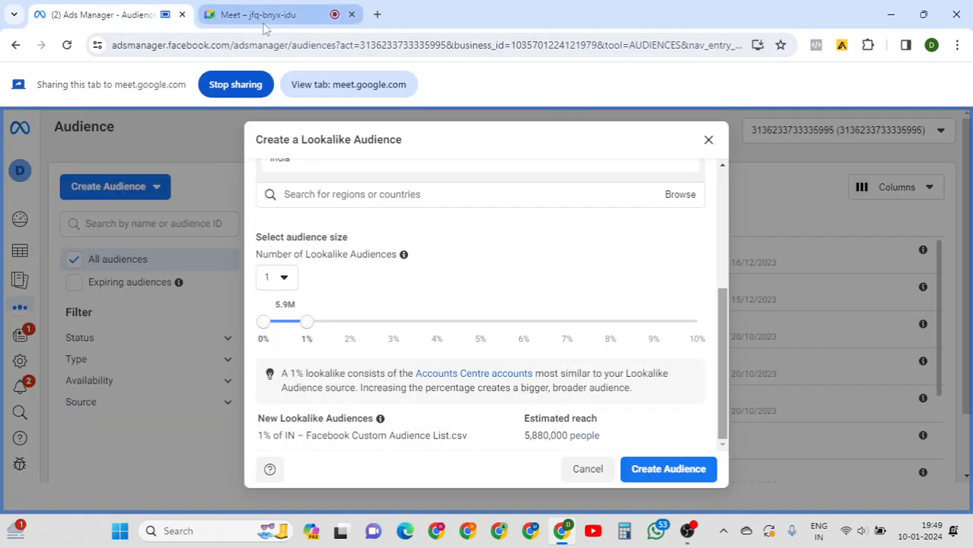
pyautogui.click(263, 23)
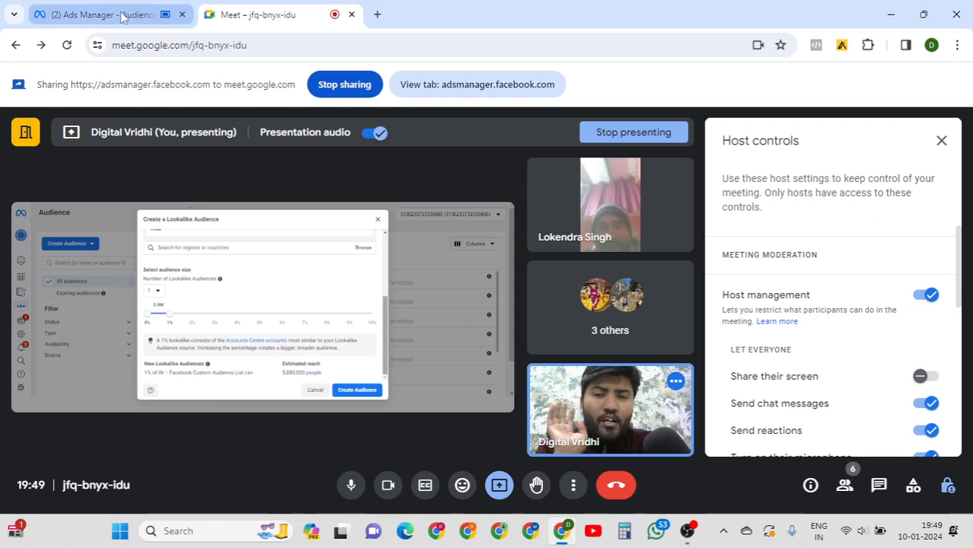
pyautogui.moveTo(122, 18)
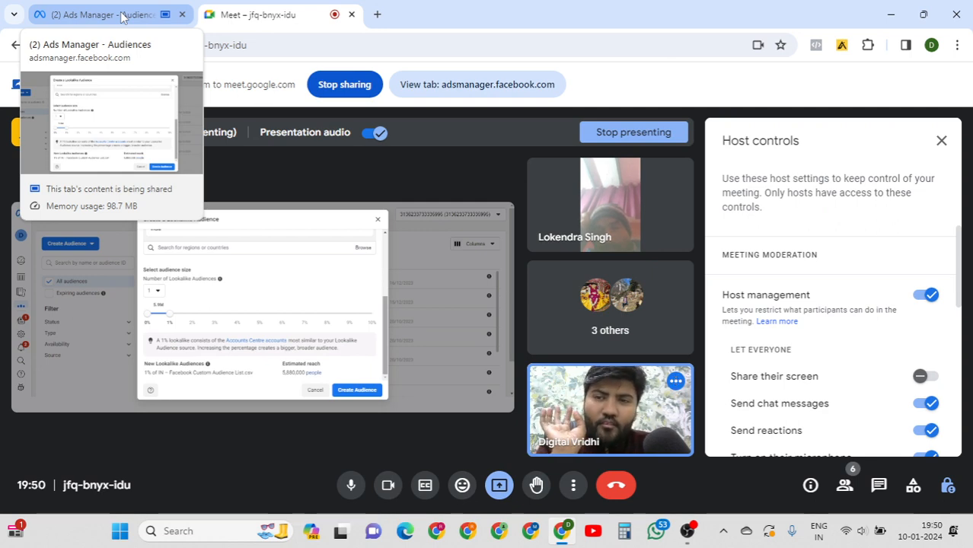
pyautogui.click(122, 17)
pyautogui.click(238, 19)
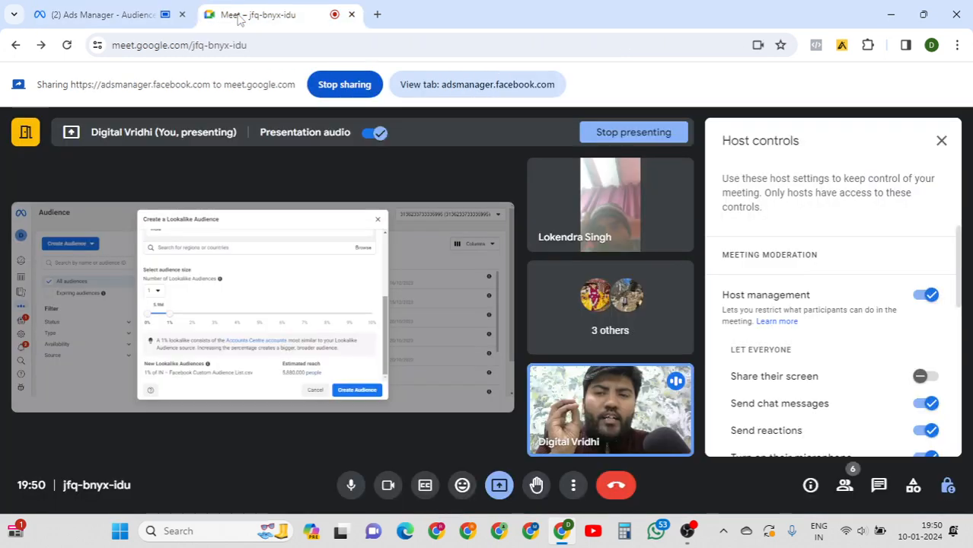
# Return to Ads Manager and review the lookalike dialog between the duplicate error banner and the size slider.
pyautogui.click(114, 17)
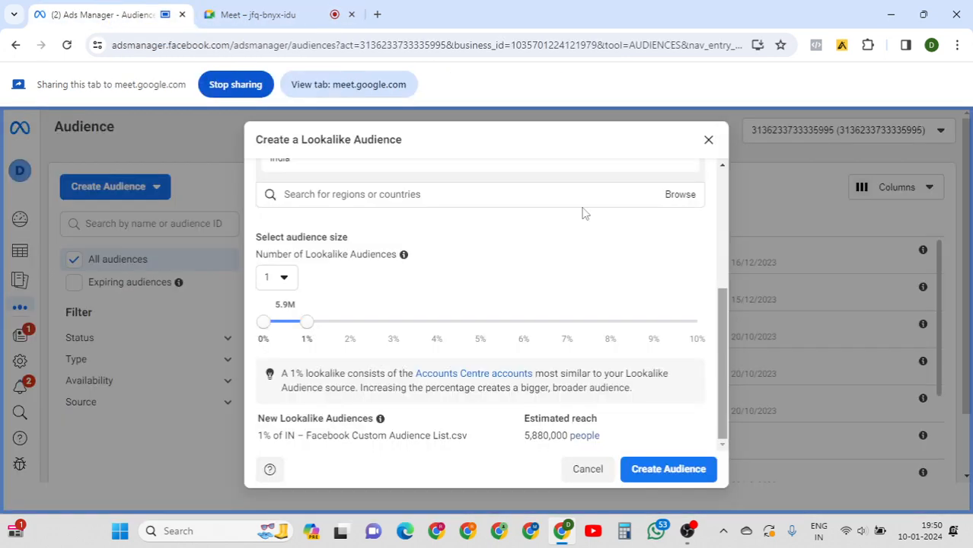
pyautogui.moveTo(725, 320); pyautogui.dragTo(722, 187)
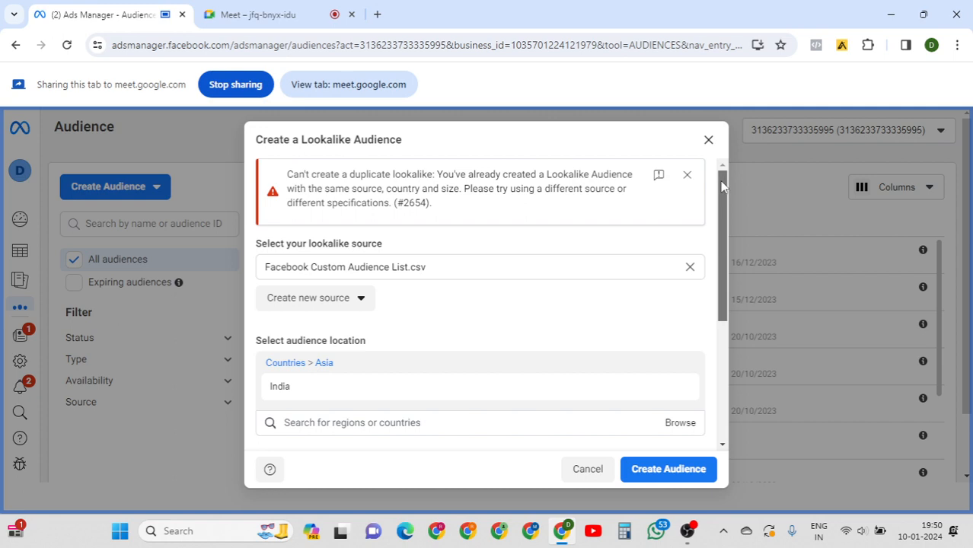
pyautogui.moveTo(724, 187); pyautogui.dragTo(725, 326)
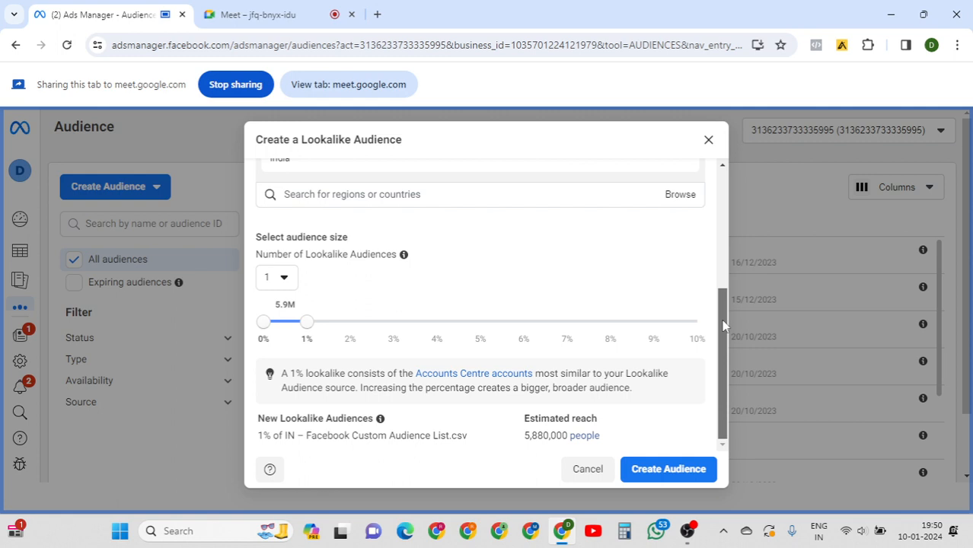
pyautogui.moveTo(724, 326); pyautogui.dragTo(727, 194)
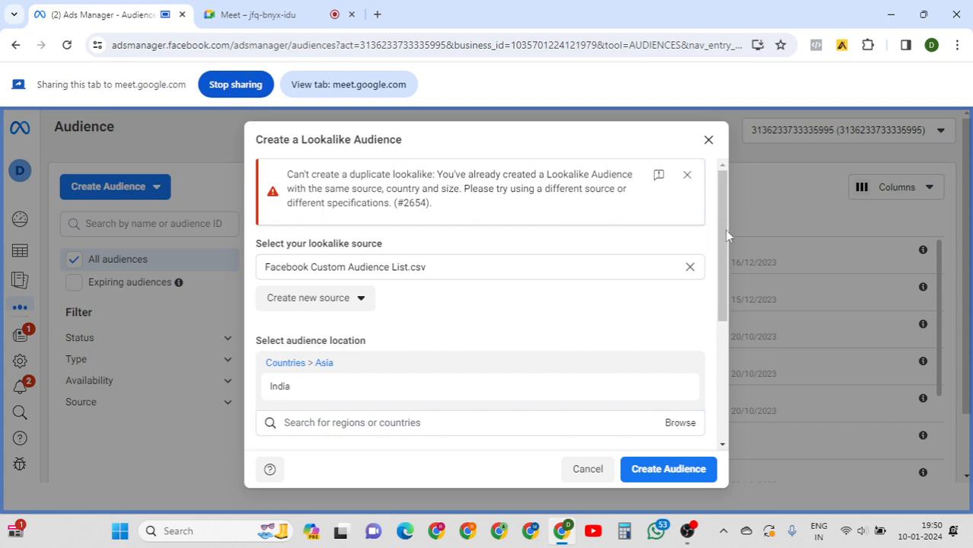
pyautogui.moveTo(725, 230); pyautogui.dragTo(723, 343)
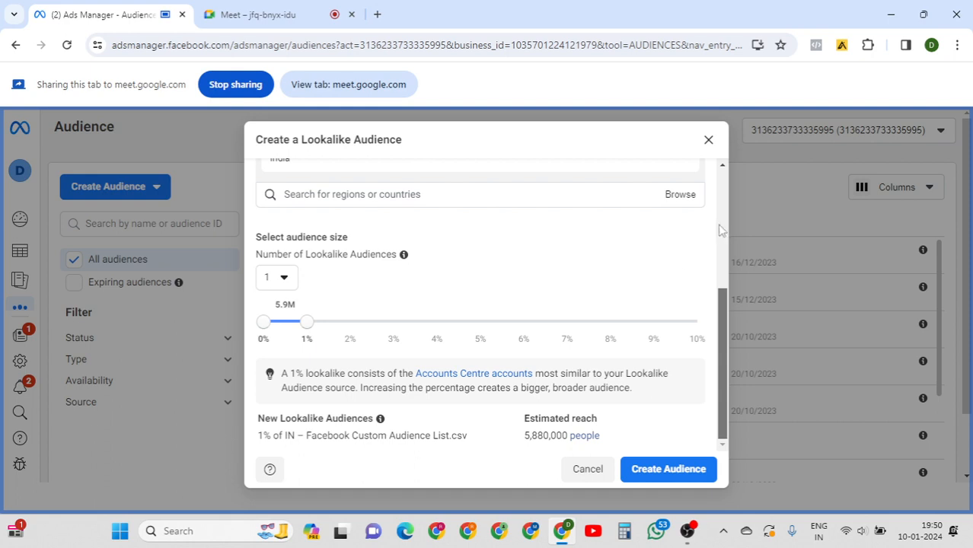
pyautogui.scroll(3, 719, 223)
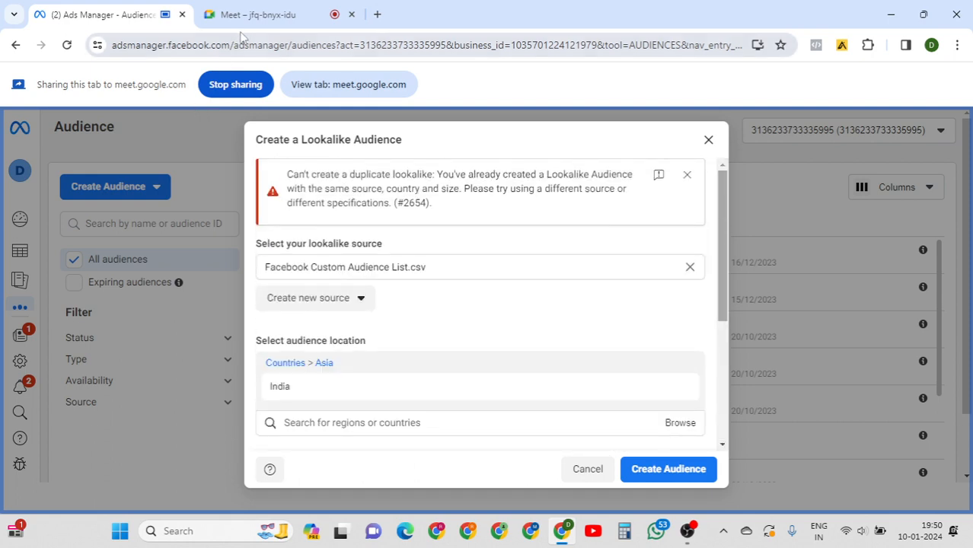
# Switch to the Meet tab to show the call presenting the lookalike dialog with error #2654.
pyautogui.moveTo(248, 22)
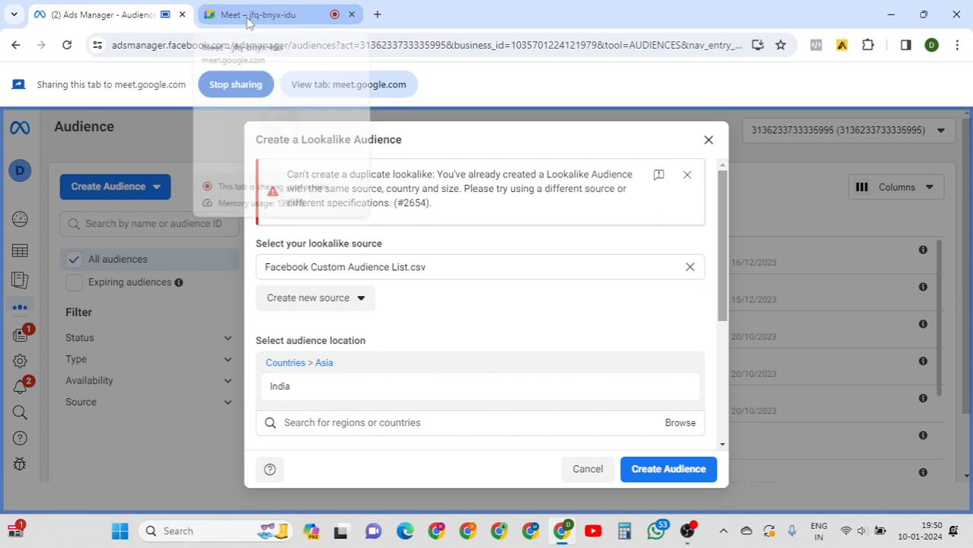
pyautogui.click(247, 22)
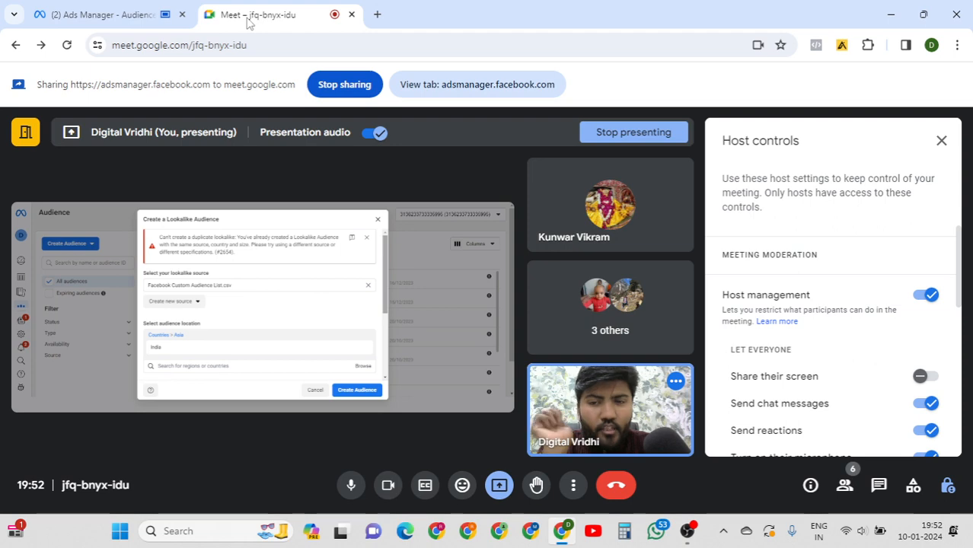
# Back in Ads Manager, review the lookalike settings: CSV source, India location, 1% size.
pyautogui.click(102, 20)
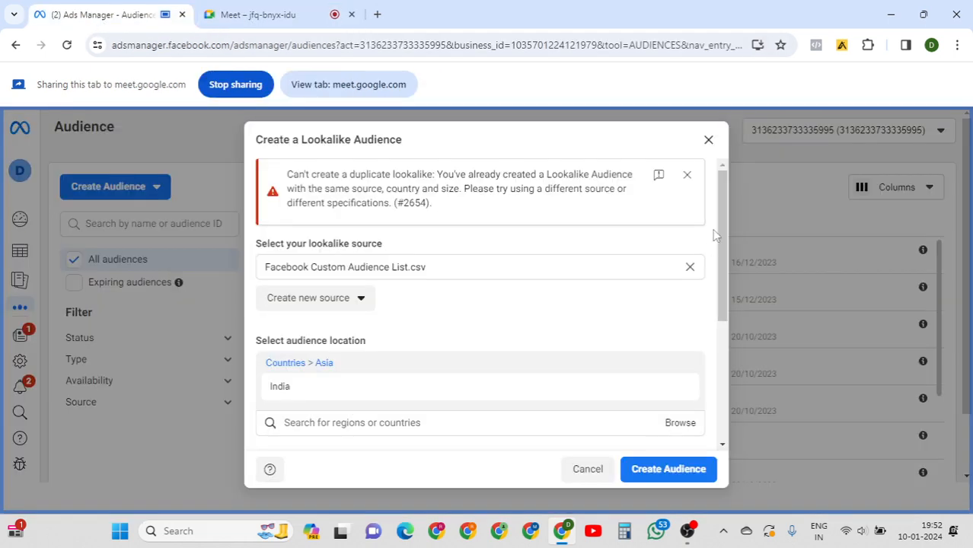
pyautogui.moveTo(722, 217); pyautogui.dragTo(717, 377)
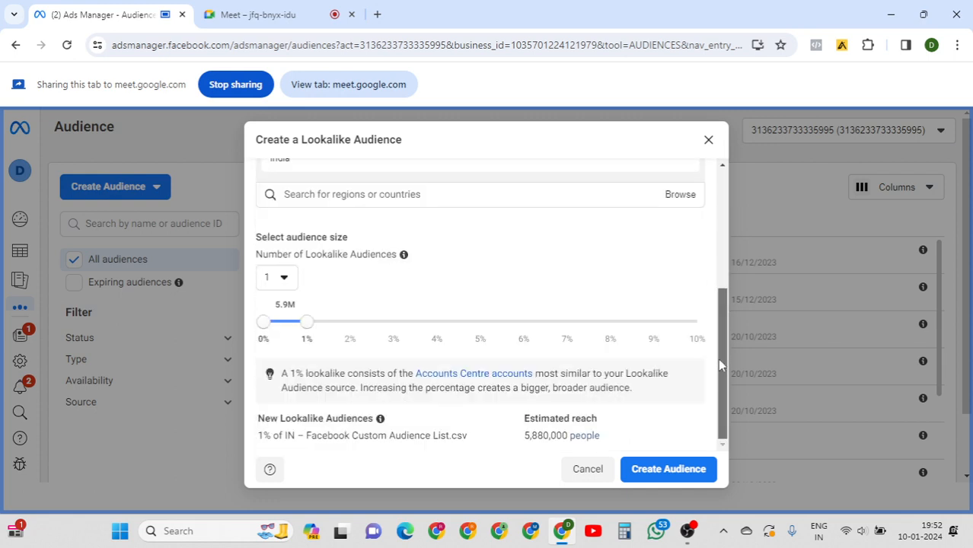
pyautogui.moveTo(725, 353); pyautogui.dragTo(716, 381)
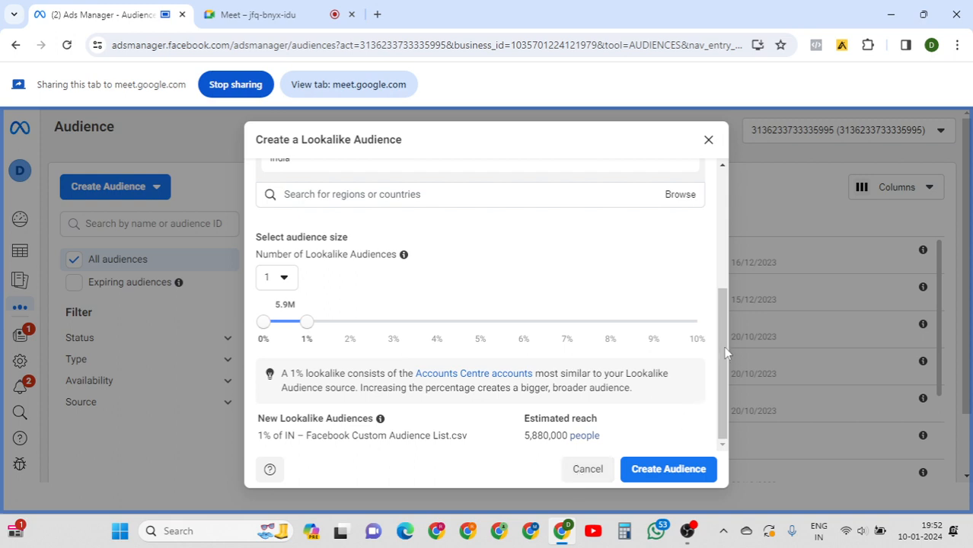
pyautogui.moveTo(726, 348); pyautogui.dragTo(729, 176)
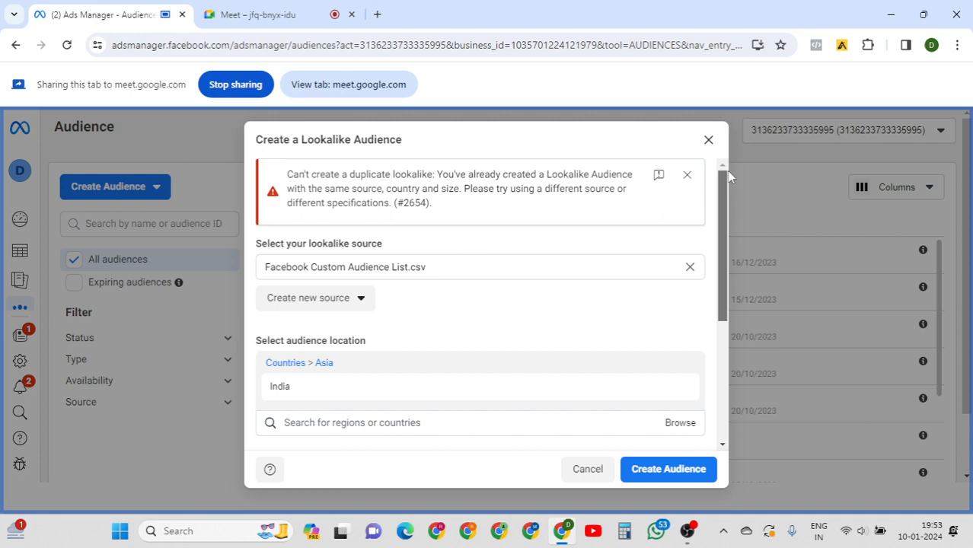
pyautogui.moveTo(725, 183); pyautogui.dragTo(732, 351)
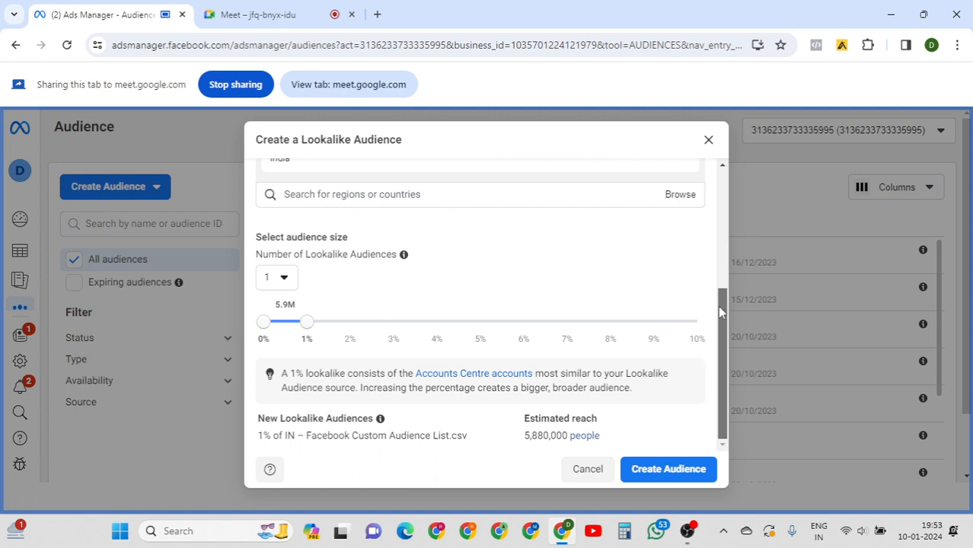
pyautogui.moveTo(720, 306); pyautogui.dragTo(721, 189)
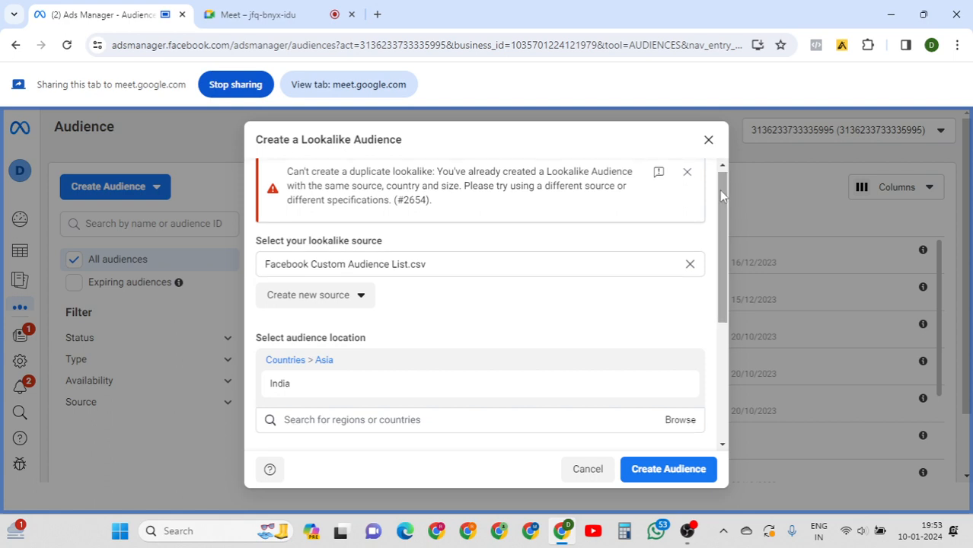
pyautogui.moveTo(722, 197); pyautogui.dragTo(729, 297)
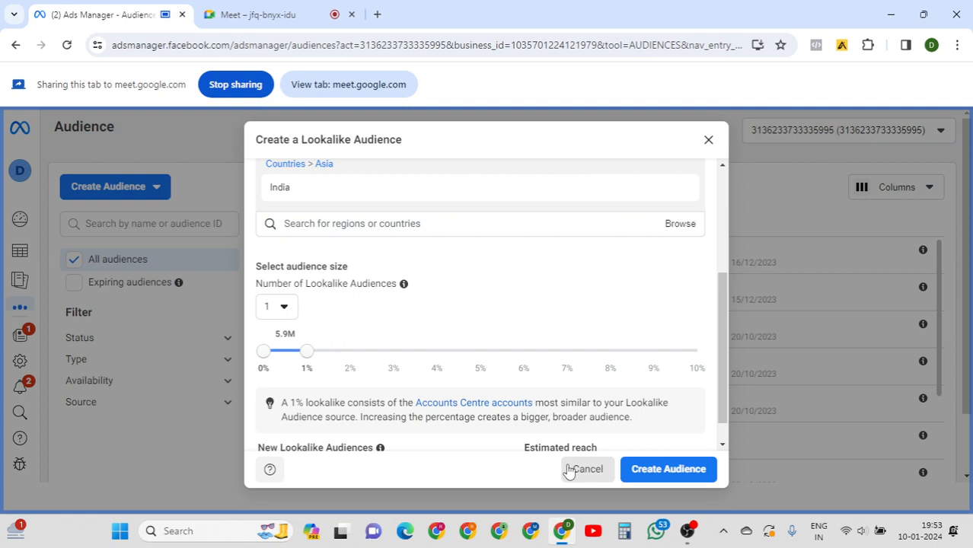
# Cancel the duplicate lookalike and choose Custom Audience from the Create Audience menu.
pyautogui.click(570, 469)
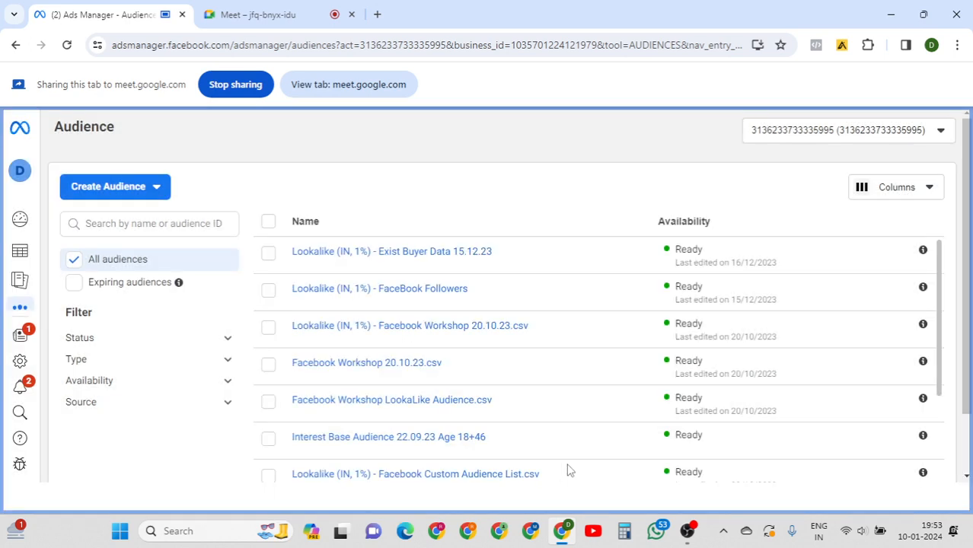
pyautogui.click(152, 194)
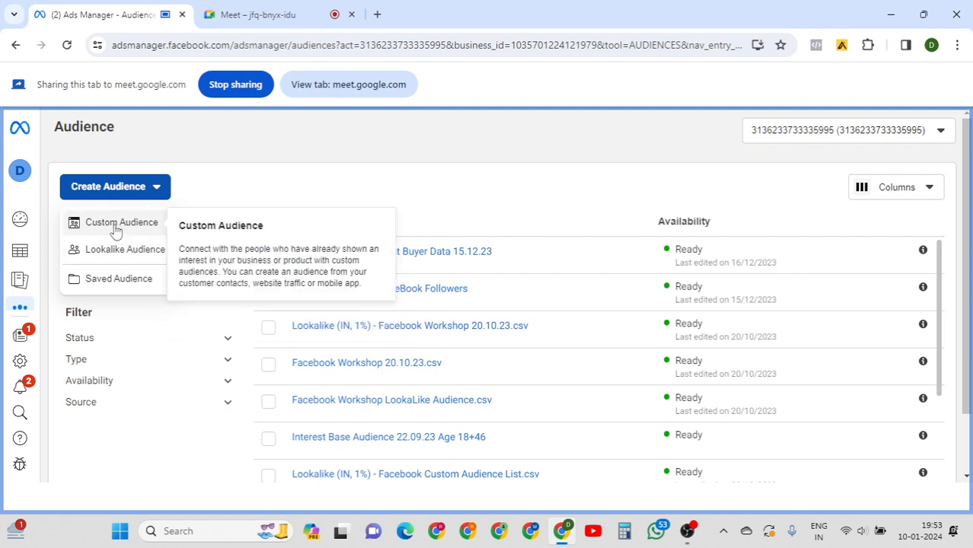
pyautogui.click(116, 229)
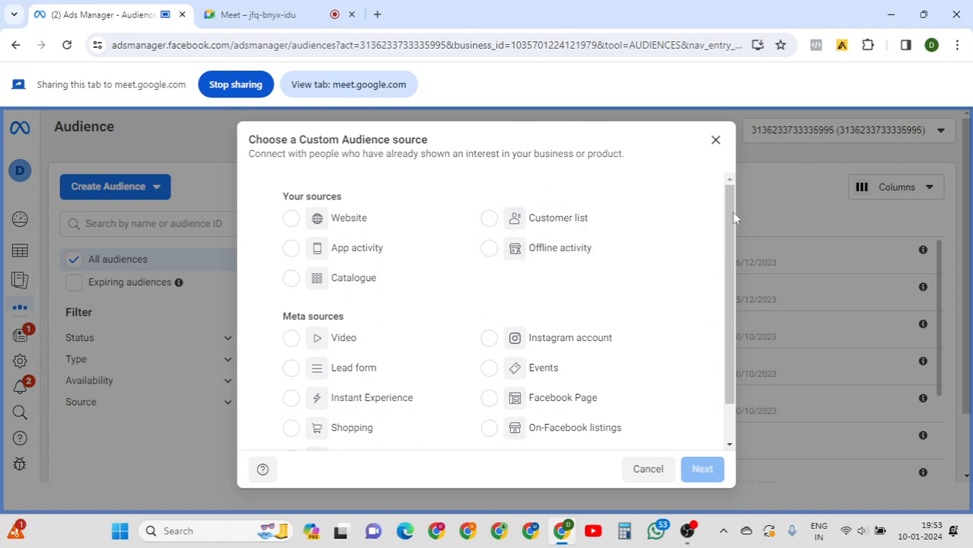
pyautogui.moveTo(732, 212)
pyautogui.mouseDown()
pyautogui.moveTo(732, 252)
pyautogui.moveTo(735, 212)
pyautogui.mouseUp()
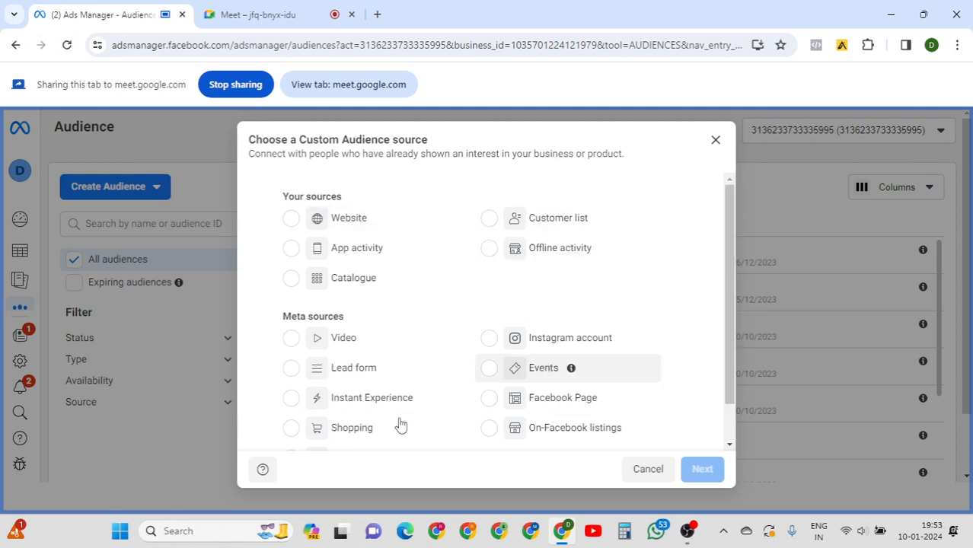
pyautogui.click(261, 27)
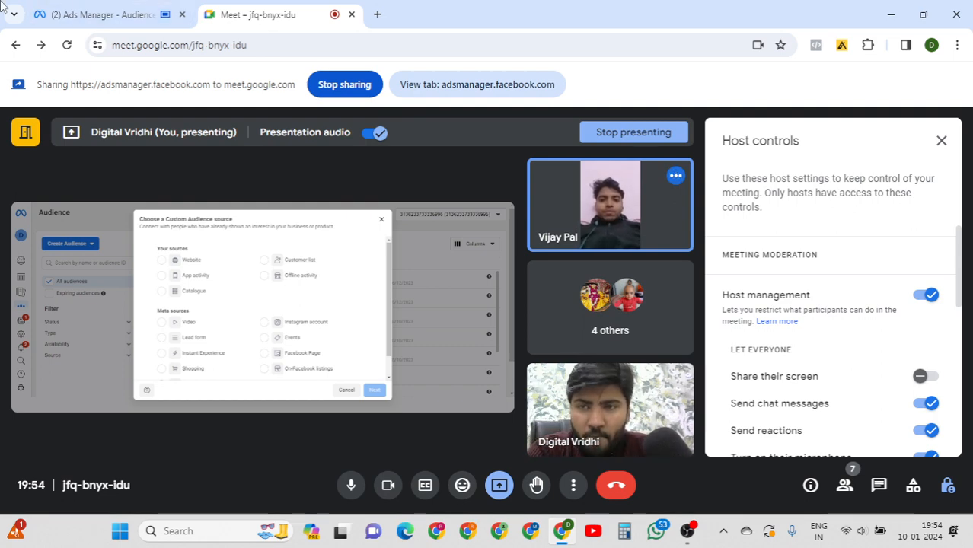
pyautogui.click(64, 13)
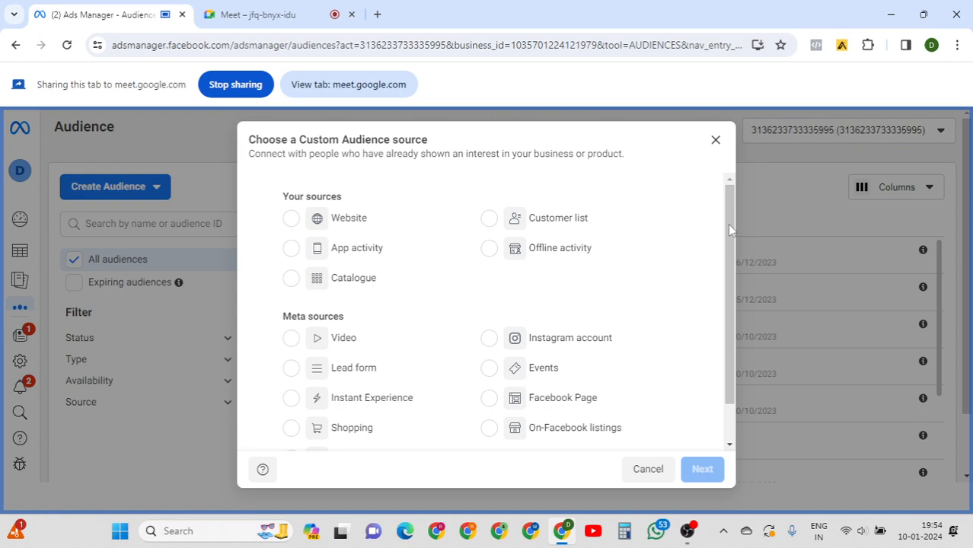
pyautogui.moveTo(729, 228)
pyautogui.mouseDown()
pyautogui.moveTo(729, 316)
pyautogui.moveTo(746, 220)
pyautogui.mouseUp()
pyautogui.moveTo(251, 142); pyautogui.dragTo(618, 172)
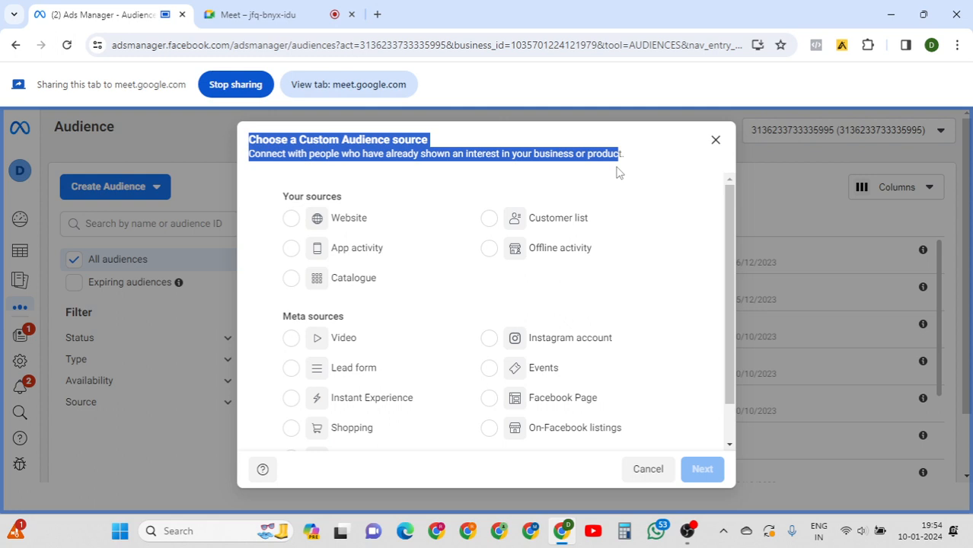
# Choose Website under Your sources for the new custom audience.
pyautogui.click(292, 220)
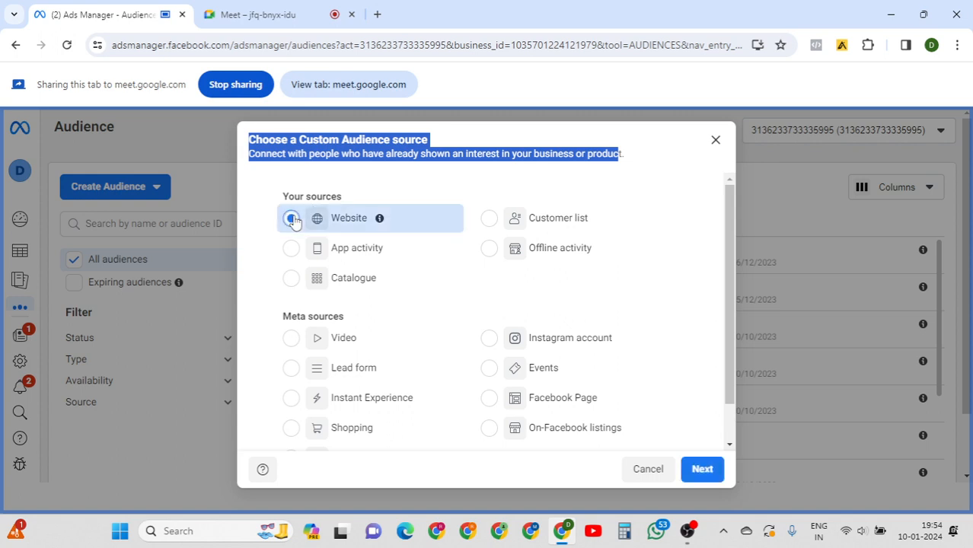
pyautogui.moveTo(381, 221)
# Continue to the website audience form and keep Facebook Ad Mastery Course as the source.
pyautogui.click(690, 472)
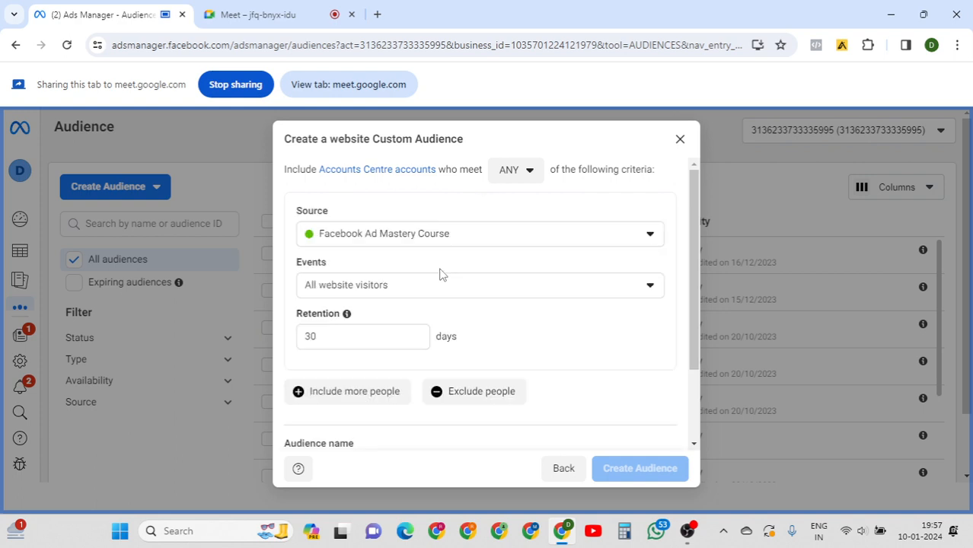
pyautogui.click(470, 242)
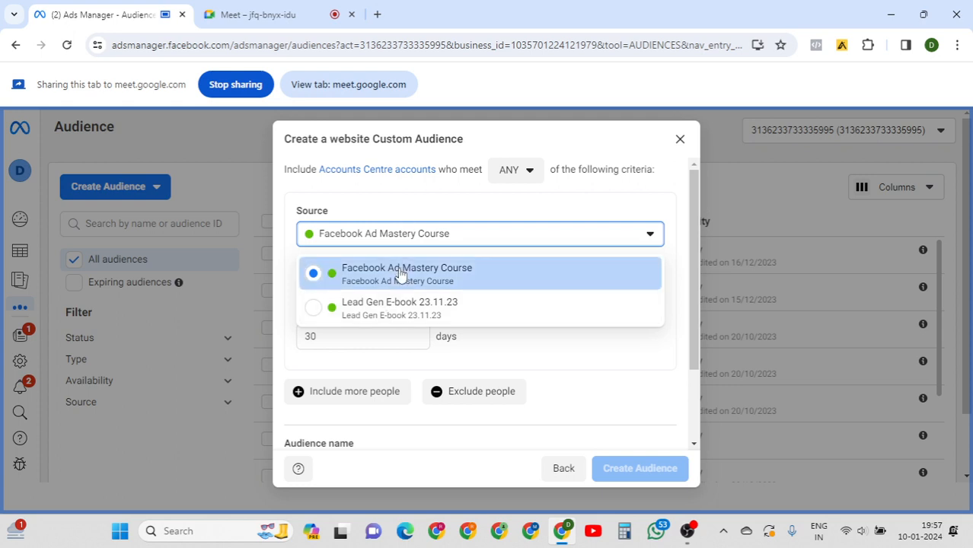
pyautogui.click(401, 275)
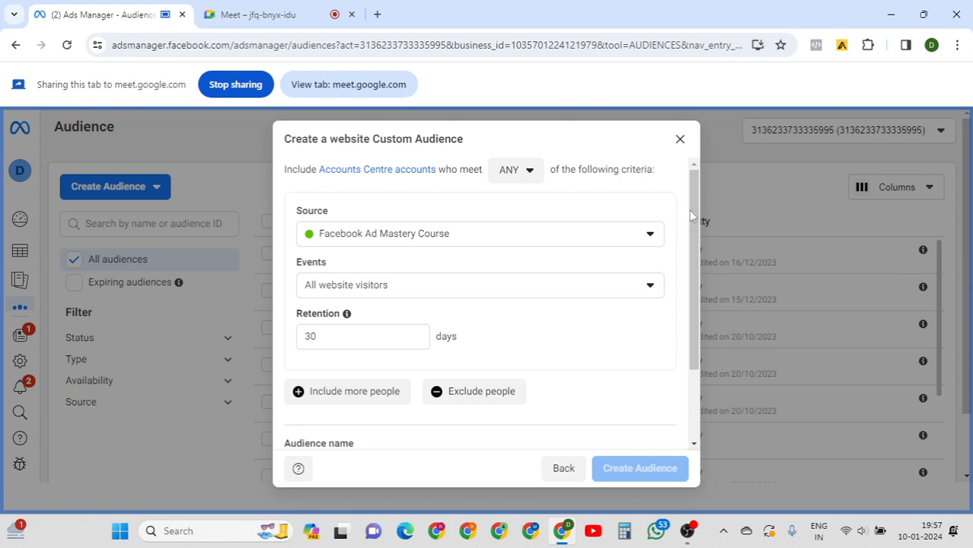
pyautogui.moveTo(694, 213); pyautogui.dragTo(696, 232)
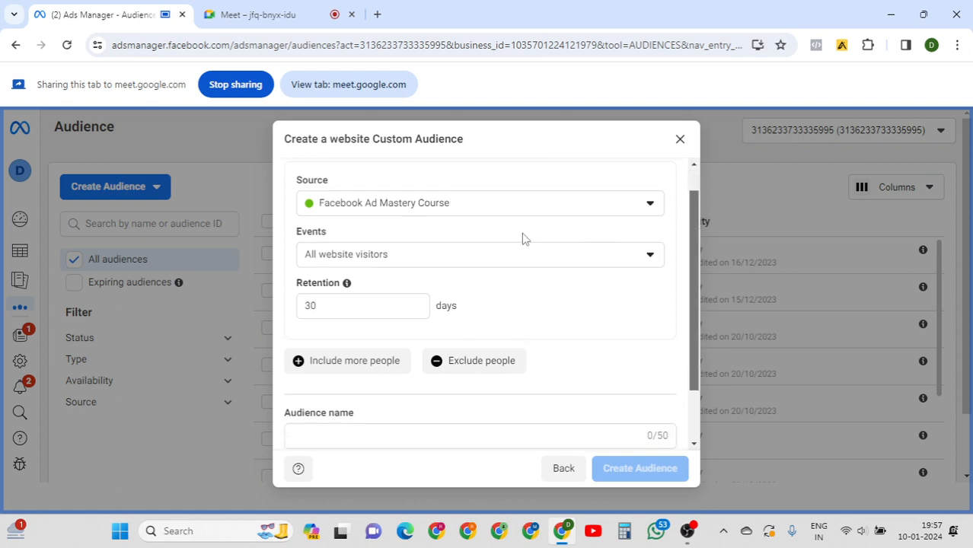
# Set the event to Visitors by time spent and leave Percentile at 25%.
pyautogui.click(422, 254)
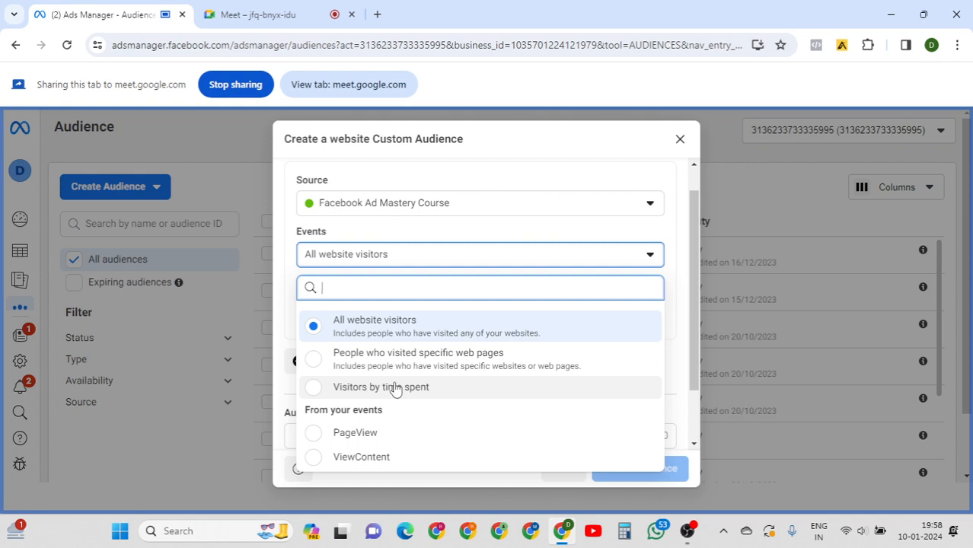
pyautogui.click(395, 389)
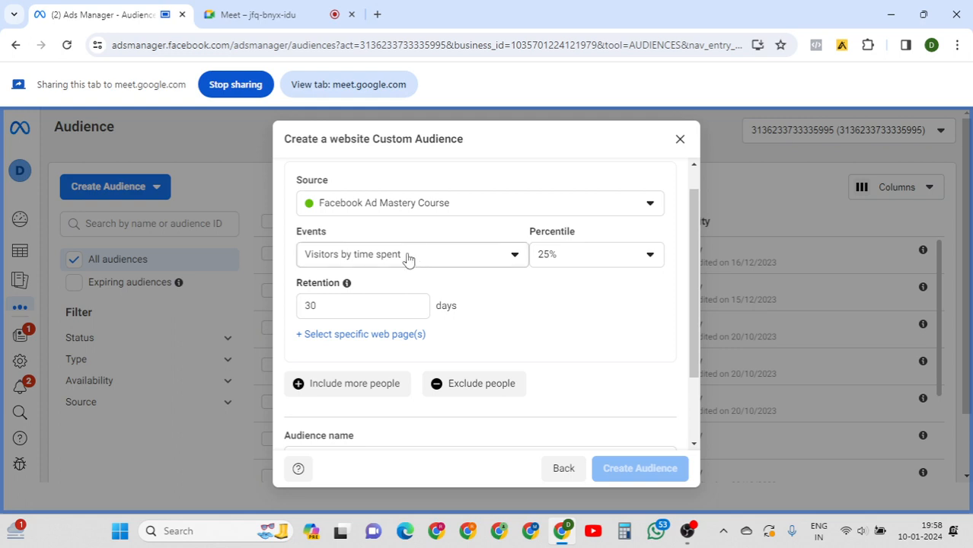
pyautogui.click(615, 262)
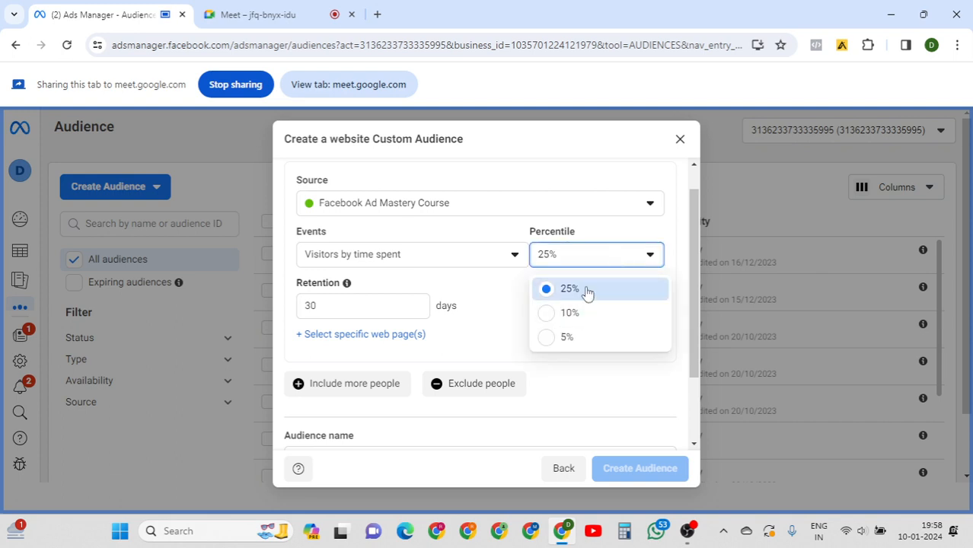
pyautogui.scroll(-1, 691, 244)
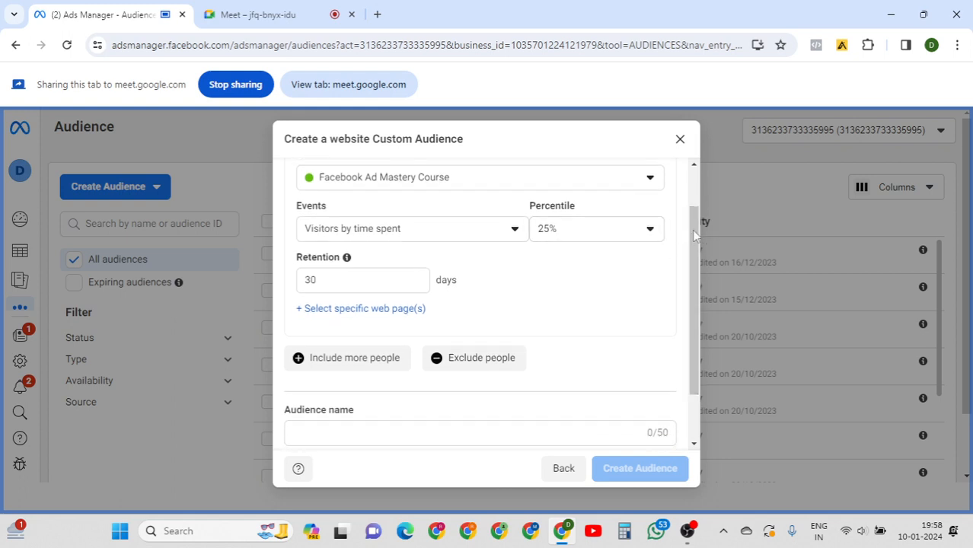
pyautogui.scroll(-2, 694, 243)
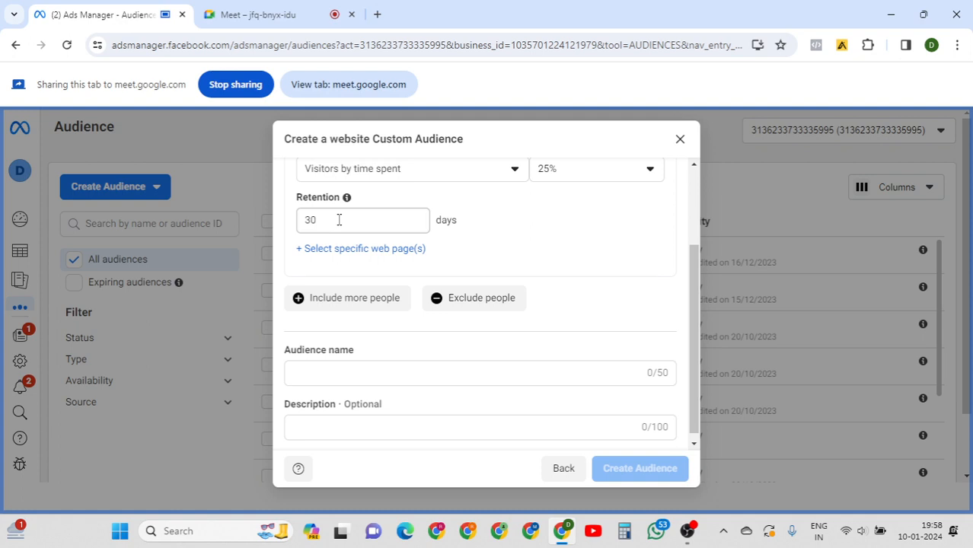
# Change the retention from 30 to 60 days, after briefly trying 10 and 50.
pyautogui.doubleClick(339, 220)
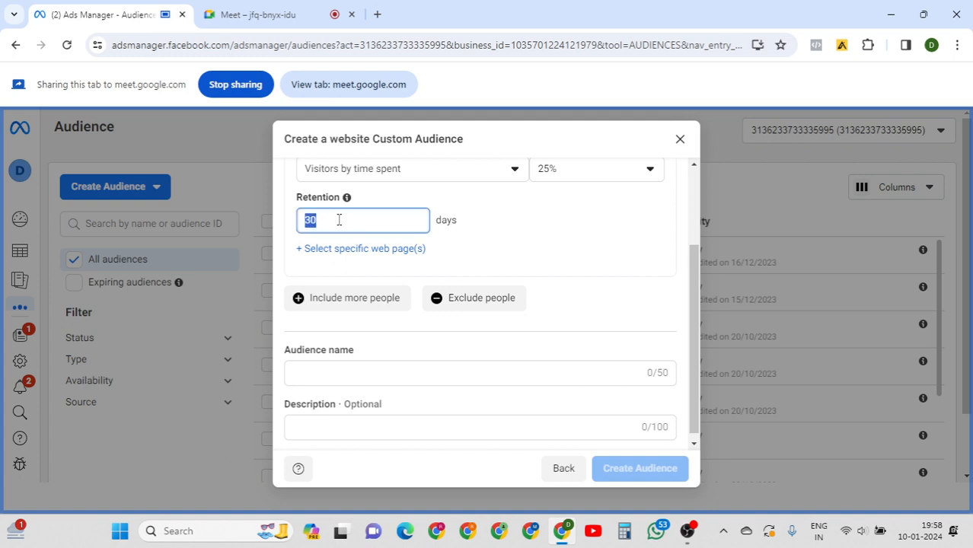
pyautogui.write('60')
pyautogui.click(533, 241)
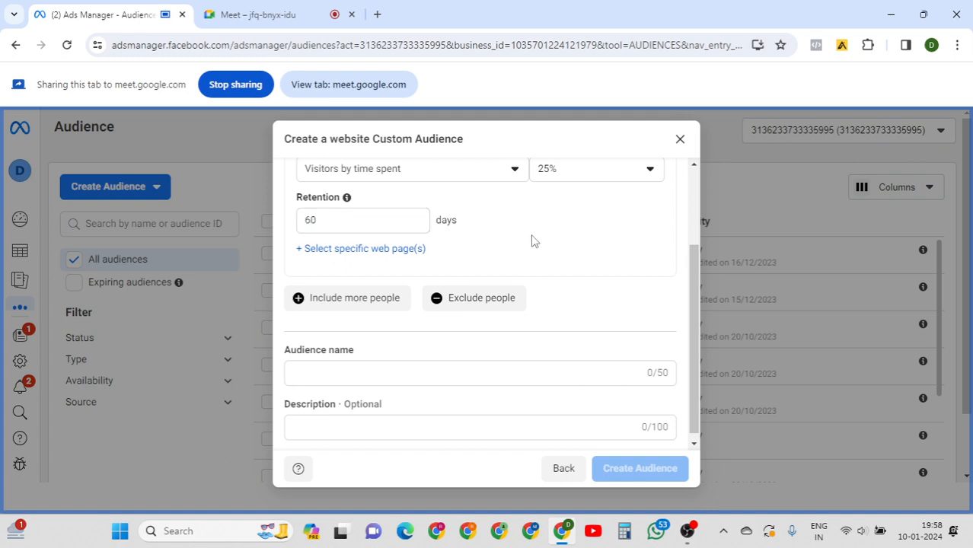
pyautogui.click(350, 229)
pyautogui.doubleClick(350, 224)
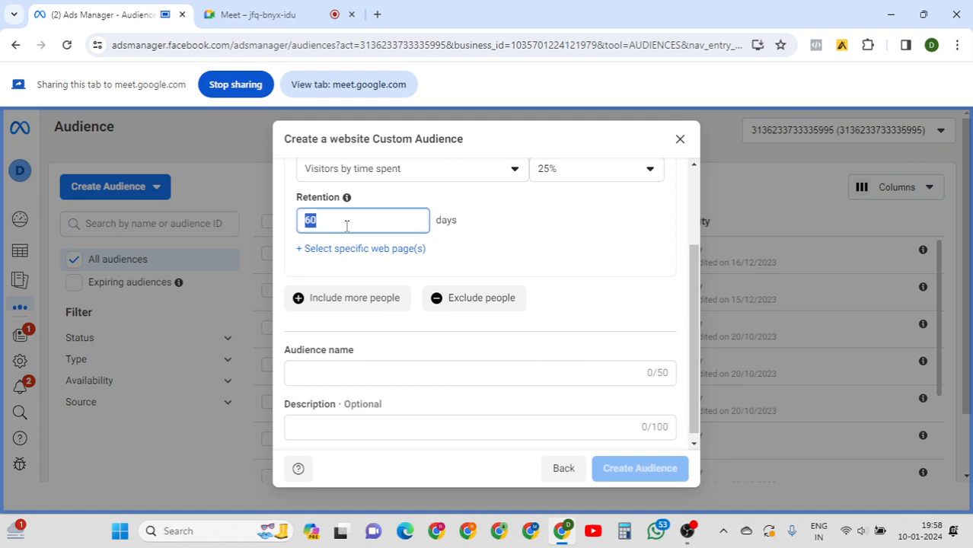
pyautogui.press('BackSpace')
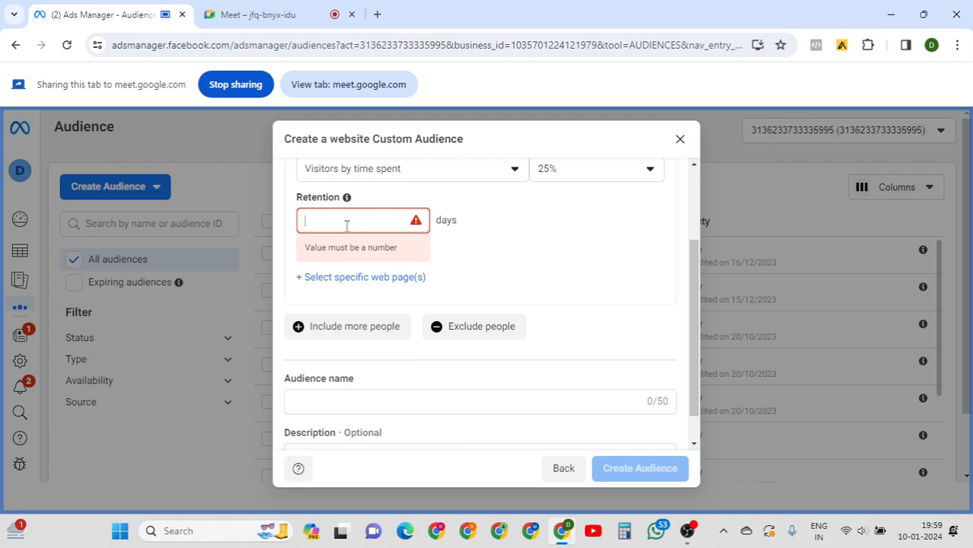
pyautogui.write('10')
pyautogui.press('BackSpace')
pyautogui.press('BackSpace')
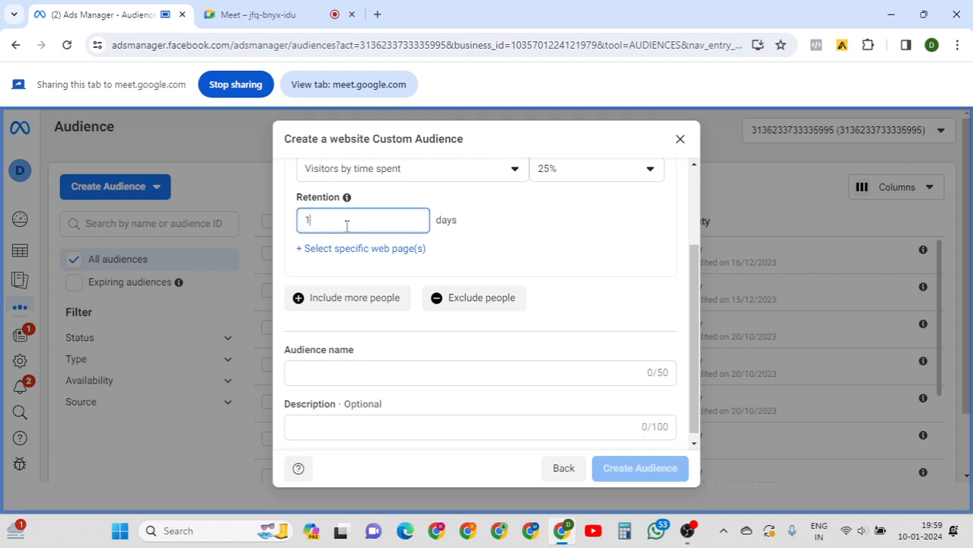
pyautogui.write('50')
pyautogui.press('BackSpace')
pyautogui.press('BackSpace')
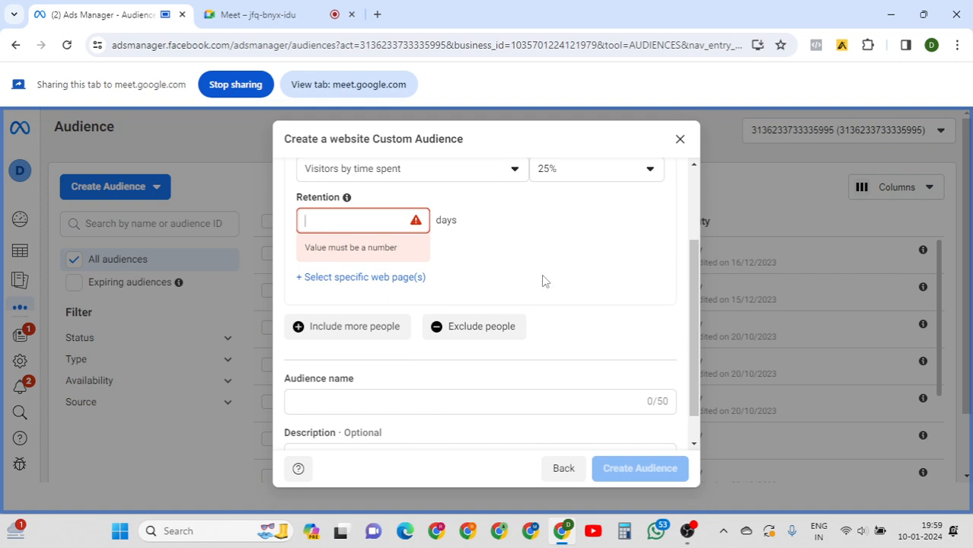
pyautogui.write('60')
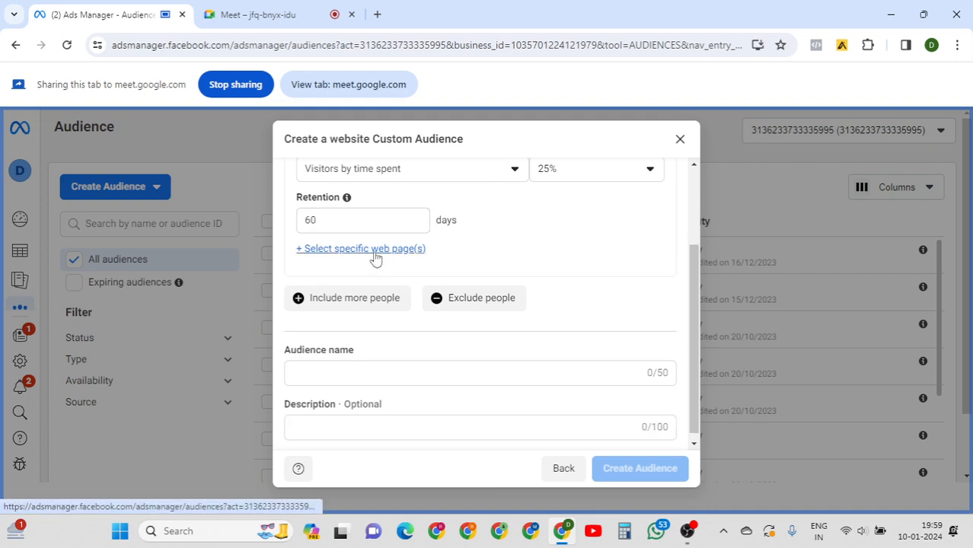
# Add a specific web page URL rule and keep its match operator on 'contains'.
pyautogui.click(375, 250)
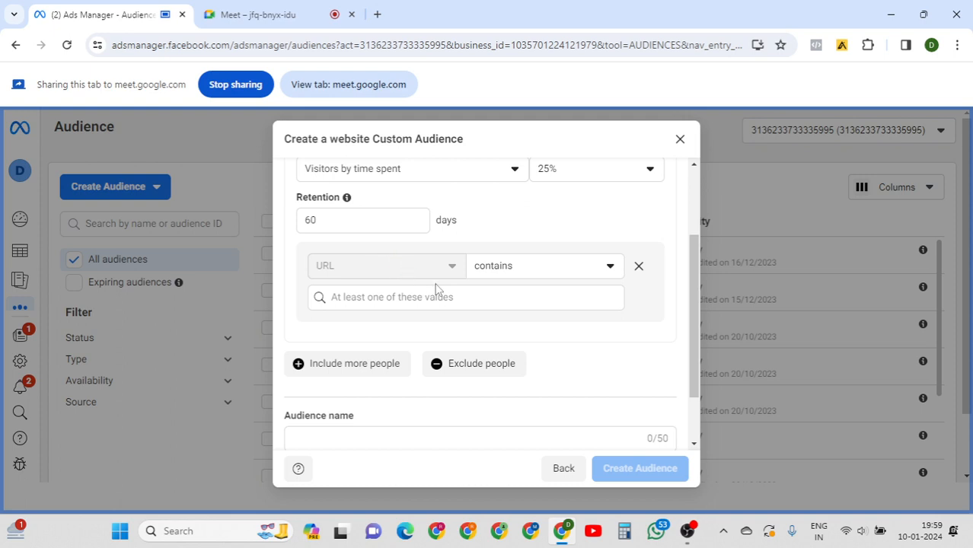
pyautogui.moveTo(696, 257); pyautogui.dragTo(690, 213)
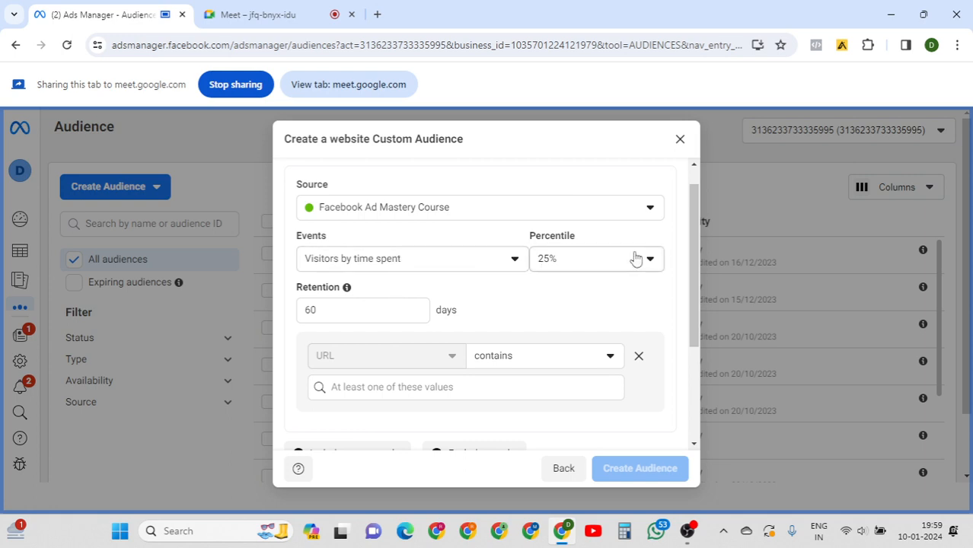
pyautogui.moveTo(694, 220); pyautogui.dragTo(723, 277)
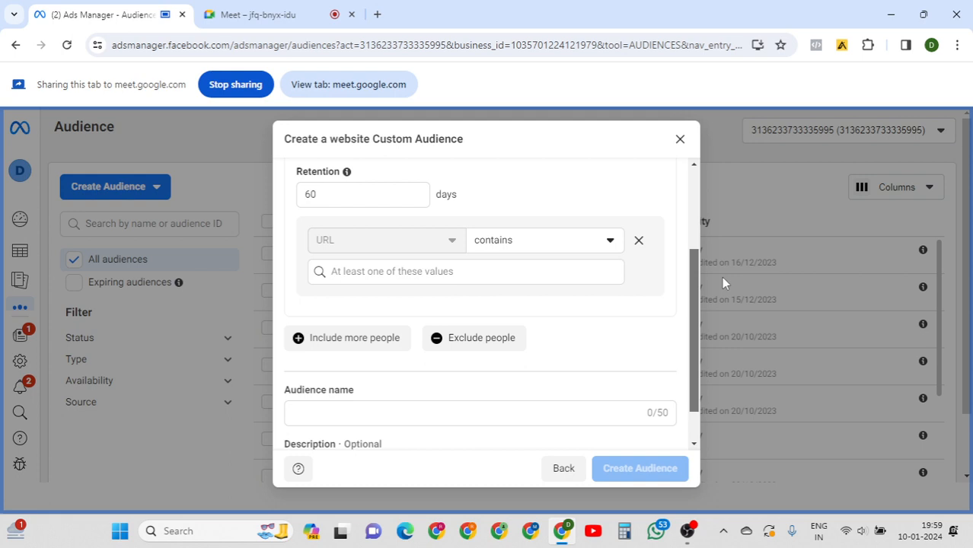
pyautogui.click(538, 273)
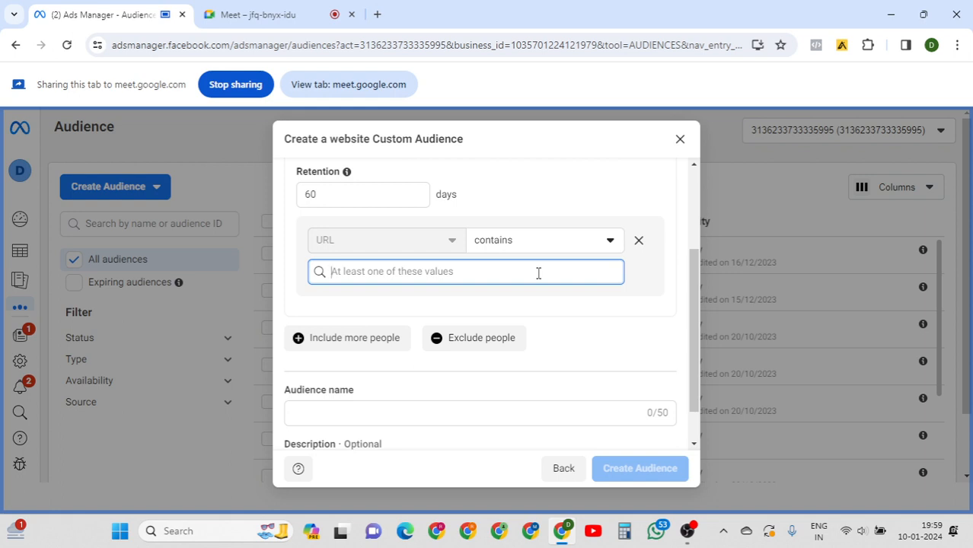
pyautogui.click(612, 241)
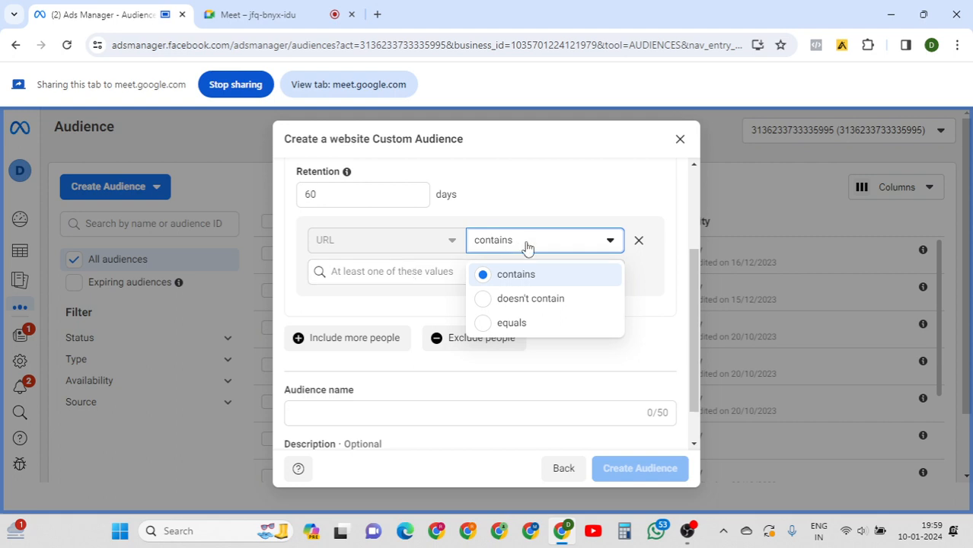
pyautogui.click(387, 272)
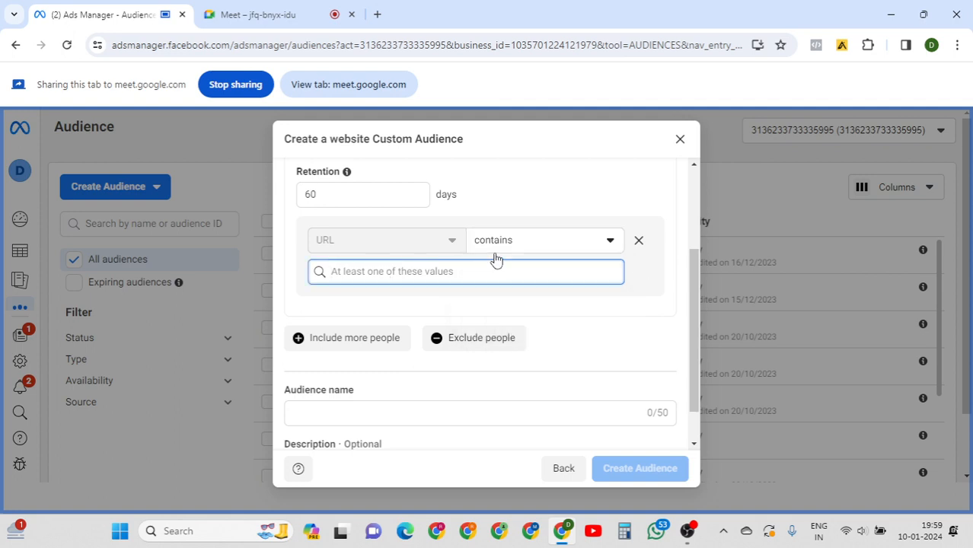
pyautogui.click(523, 248)
pyautogui.click(397, 270)
pyautogui.click(639, 242)
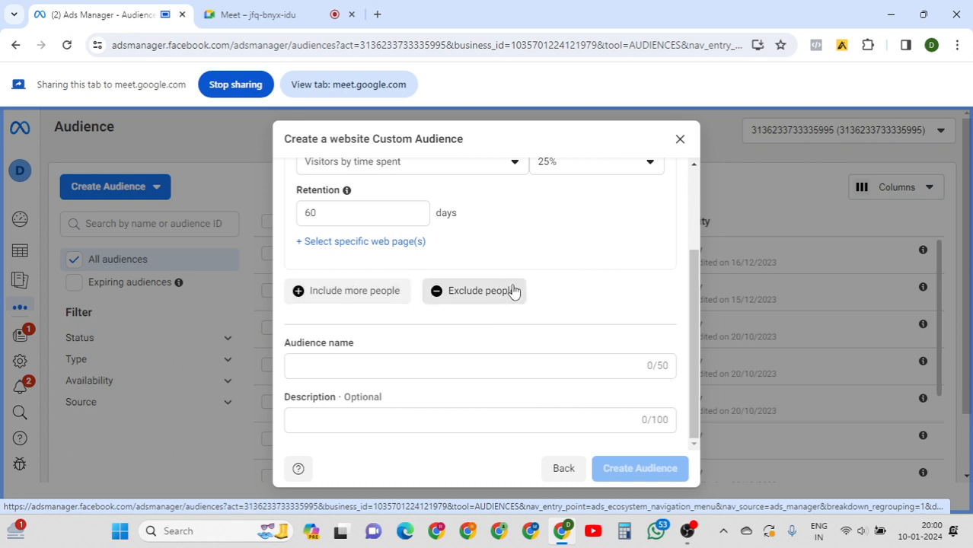
pyautogui.click(378, 241)
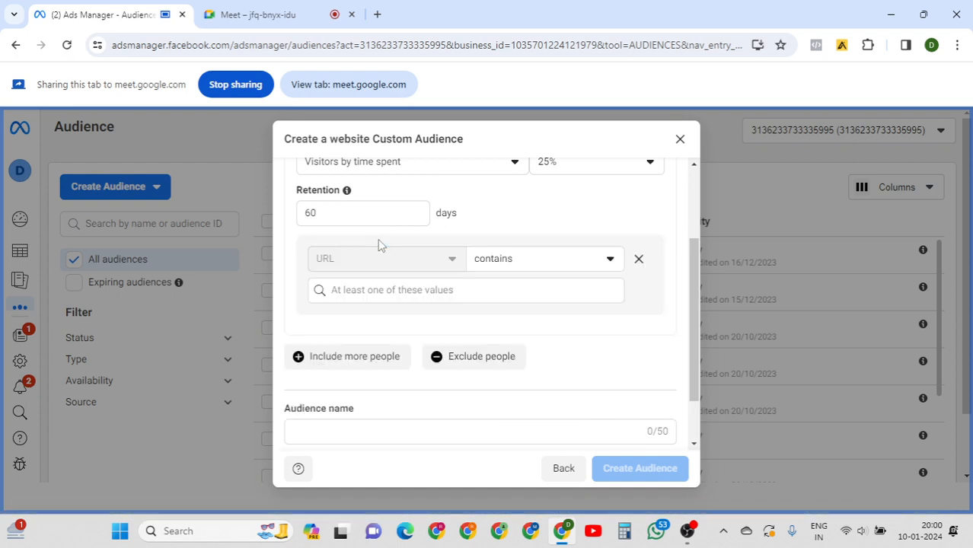
pyautogui.click(425, 287)
pyautogui.write('gfdfzhhgh')
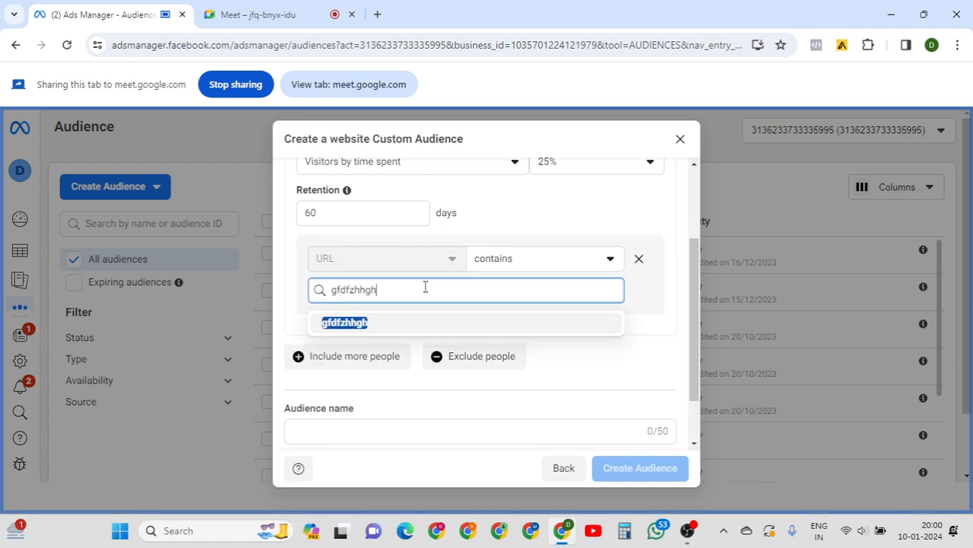
pyautogui.press('BackSpace')
pyautogui.press('BackSpace')
pyautogui.press('BackSpace')
pyautogui.press('BackSpace')
pyautogui.press('BackSpace')
pyautogui.press('BackSpace')
pyautogui.press('BackSpace')
pyautogui.press('BackSpace')
pyautogui.press('BackSpace')
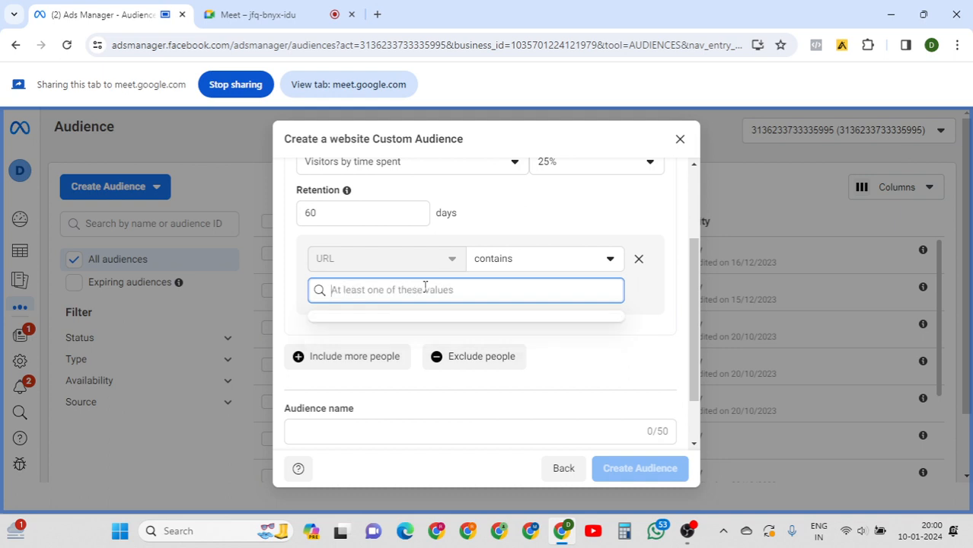
pyautogui.write('www.di')
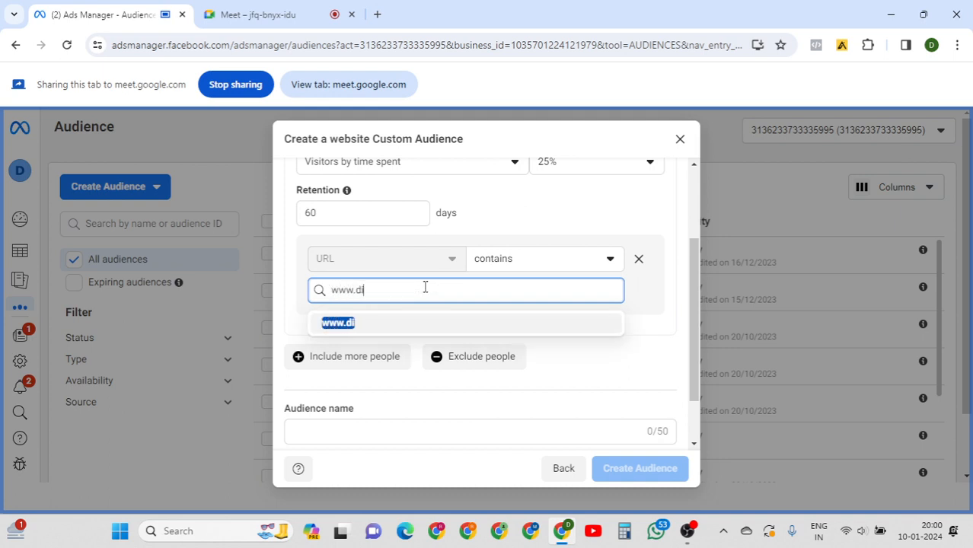
pyautogui.write('gitalvridhi')
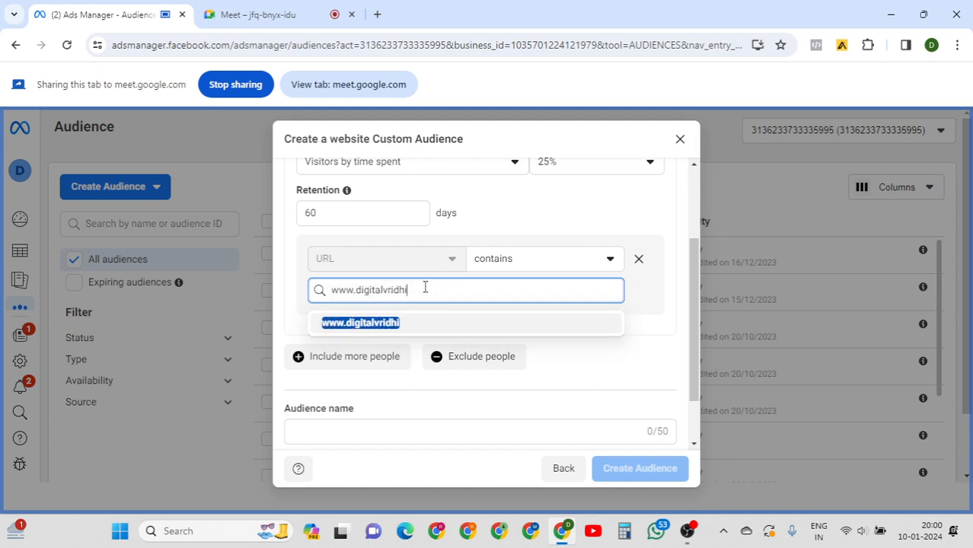
pyautogui.write('.in')
pyautogui.press('Return')
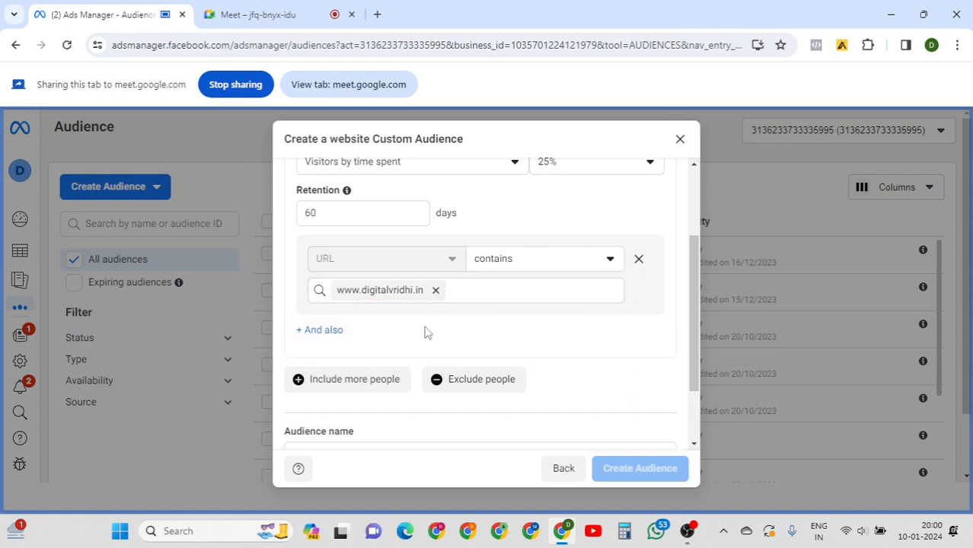
# Add an 'And also' URL condition, then delete both URL conditions, keeping 60-day retention.
pyautogui.click(316, 330)
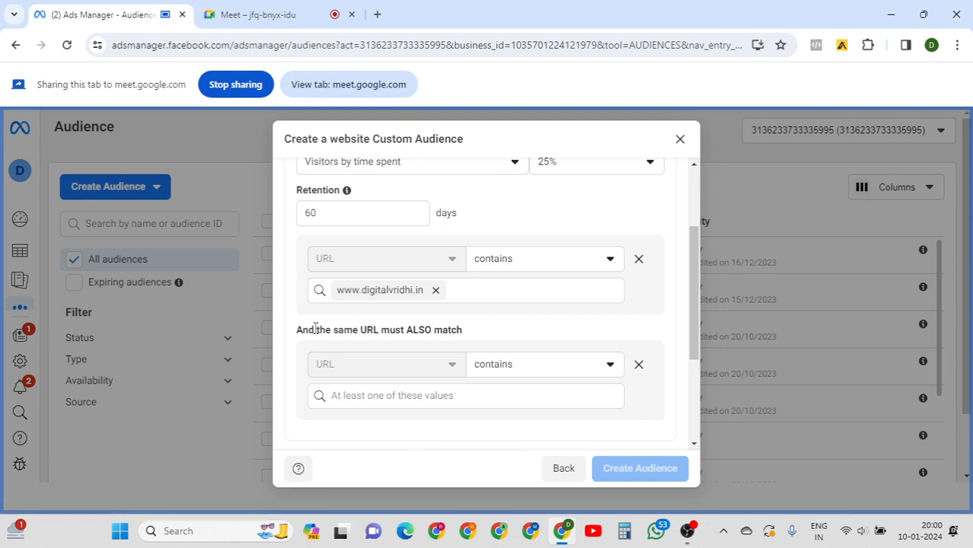
pyautogui.click(428, 391)
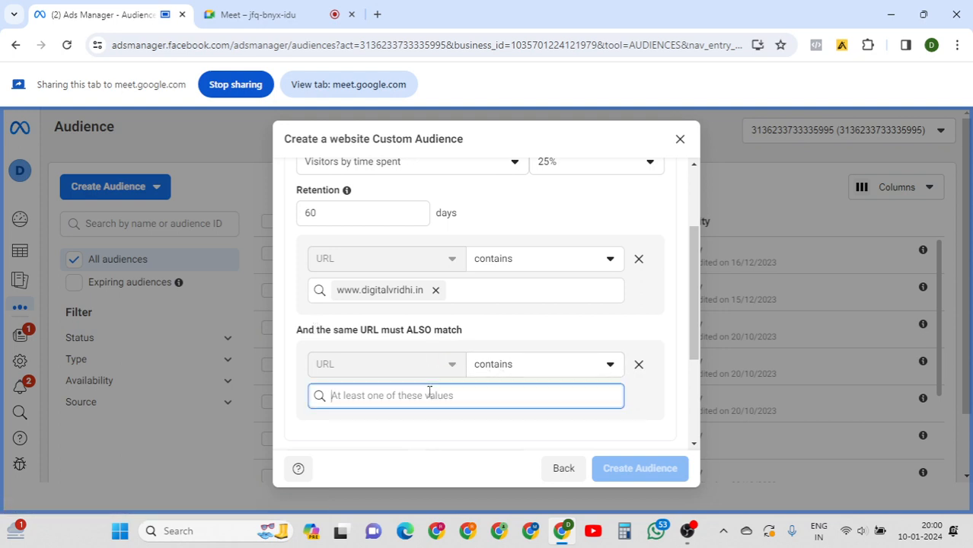
pyautogui.click(640, 370)
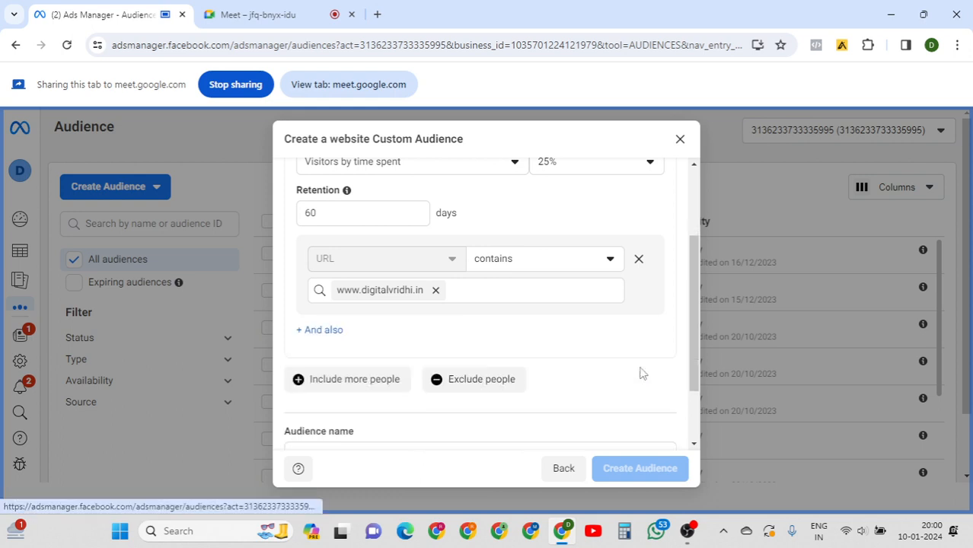
pyautogui.click(639, 260)
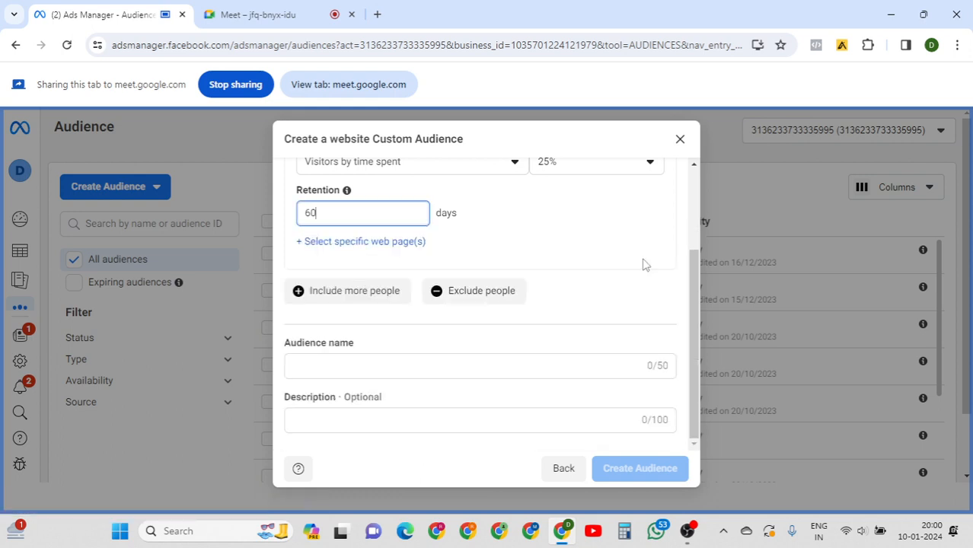
pyautogui.moveTo(693, 302); pyautogui.dragTo(693, 261)
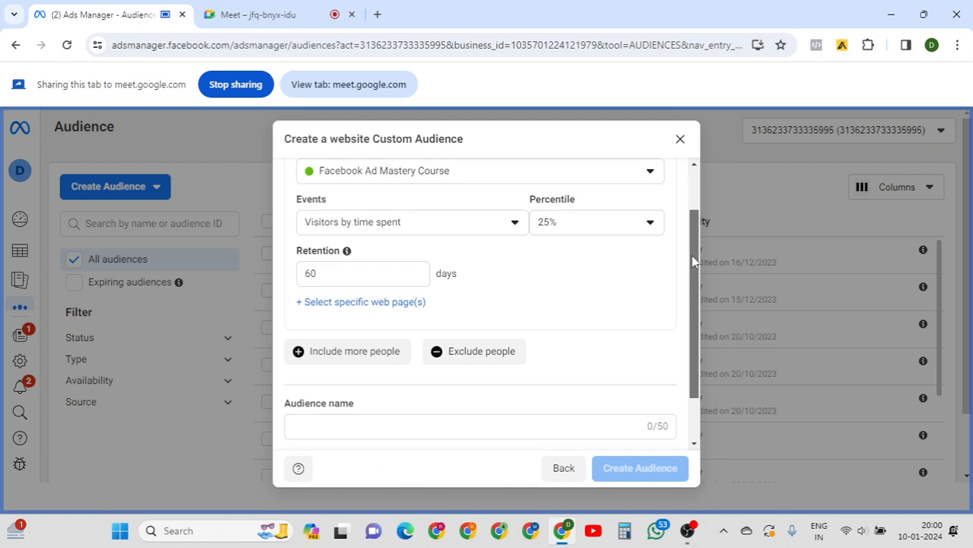
pyautogui.moveTo(693, 261); pyautogui.dragTo(696, 316)
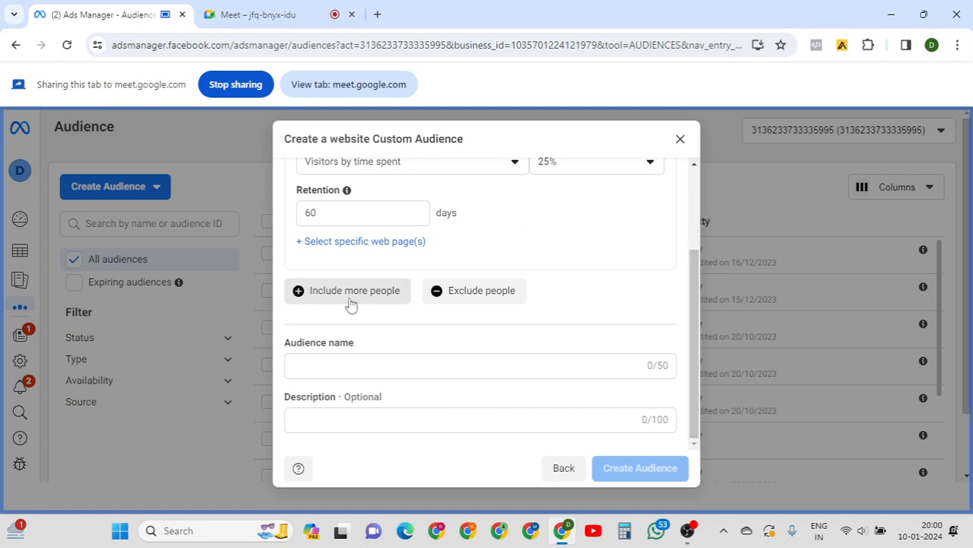
# Add an exclusion for Facebook Ad Mastery Course's all website visitors (30 days) and an empty URL contains row.
pyautogui.click(435, 294)
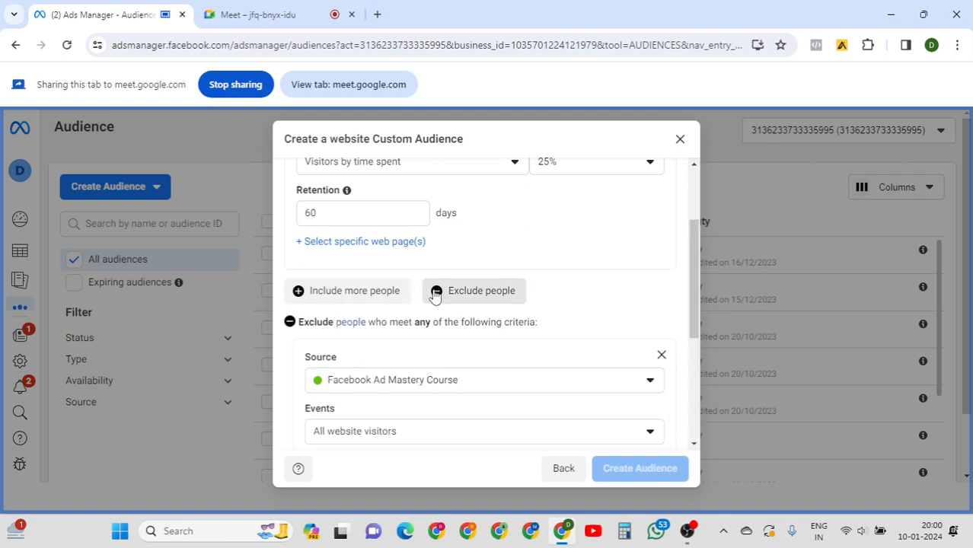
pyautogui.click(363, 241)
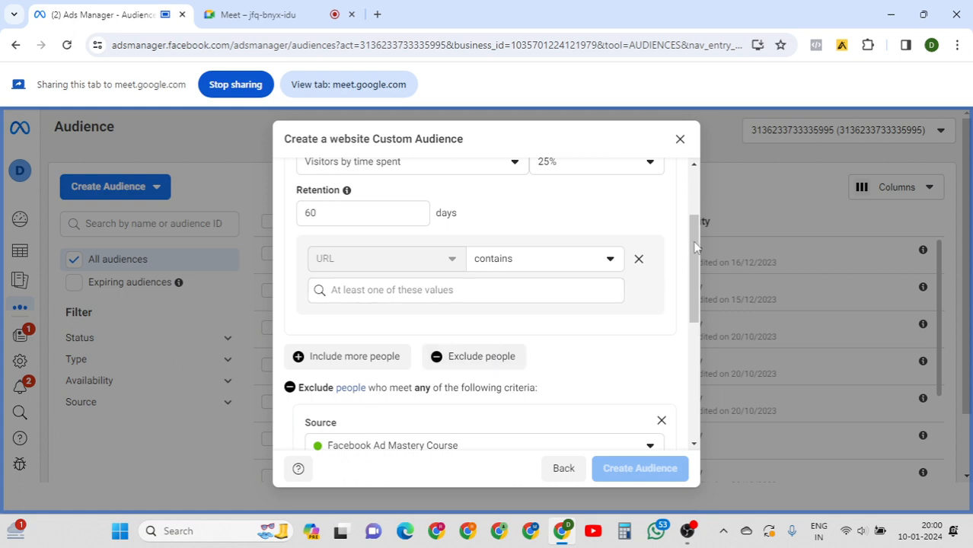
pyautogui.moveTo(696, 245); pyautogui.dragTo(690, 277)
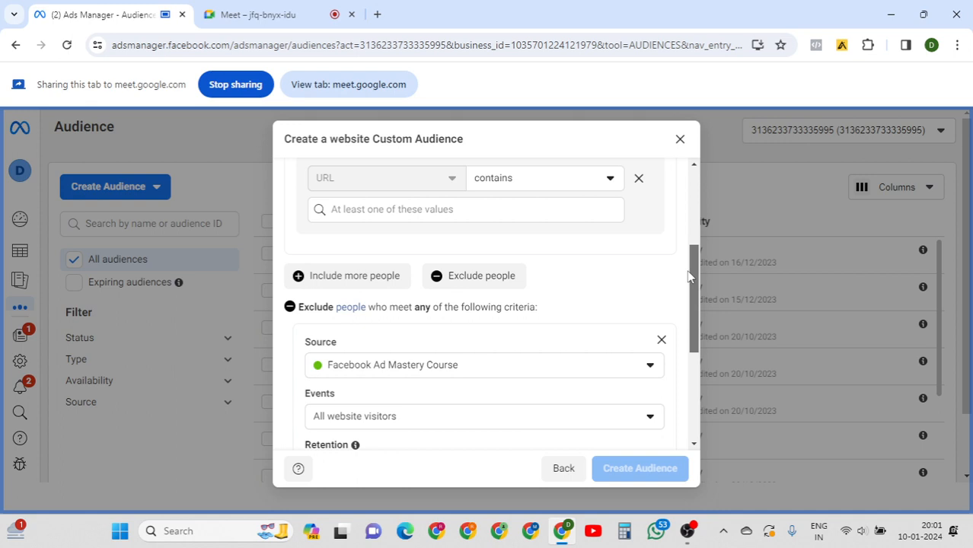
pyautogui.click(484, 212)
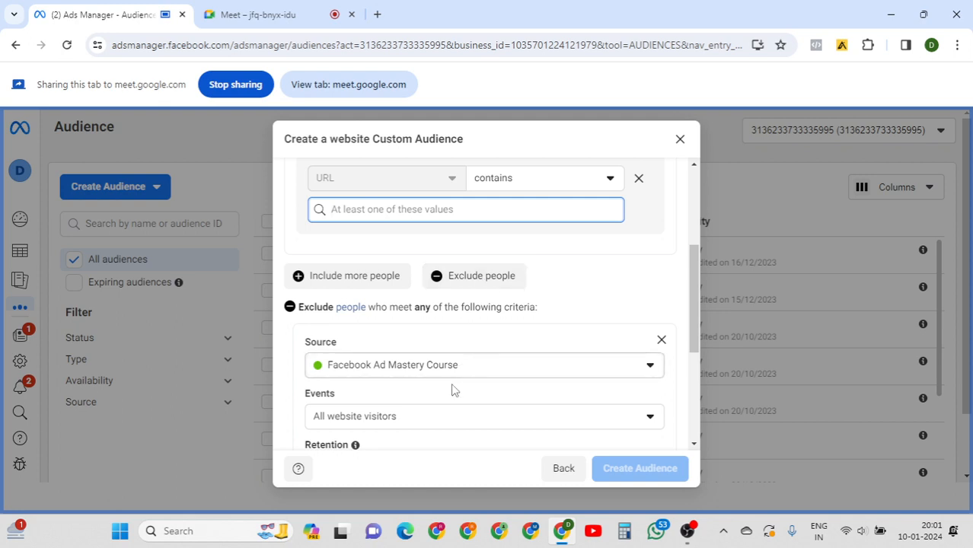
pyautogui.click(701, 281)
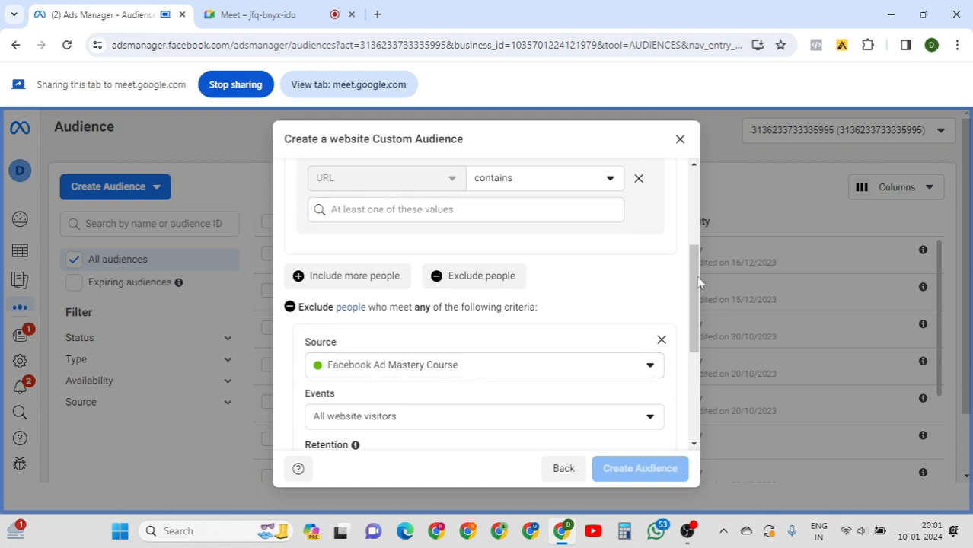
pyautogui.moveTo(697, 282)
pyautogui.mouseDown()
pyautogui.moveTo(691, 311)
pyautogui.moveTo(695, 288)
pyautogui.mouseUp()
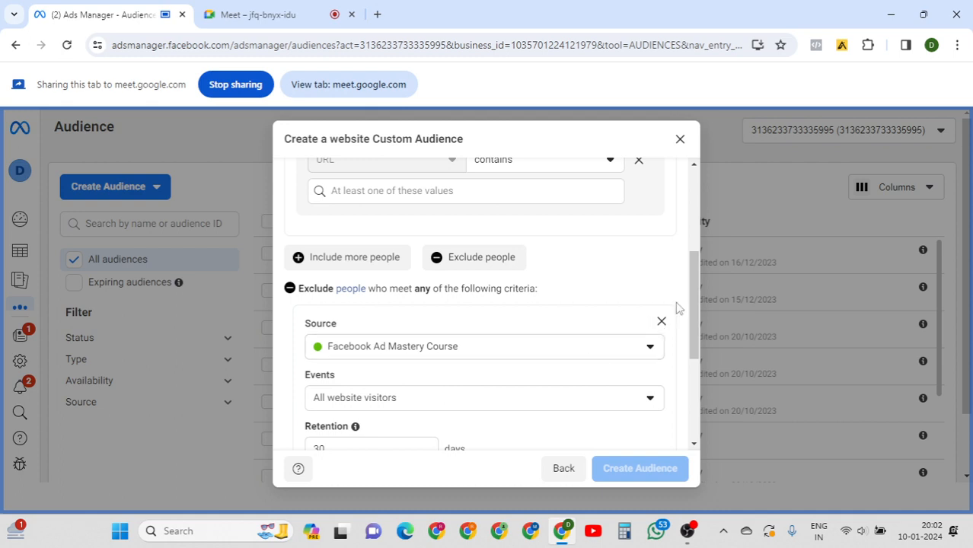
# Scroll to the name fields and type throwaway test text into the audience name and description.
pyautogui.moveTo(693, 282); pyautogui.dragTo(694, 293)
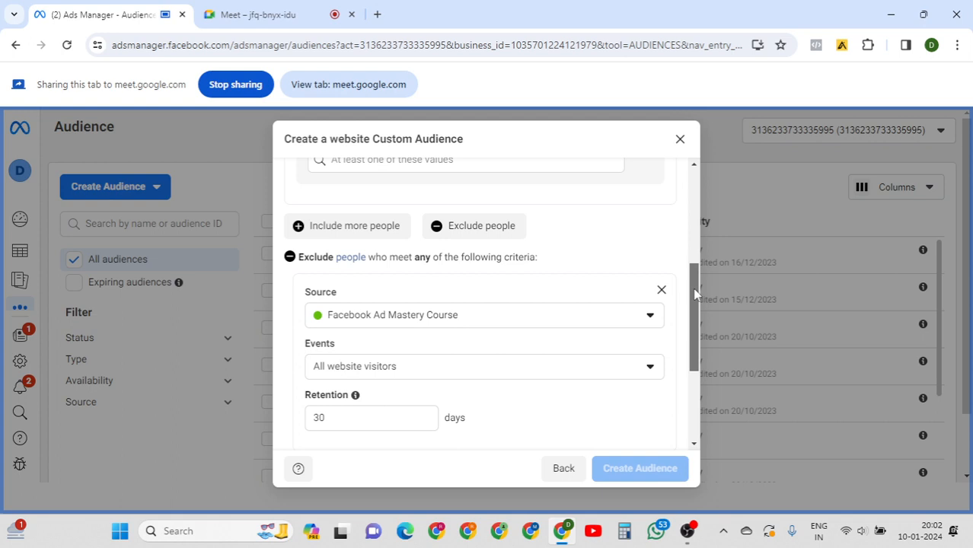
pyautogui.moveTo(694, 293); pyautogui.dragTo(684, 328)
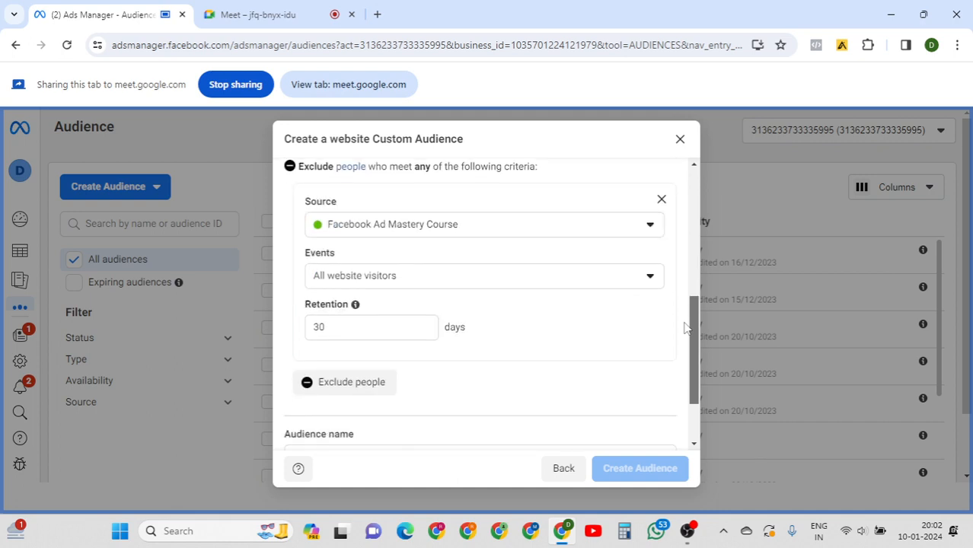
pyautogui.scroll(-2, 684, 328)
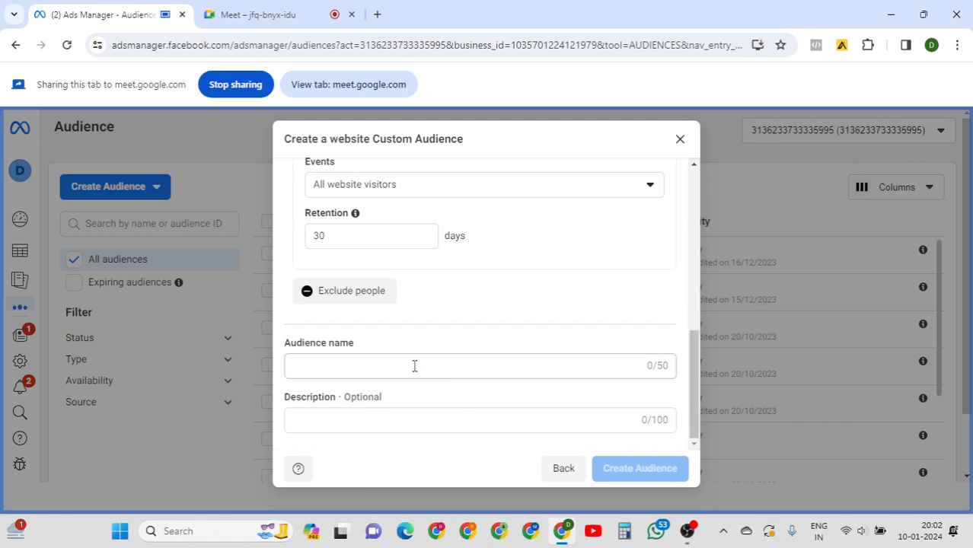
pyautogui.click(415, 365)
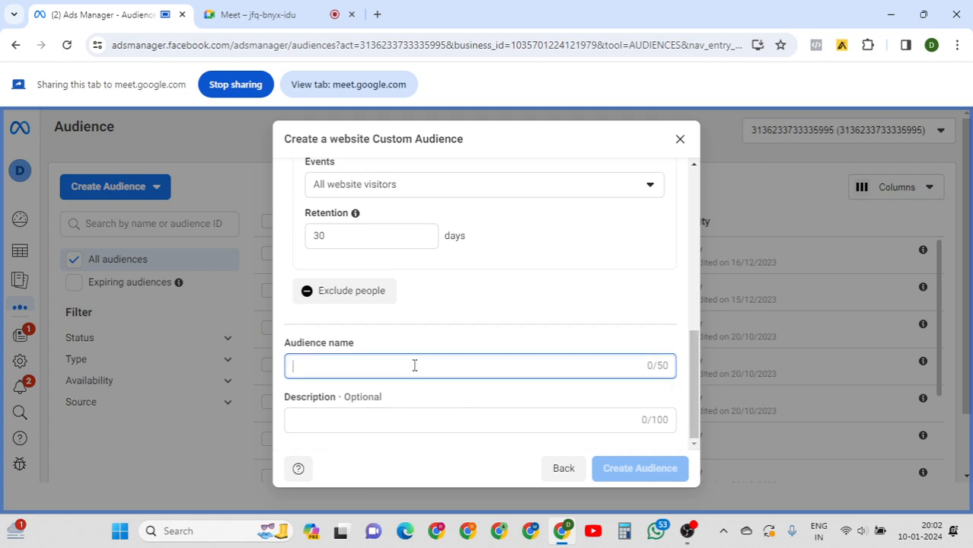
pyautogui.click(437, 420)
pyautogui.write('xgfnfnxf')
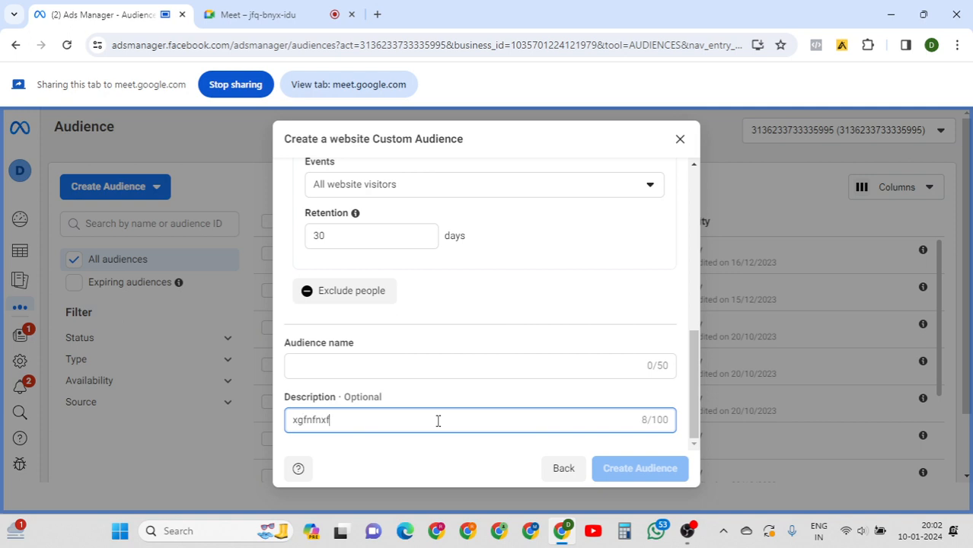
pyautogui.click(384, 362)
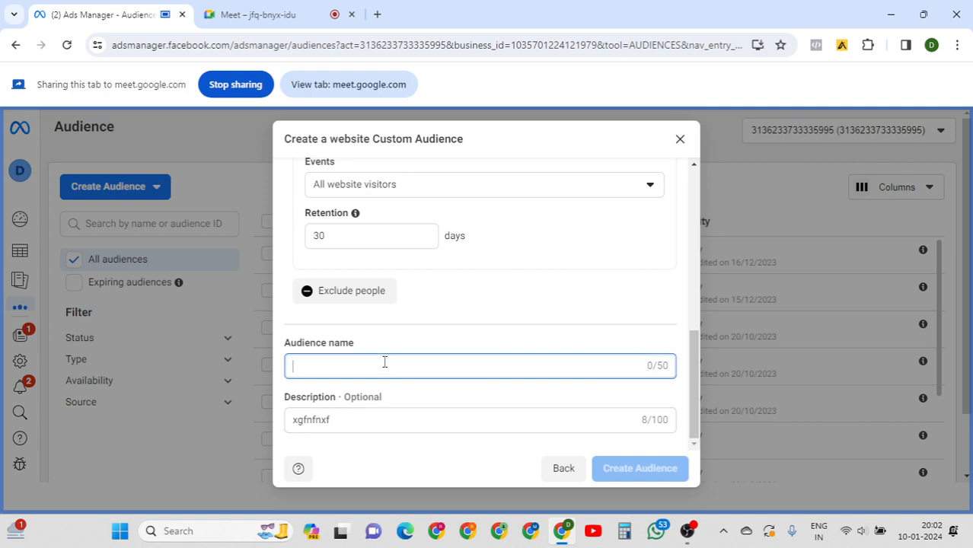
pyautogui.write('gnf')
# Rename the audience 'website pucr', set its description to '499 wala product', and go back.
pyautogui.hotkey('ctrl', 'a')
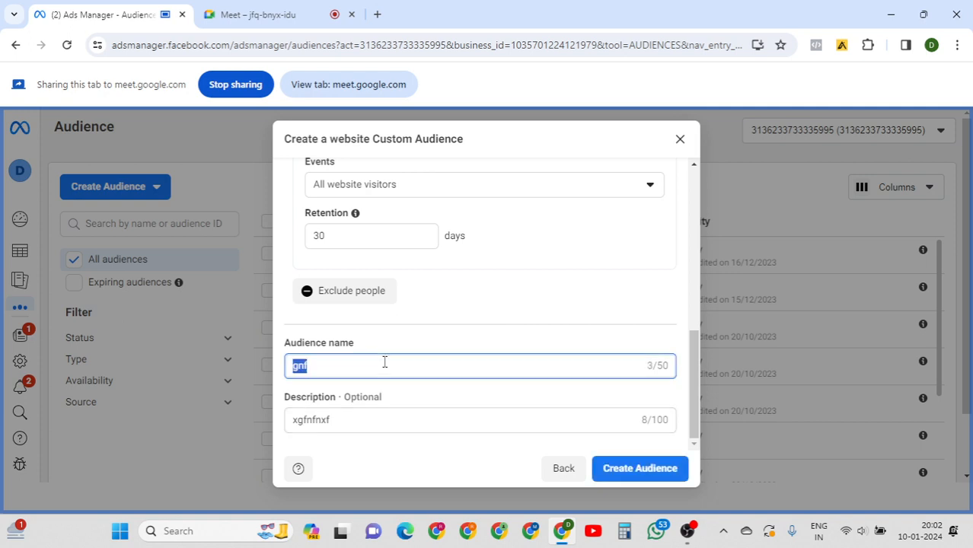
pyautogui.write('websit')
pyautogui.write('d')
pyautogui.press('BackSpace')
pyautogui.write('e pucr')
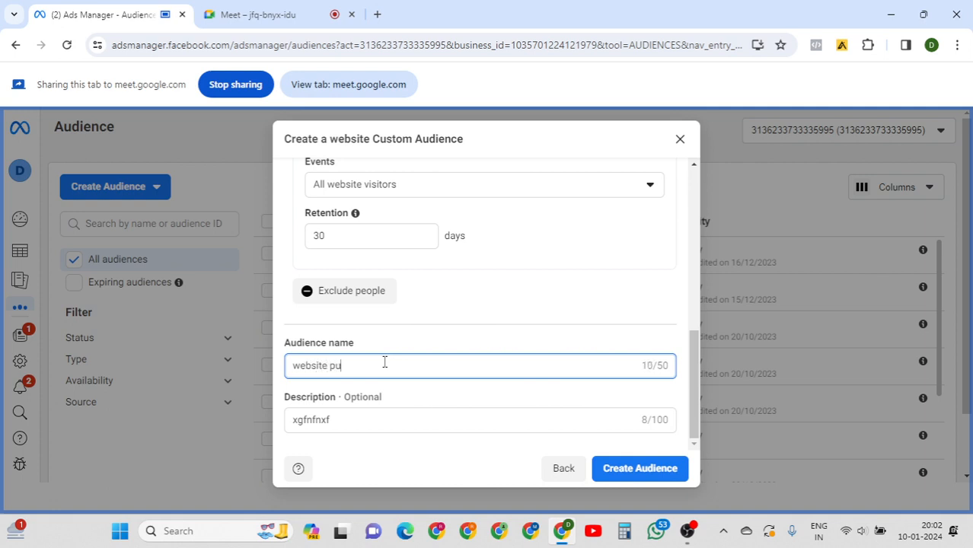
pyautogui.doubleClick(353, 424)
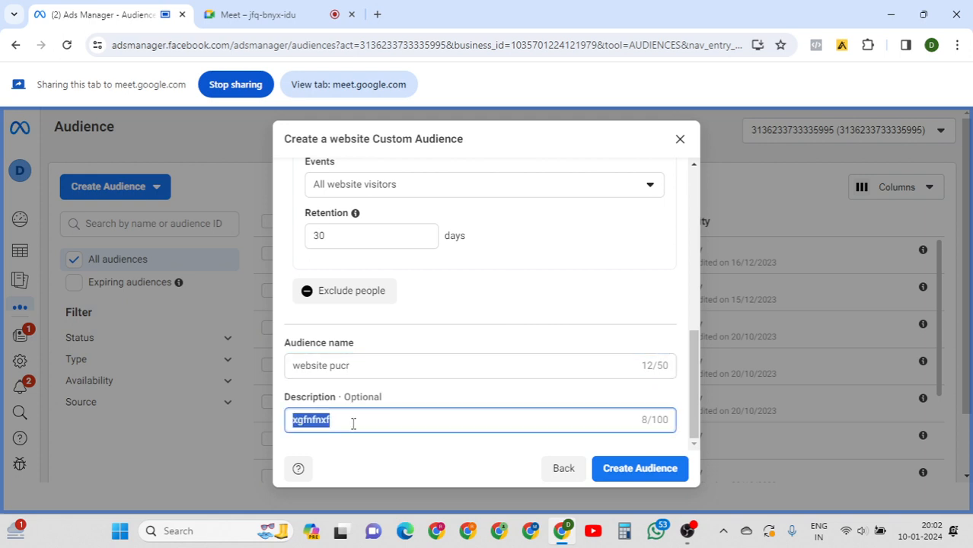
pyautogui.write('499 w')
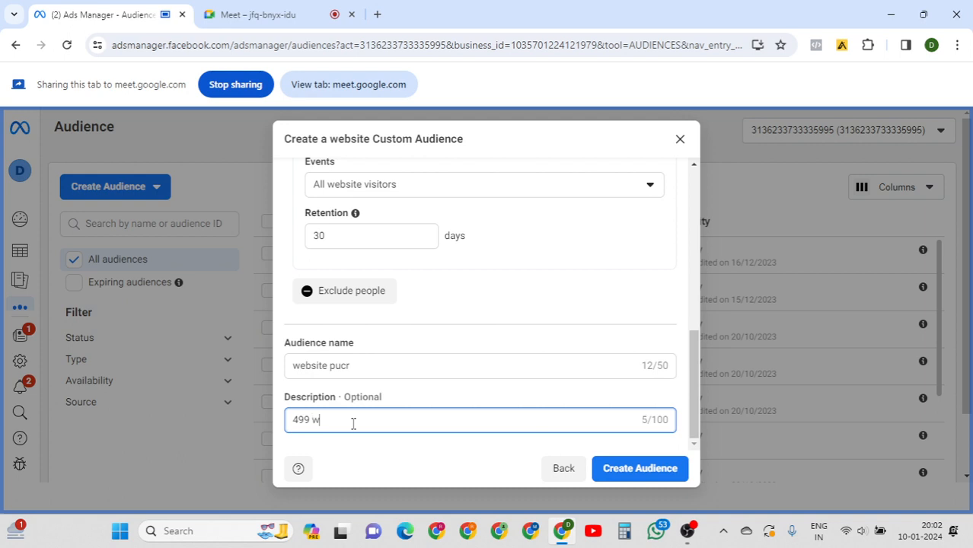
pyautogui.write('ala product')
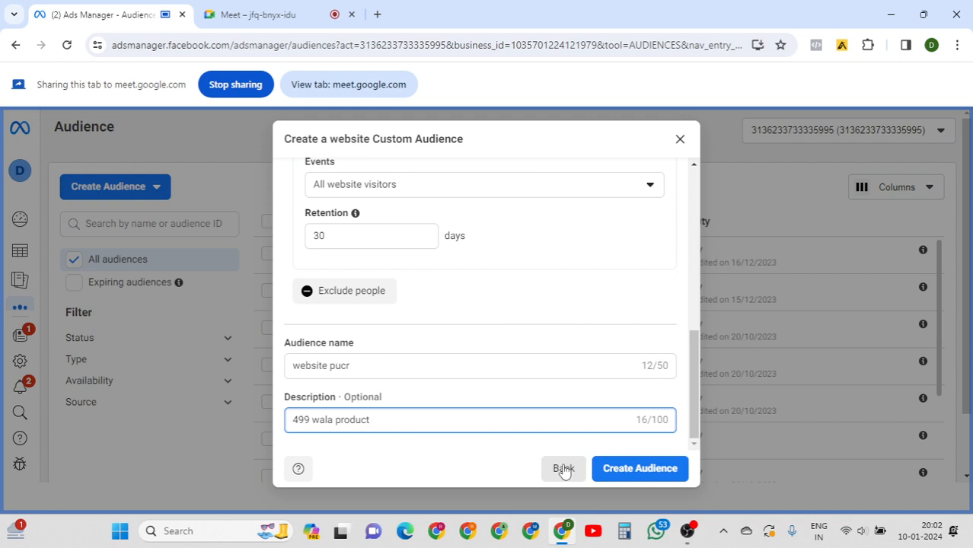
pyautogui.click(563, 471)
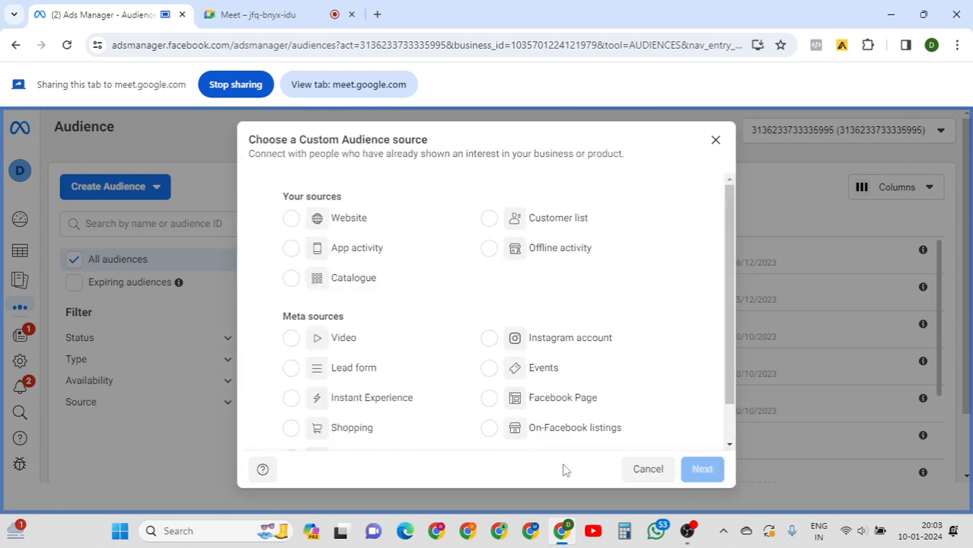
pyautogui.click(341, 218)
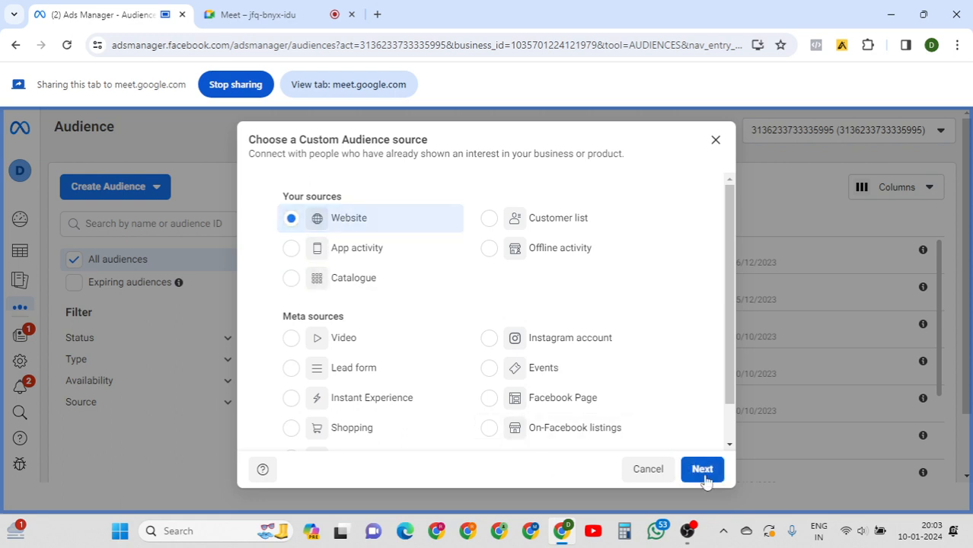
pyautogui.click(704, 472)
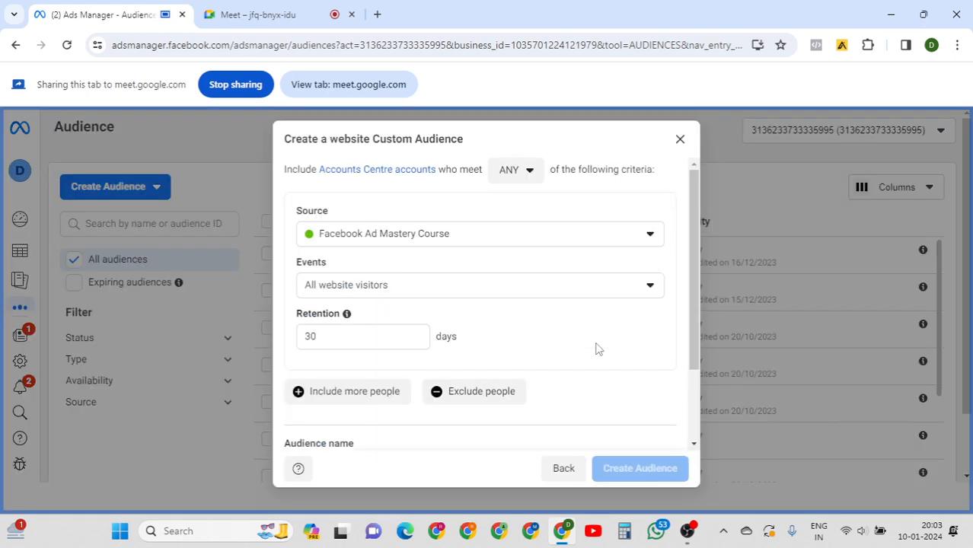
pyautogui.click(568, 284)
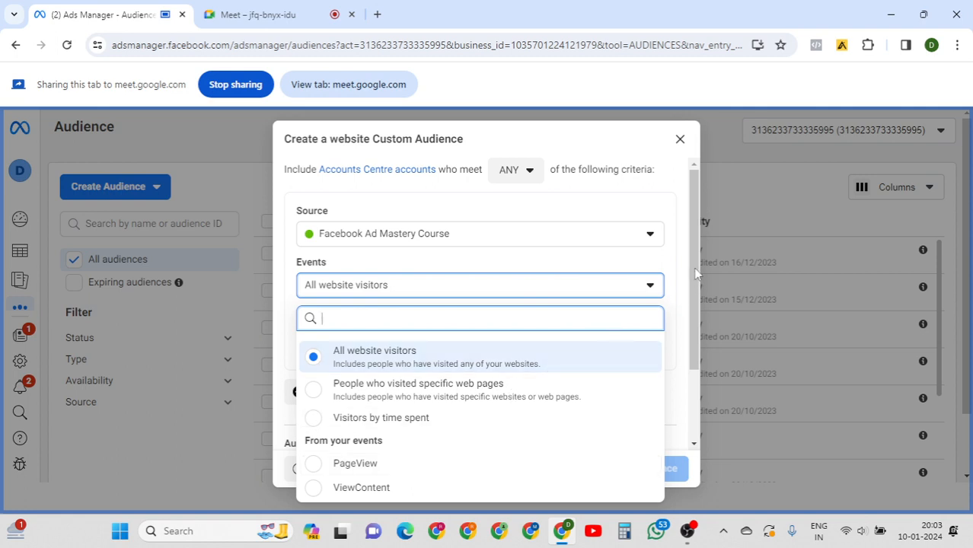
pyautogui.click(690, 313)
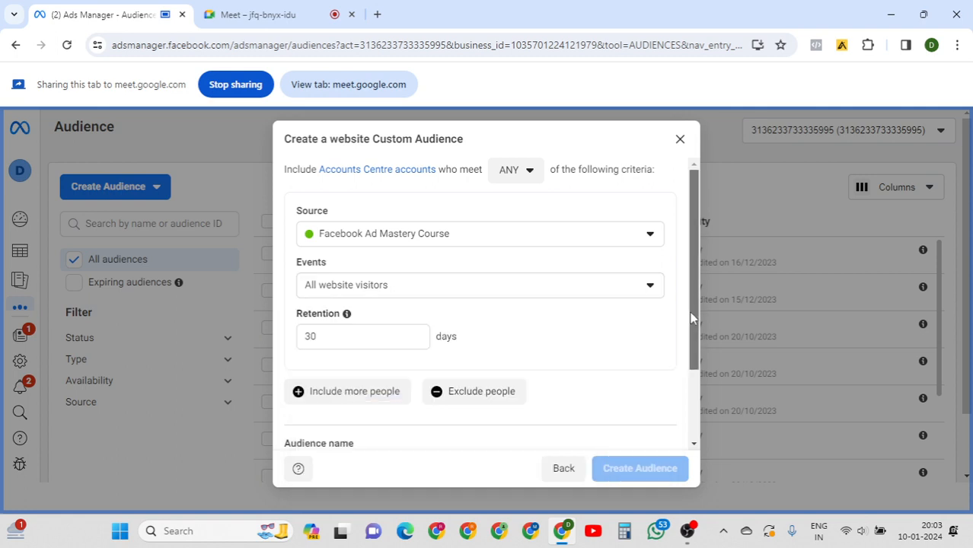
pyautogui.moveTo(690, 311); pyautogui.dragTo(693, 382)
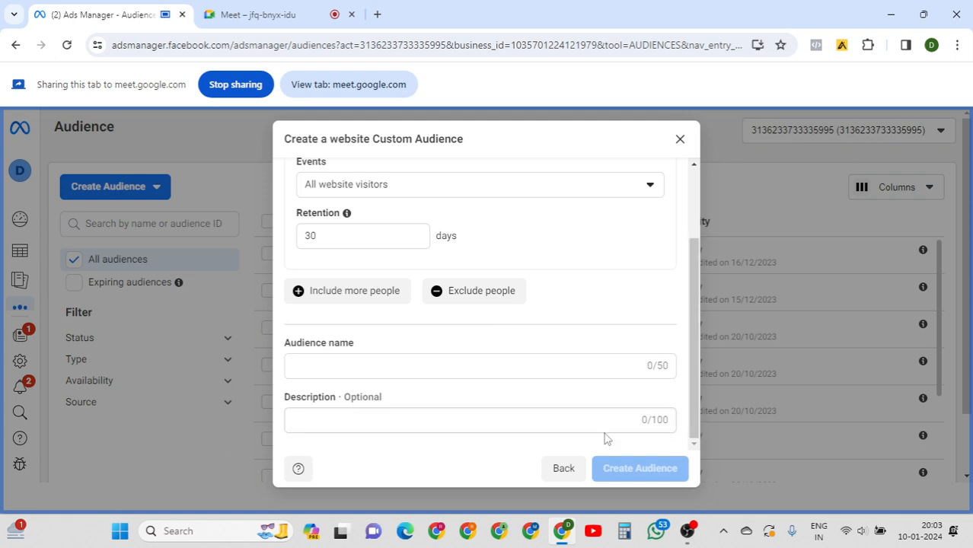
pyautogui.click(567, 470)
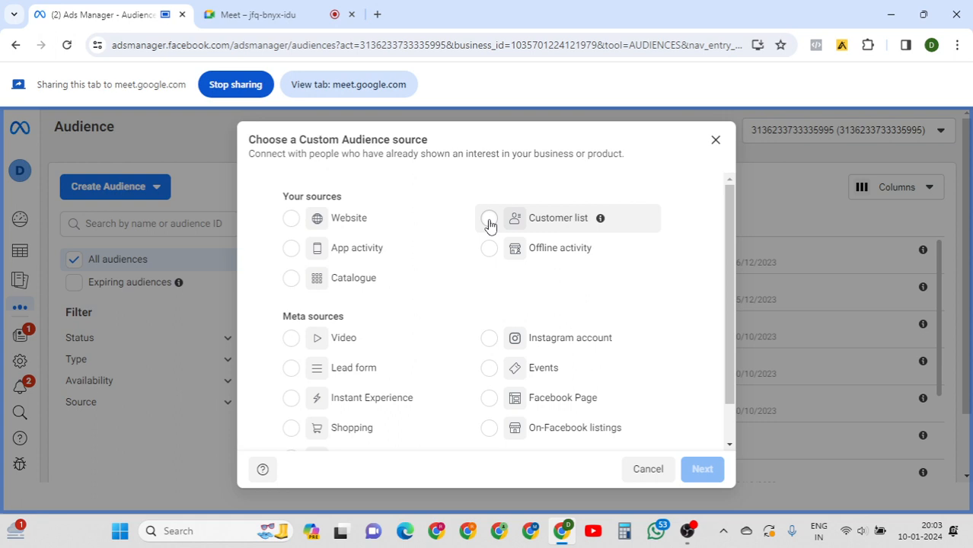
# Choose Customer list as the audience source and continue to the Prepare your customer list guidance.
pyautogui.click(489, 221)
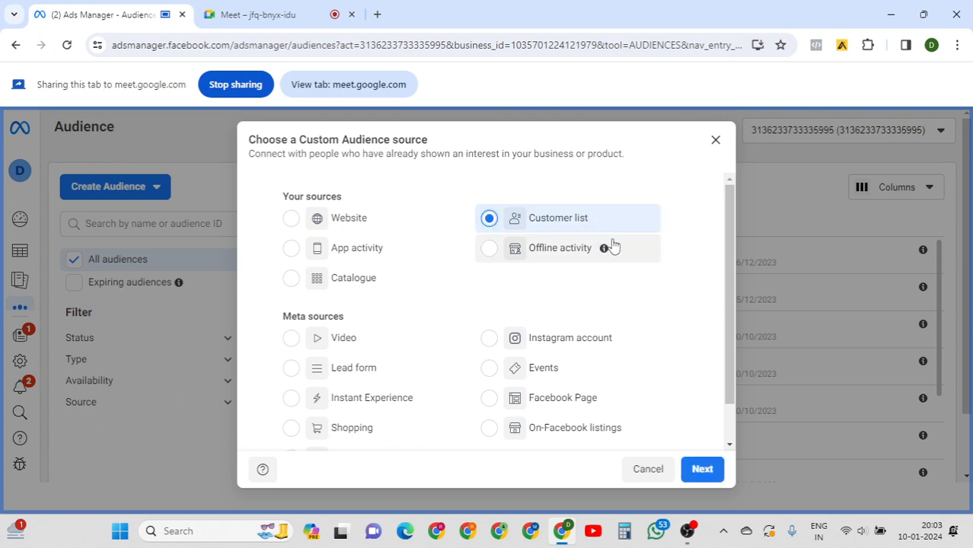
pyautogui.click(698, 471)
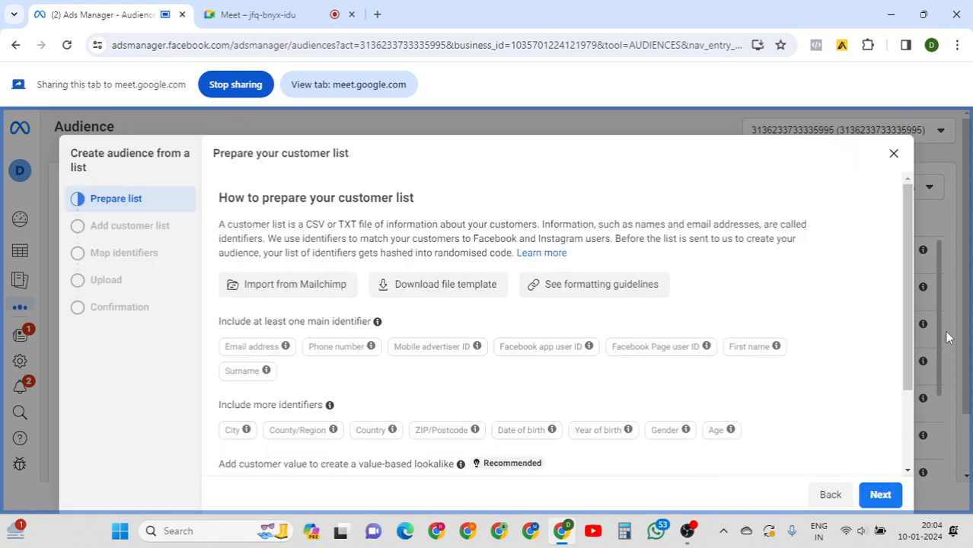
pyautogui.moveTo(908, 219)
pyautogui.mouseDown()
pyautogui.moveTo(914, 238)
pyautogui.moveTo(908, 206)
pyautogui.mouseUp()
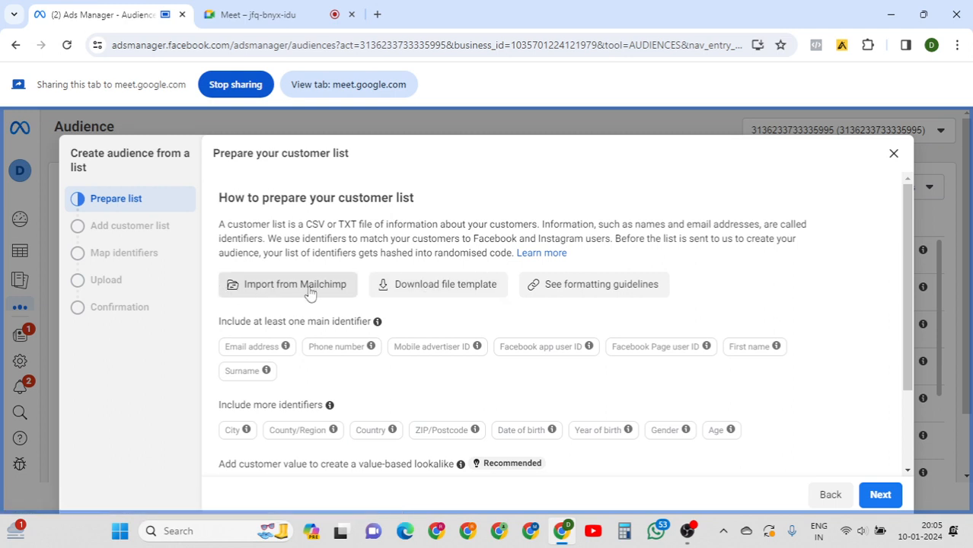
# Download the example_value_based_audience_file template and open the CSV in Excel.
pyautogui.click(438, 294)
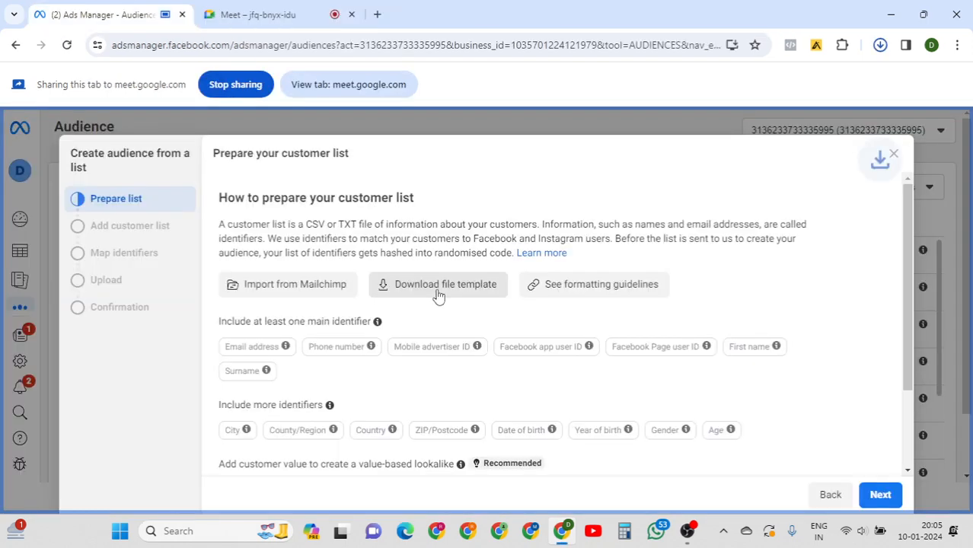
pyautogui.click(880, 46)
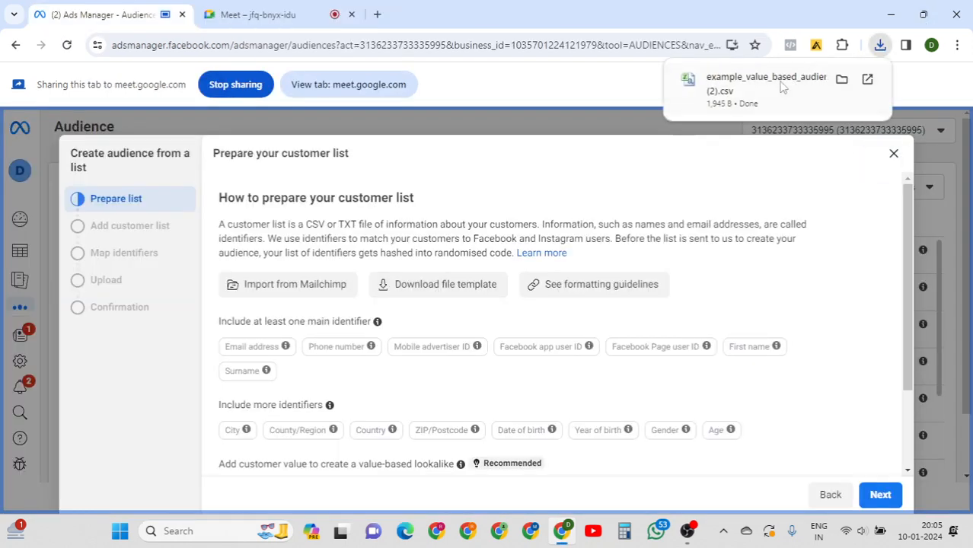
pyautogui.click(760, 93)
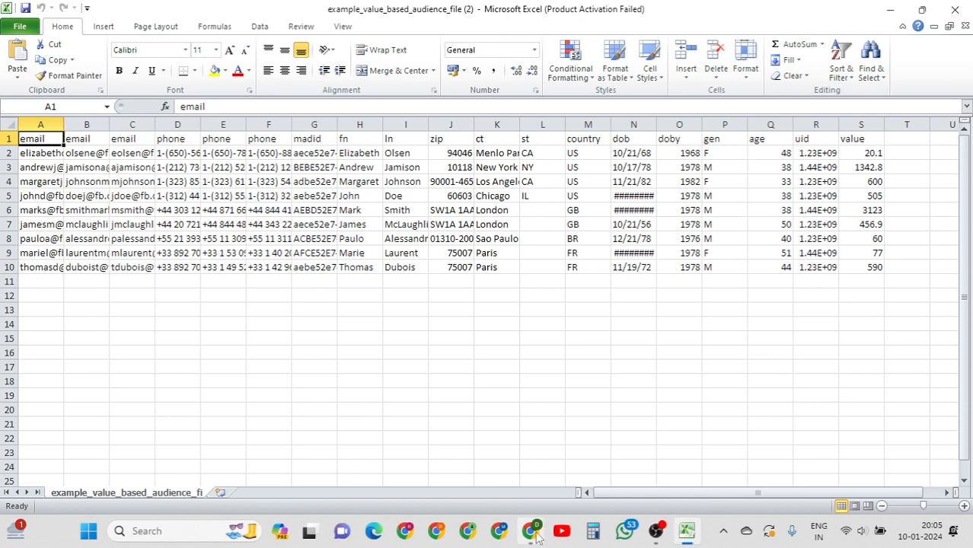
# Bring the Excel template window forward and dismiss the Office activation notices.
pyautogui.click(533, 536)
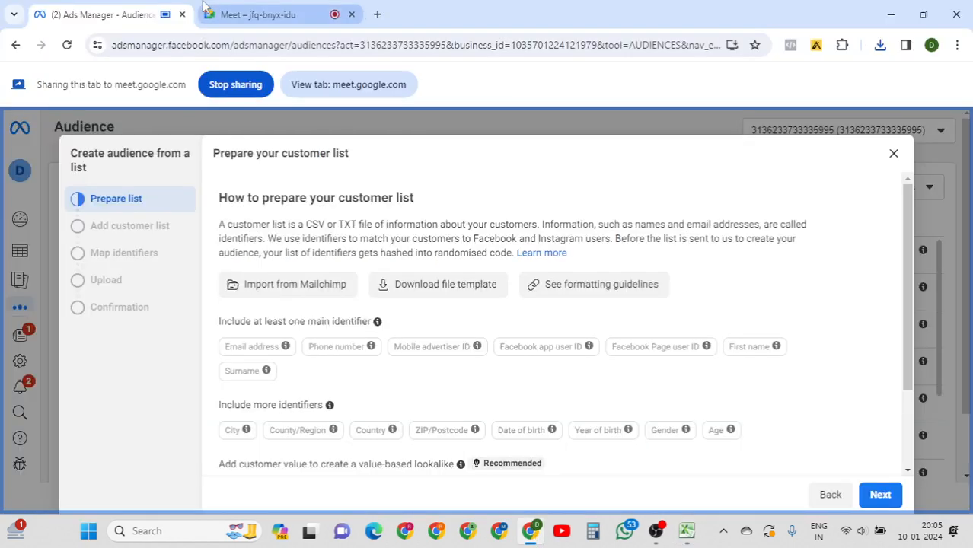
pyautogui.click(236, 15)
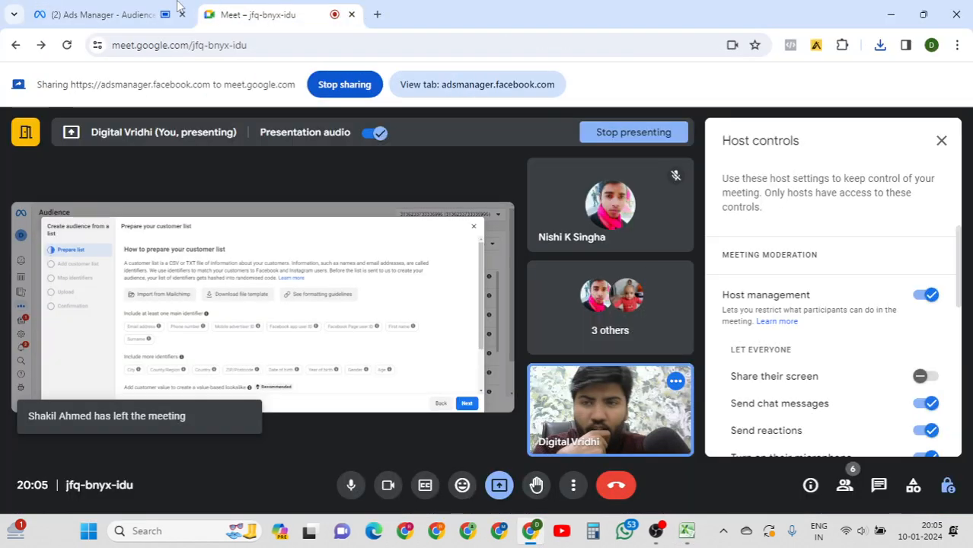
pyautogui.click(120, 7)
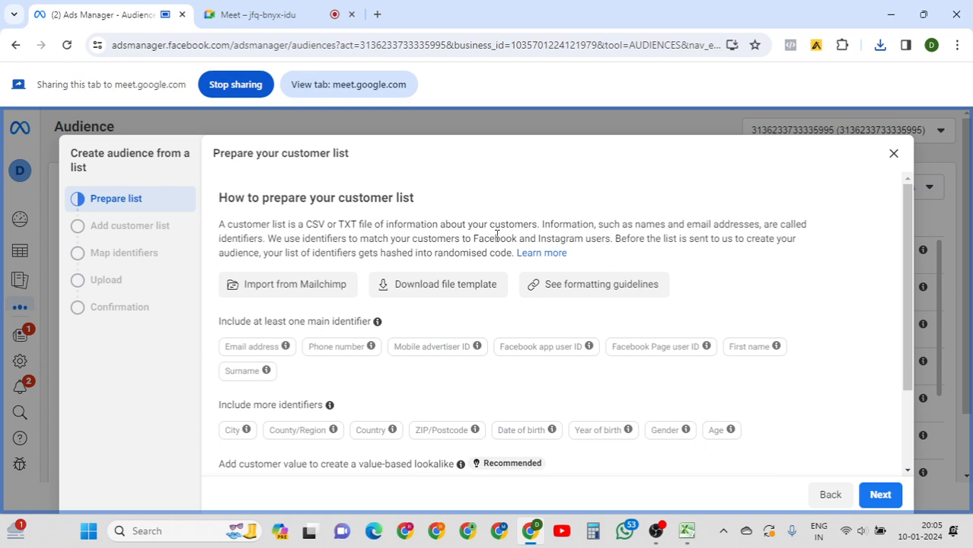
pyautogui.click(688, 532)
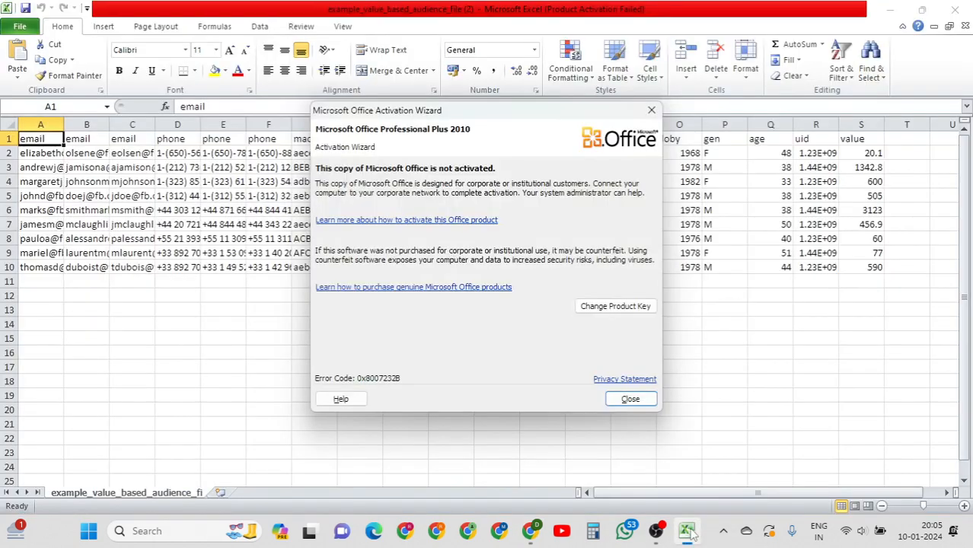
pyautogui.click(632, 399)
pyautogui.click(374, 338)
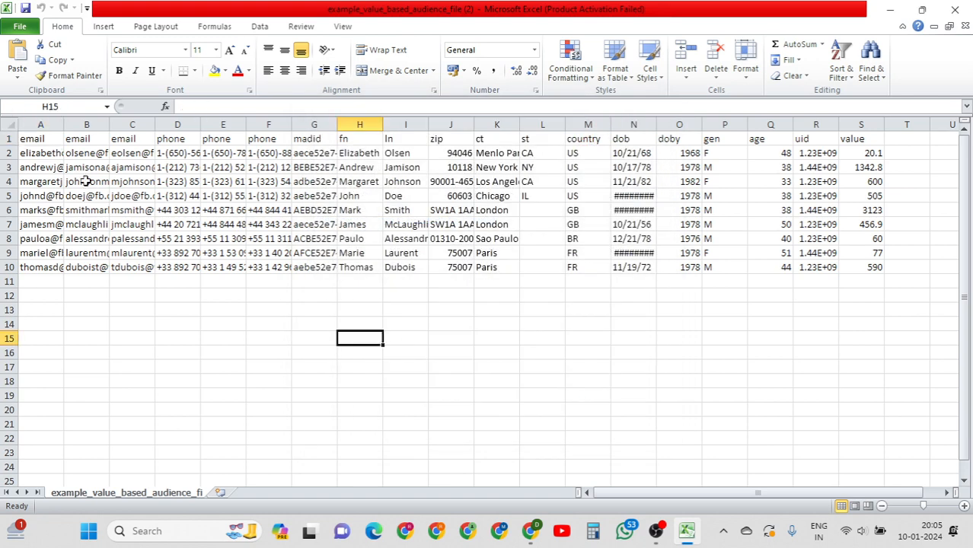
# Auto-fit all columns, save the file keeping CSV format, and return to the Meet call.
pyautogui.click(40, 138)
pyautogui.hotkey('ctrl', 'a')
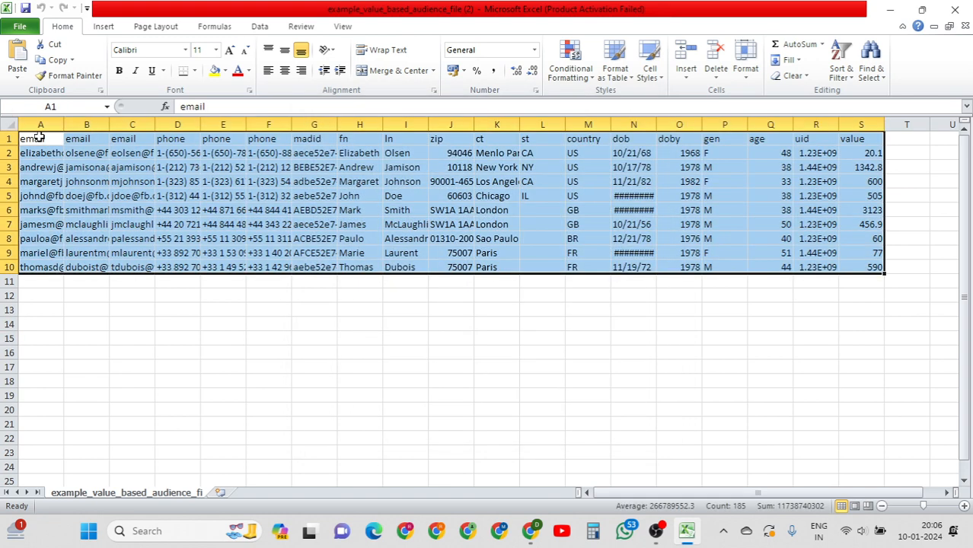
pyautogui.hotkey('alt', 'o')
pyautogui.press('c')
pyautogui.press('a')
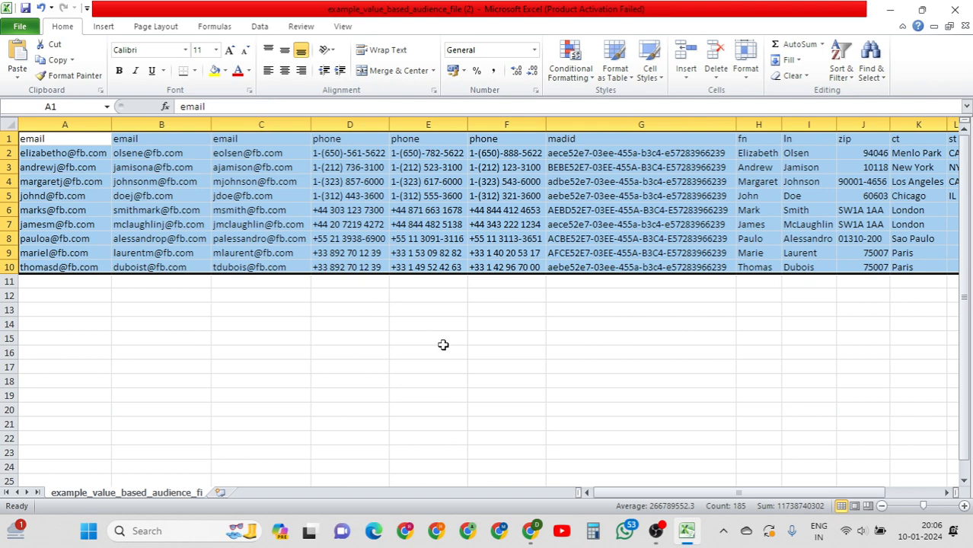
pyautogui.click(583, 361)
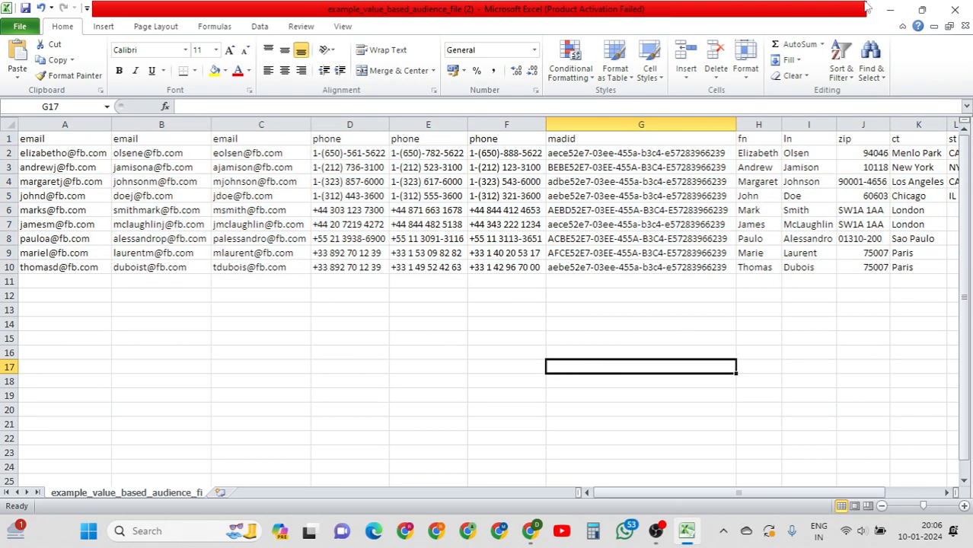
pyautogui.click(433, 222)
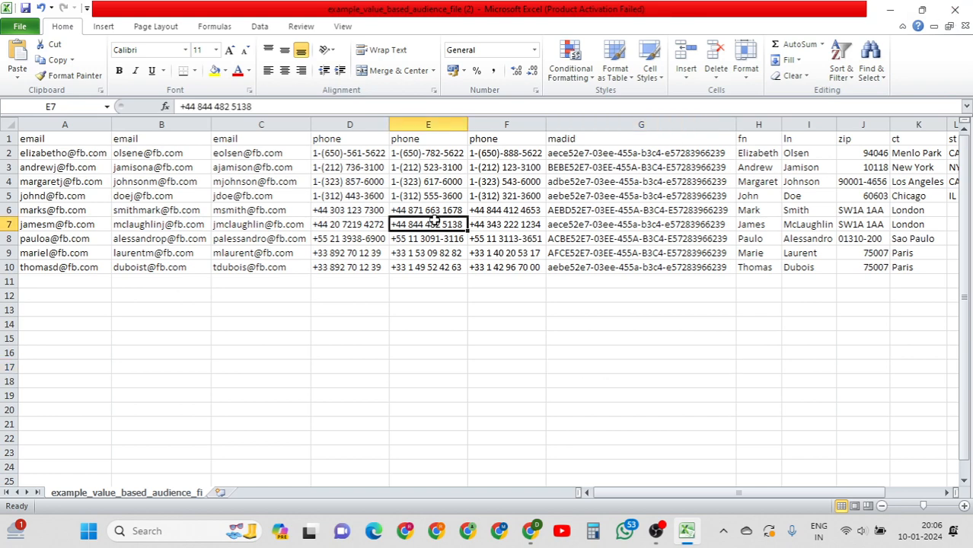
pyautogui.hotkey('ctrl', 's')
pyautogui.press('Return')
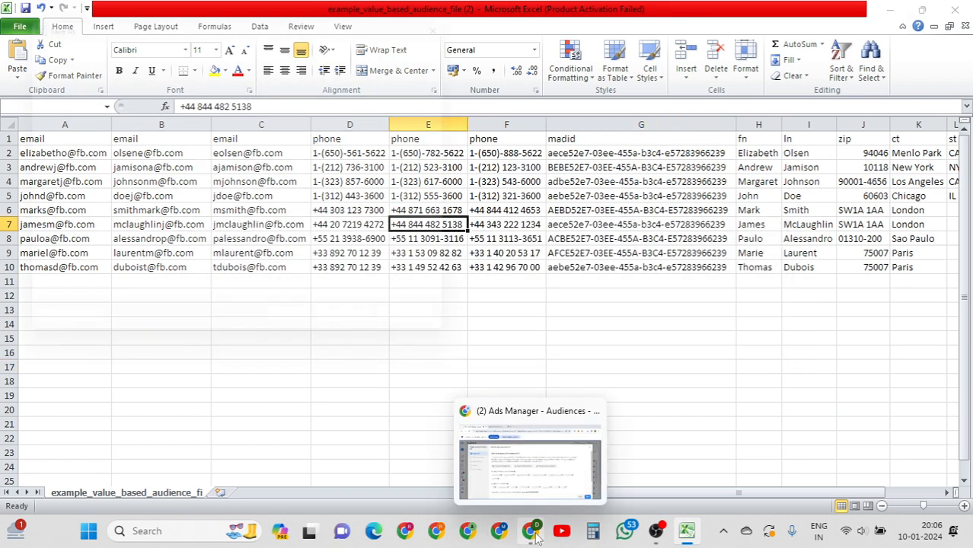
pyautogui.click(537, 538)
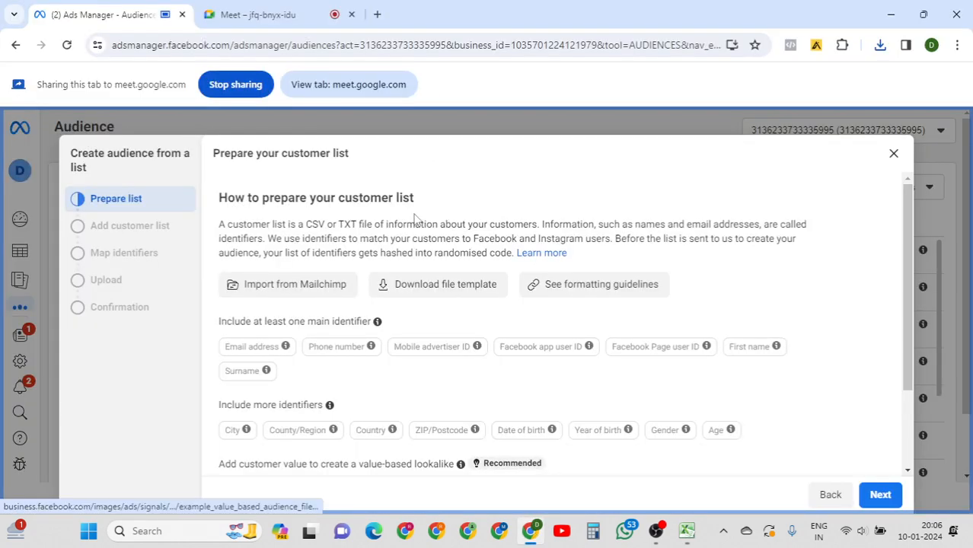
pyautogui.click(257, 21)
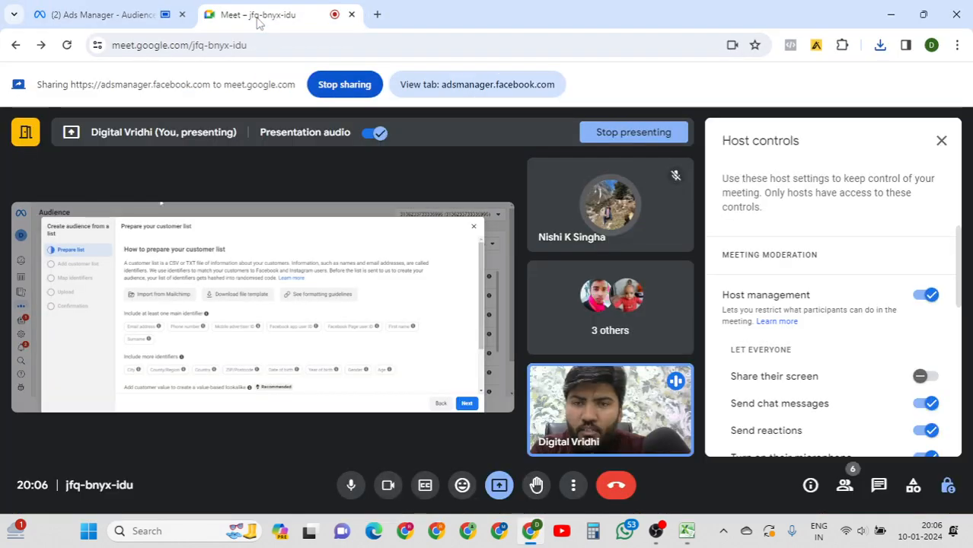
# Switch the Meet presentation from the Ads Manager tab to the Microsoft Excel window.
pyautogui.click(498, 485)
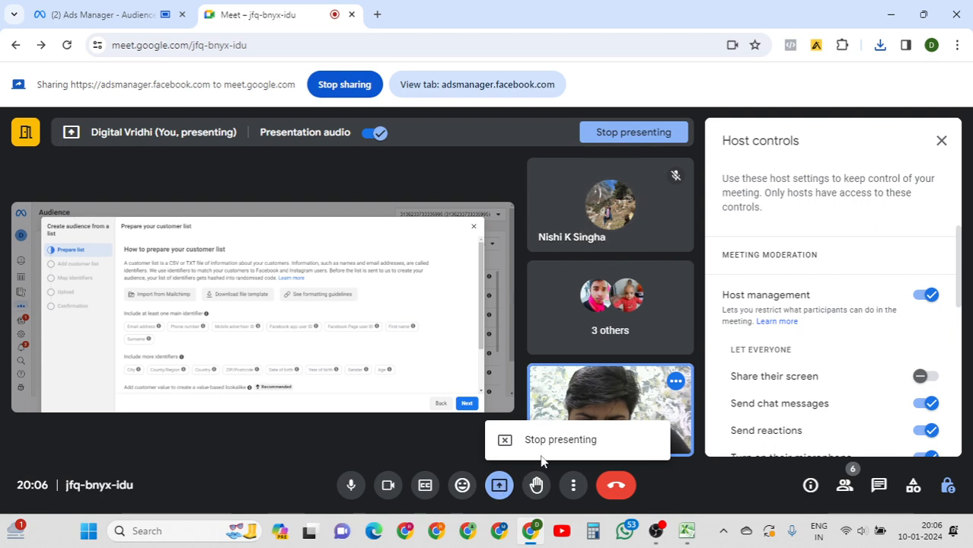
pyautogui.click(502, 489)
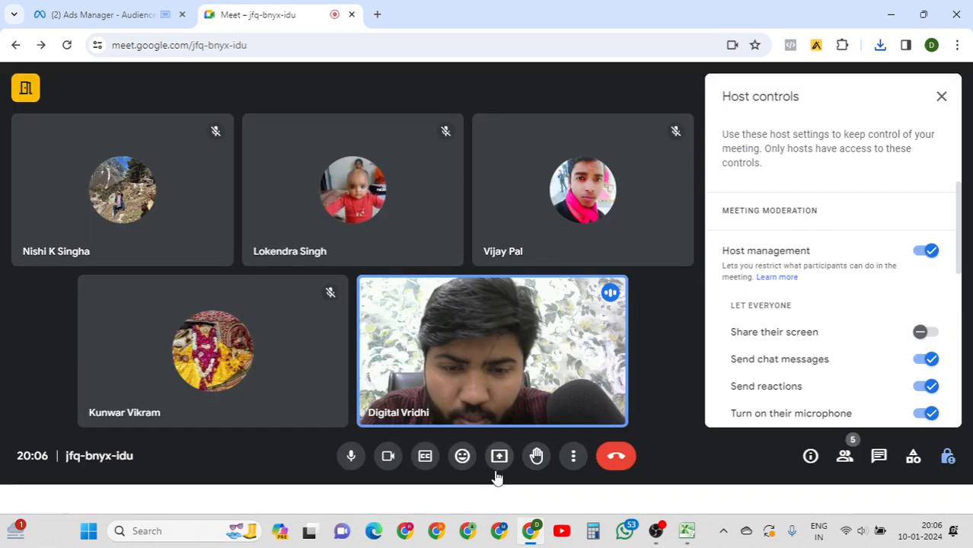
pyautogui.click(496, 485)
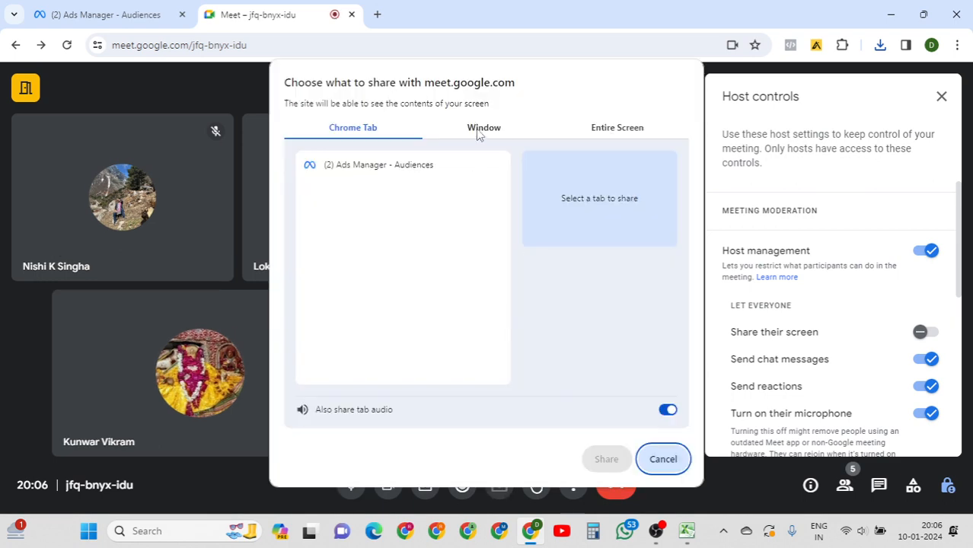
pyautogui.click(480, 129)
pyautogui.click(470, 196)
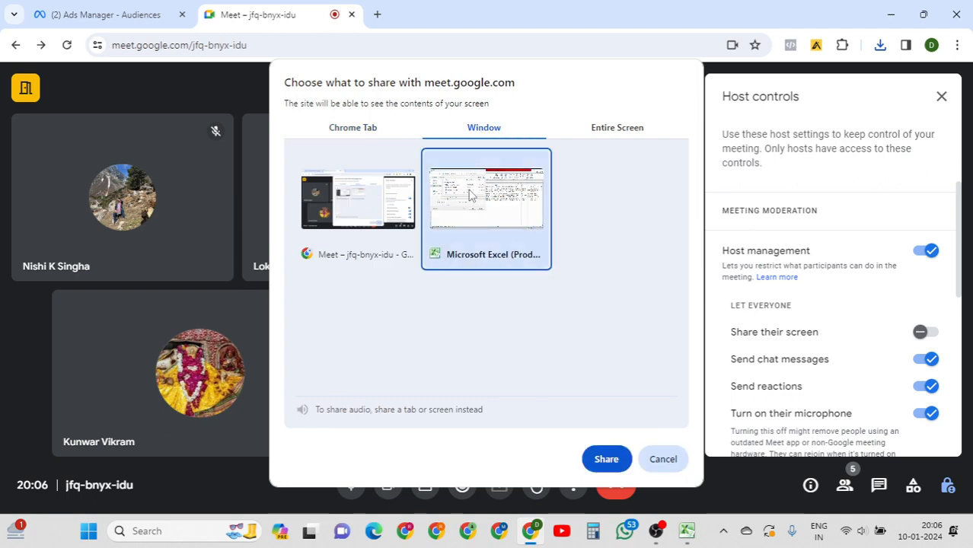
pyautogui.click(606, 460)
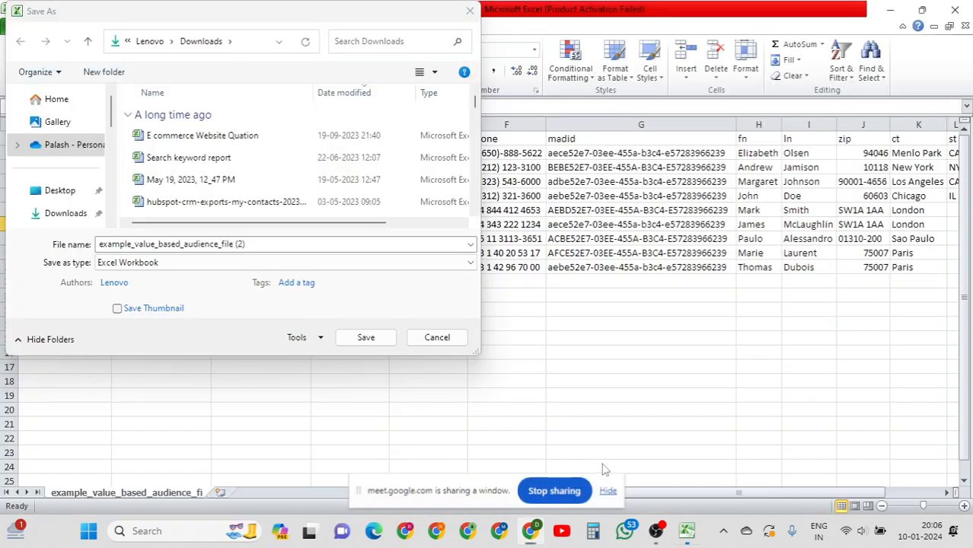
# Close the Save As dialog and point out the sample emails and phone numbers.
pyautogui.click(470, 11)
pyautogui.click(352, 196)
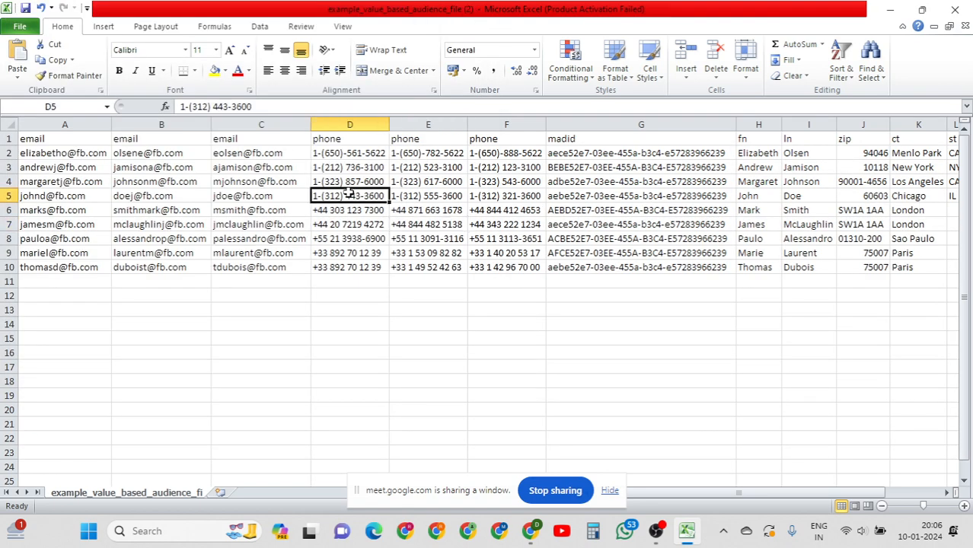
pyautogui.click(157, 202)
pyautogui.press('Left')
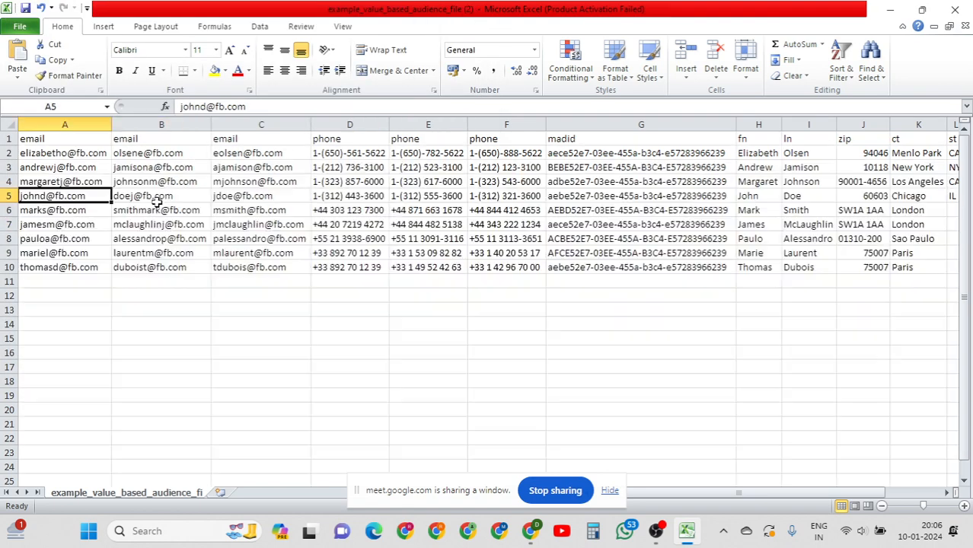
pyautogui.hotkey('ctrl', 'Home')
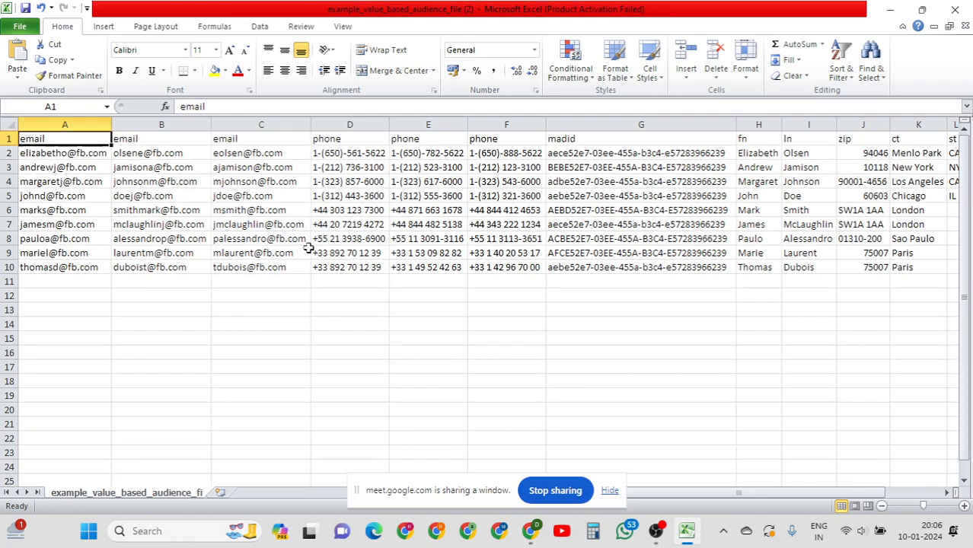
pyautogui.click(93, 185)
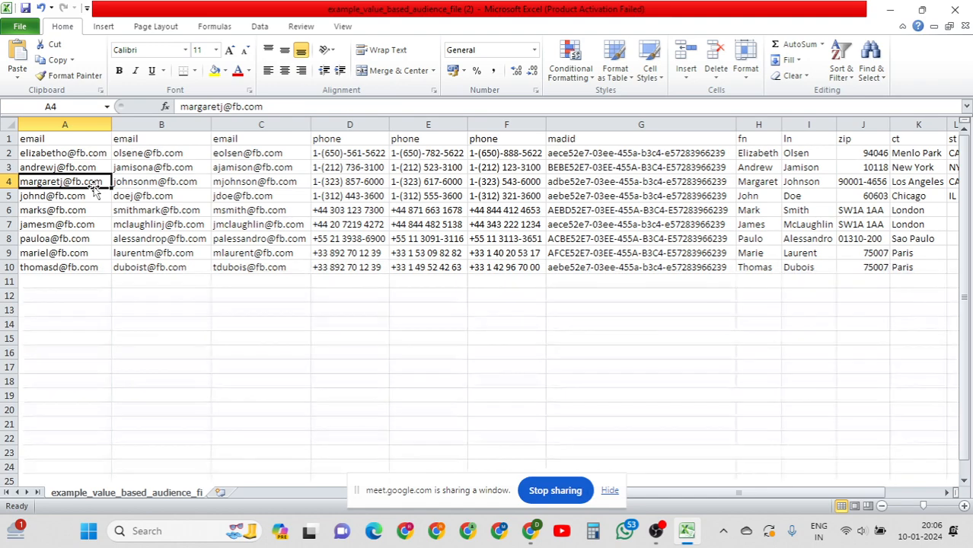
pyautogui.moveTo(84, 142); pyautogui.dragTo(236, 138)
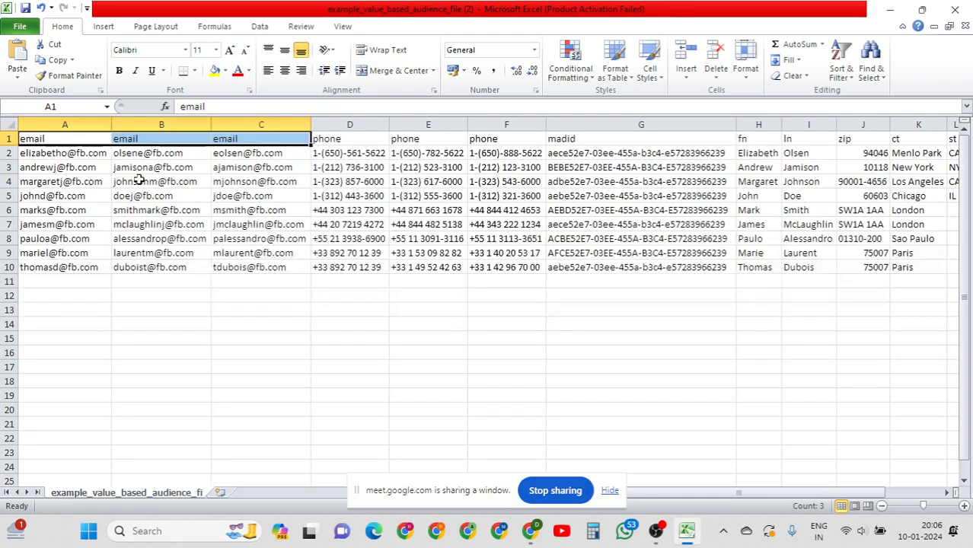
pyautogui.click(89, 177)
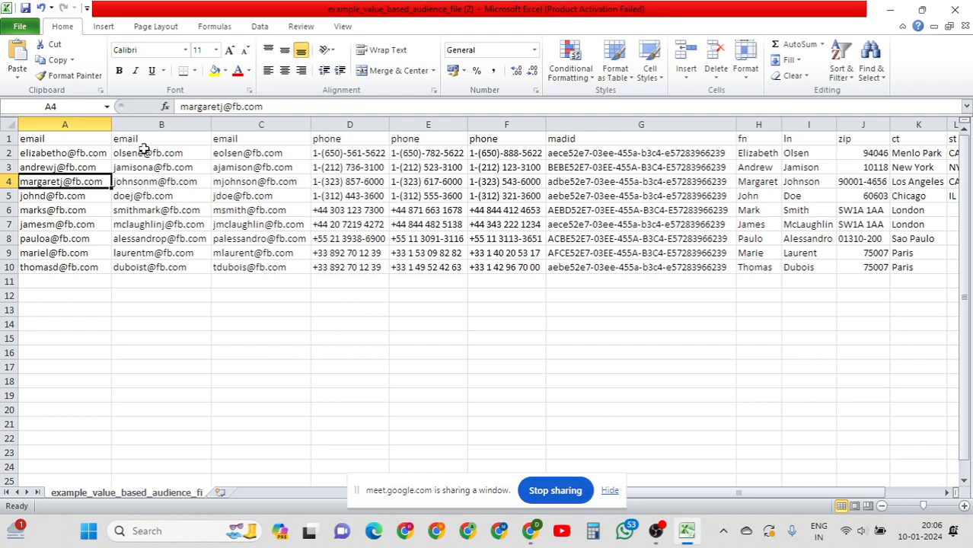
# Clear the extra email addresses from columns B and C.
pyautogui.moveTo(145, 152); pyautogui.dragTo(251, 265)
pyautogui.press('Delete')
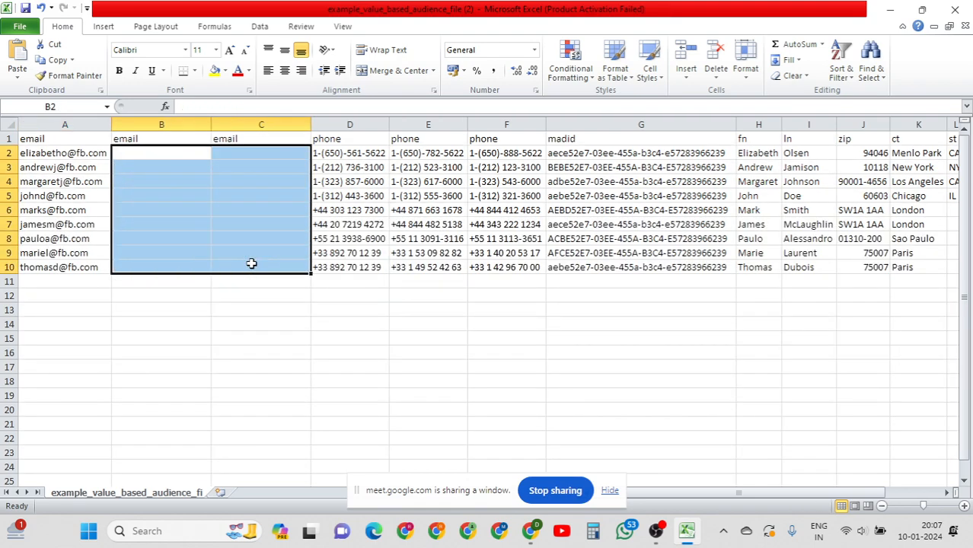
pyautogui.click(169, 183)
pyautogui.click(225, 178)
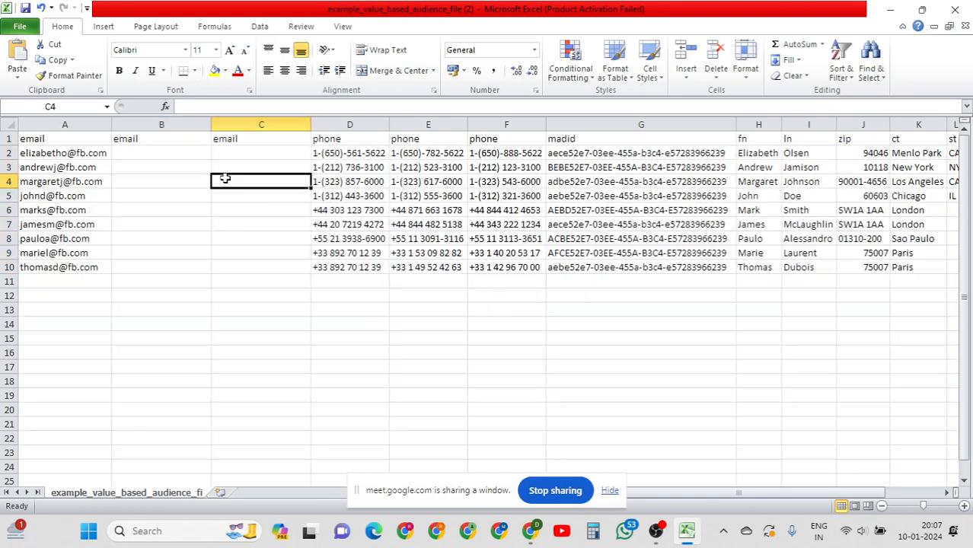
# Point out the three phone columns D–F and the remaining column A emails.
pyautogui.moveTo(329, 141); pyautogui.dragTo(528, 145)
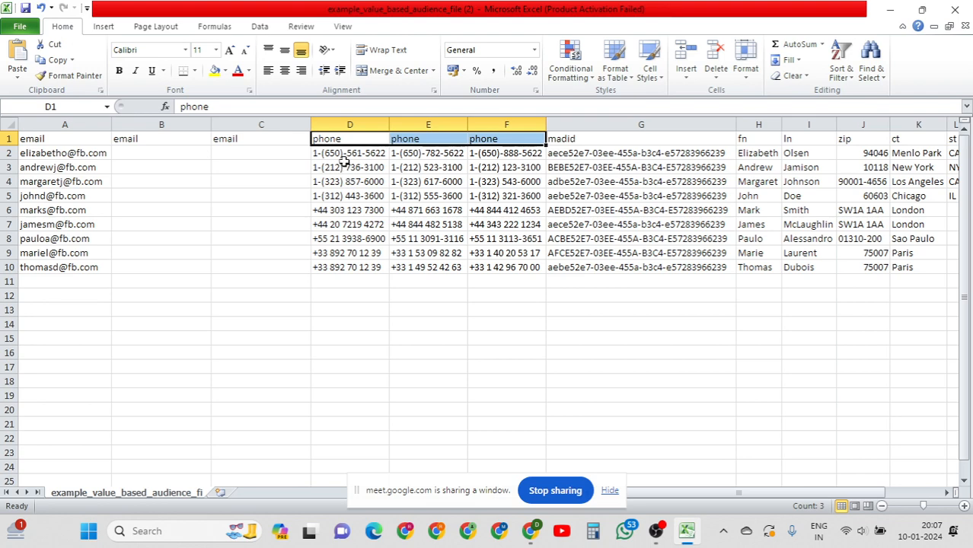
pyautogui.click(344, 167)
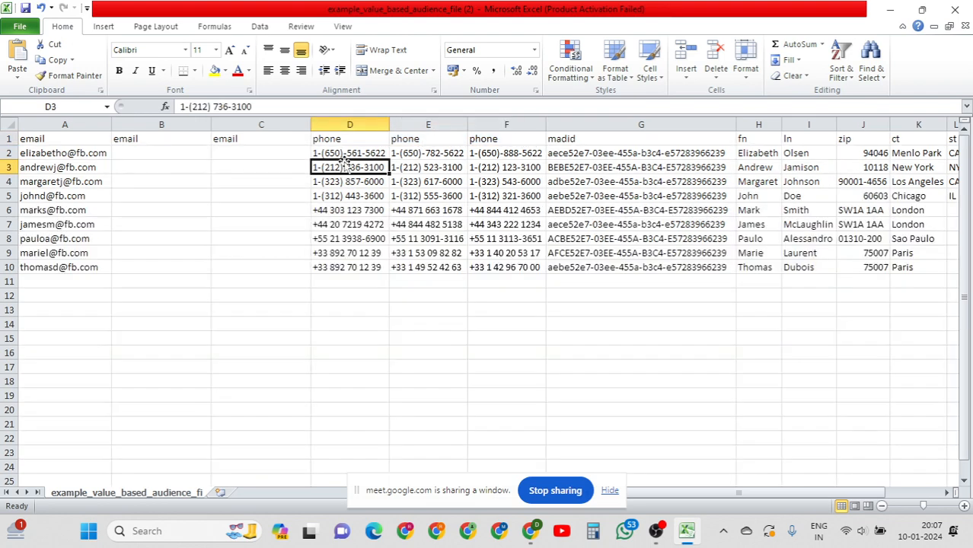
pyautogui.click(428, 166)
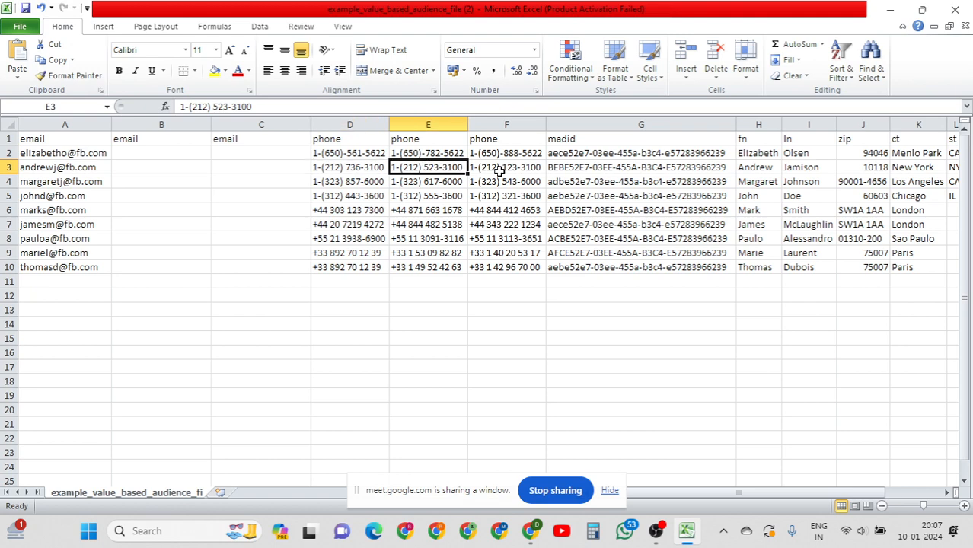
pyautogui.click(496, 169)
pyautogui.moveTo(61, 156); pyautogui.dragTo(91, 369)
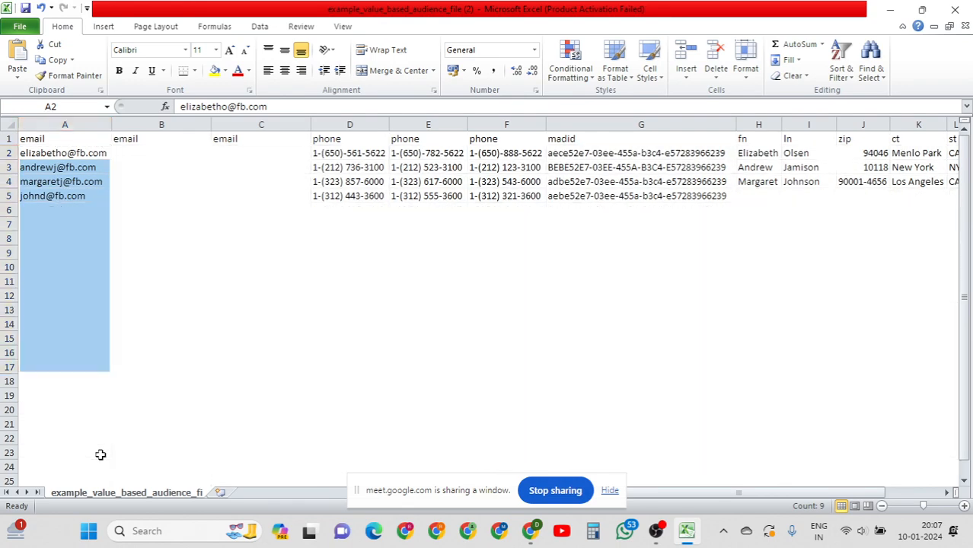
pyautogui.click(61, 192)
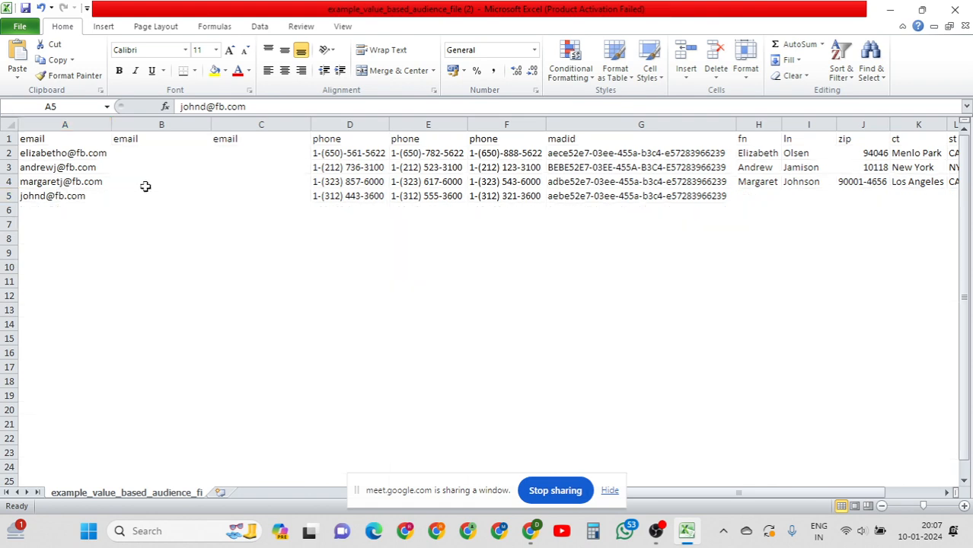
pyautogui.click(146, 186)
pyautogui.click(231, 184)
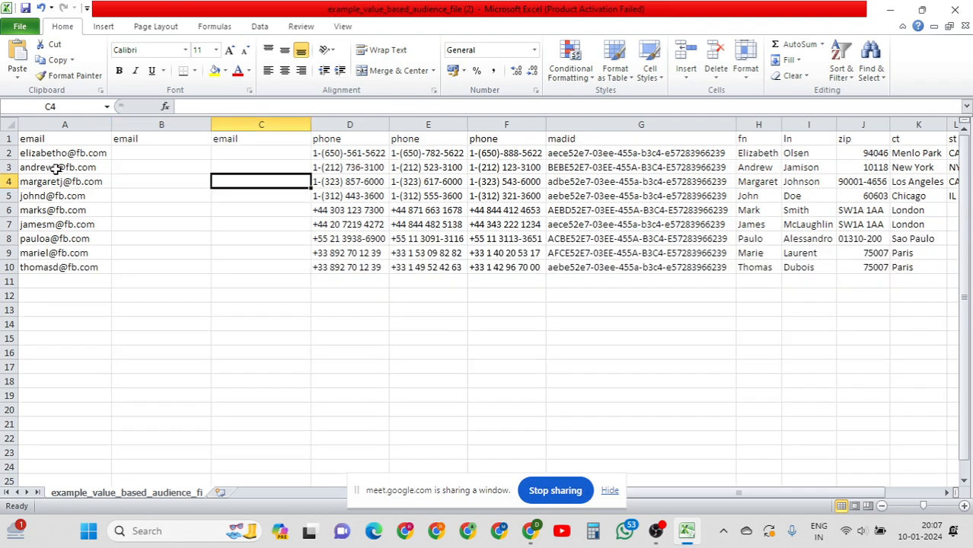
# Clear rows 3–11 of columns A–F and delete the second and third phone numbers in row 2.
pyautogui.moveTo(55, 168); pyautogui.dragTo(522, 280)
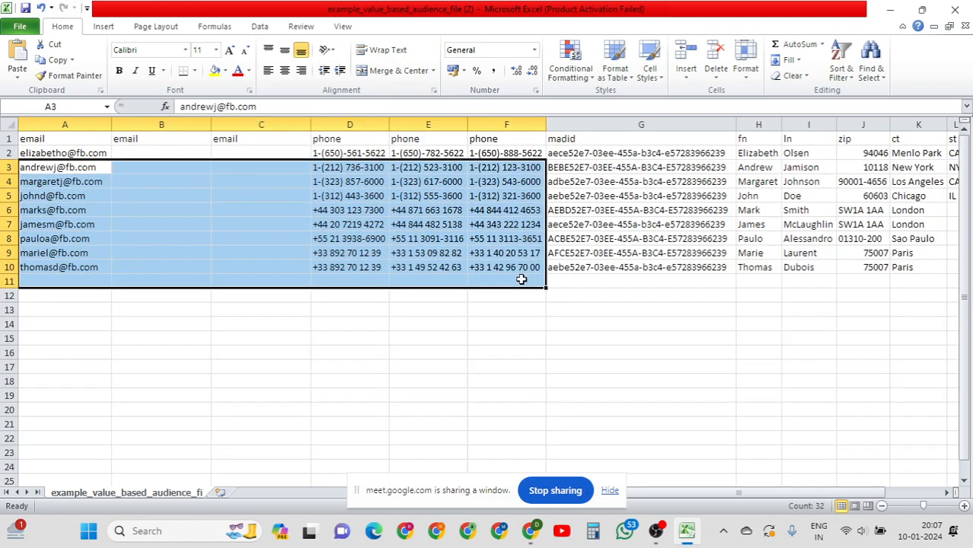
pyautogui.press('Delete')
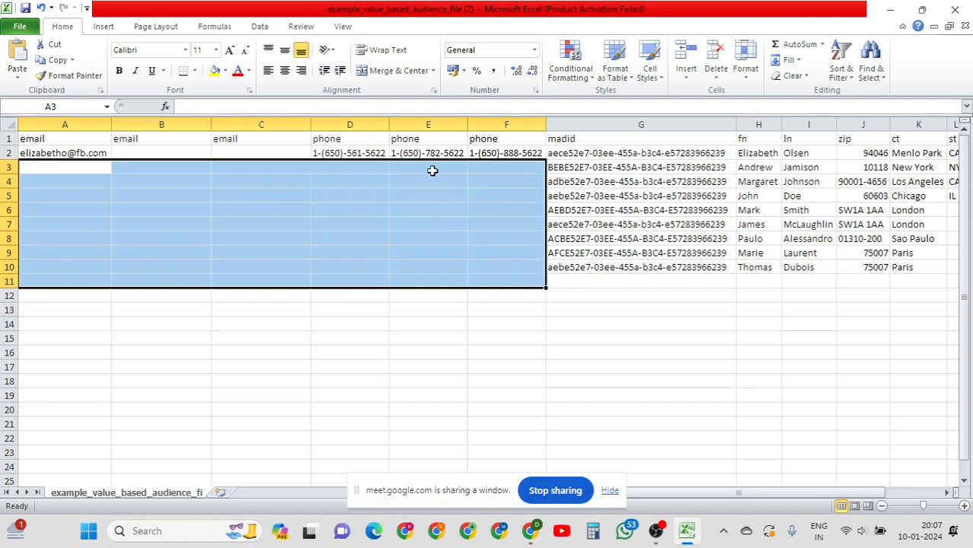
pyautogui.click(429, 155)
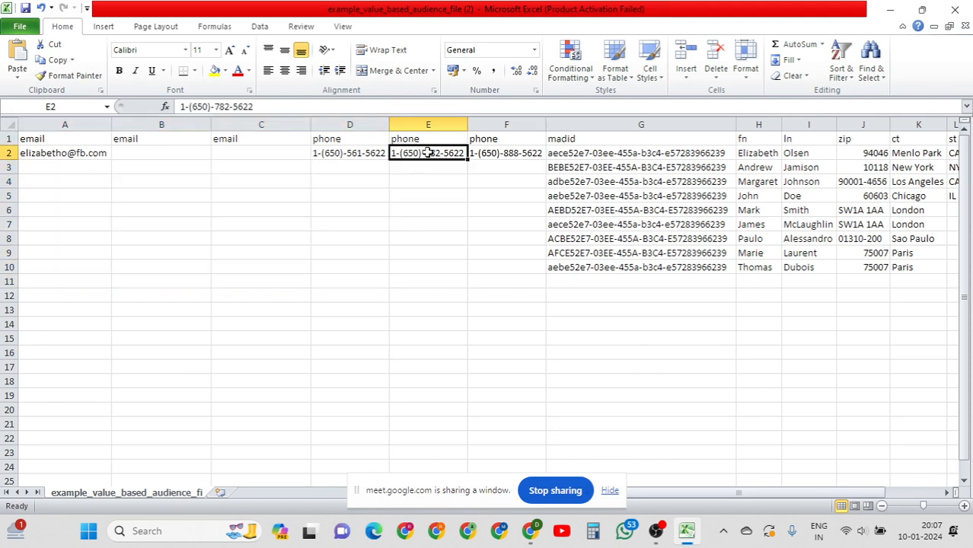
pyautogui.press('Delete')
pyautogui.press('Right')
pyautogui.press('Delete')
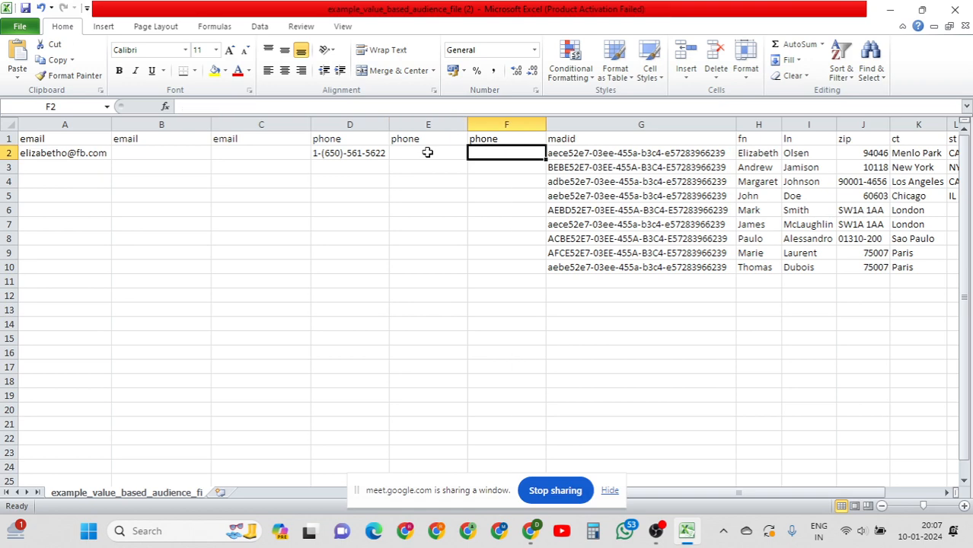
pyautogui.click(504, 308)
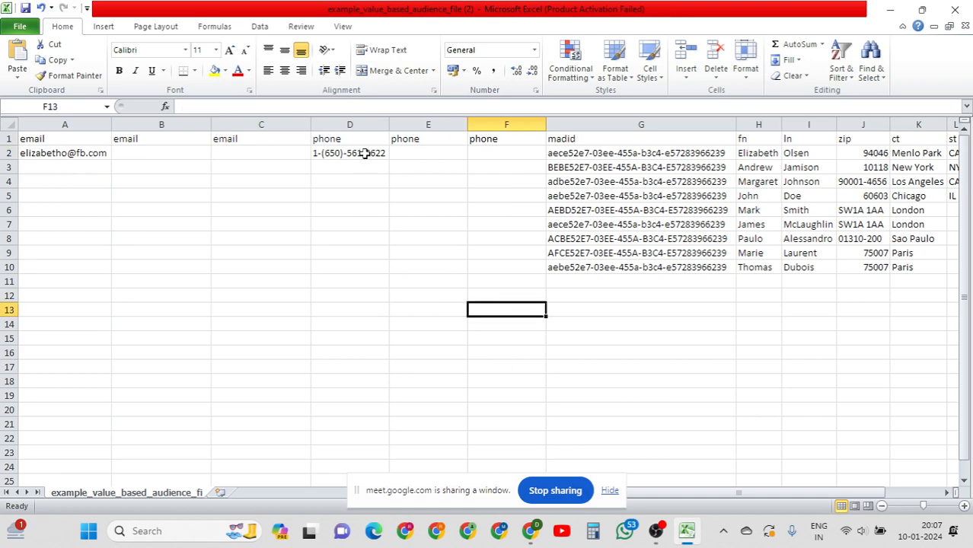
# Review the remaining column D phone entry and the madid and fn columns.
pyautogui.moveTo(363, 154); pyautogui.dragTo(364, 290)
pyautogui.click(626, 365)
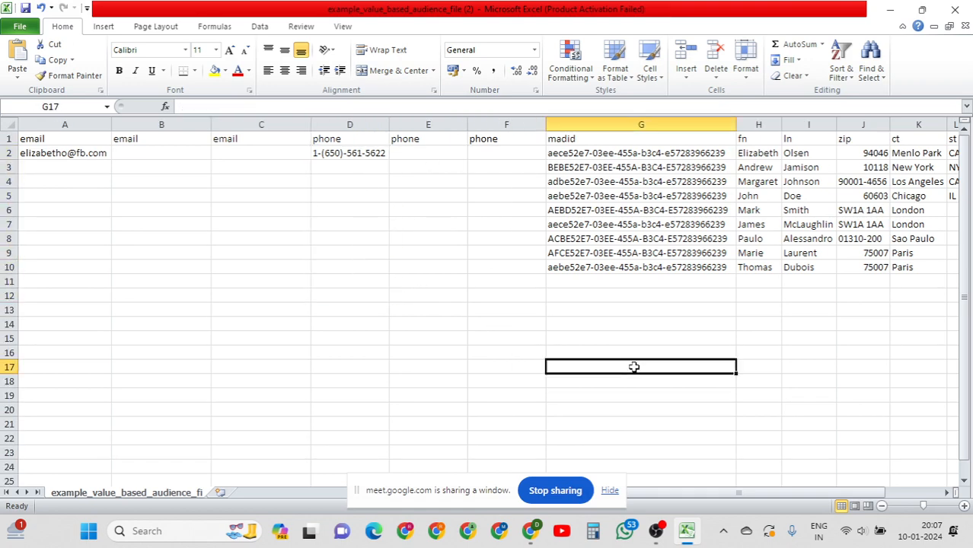
pyautogui.click(624, 182)
pyautogui.press('Up')
pyautogui.press('Up')
pyautogui.press('Up')
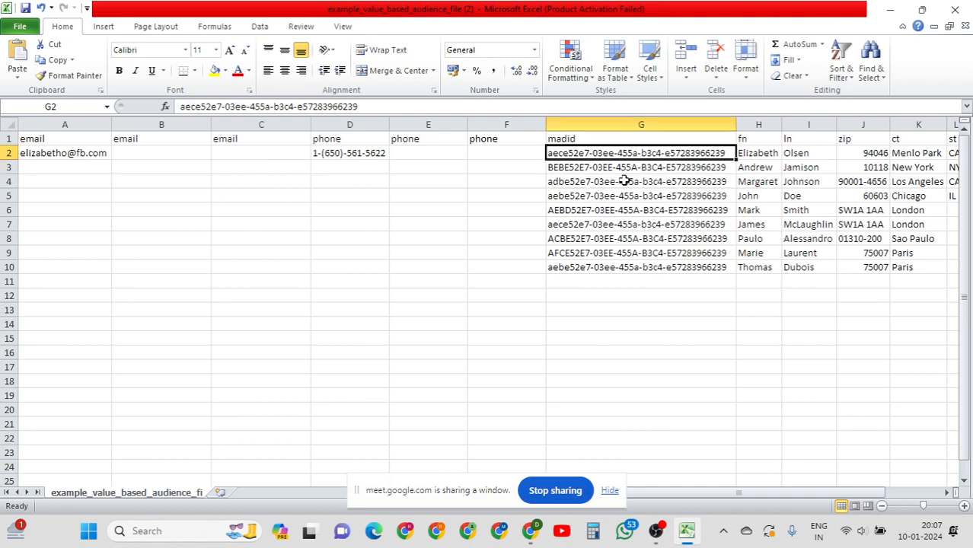
pyautogui.press('Right')
pyautogui.press('Right')
pyautogui.press('Right')
pyautogui.press('Right')
pyautogui.press('Right')
pyautogui.press('Right')
pyautogui.press('Right')
pyautogui.press('Right')
pyautogui.press('Right')
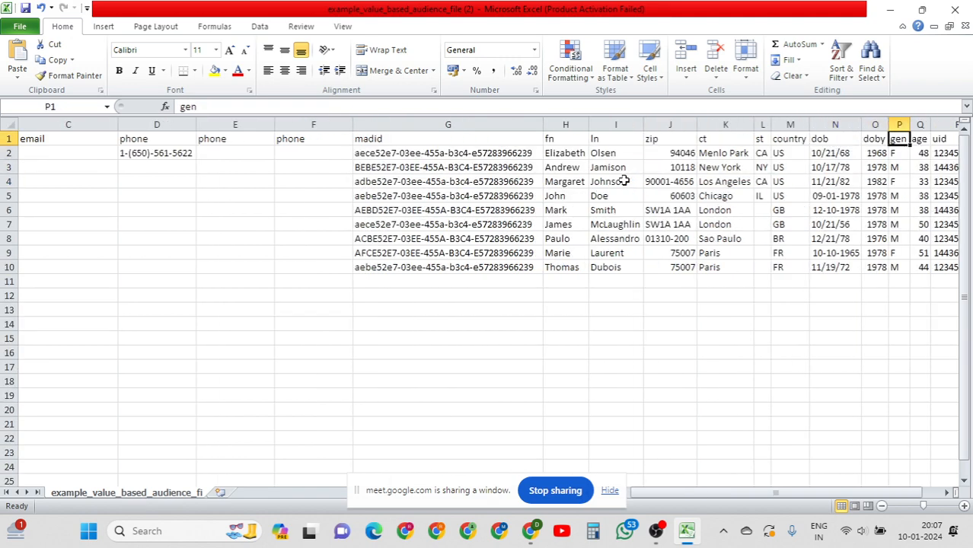
pyautogui.click(567, 155)
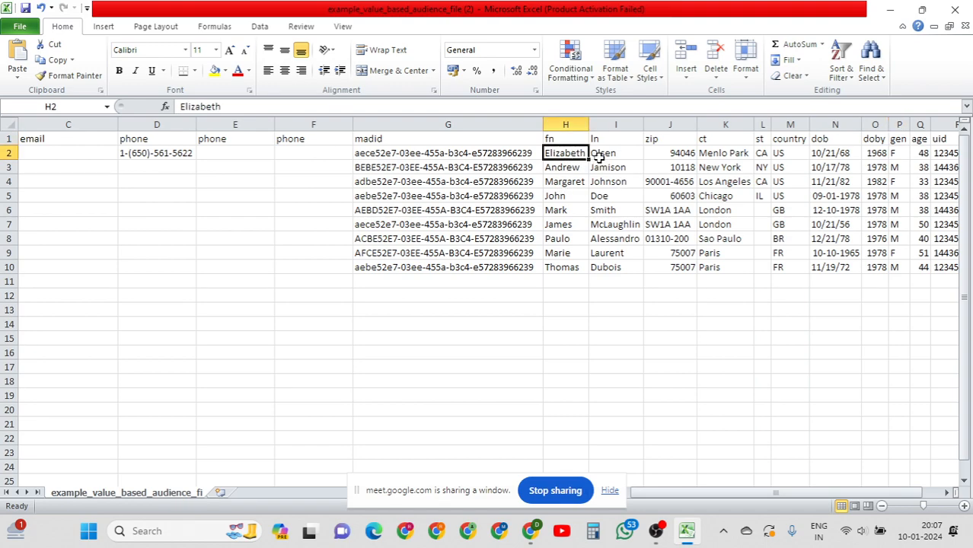
pyautogui.click(604, 153)
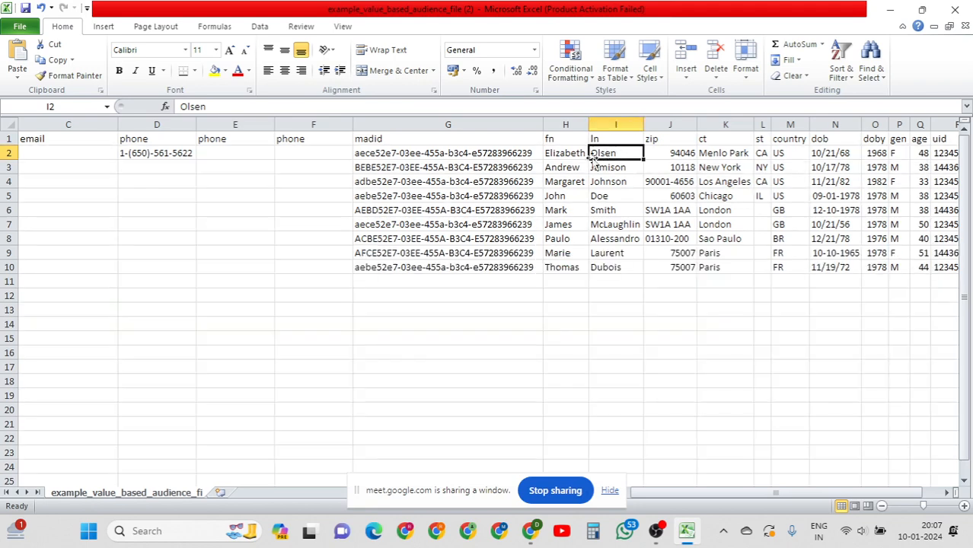
pyautogui.click(549, 138)
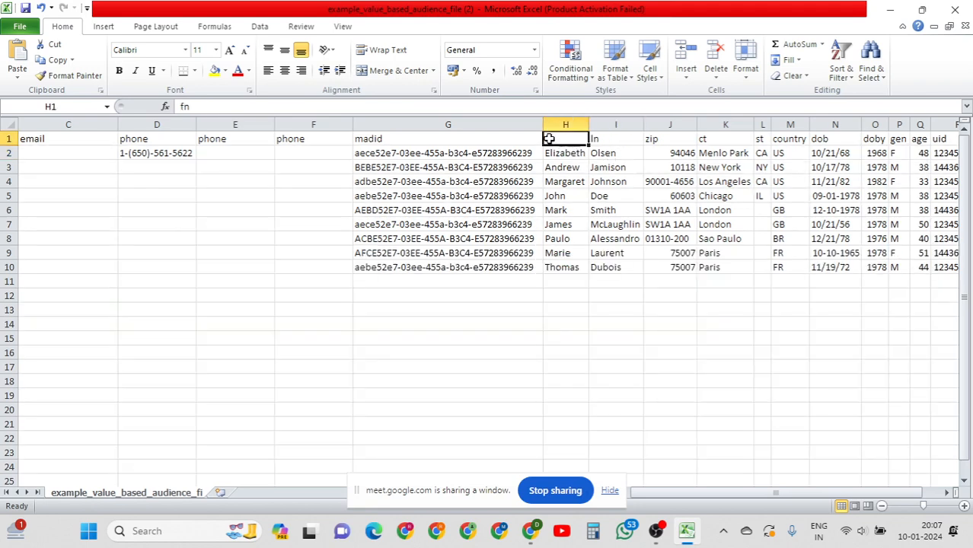
pyautogui.click(601, 140)
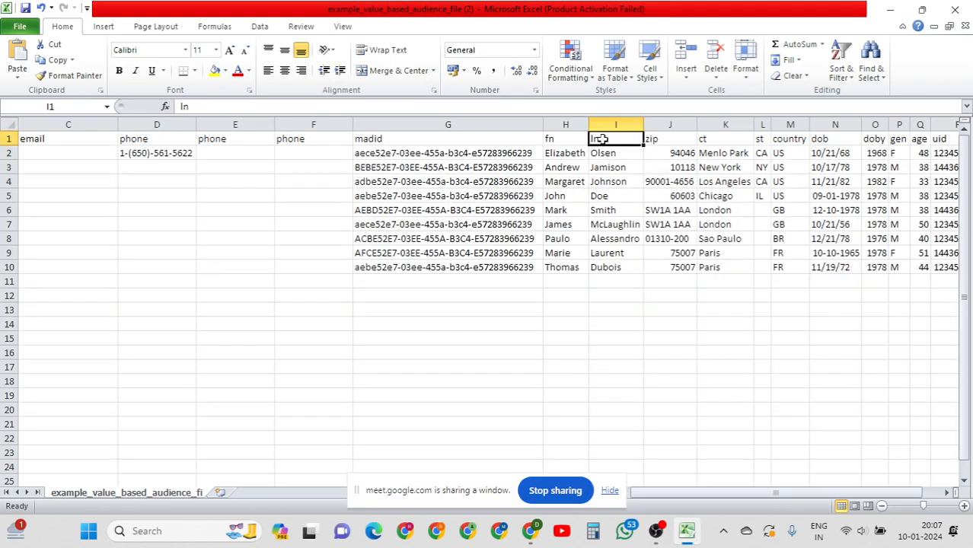
pyautogui.click(568, 138)
pyautogui.click(607, 139)
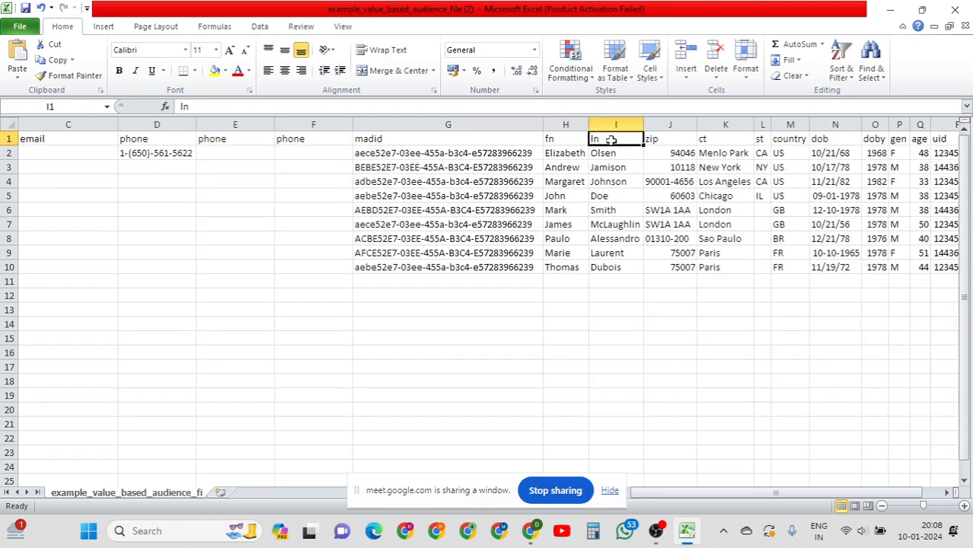
pyautogui.click(570, 139)
pyautogui.click(597, 139)
pyautogui.click(580, 138)
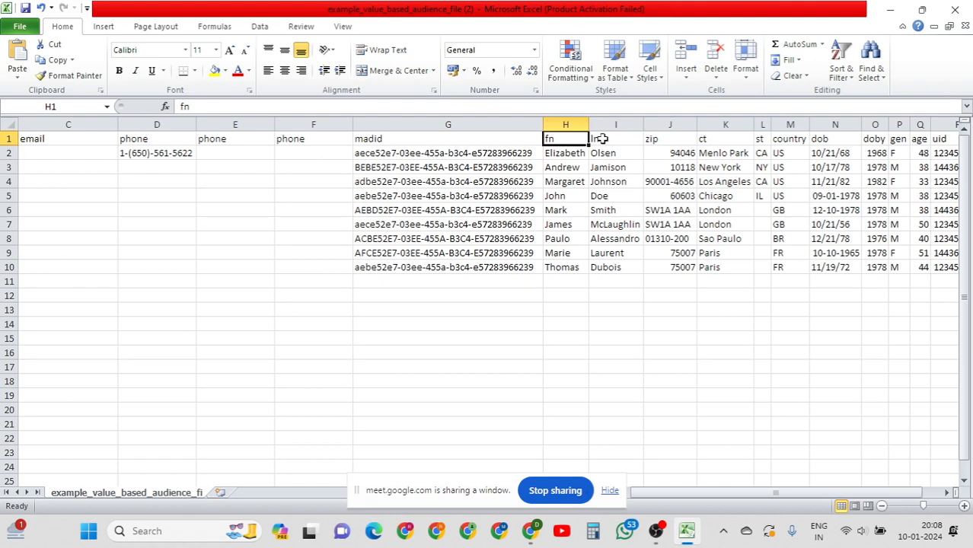
pyautogui.click(616, 139)
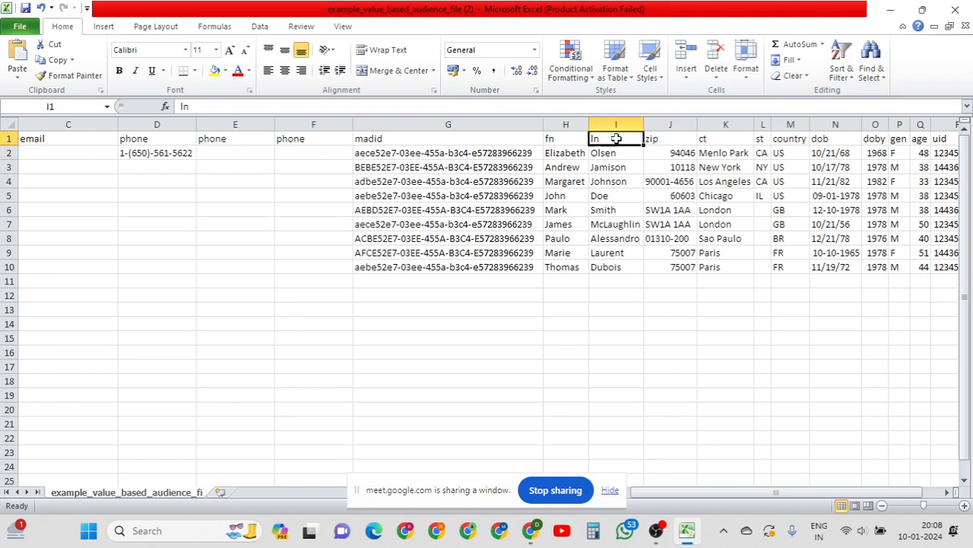
pyautogui.click(567, 139)
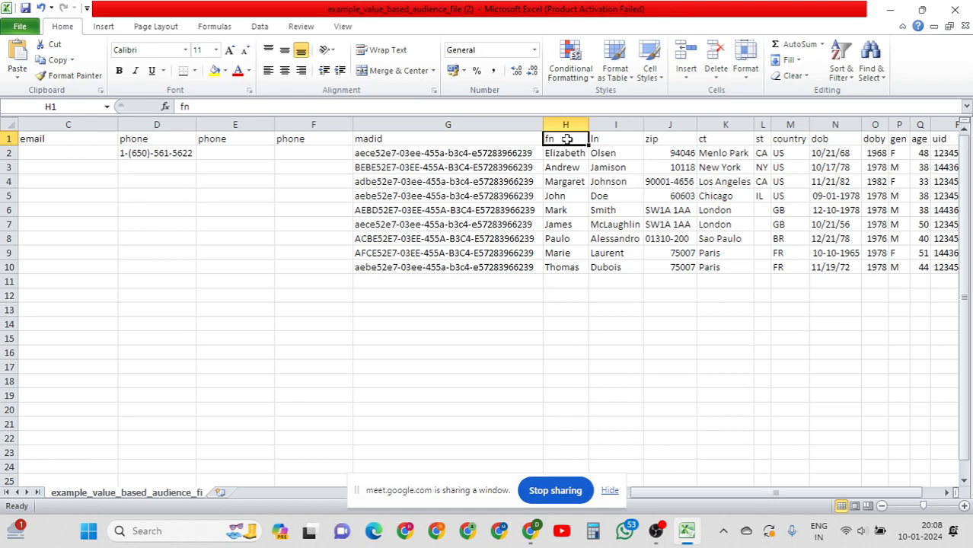
pyautogui.moveTo(564, 153); pyautogui.dragTo(557, 272)
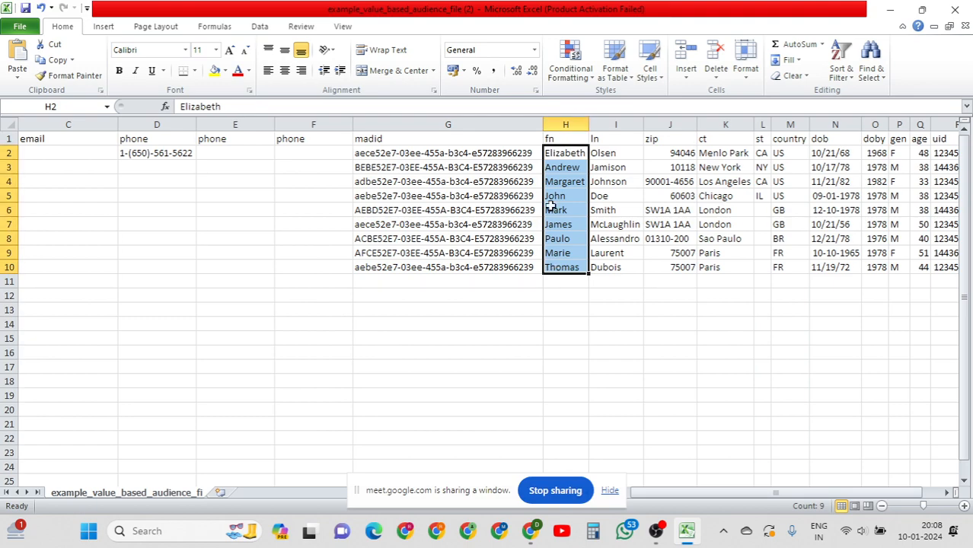
pyautogui.press('Right')
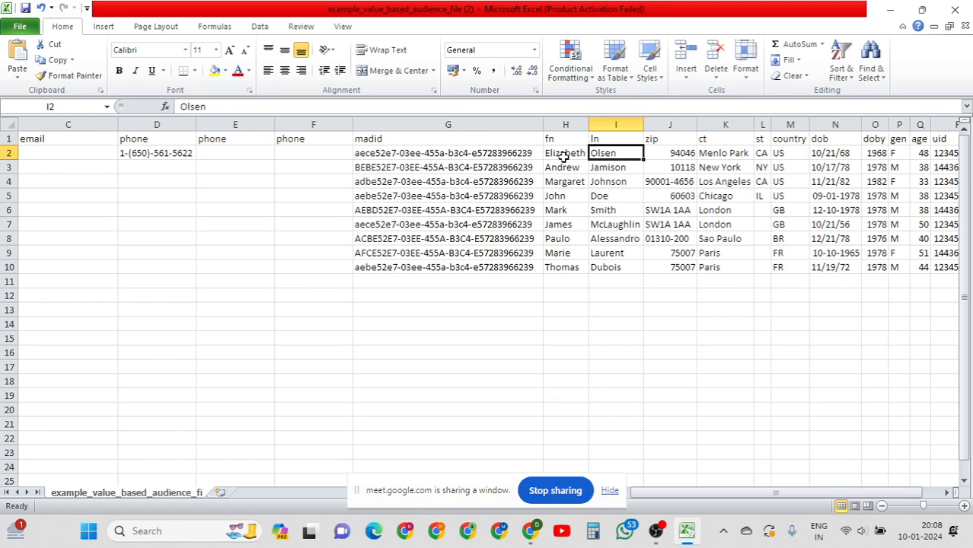
pyautogui.click(562, 152)
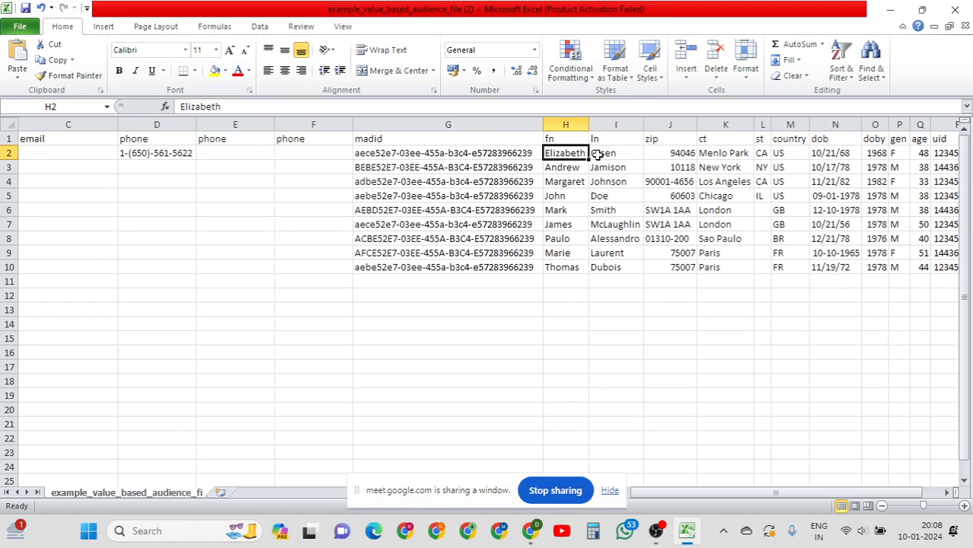
pyautogui.click(599, 154)
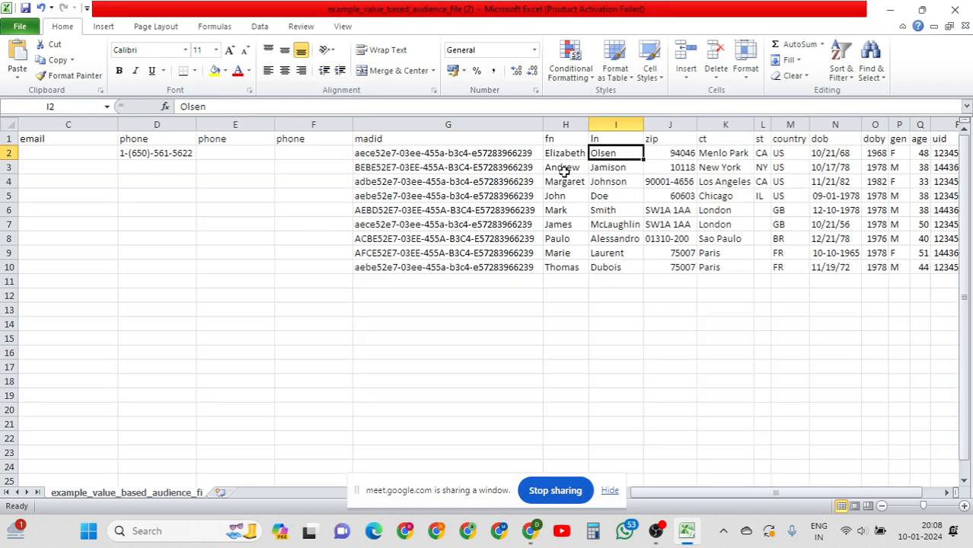
pyautogui.click(566, 168)
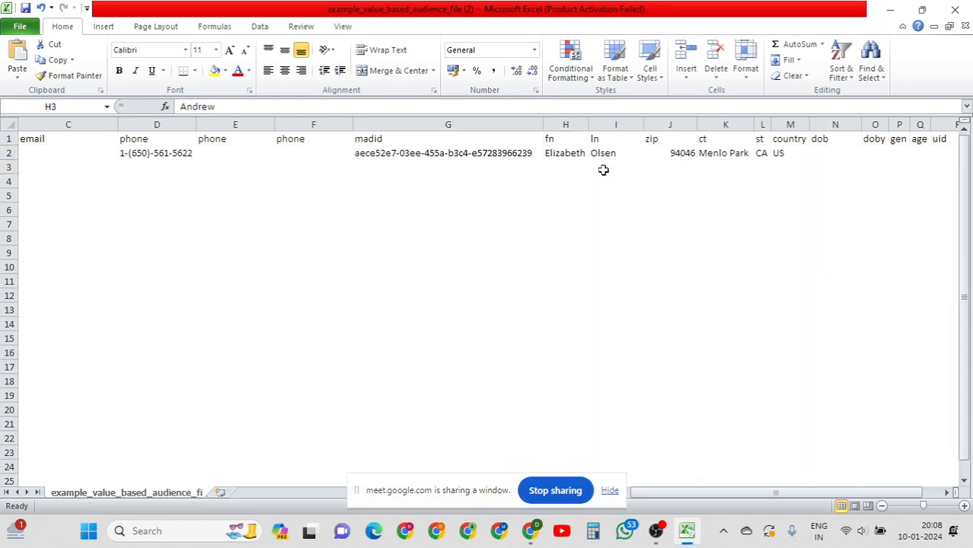
pyautogui.click(606, 169)
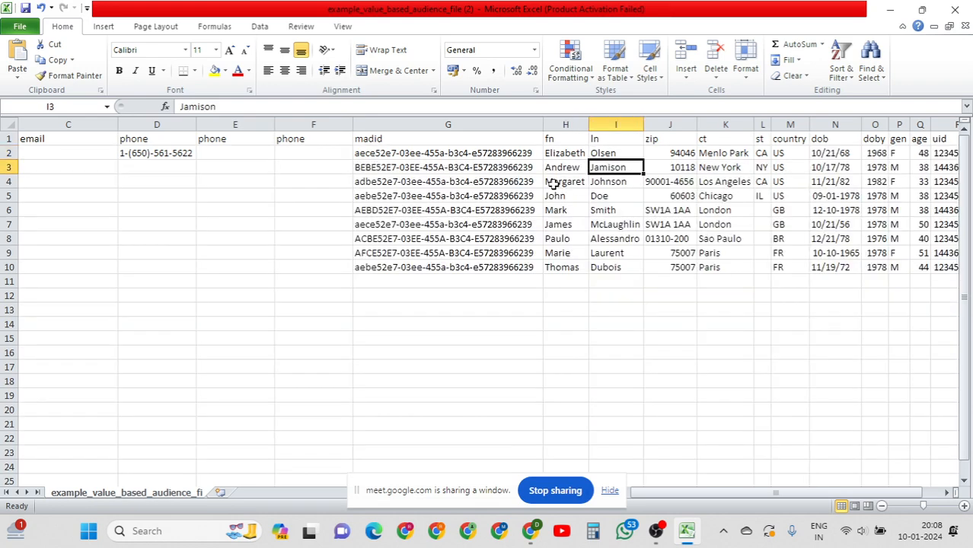
pyautogui.click(553, 183)
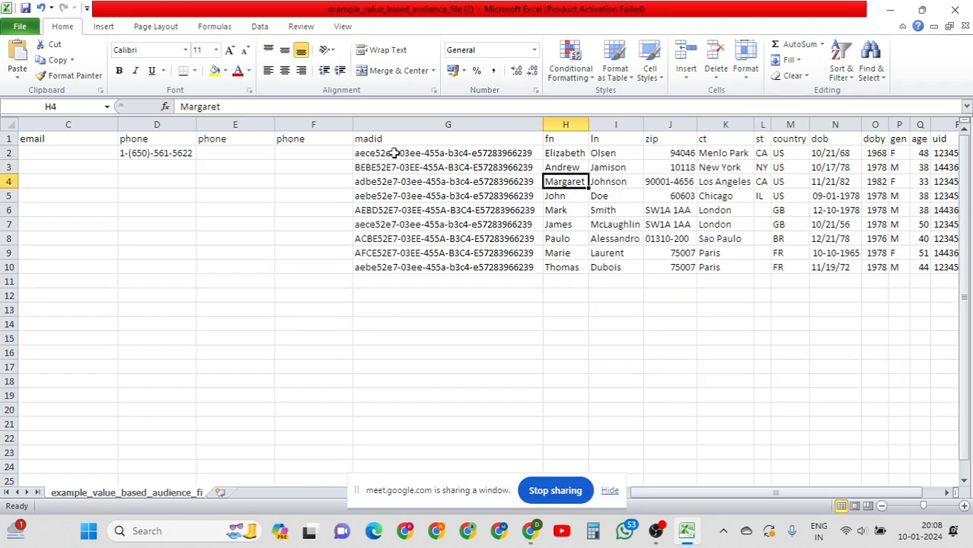
pyautogui.moveTo(394, 153); pyautogui.dragTo(411, 266)
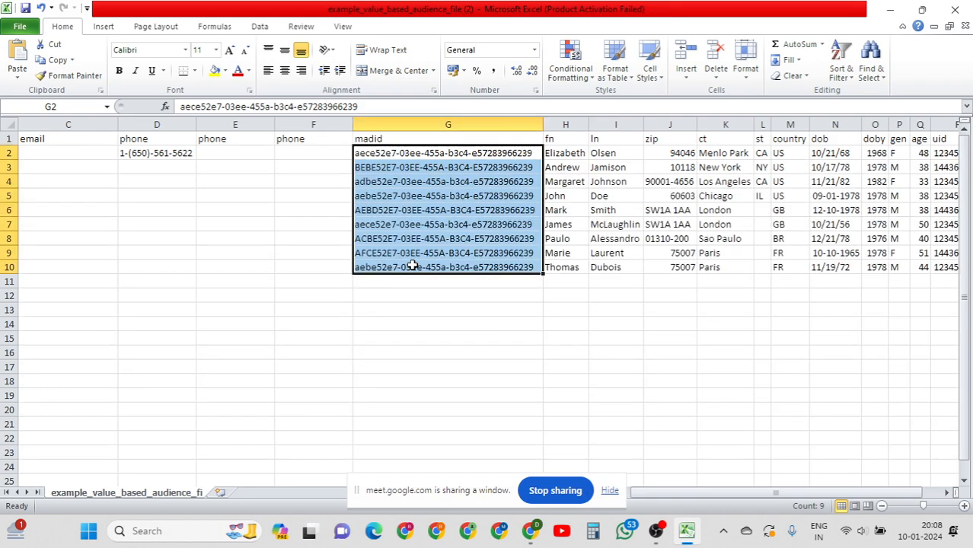
pyautogui.click(135, 154)
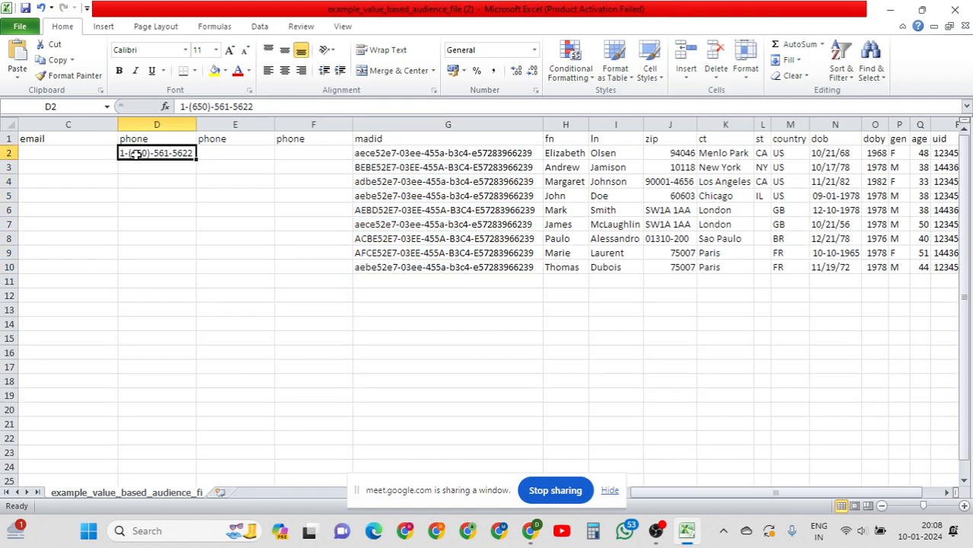
pyautogui.click(43, 154)
pyautogui.click(141, 155)
pyautogui.click(73, 155)
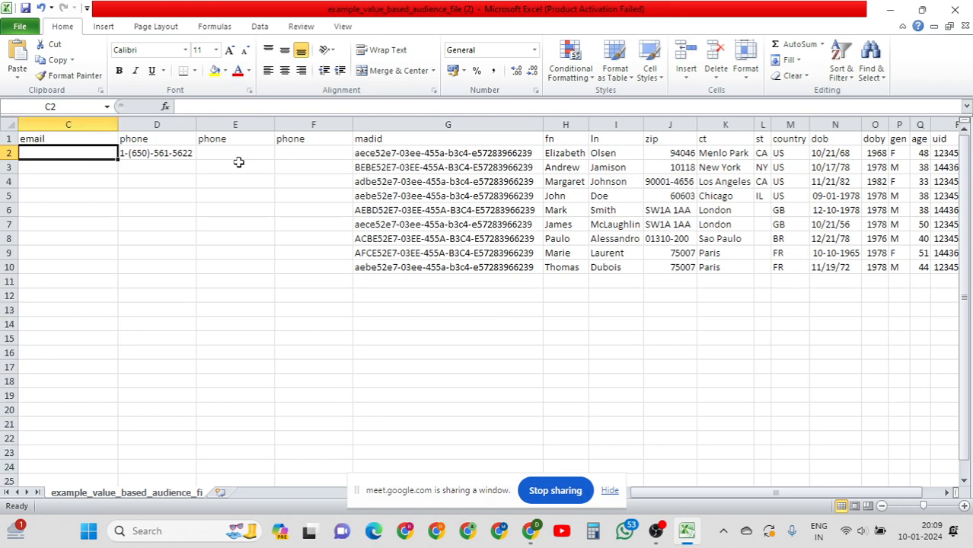
pyautogui.click(172, 151)
pyautogui.moveTo(189, 348); pyautogui.dragTo(189, 468)
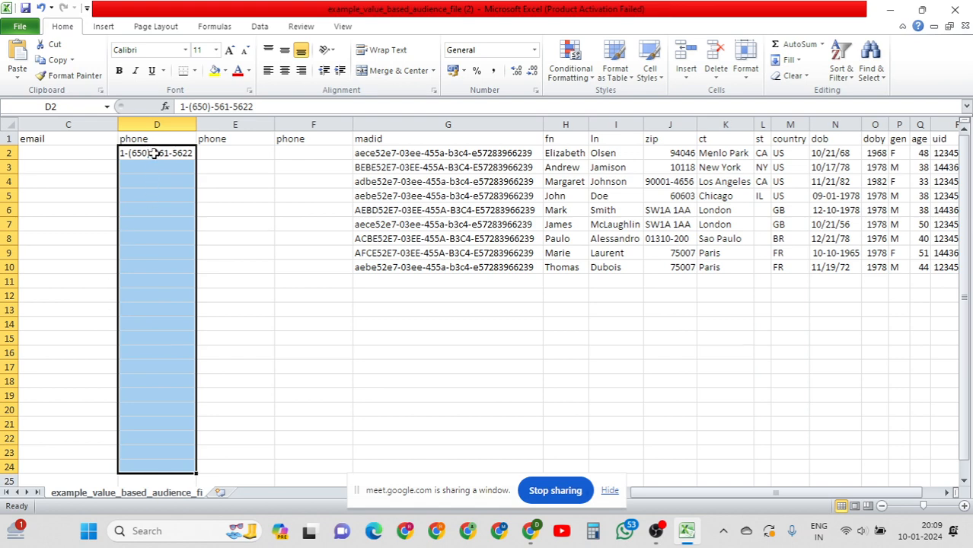
pyautogui.click(154, 153)
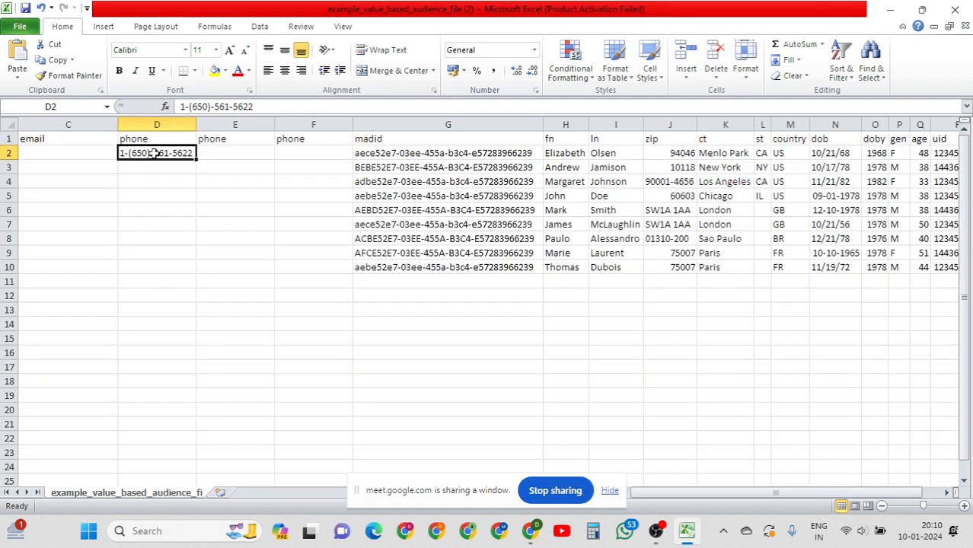
pyautogui.moveTo(154, 153); pyautogui.dragTo(169, 261)
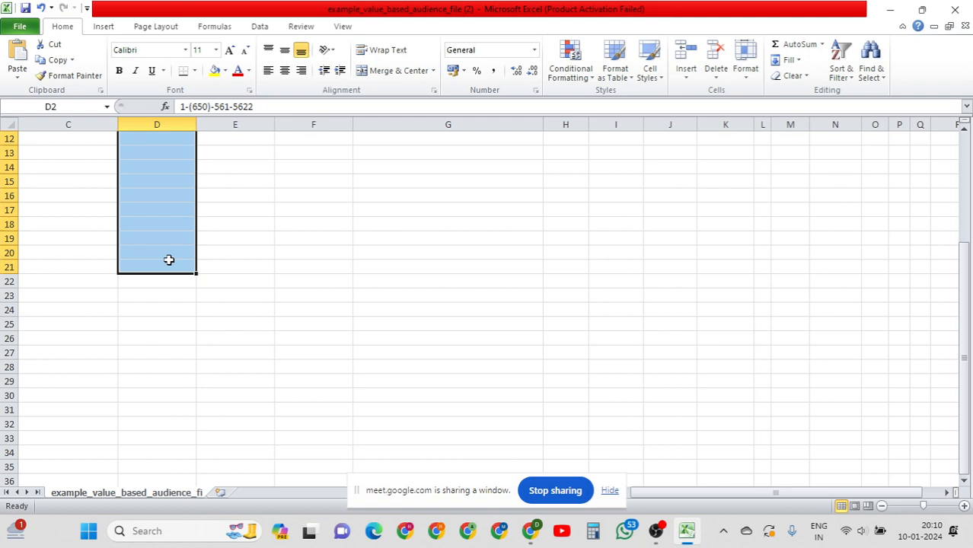
pyautogui.click(430, 224)
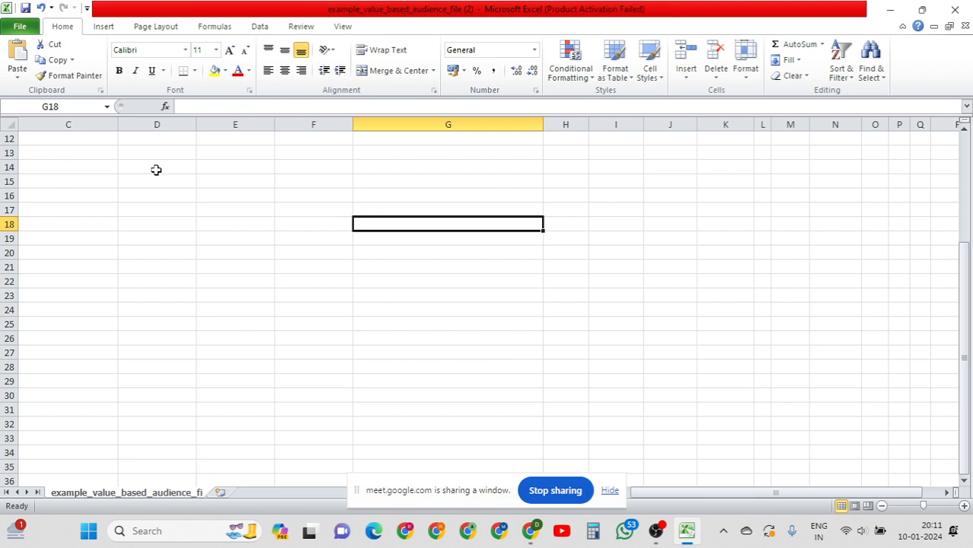
pyautogui.click(156, 170)
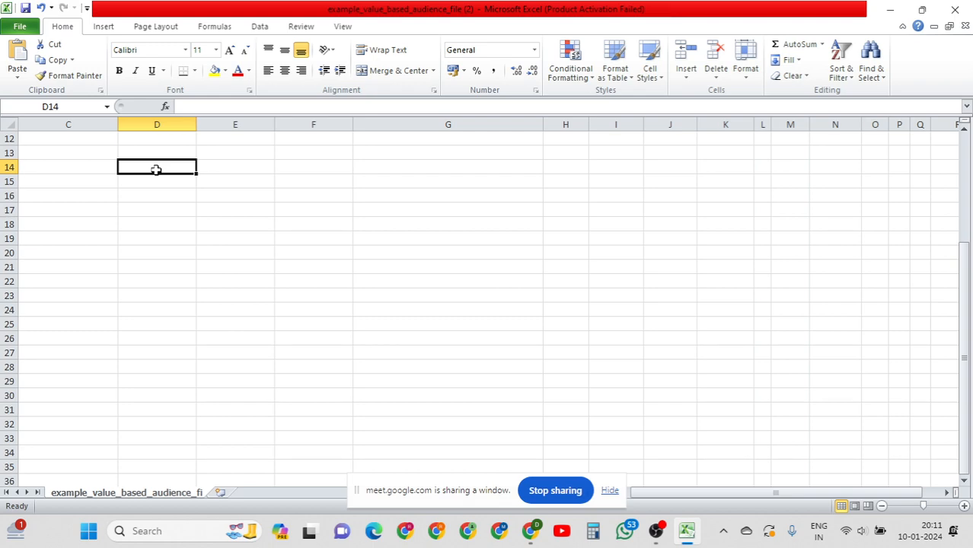
pyautogui.press('Up')
pyautogui.press('Up')
pyautogui.press('Up')
pyautogui.press('Up')
pyautogui.press('Up')
pyautogui.press('Up')
pyautogui.press('Up')
pyautogui.press('Up')
pyautogui.press('Up')
pyautogui.press('Up')
pyautogui.press('Up')
pyautogui.press('Up')
pyautogui.press('Up')
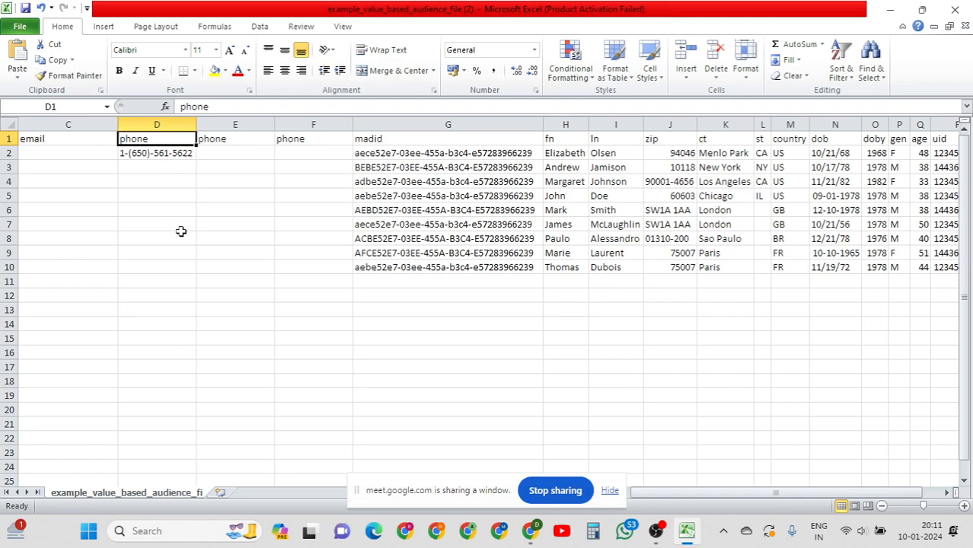
pyautogui.click(182, 236)
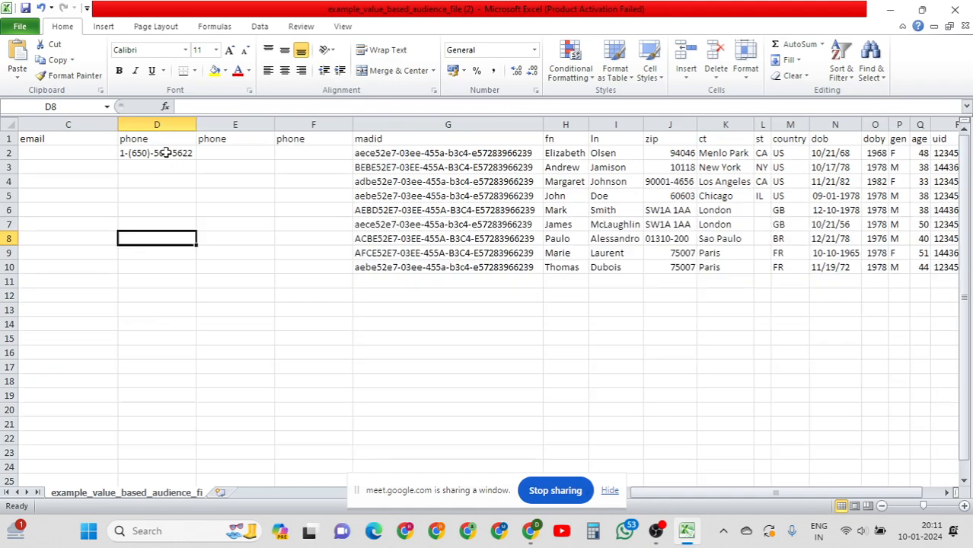
pyautogui.moveTo(172, 155); pyautogui.dragTo(157, 405)
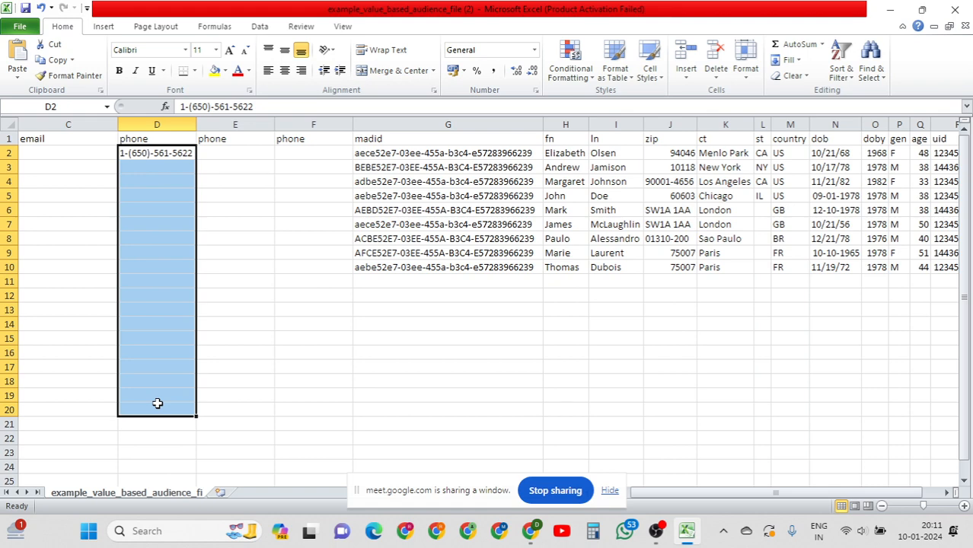
pyautogui.click(33, 182)
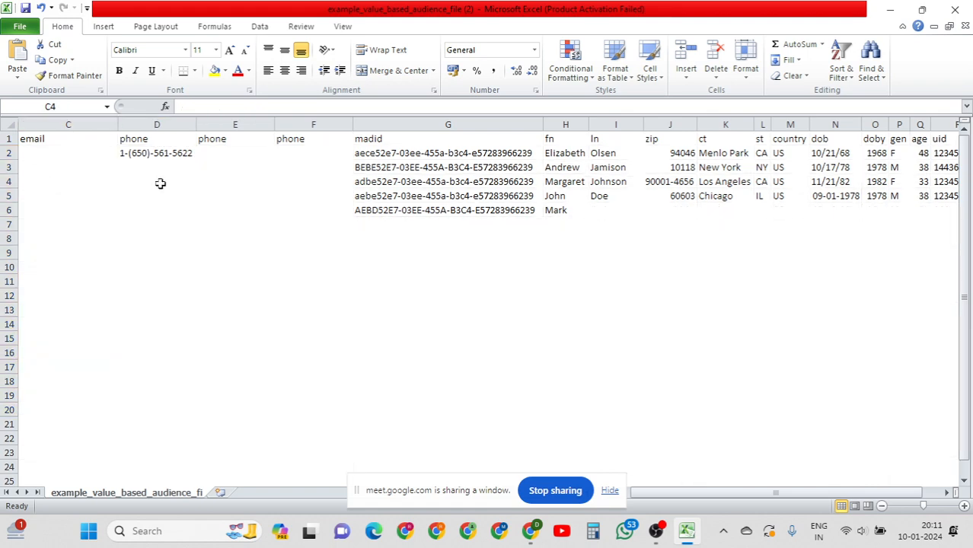
pyautogui.click(207, 181)
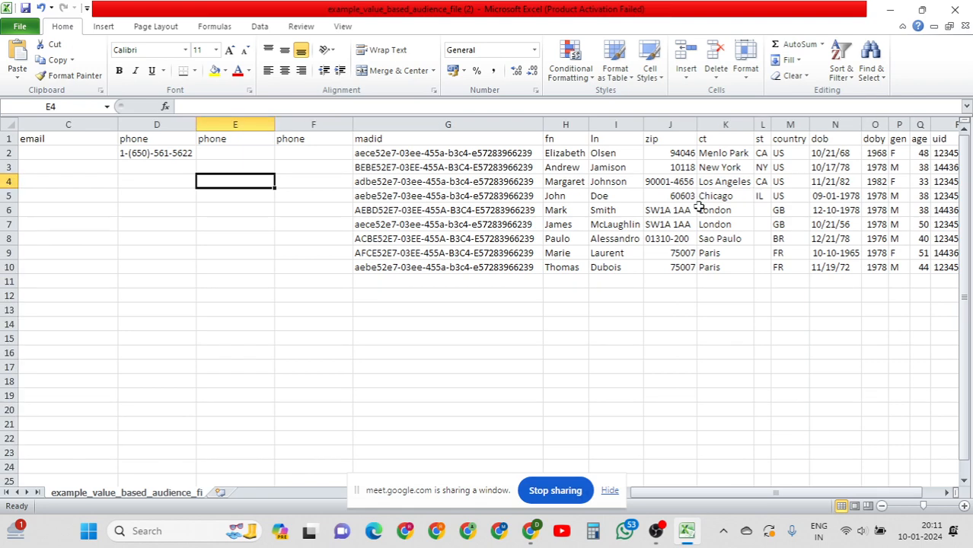
pyautogui.moveTo(155, 152); pyautogui.dragTo(184, 121)
pyautogui.click(241, 150)
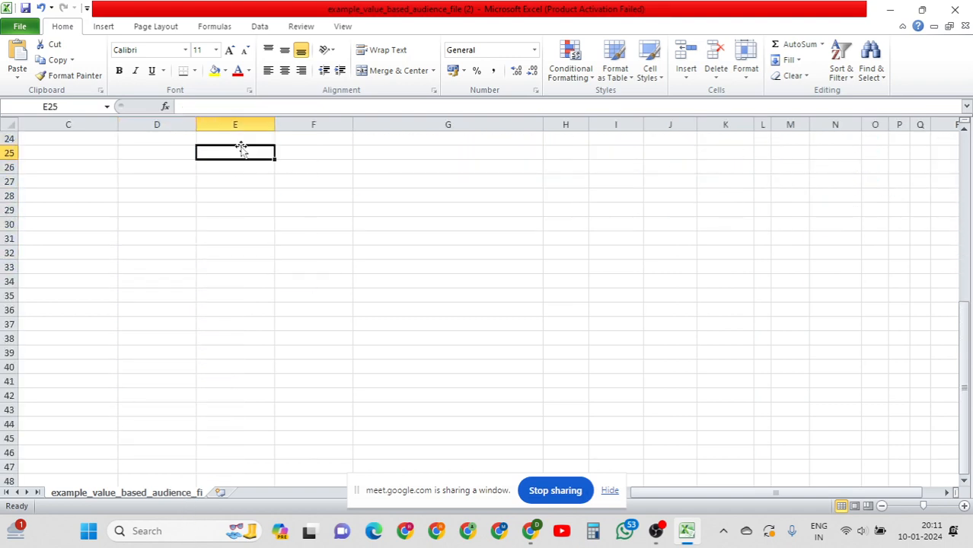
pyautogui.hotkey('ctrl', 'Up')
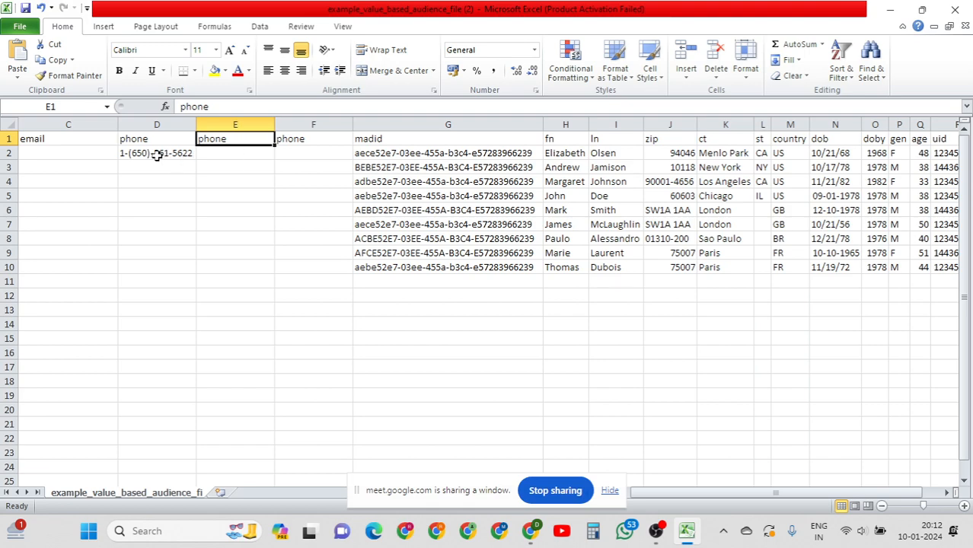
pyautogui.click(151, 153)
pyautogui.click(73, 165)
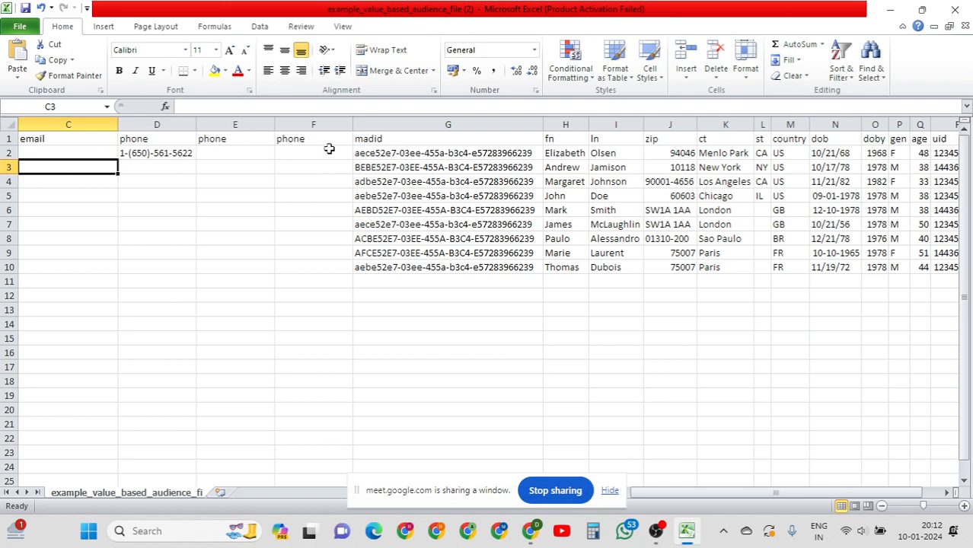
pyautogui.click(489, 165)
pyautogui.click(686, 181)
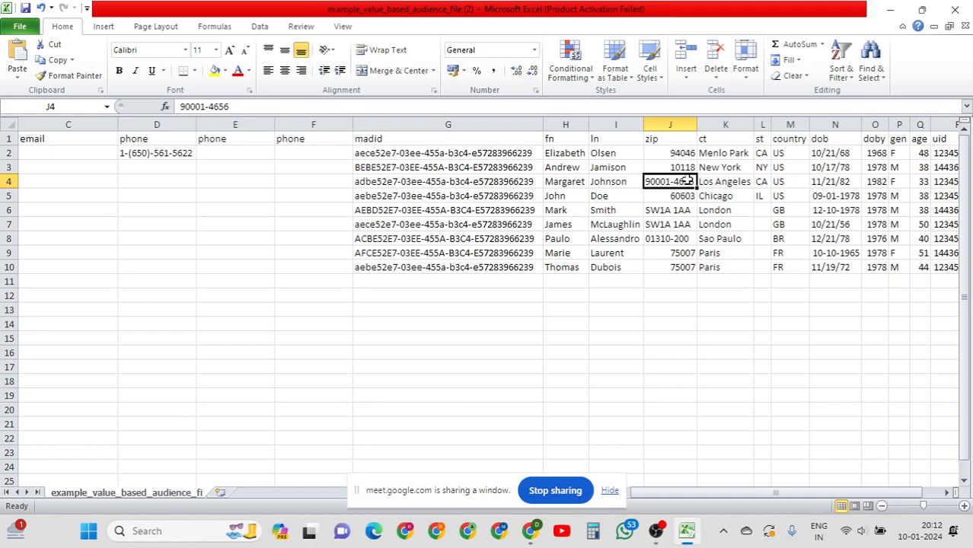
pyautogui.press('Right')
pyautogui.press('Right')
pyautogui.press('Right')
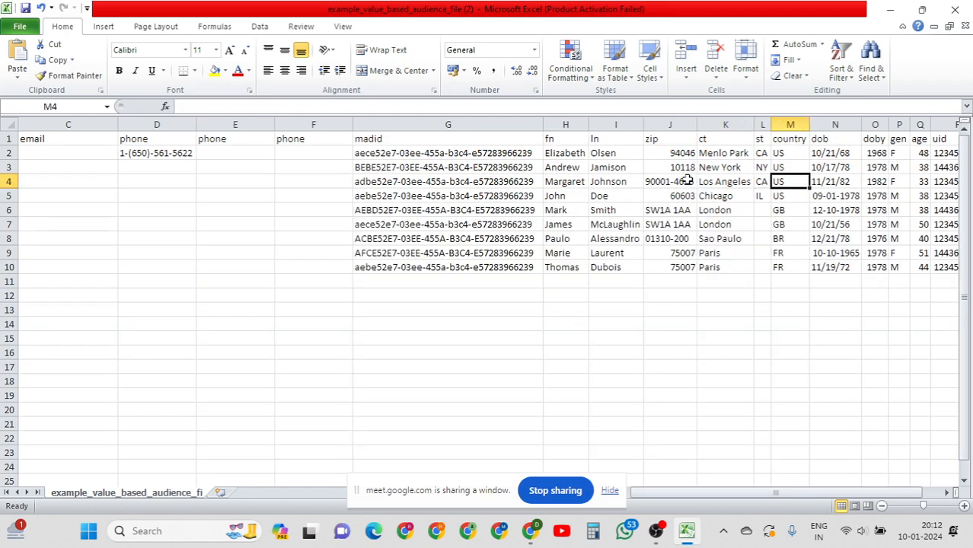
pyautogui.press('Right')
pyautogui.press('Left')
pyautogui.press('Home')
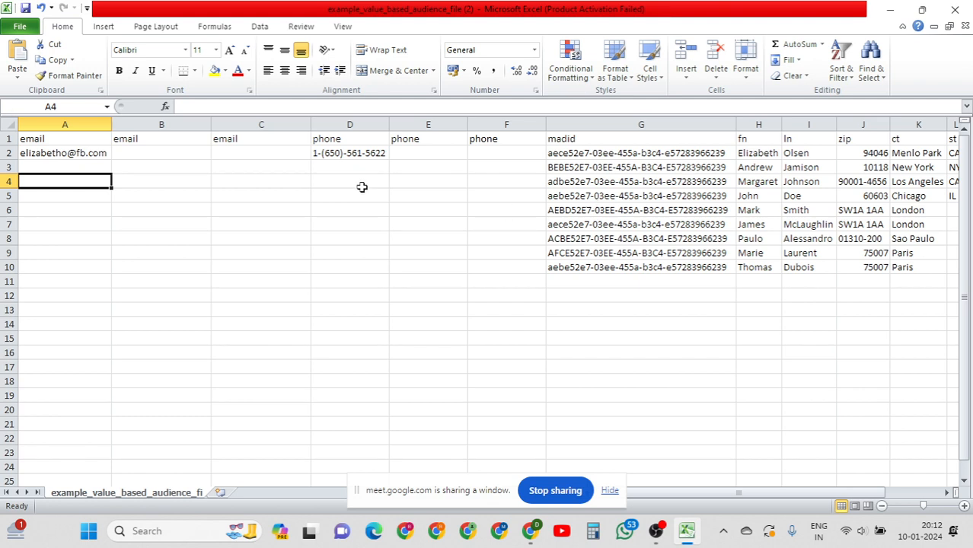
# Enter sample phone numbers in B4 and C4 and a sample e-mail address in A4.
pyautogui.click(152, 182)
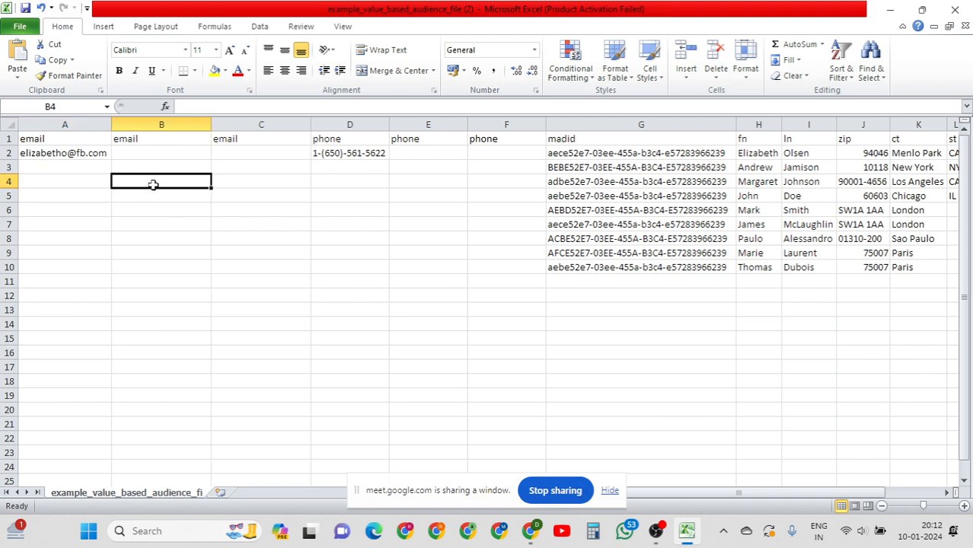
pyautogui.write('9977418')
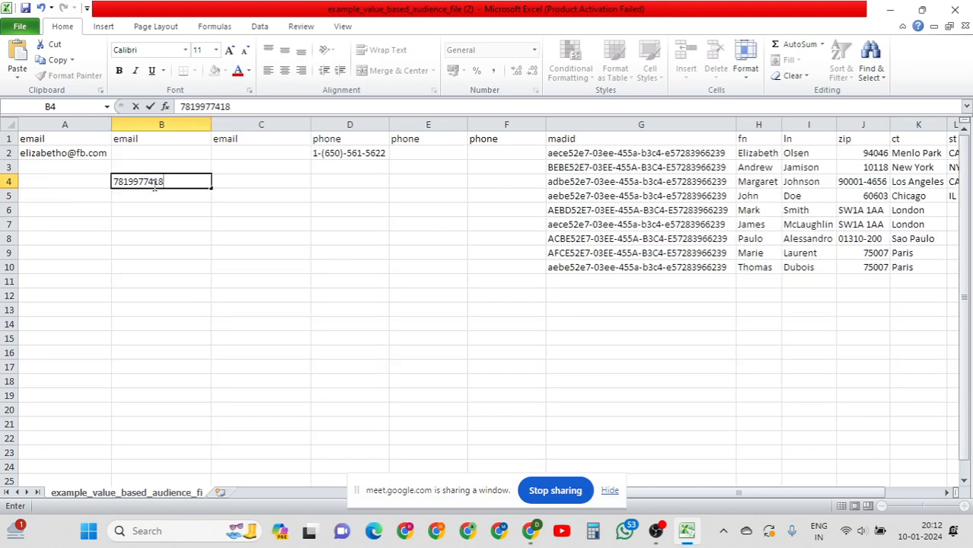
pyautogui.press('Tab')
pyautogui.press('Home')
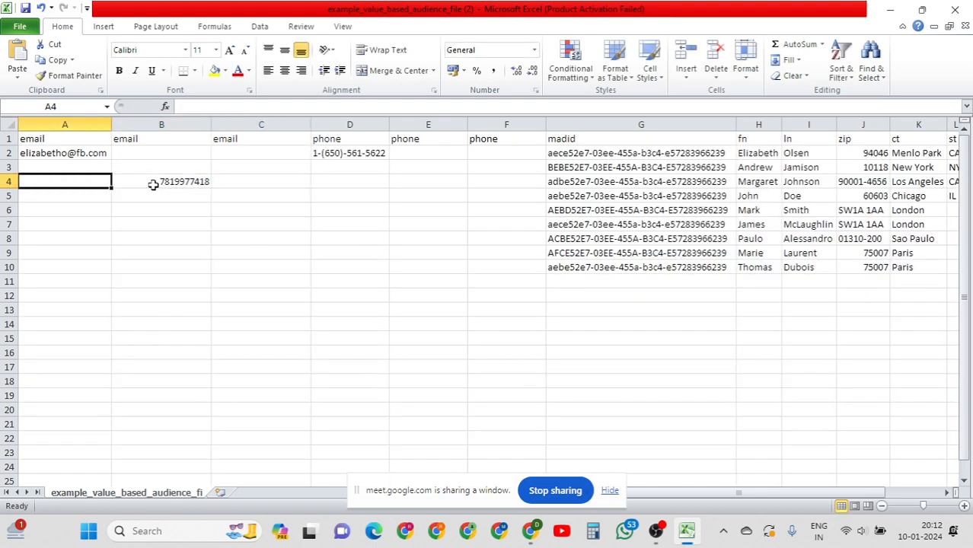
pyautogui.press('Right')
pyautogui.press('Right')
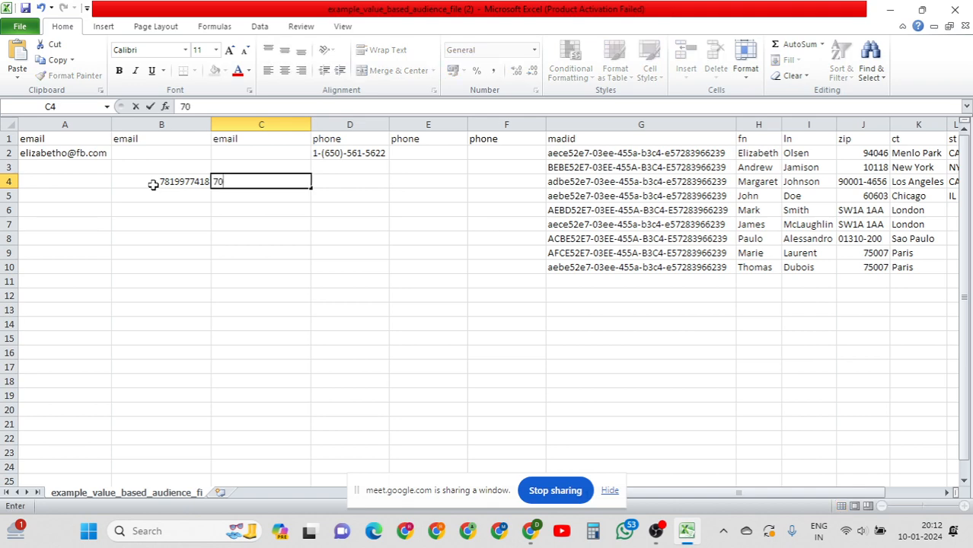
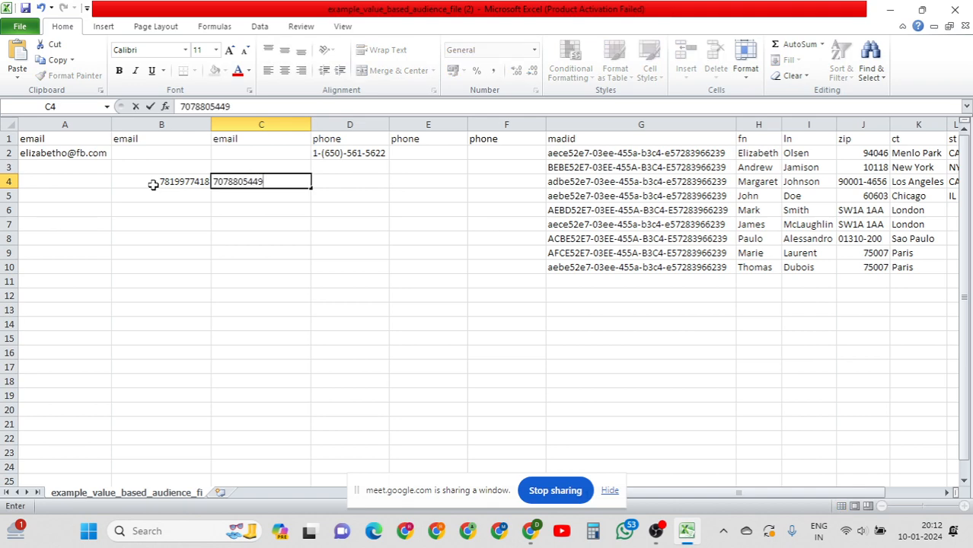
pyautogui.press('Left')
pyautogui.press('Left')
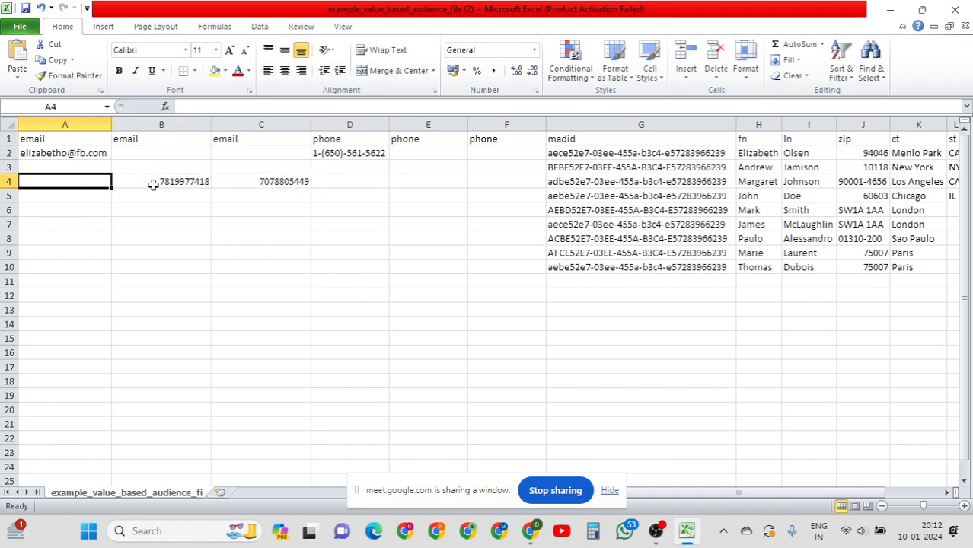
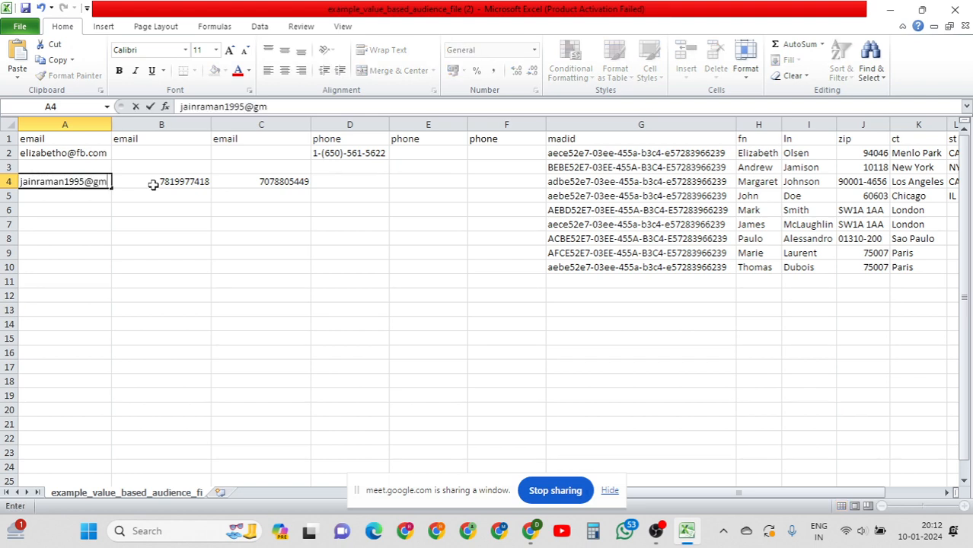
pyautogui.press('Tab')
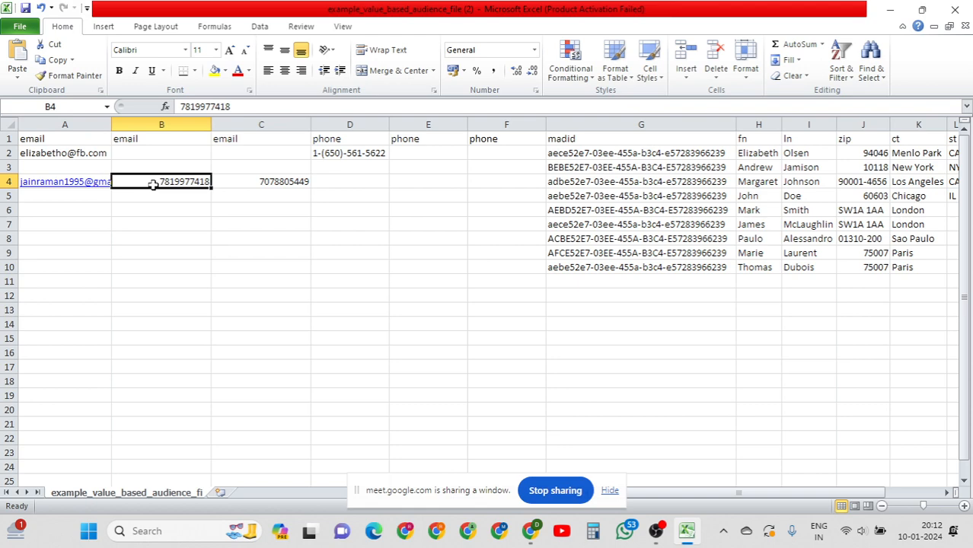
# Clear B4 then undo to restore it, and auto-fit column A to the e-mail.
pyautogui.click(165, 249)
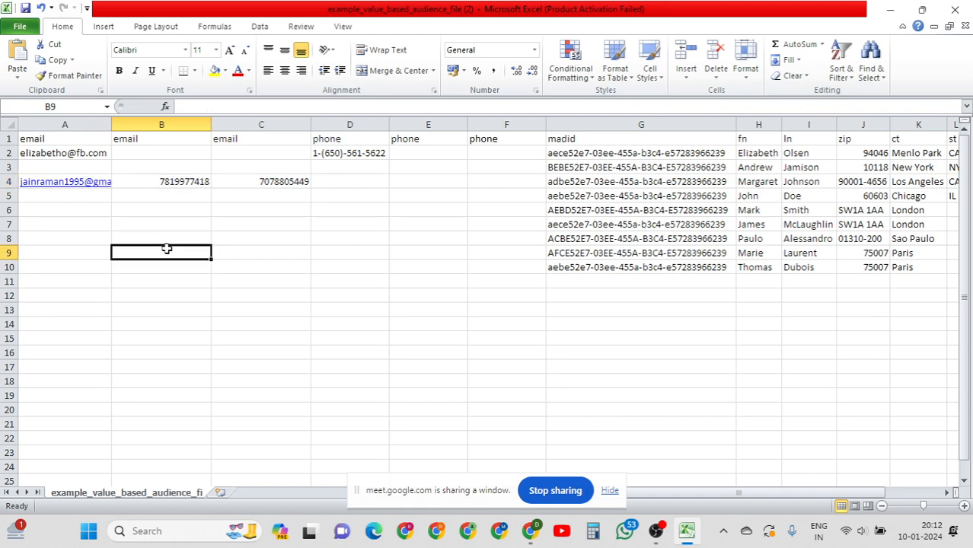
pyautogui.click(136, 182)
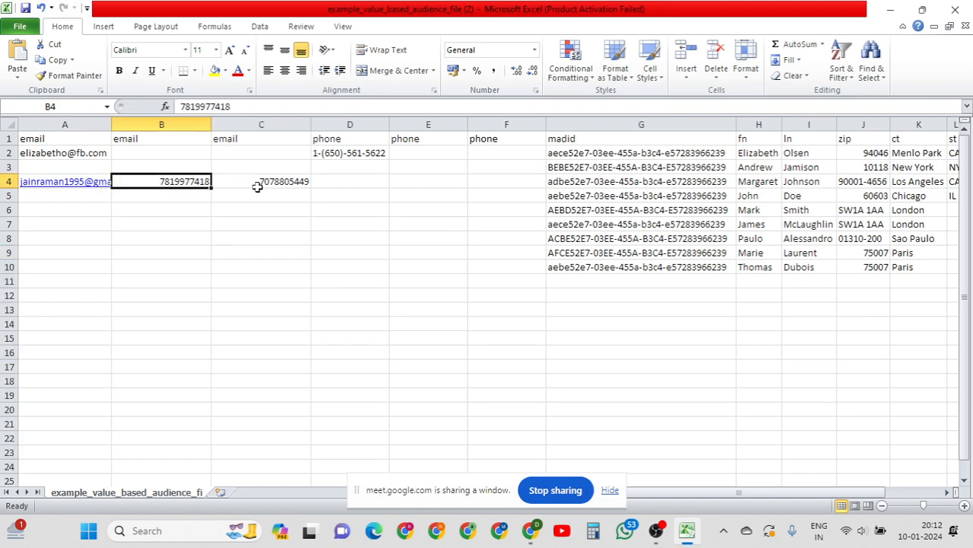
pyautogui.press('Delete')
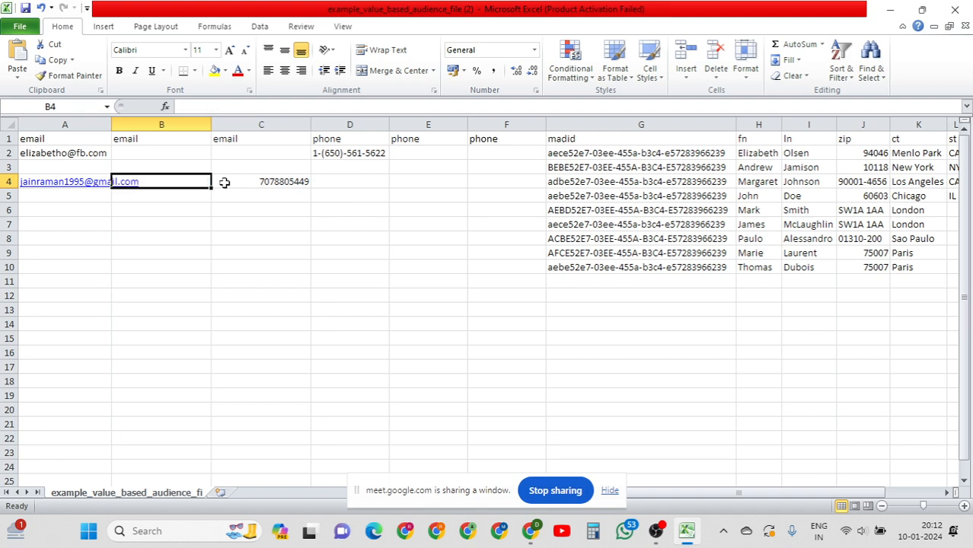
pyautogui.click(271, 181)
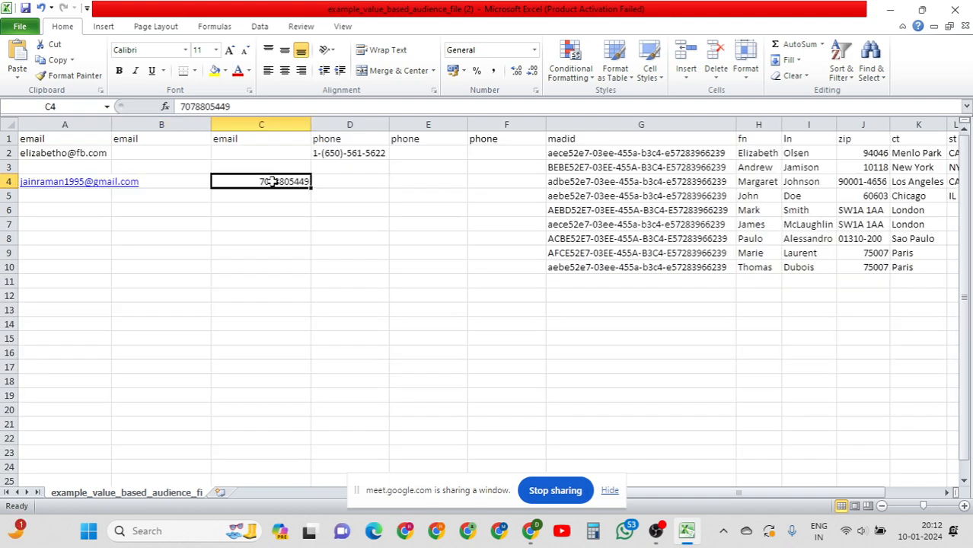
pyautogui.hotkey('ctrl', 'z')
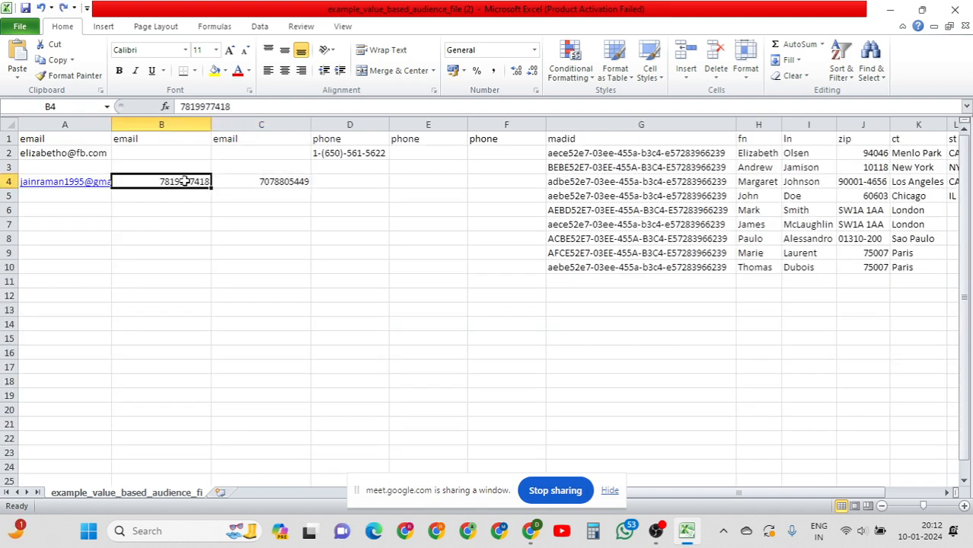
pyautogui.doubleClick(111, 125)
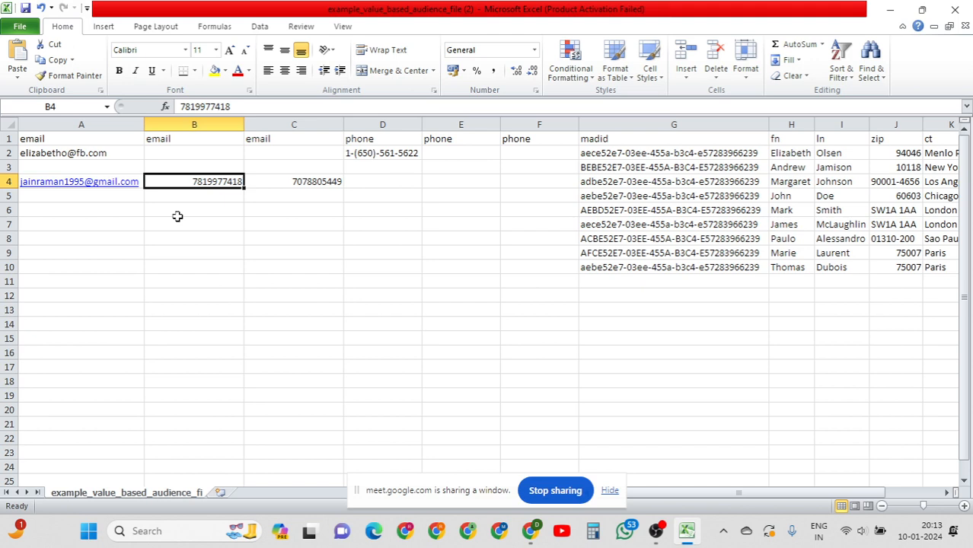
# Delete the e-mail from A4 and the phone number from C4.
pyautogui.click(131, 193)
pyautogui.press('Up')
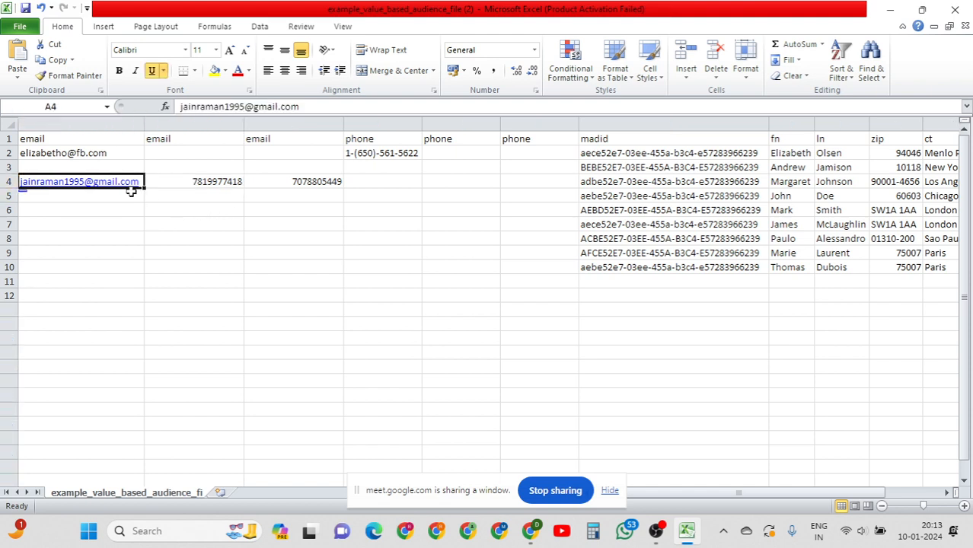
pyautogui.press('Delete')
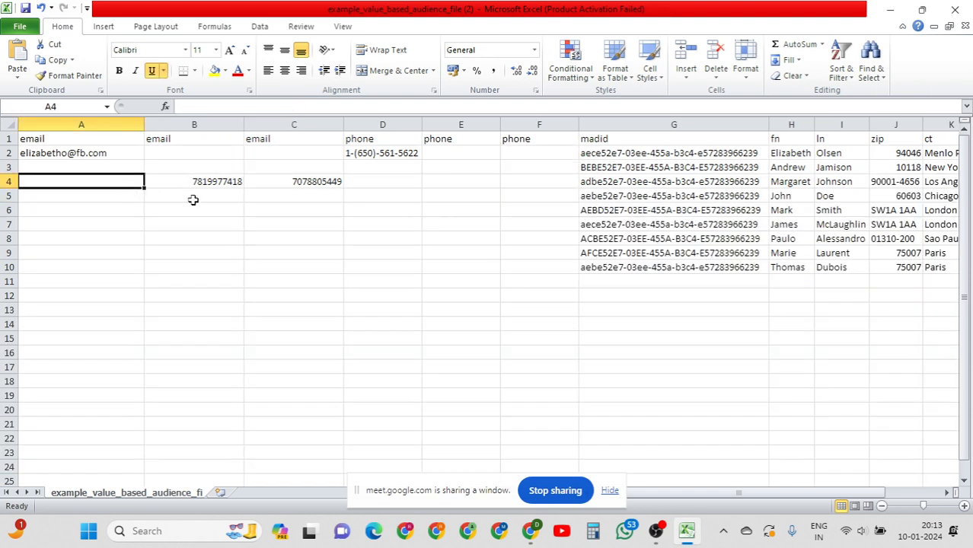
pyautogui.click(237, 186)
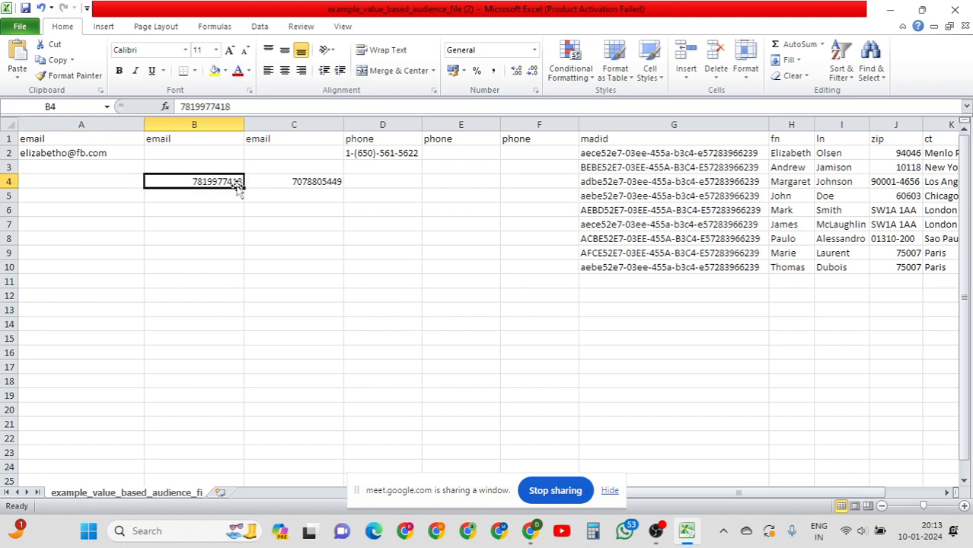
pyautogui.click(291, 185)
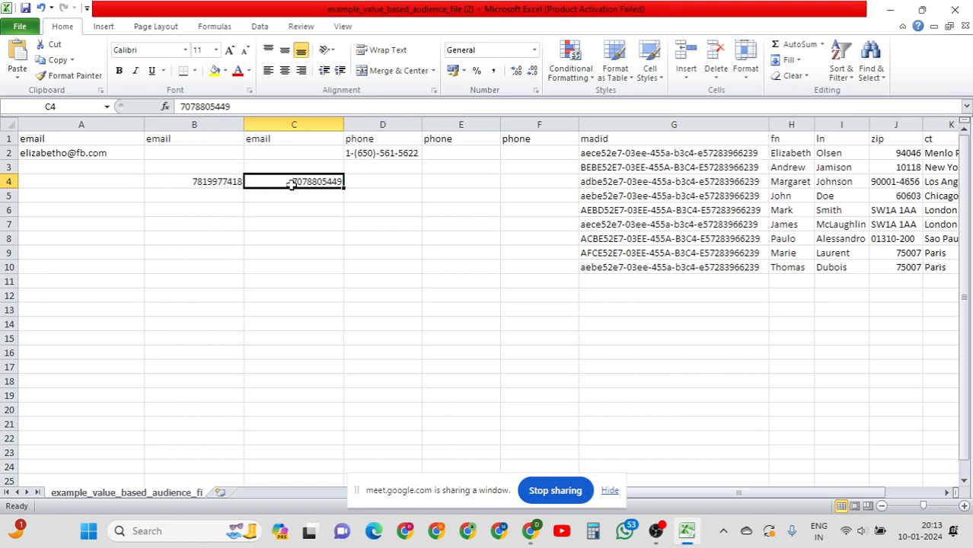
pyautogui.press('Delete')
# Check that only B4 keeps a number, with A4, C4 and column A empty.
pyautogui.click(213, 183)
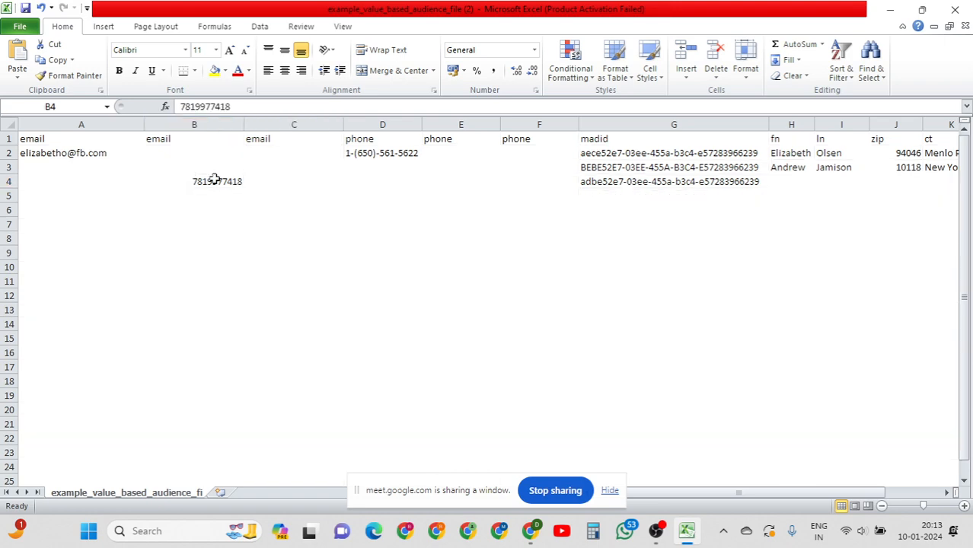
pyautogui.click(109, 183)
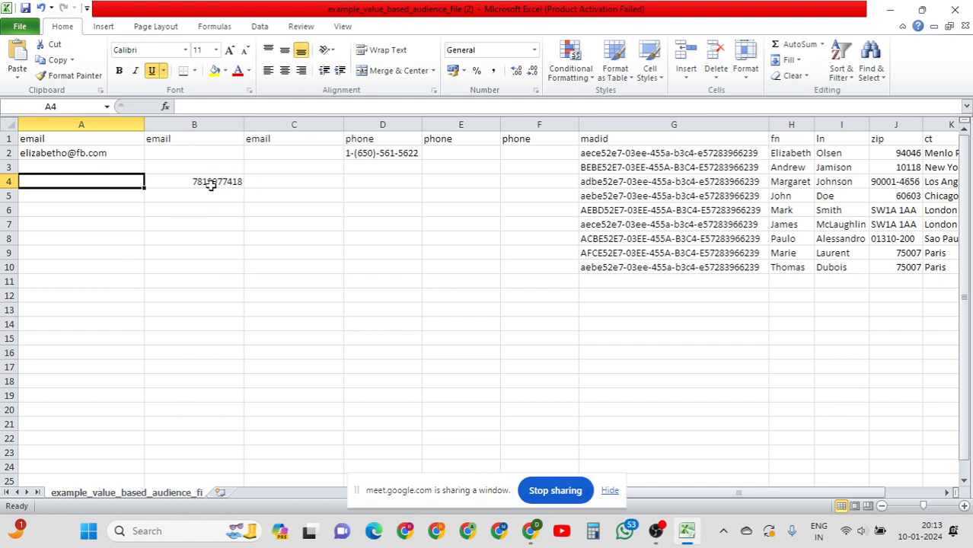
pyautogui.click(285, 180)
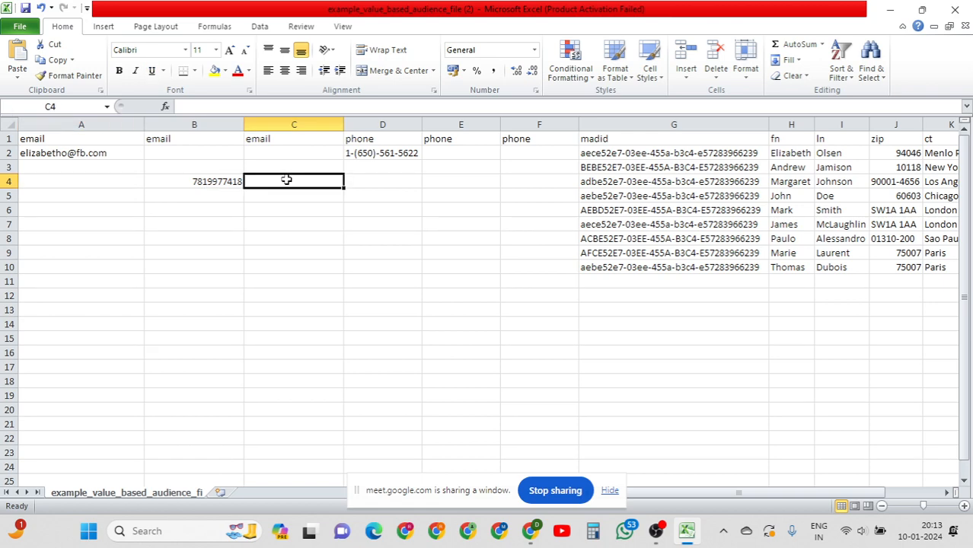
pyautogui.click(111, 185)
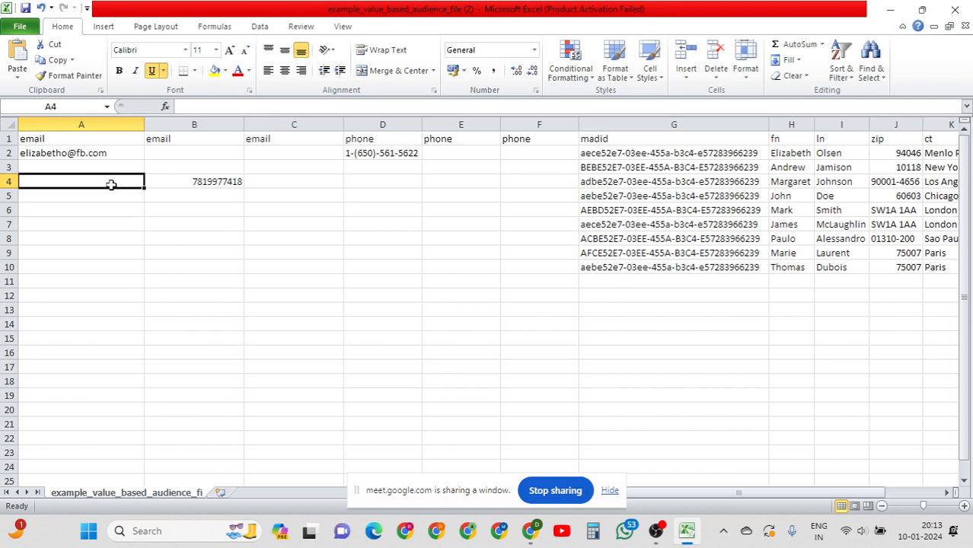
pyautogui.moveTo(109, 155); pyautogui.dragTo(109, 248)
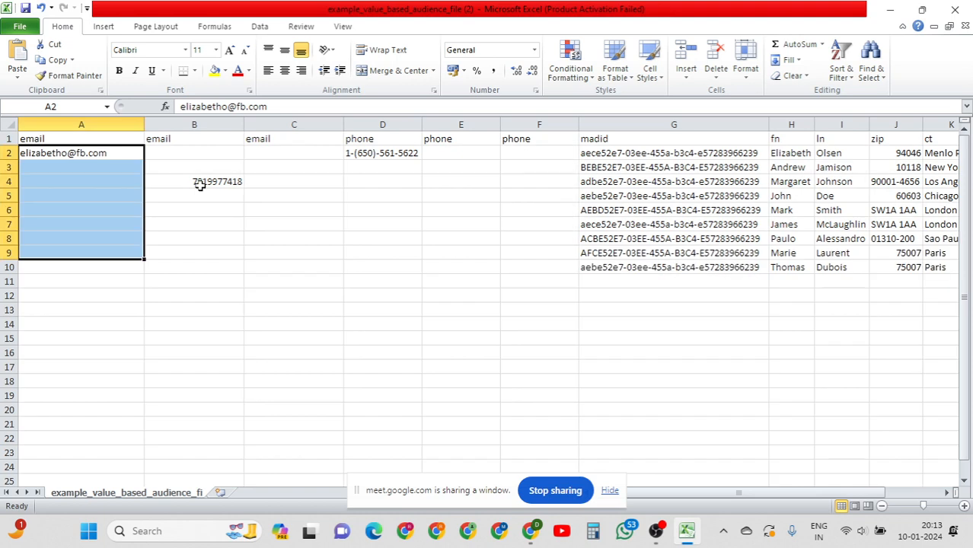
pyautogui.click(201, 188)
pyautogui.click(195, 239)
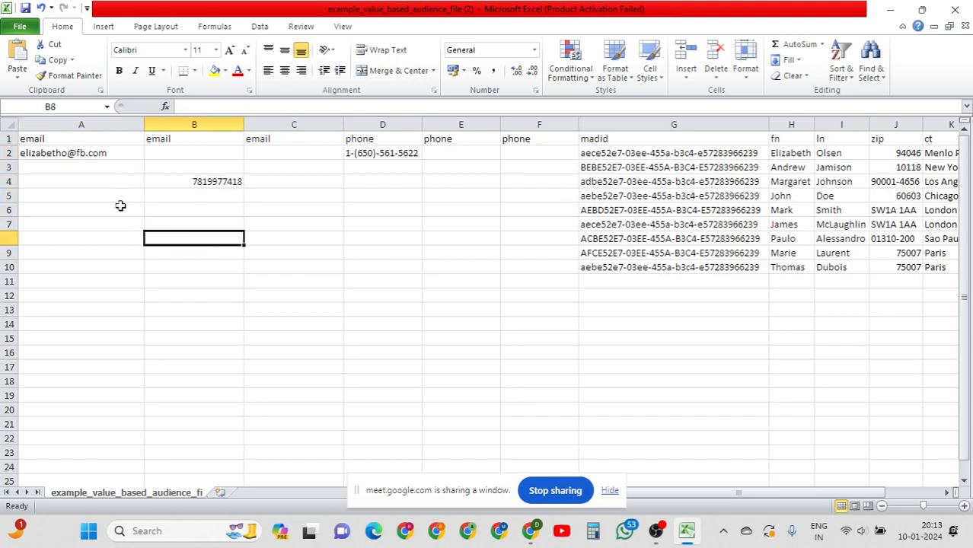
pyautogui.click(200, 181)
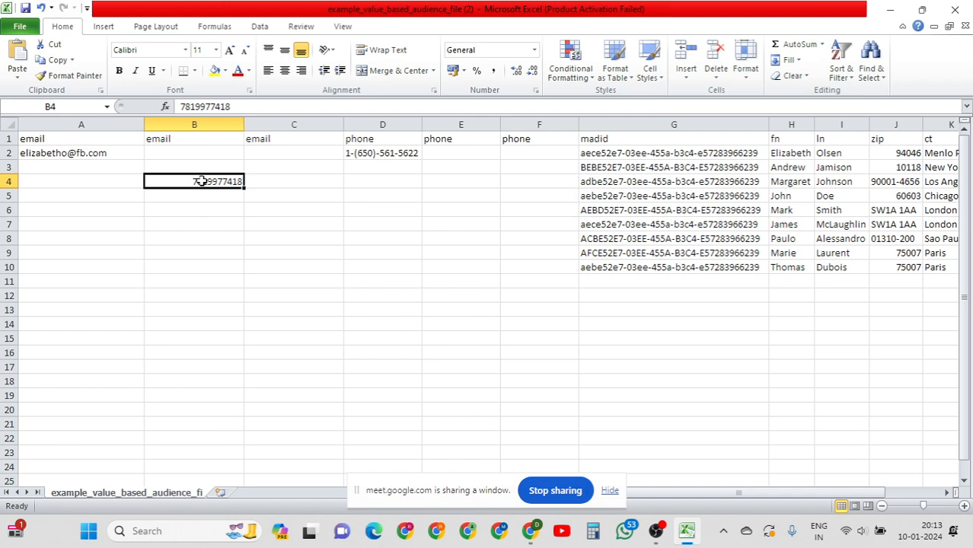
pyautogui.click(87, 184)
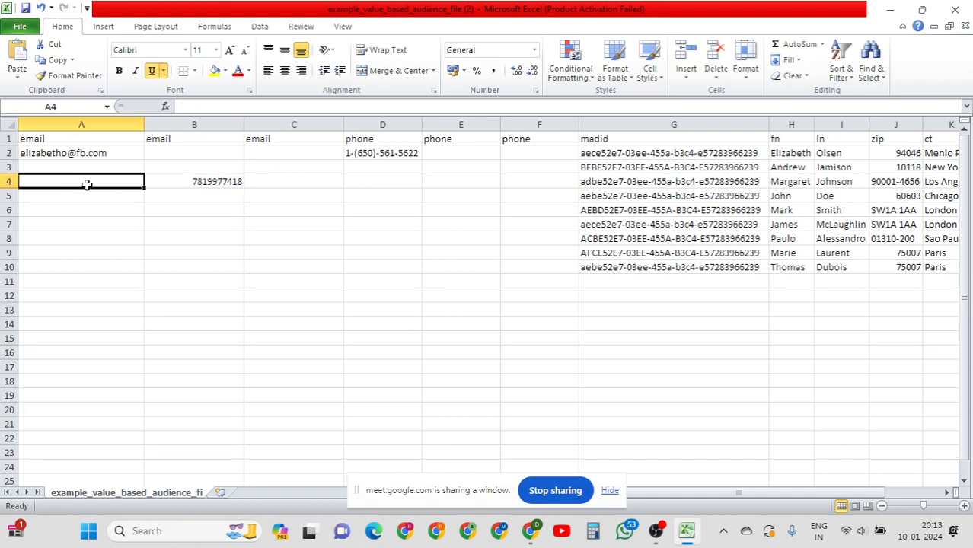
pyautogui.click(199, 183)
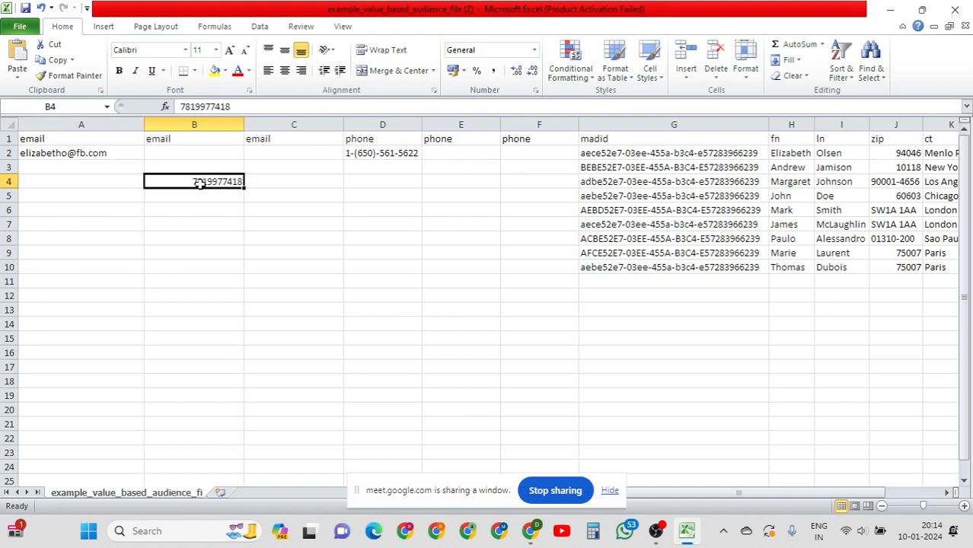
pyautogui.click(537, 533)
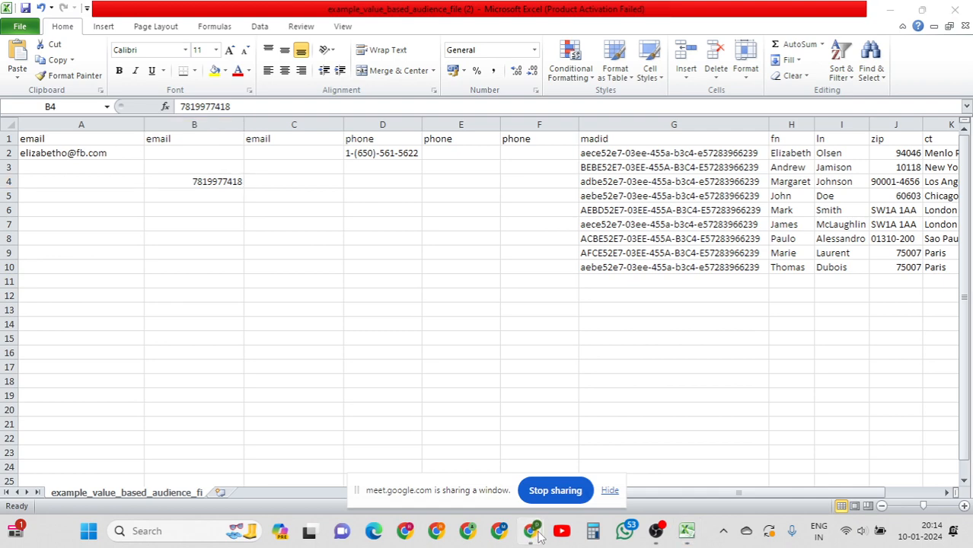
# Bring Meet forward and ignore the infinity-mirror warning to keep presenting Excel.
pyautogui.click(438, 453)
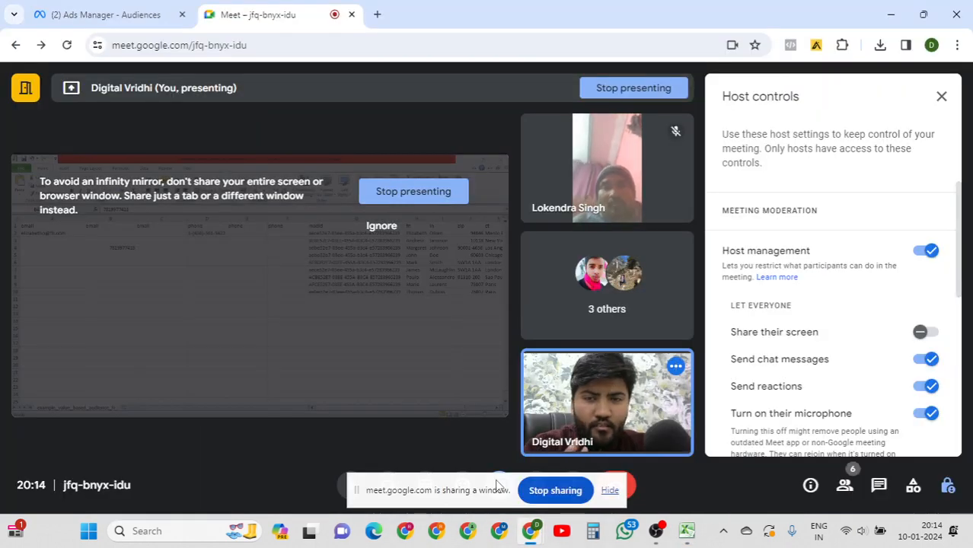
pyautogui.click(381, 226)
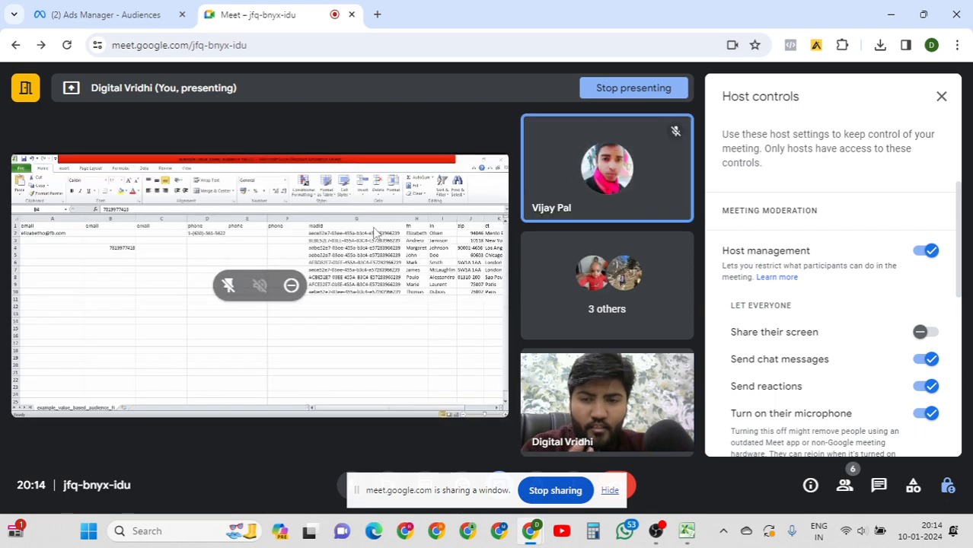
pyautogui.moveTo(533, 531)
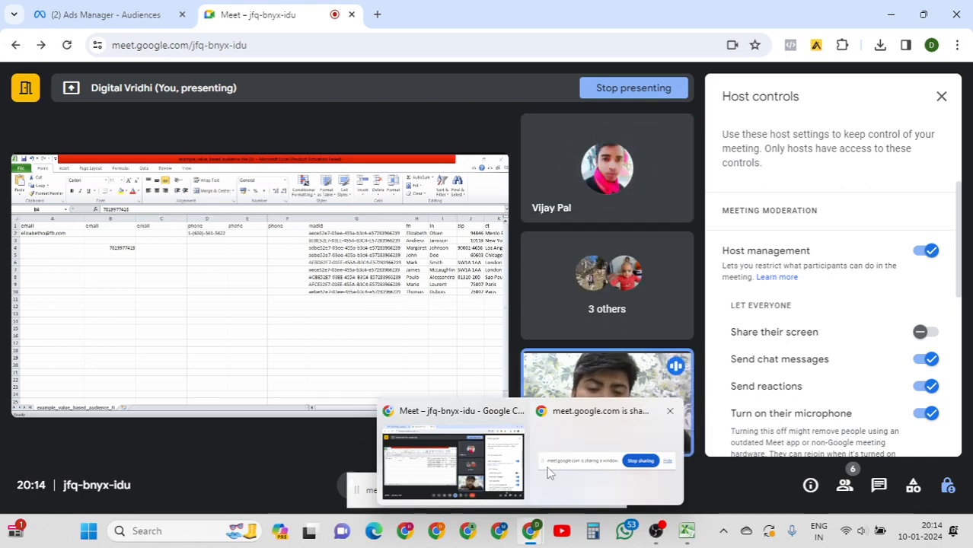
# Switch back to Excel and inspect the madid, name and zip code cells in row 3.
pyautogui.click(686, 532)
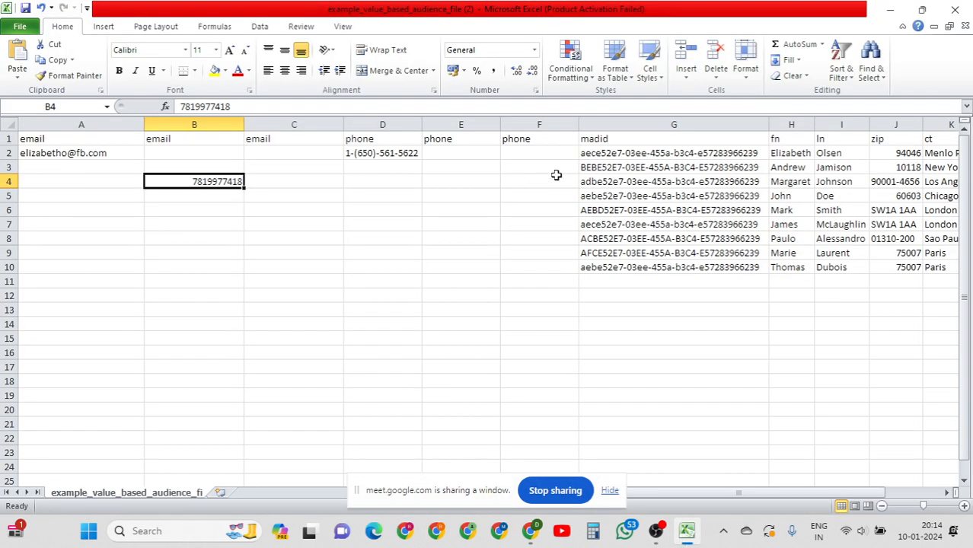
pyautogui.click(594, 166)
pyautogui.press('Right')
pyautogui.press('Right')
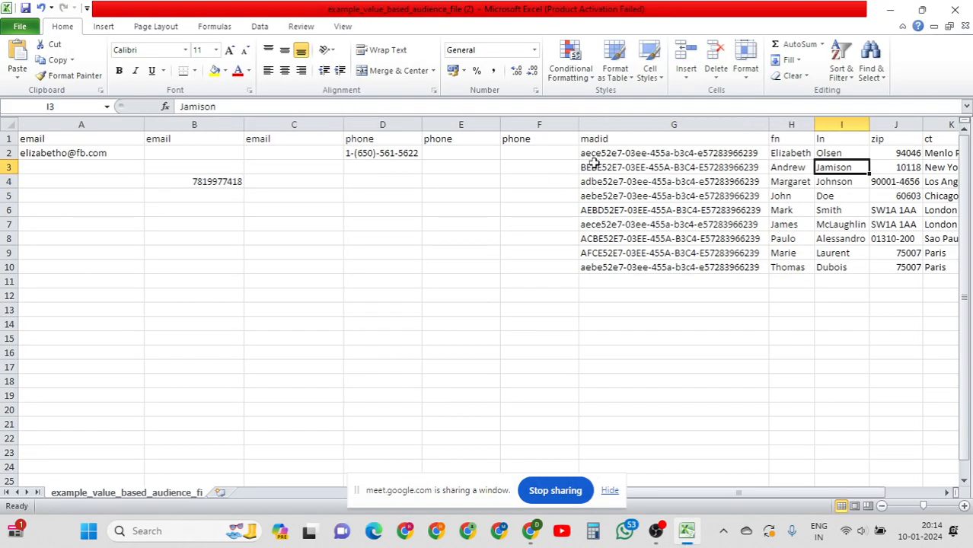
pyautogui.press('Right')
pyautogui.press('Right')
pyautogui.press('Right')
pyautogui.press('Right')
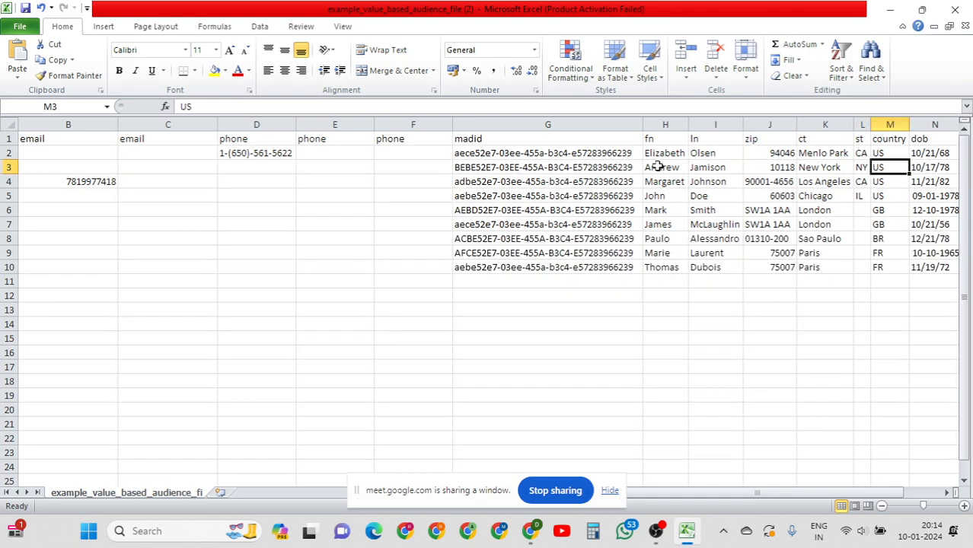
pyautogui.click(657, 166)
pyautogui.click(752, 176)
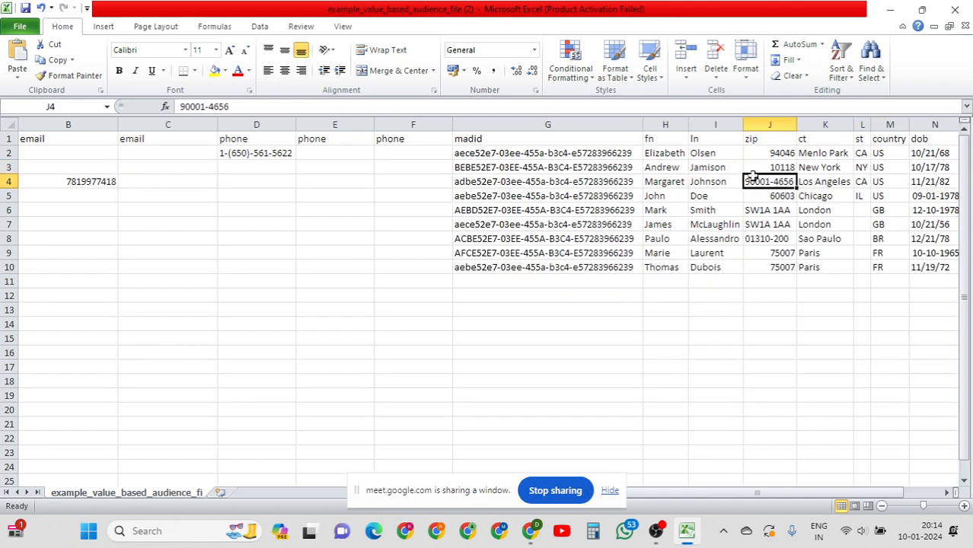
pyautogui.click(764, 167)
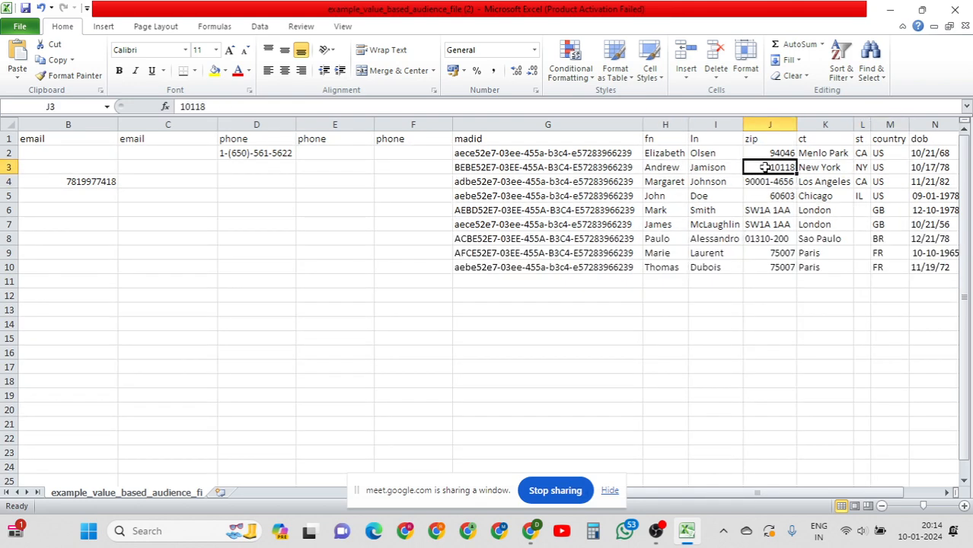
# Move along row 3 past country, dob, birth year and age to the uid and value columns.
pyautogui.press('Right')
pyautogui.press('Right')
pyautogui.press('Right')
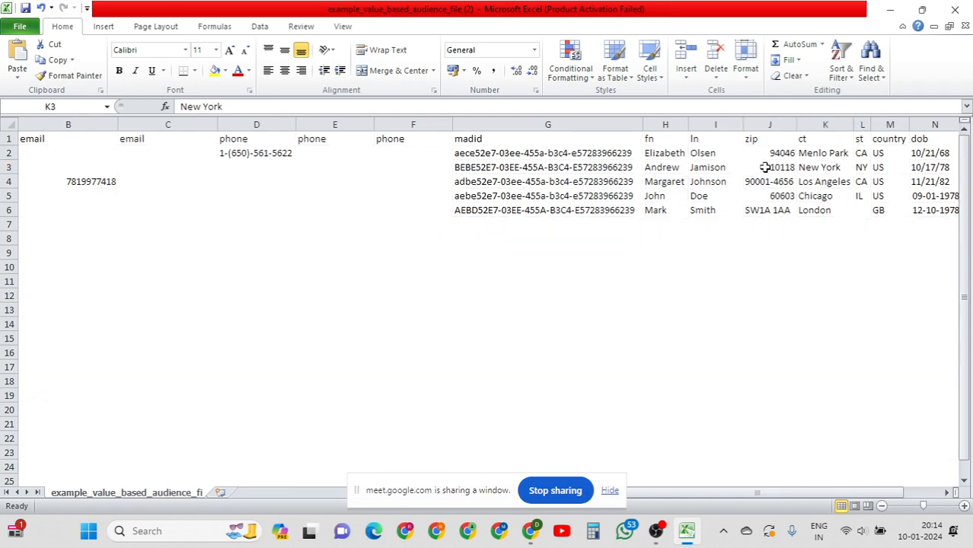
pyautogui.press('Right')
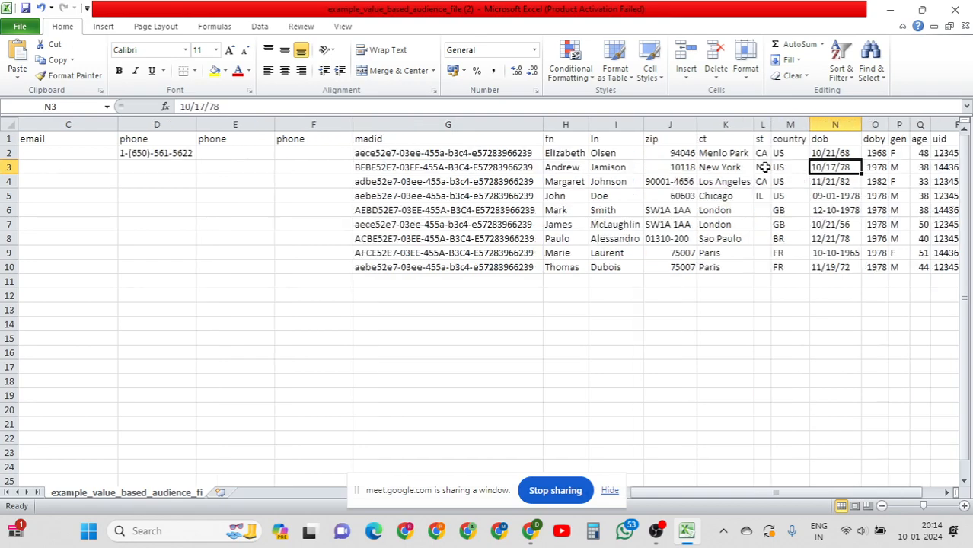
pyautogui.press('Right')
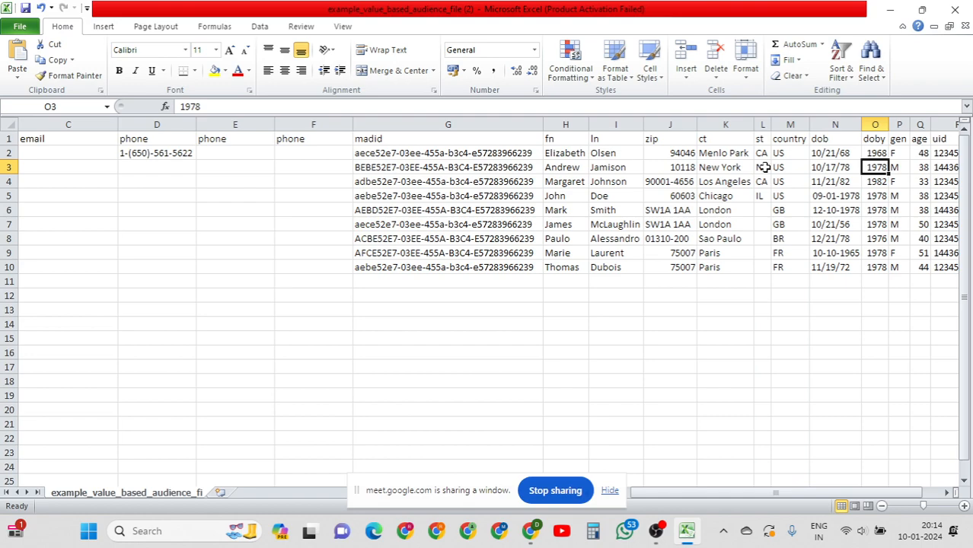
pyautogui.press('Right')
pyautogui.press('Right')
pyautogui.press('Left')
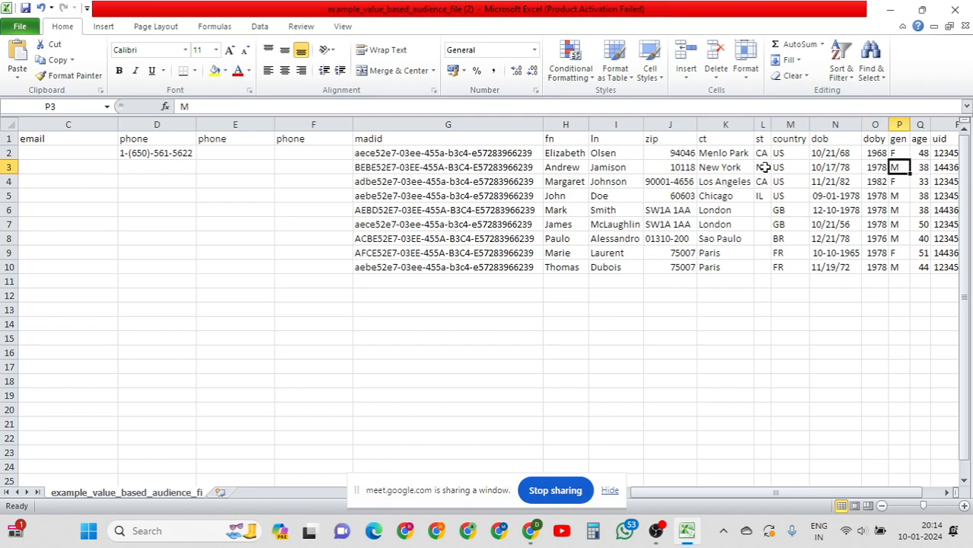
pyautogui.press('Right')
pyautogui.press('Right')
pyautogui.press('Right')
pyautogui.press('Right')
pyautogui.press('Right')
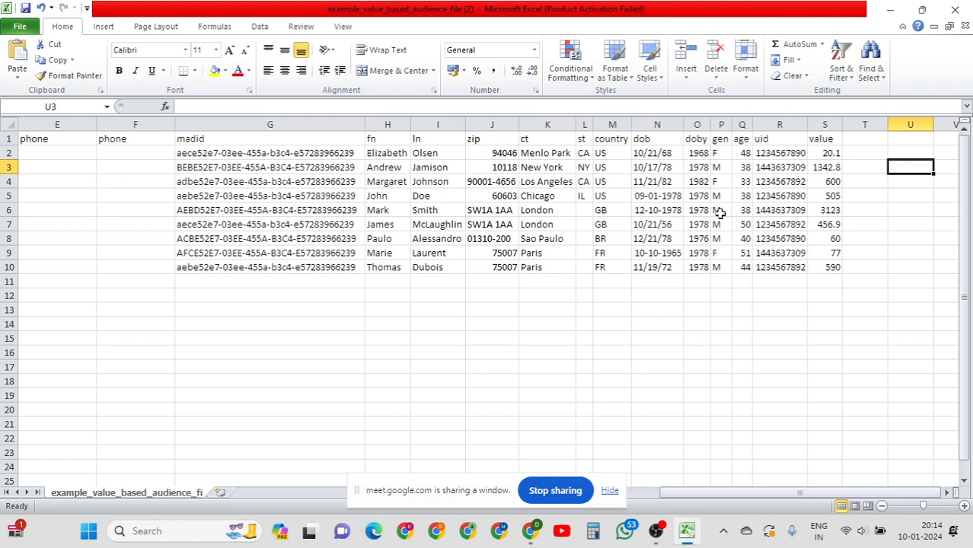
# Select the value column S2:S10 to review the nine purchase amounts.
pyautogui.moveTo(810, 158); pyautogui.dragTo(825, 266)
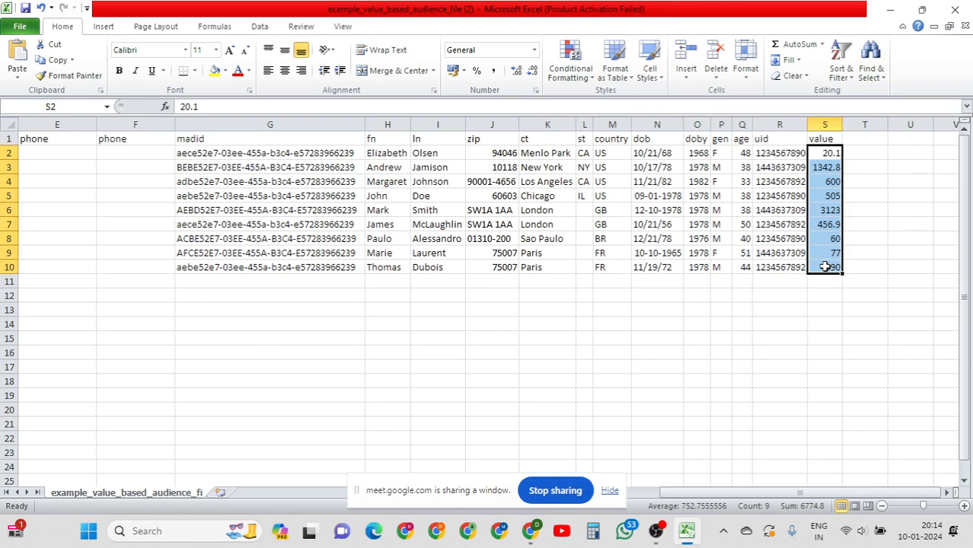
pyautogui.moveTo(832, 152); pyautogui.dragTo(836, 285)
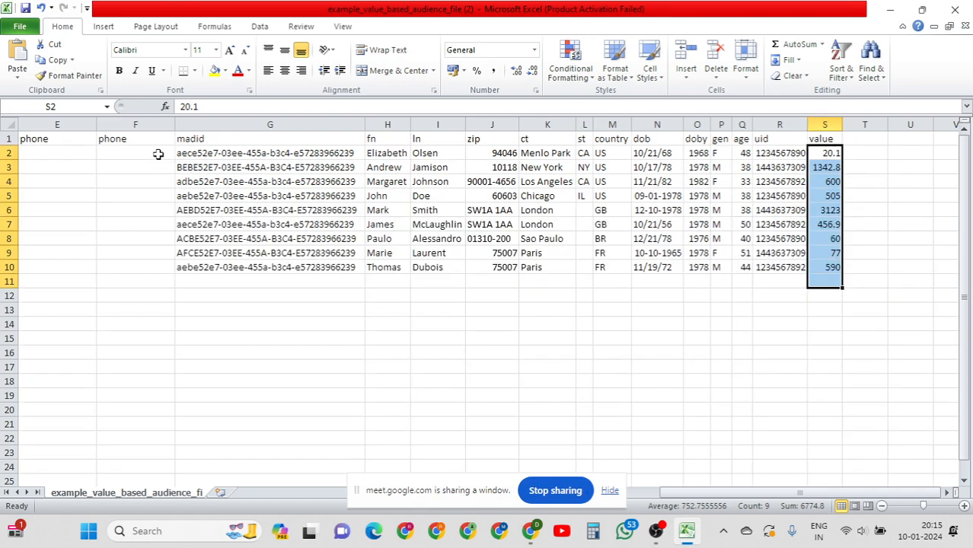
pyautogui.moveTo(158, 156); pyautogui.dragTo(637, 278)
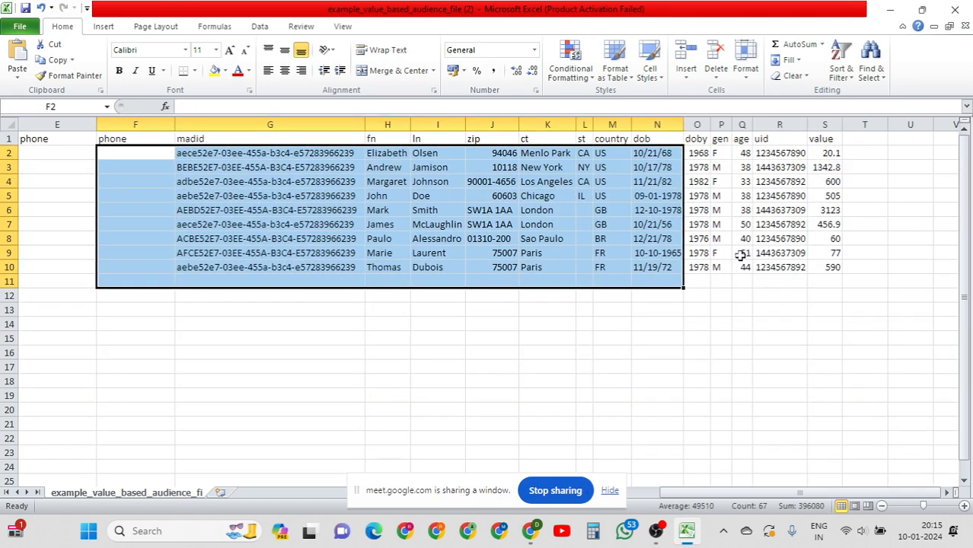
pyautogui.moveTo(839, 152); pyautogui.dragTo(834, 281)
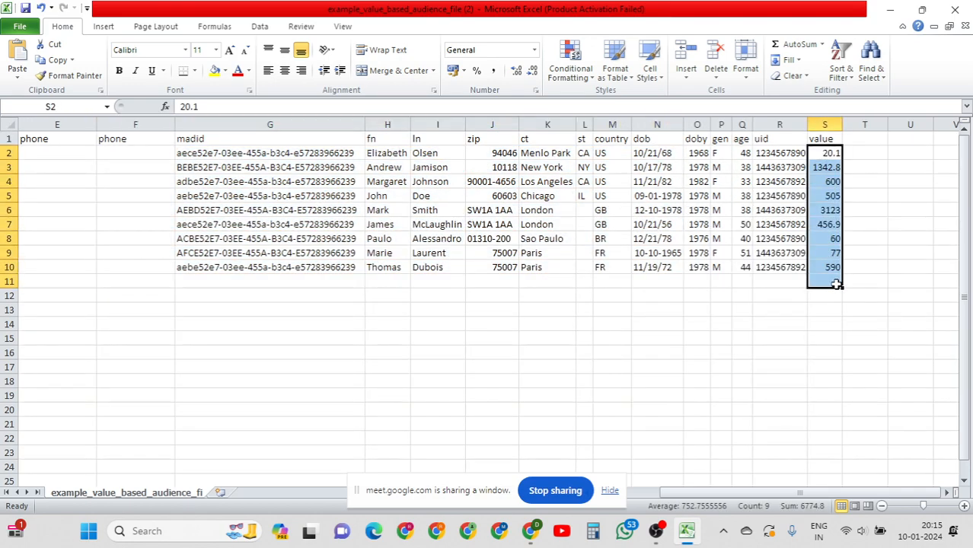
pyautogui.click(820, 153)
pyautogui.write('499')
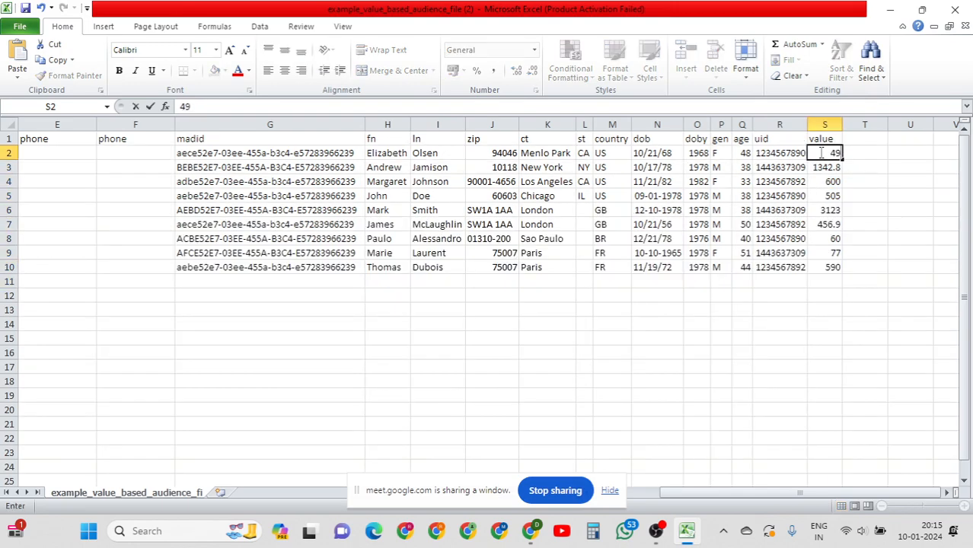
pyautogui.press('Return')
pyautogui.press('Down')
pyautogui.press('Down')
pyautogui.press('Down')
pyautogui.press('Down')
pyautogui.press('Down')
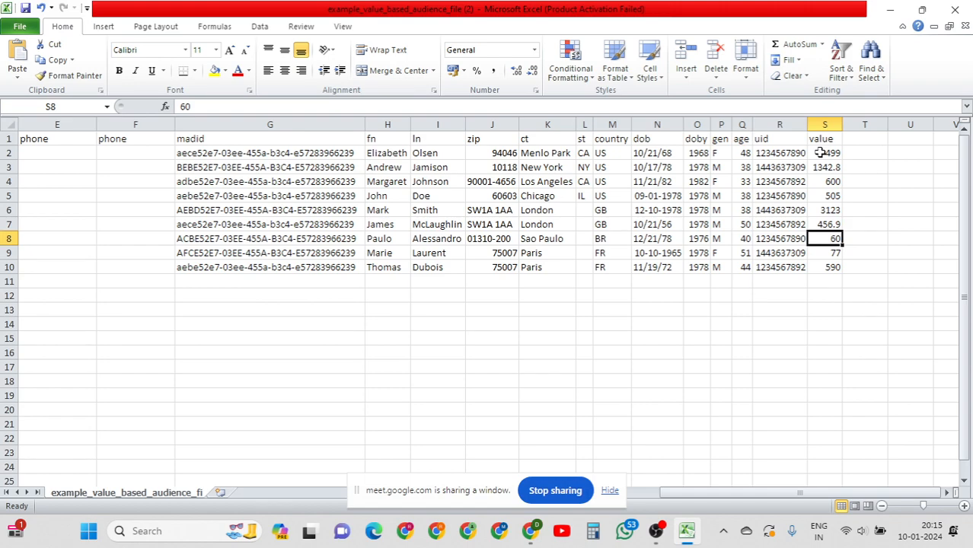
pyautogui.moveTo(820, 153); pyautogui.dragTo(813, 272)
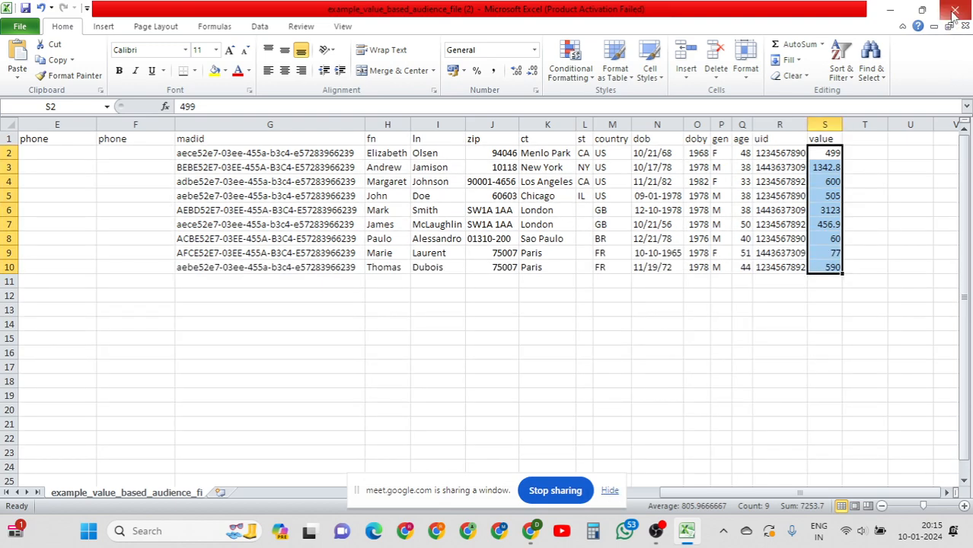
pyautogui.click(709, 356)
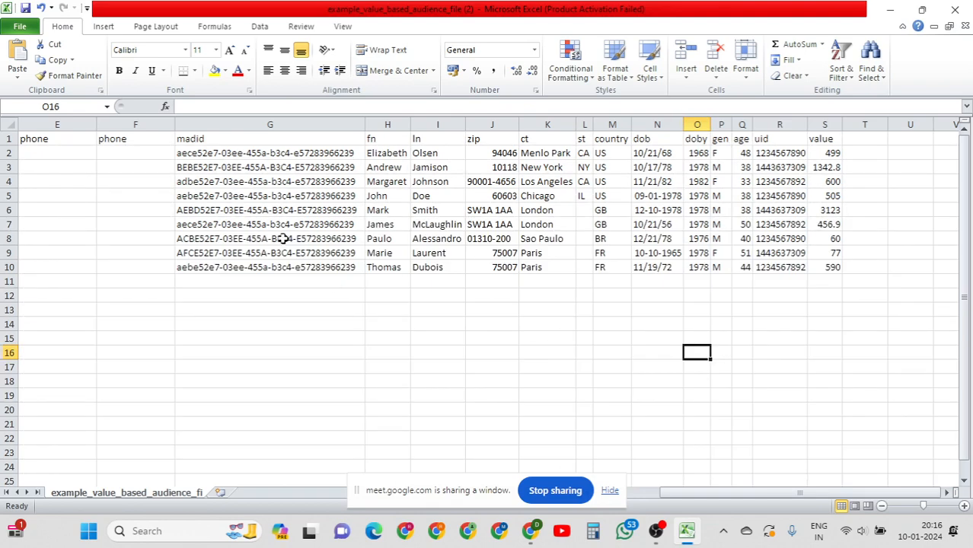
# Review the madid values G2:G10 and value figures S2:S10, then close the workbook.
pyautogui.click(191, 156)
pyautogui.moveTo(191, 156); pyautogui.dragTo(239, 272)
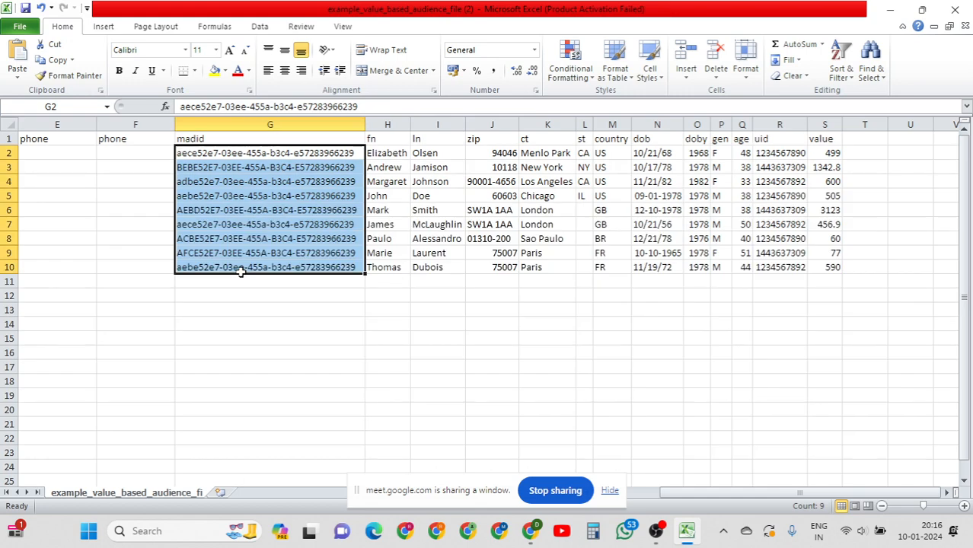
pyautogui.click(230, 167)
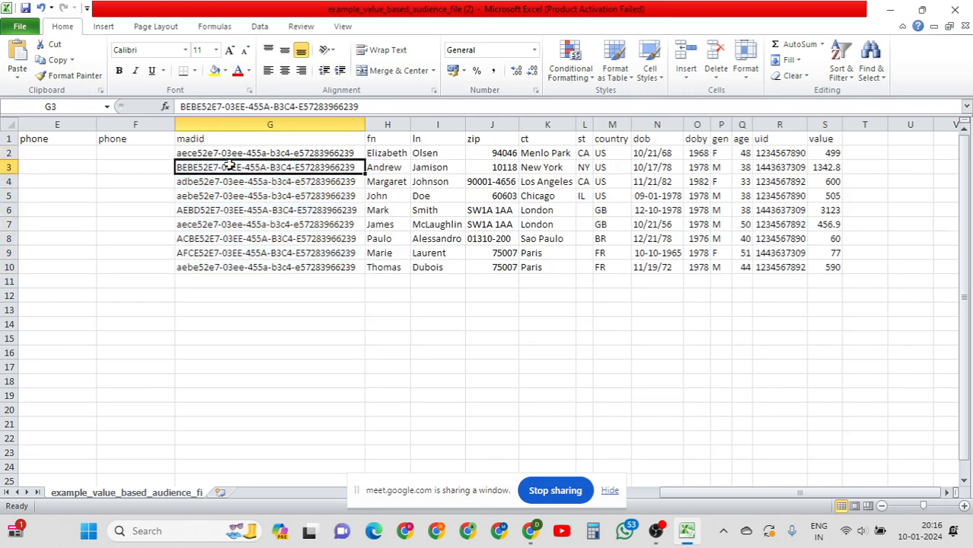
pyautogui.moveTo(825, 154); pyautogui.dragTo(828, 268)
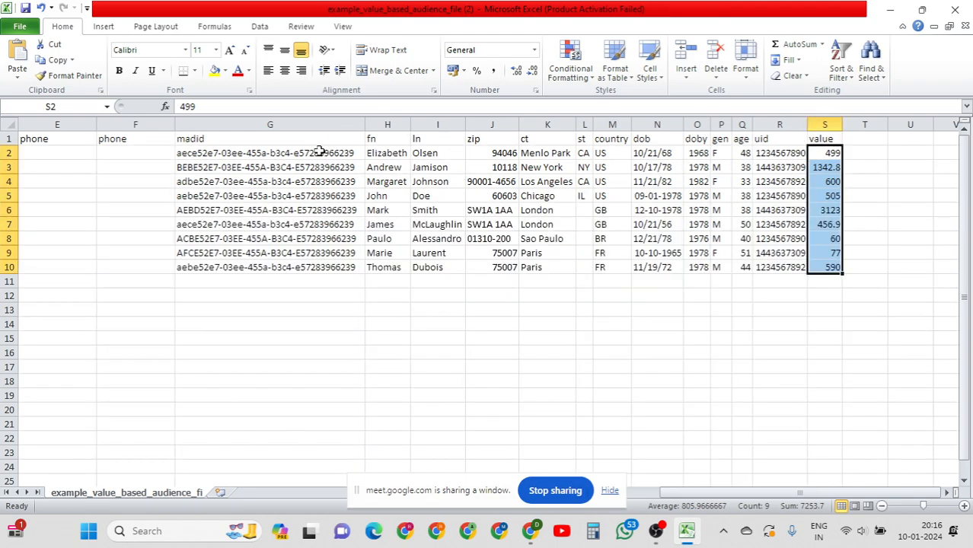
pyautogui.moveTo(320, 153); pyautogui.dragTo(348, 279)
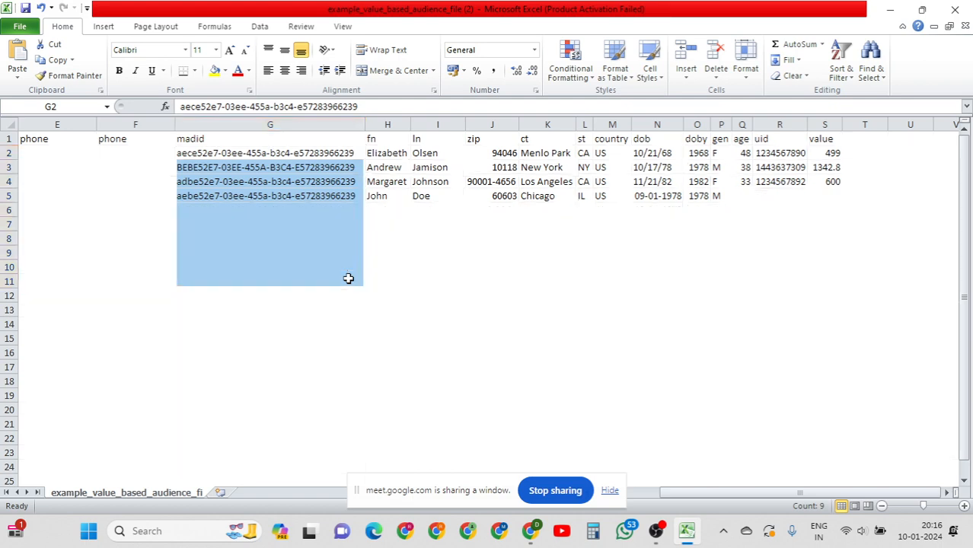
pyautogui.click(609, 491)
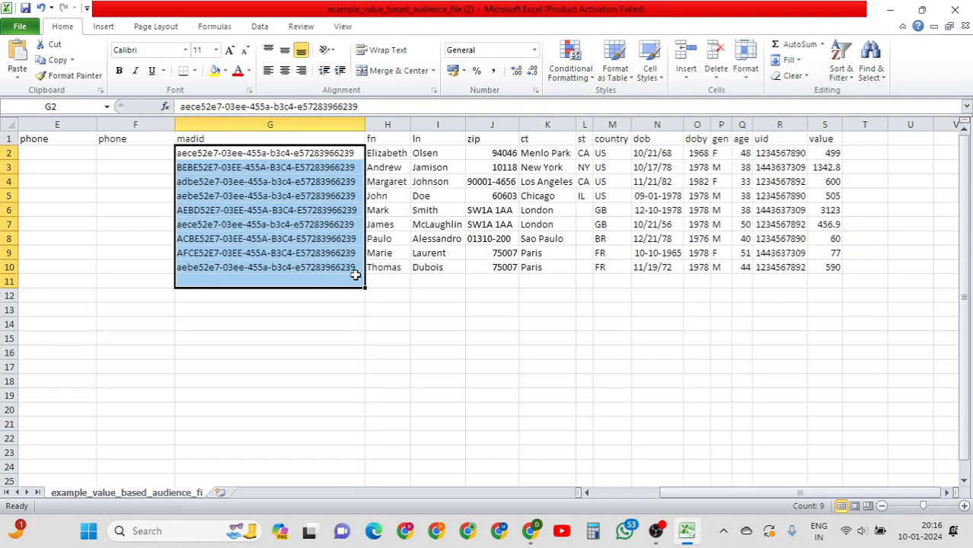
pyautogui.click(958, 11)
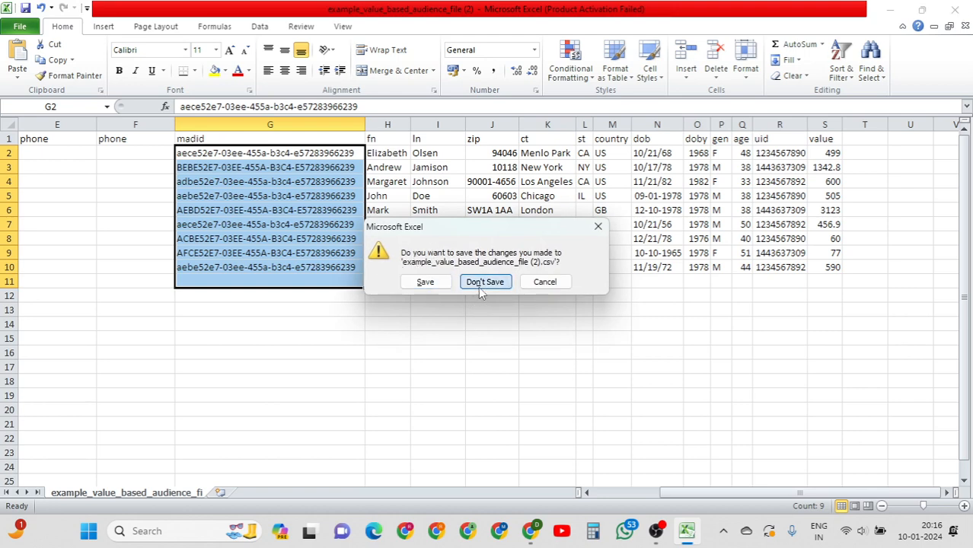
# Close Excel without saving and switch the Meet presentation to the Ads Manager - Audiences tab.
pyautogui.click(484, 282)
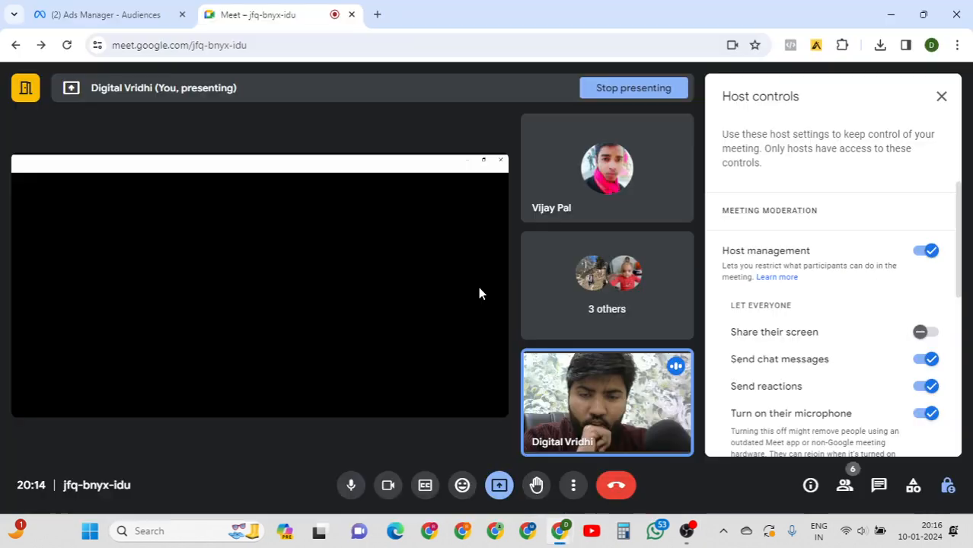
pyautogui.click(500, 488)
pyautogui.click(550, 441)
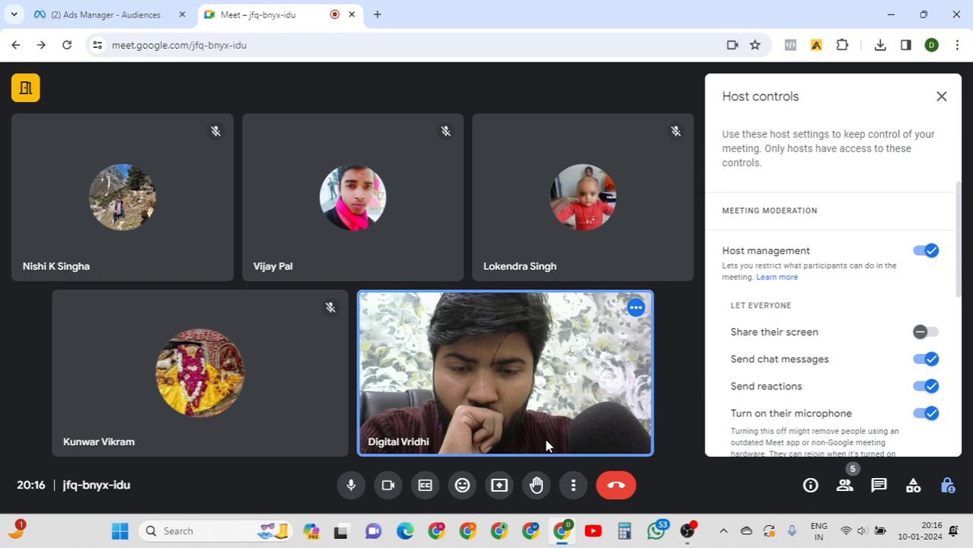
pyautogui.click(499, 487)
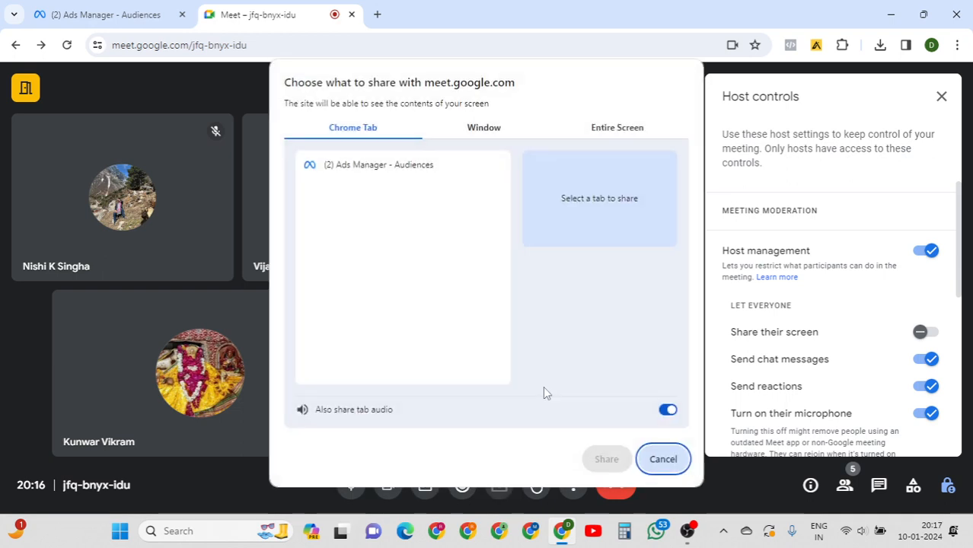
pyautogui.click(378, 172)
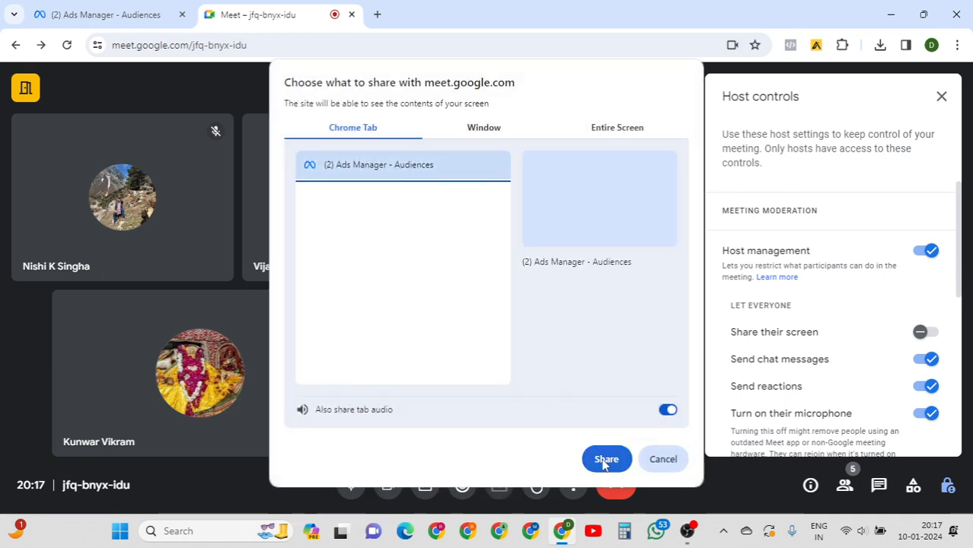
pyautogui.click(606, 460)
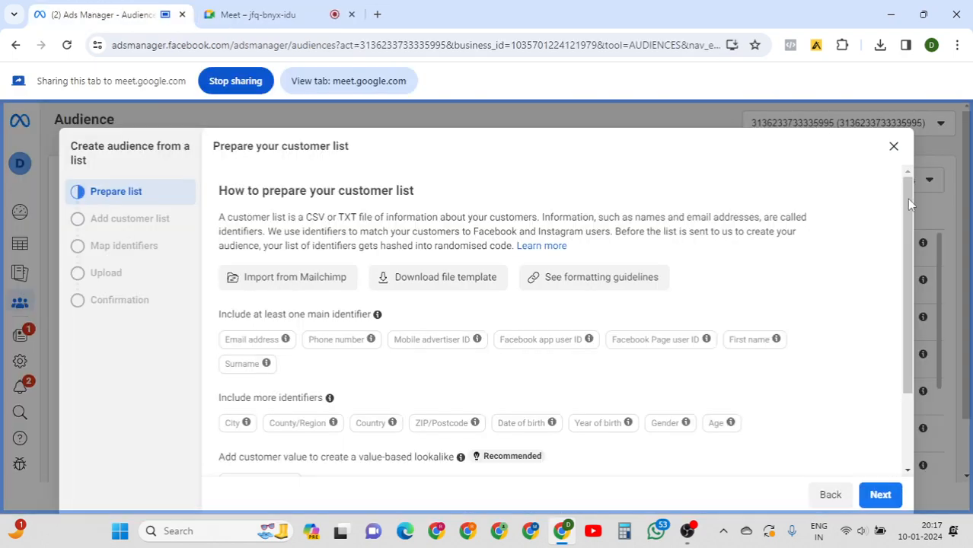
# Close the preparation dialog and start a Customer list Custom Audience, advancing to Add customer list.
pyautogui.moveTo(907, 199); pyautogui.dragTo(897, 324)
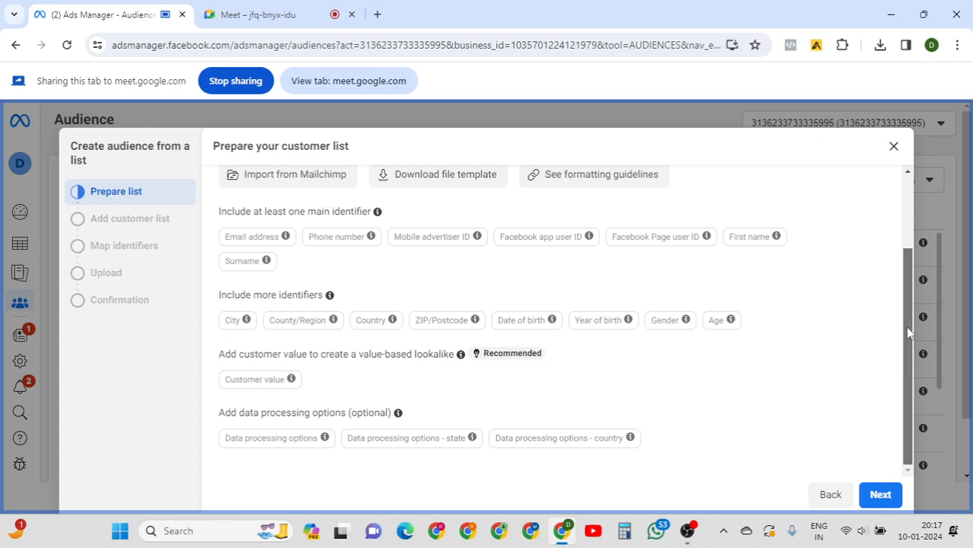
pyautogui.moveTo(906, 304); pyautogui.dragTo(910, 223)
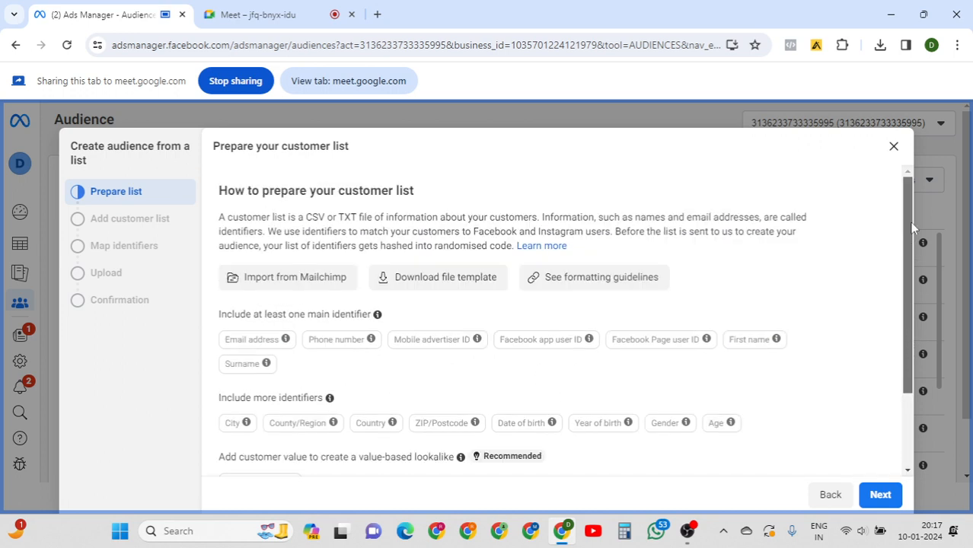
pyautogui.click(894, 146)
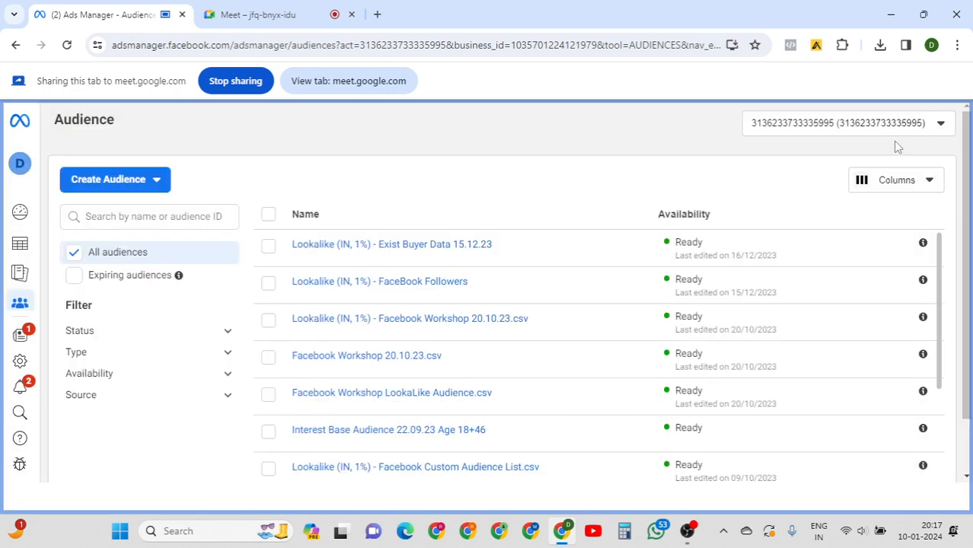
pyautogui.click(148, 183)
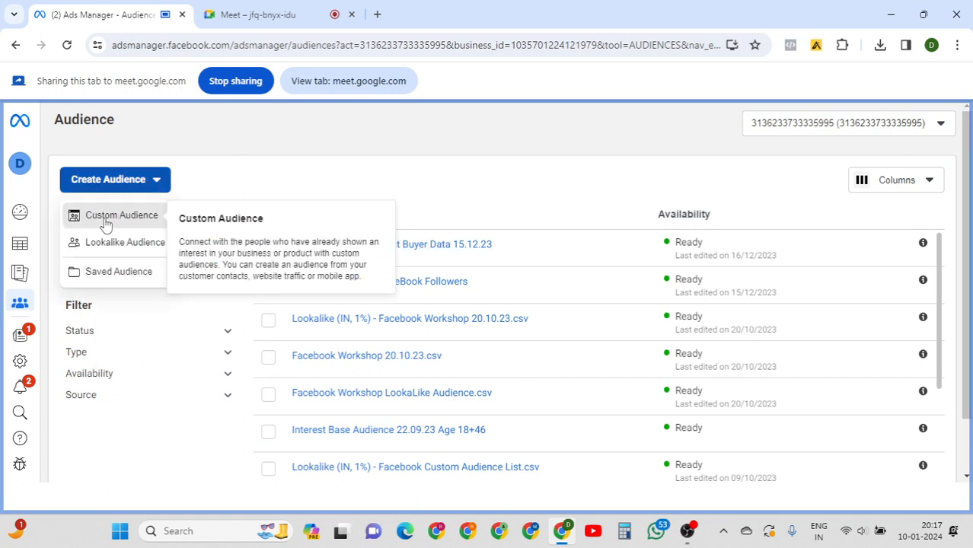
pyautogui.click(106, 220)
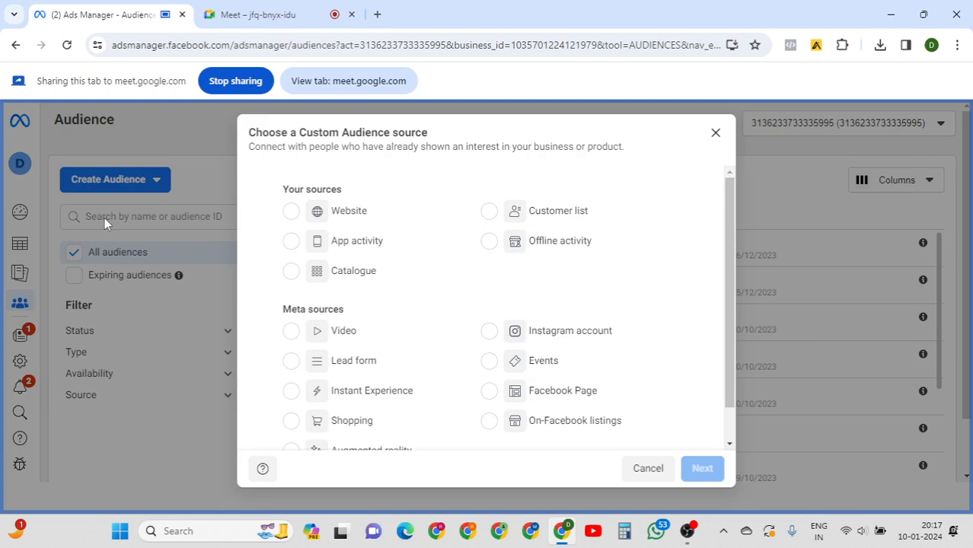
pyautogui.click(548, 217)
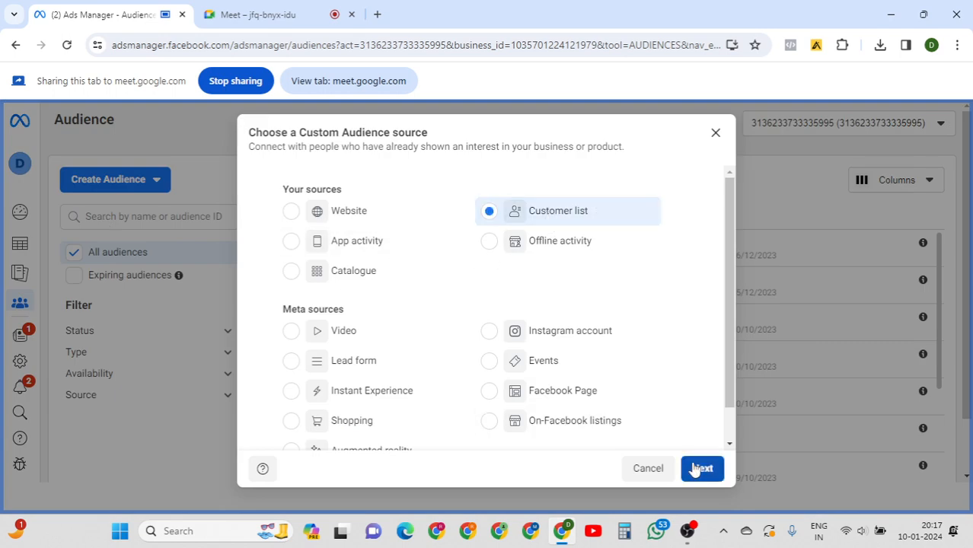
pyautogui.click(699, 468)
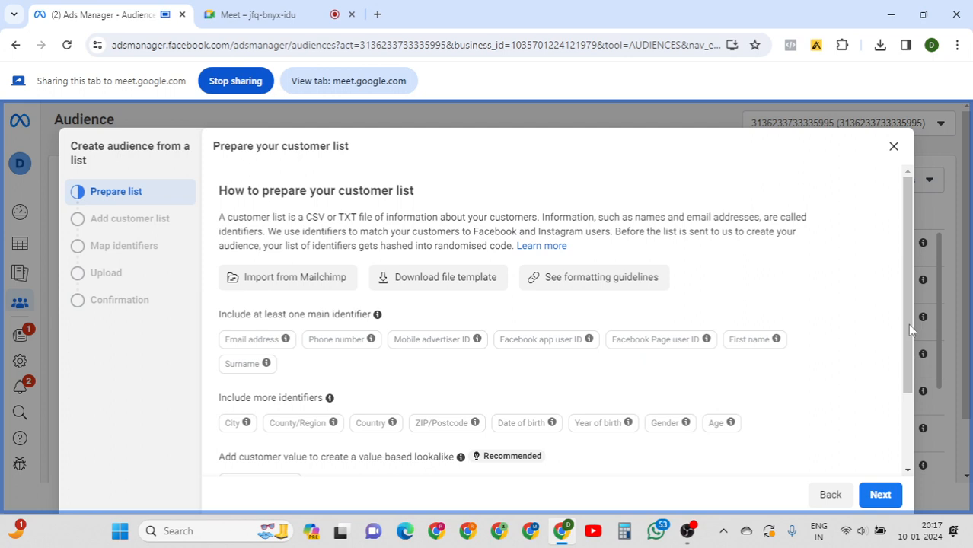
pyautogui.scroll(-2, 911, 411)
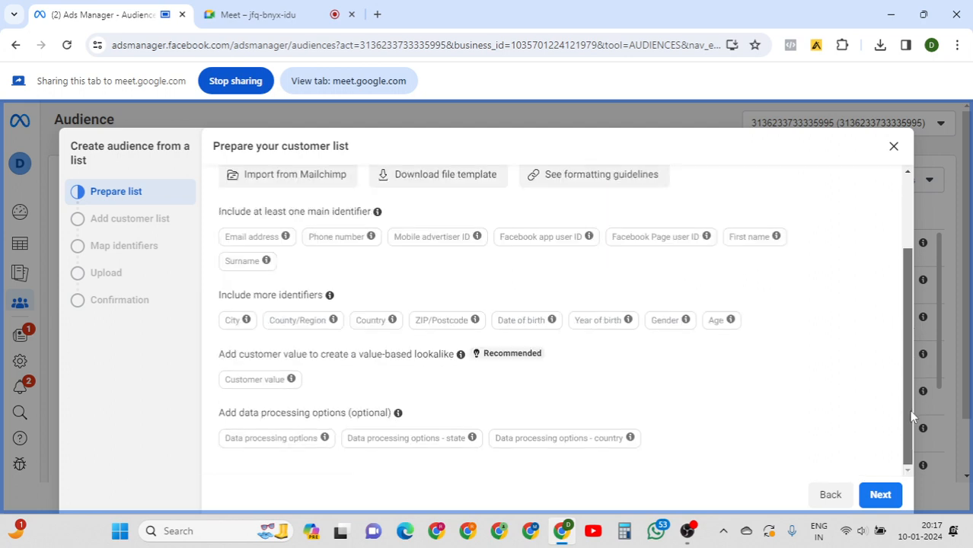
pyautogui.click(878, 495)
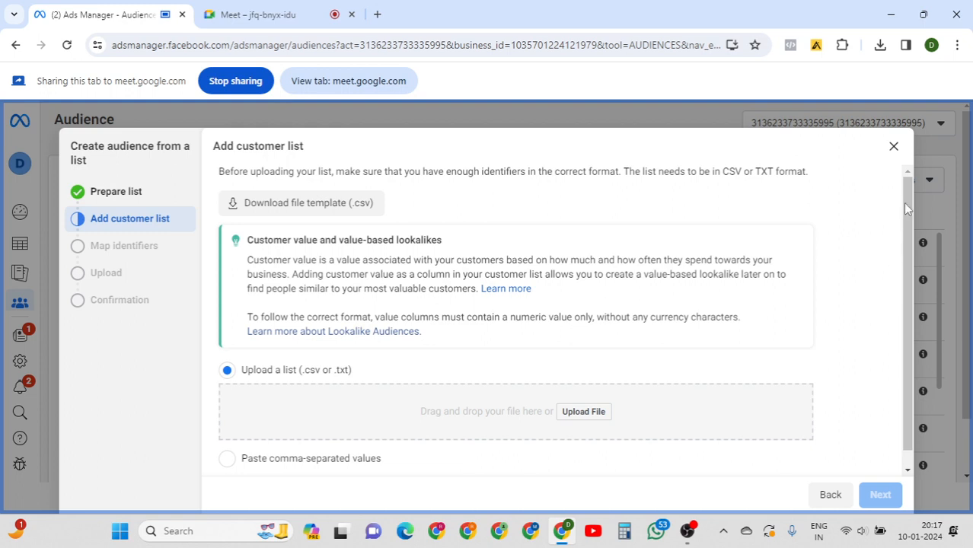
# Upload example_value_based_audience_file (2).csv from the Downloads folder as the customer list.
pyautogui.moveTo(906, 207); pyautogui.dragTo(905, 241)
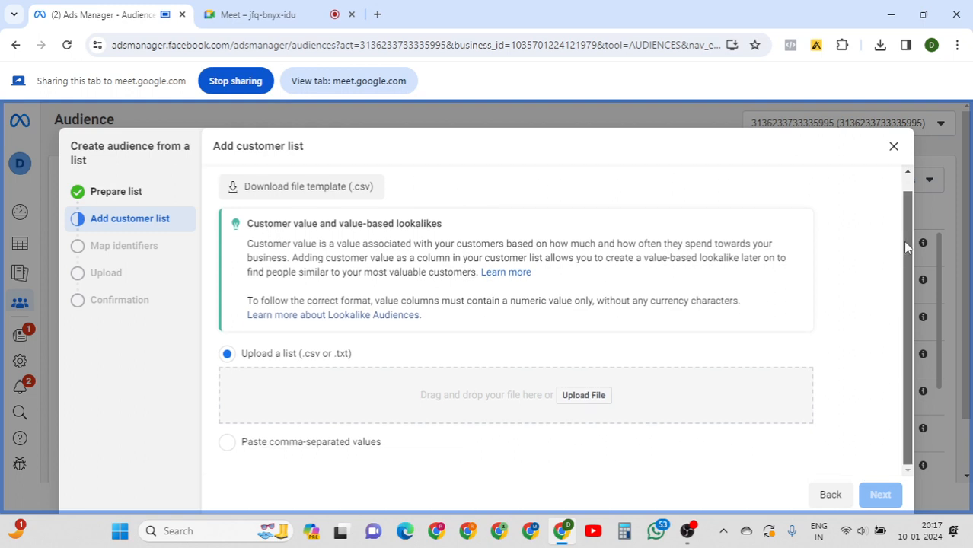
pyautogui.click(581, 396)
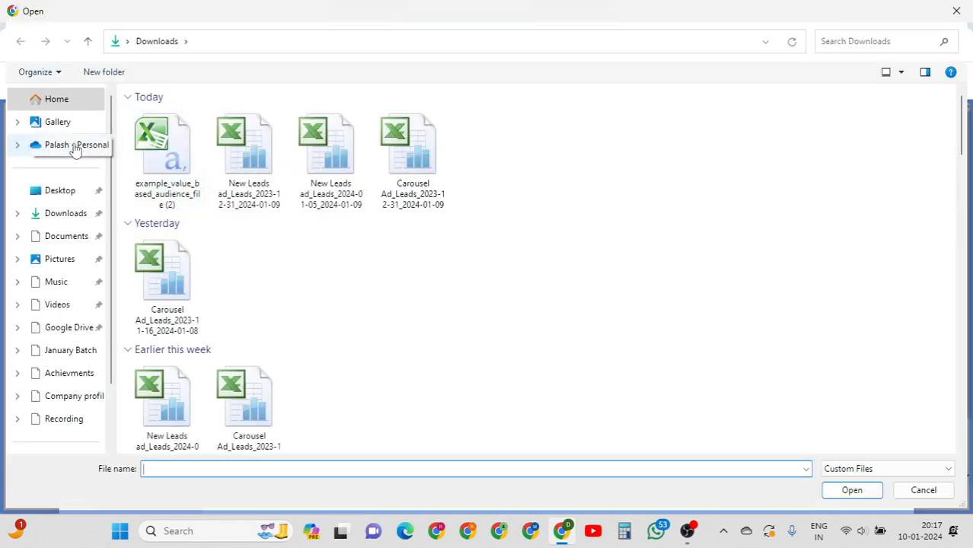
pyautogui.click(66, 216)
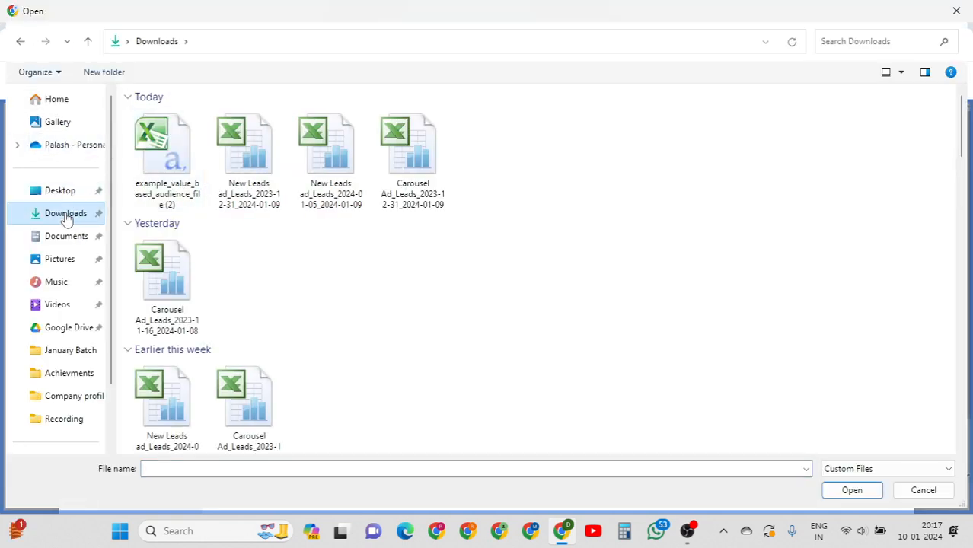
pyautogui.doubleClick(166, 149)
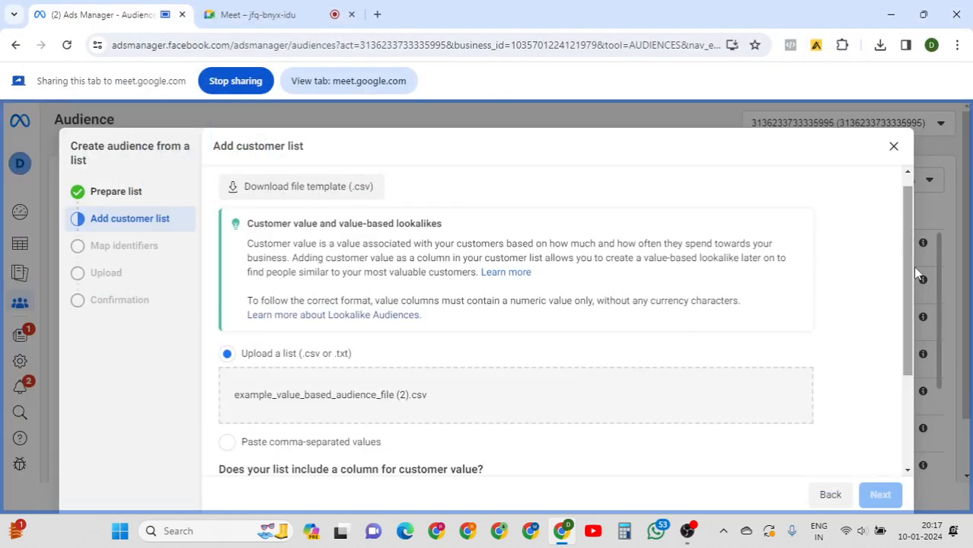
pyautogui.moveTo(913, 266); pyautogui.dragTo(909, 323)
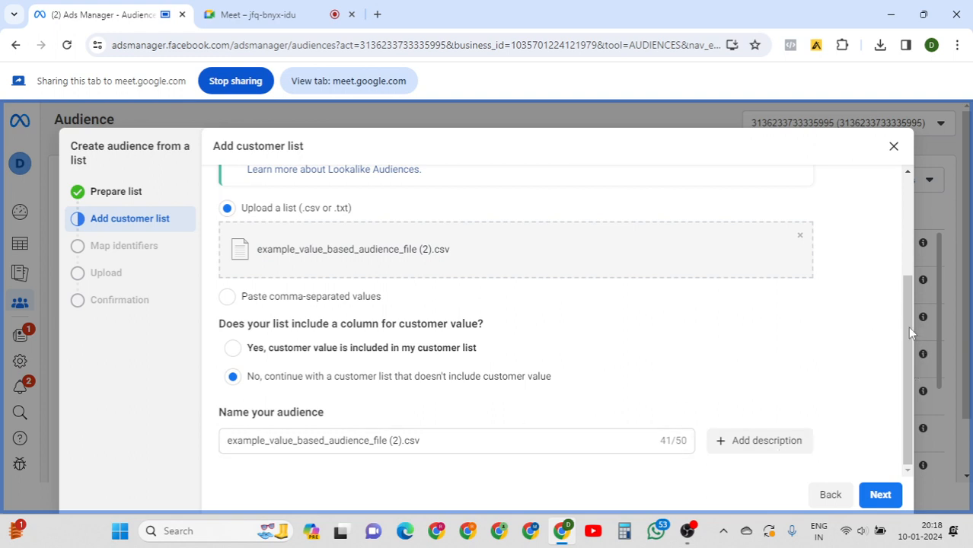
pyautogui.click(876, 492)
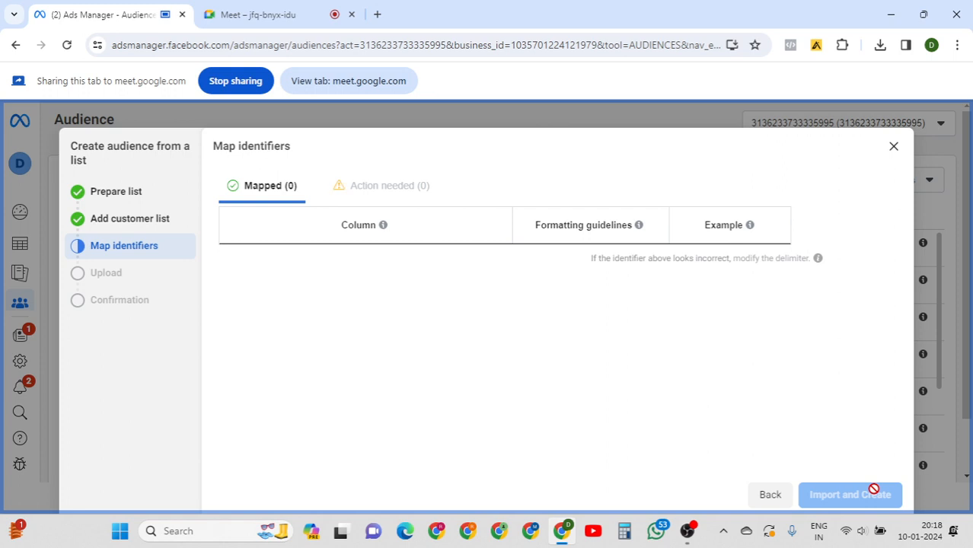
pyautogui.click(125, 226)
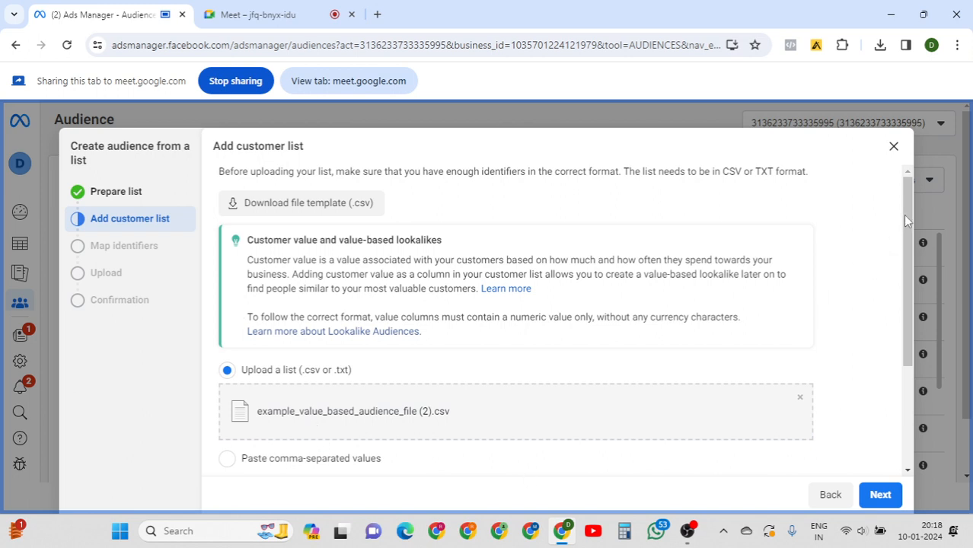
# Name the audience 'demo audience' and continue to mapping identifiers.
pyautogui.moveTo(907, 217); pyautogui.dragTo(904, 371)
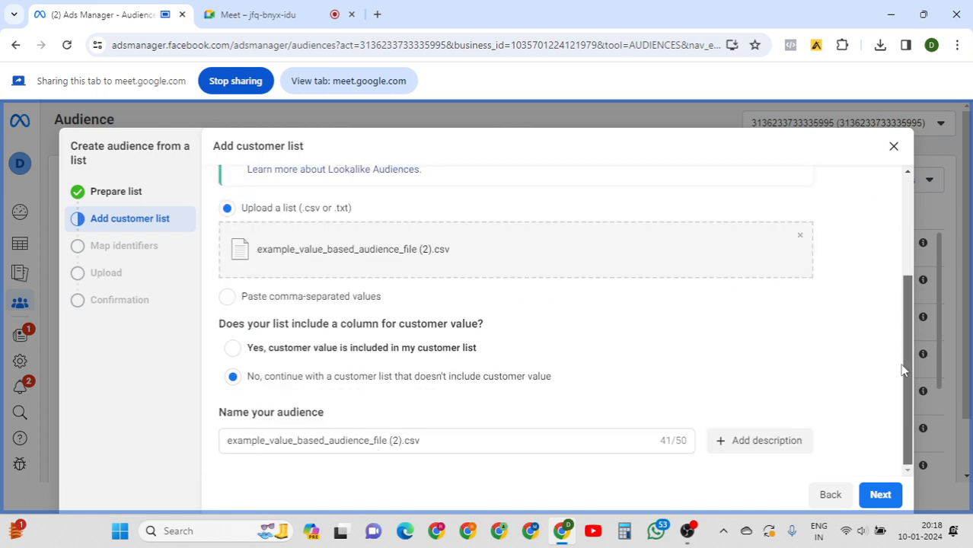
pyautogui.click(488, 447)
pyautogui.hotkey('ctrl', 'a')
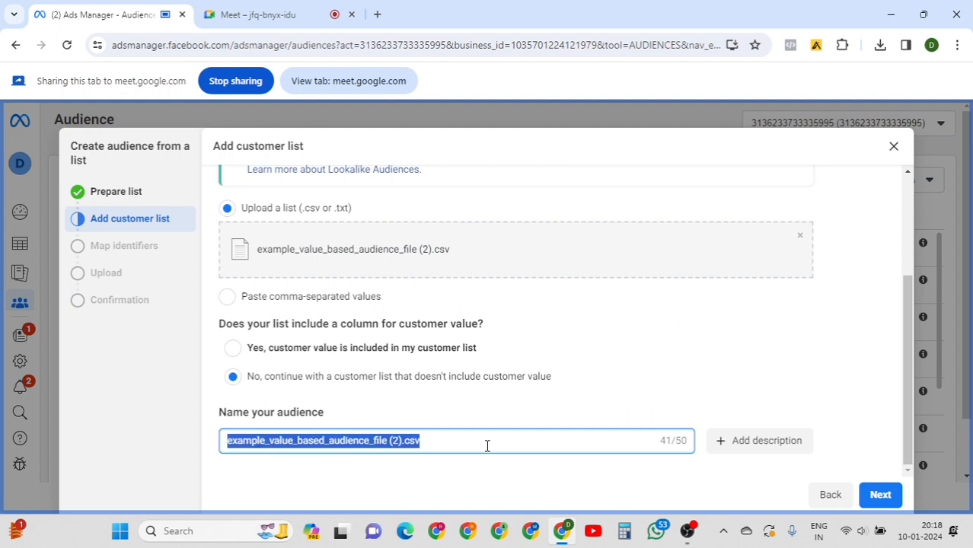
pyautogui.write('ddf')
pyautogui.hotkey('ctrl', 'a')
pyautogui.write('de')
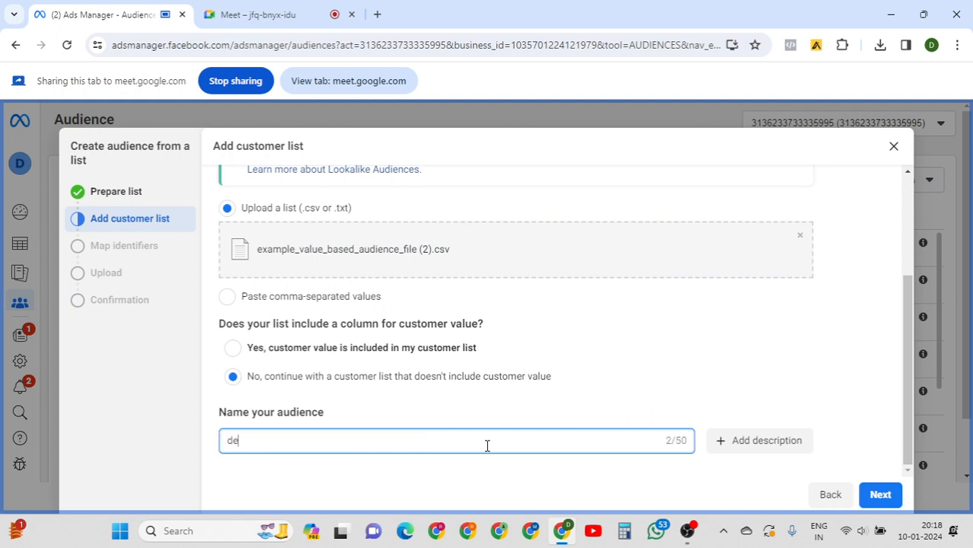
pyautogui.write('mo audience')
pyautogui.click(871, 496)
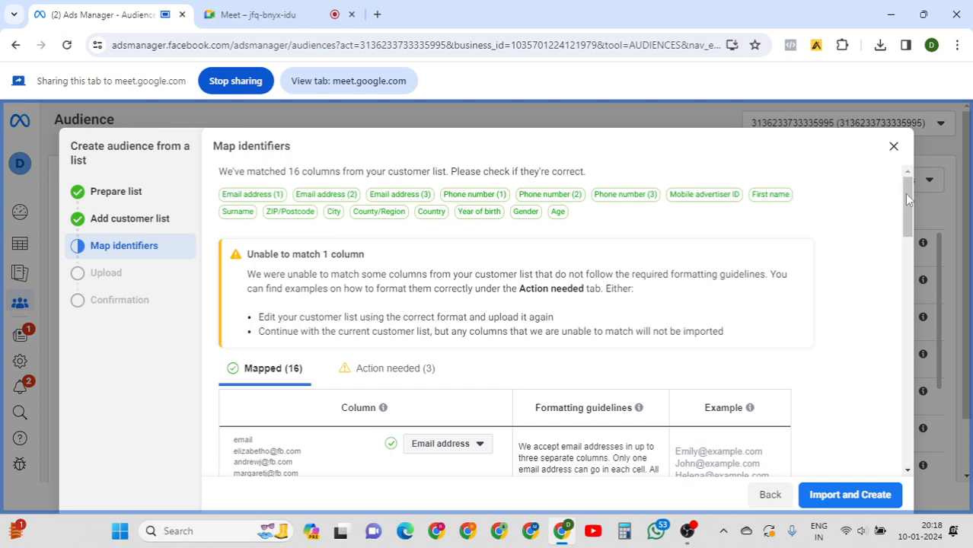
# Import the 9-row list to create demo audience, then start a Lookalike Audience from it.
pyautogui.moveTo(907, 199); pyautogui.dragTo(890, 397)
pyautogui.click(830, 495)
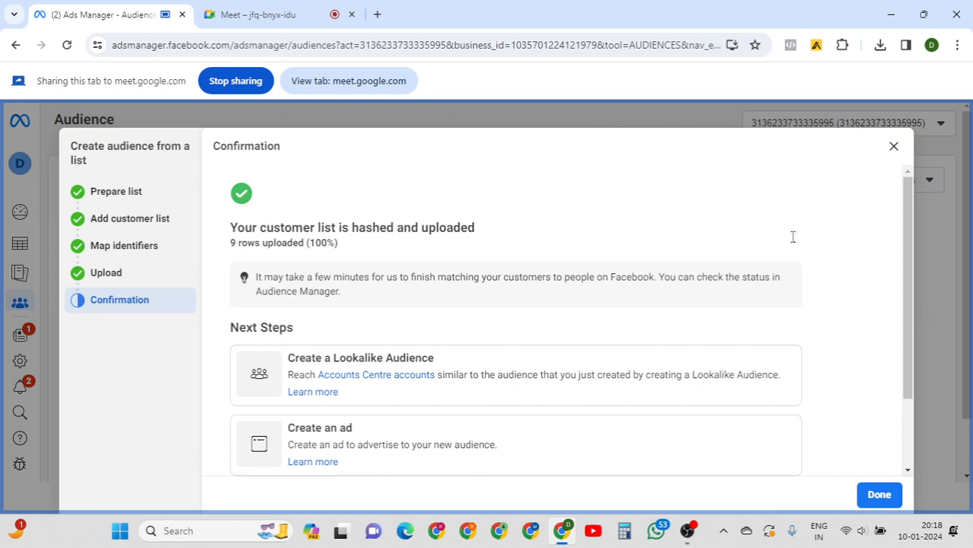
pyautogui.moveTo(909, 200); pyautogui.dragTo(909, 225)
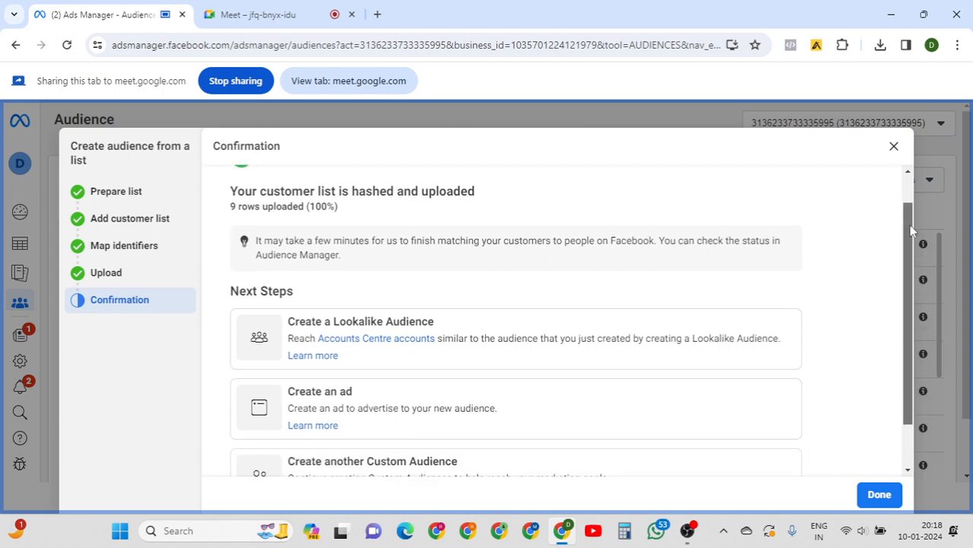
pyautogui.moveTo(909, 226); pyautogui.dragTo(907, 239)
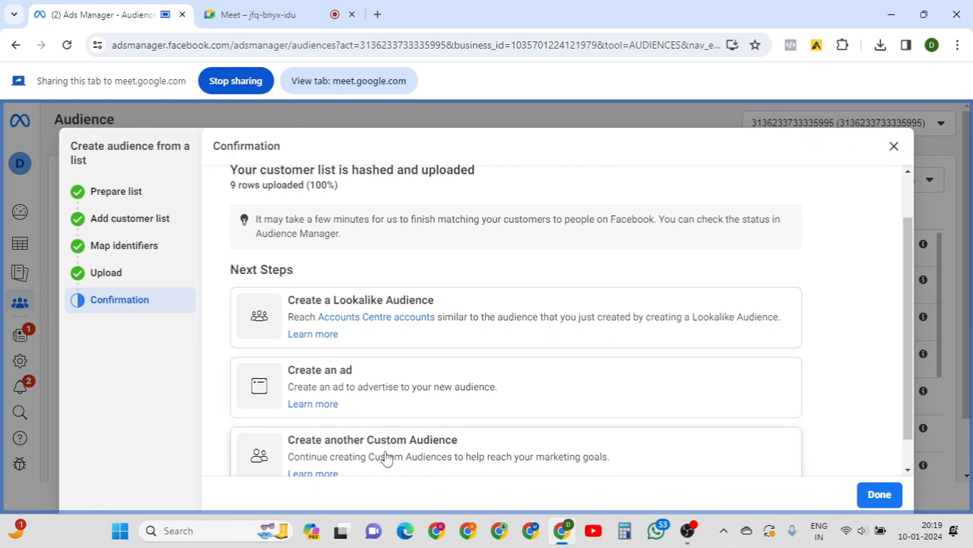
pyautogui.click(374, 319)
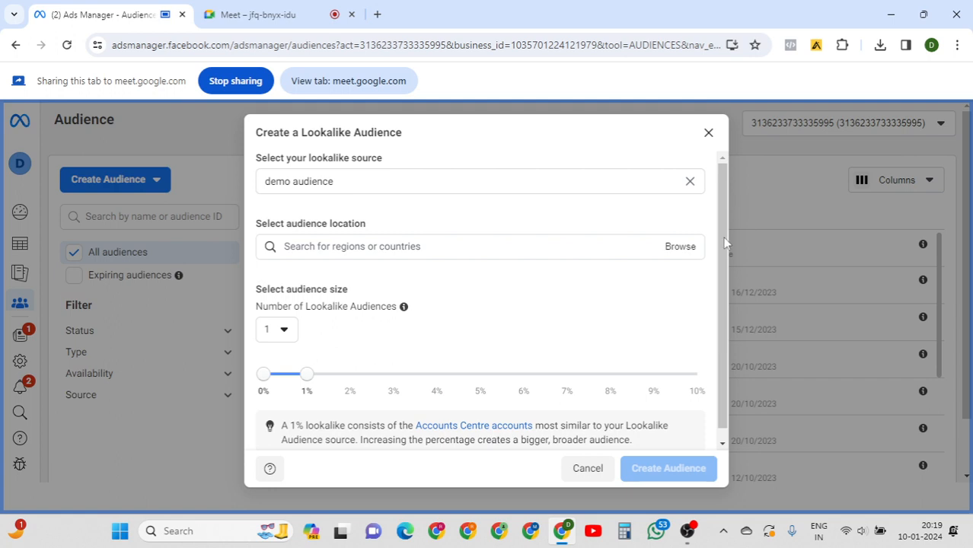
pyautogui.moveTo(725, 196); pyautogui.dragTo(725, 221)
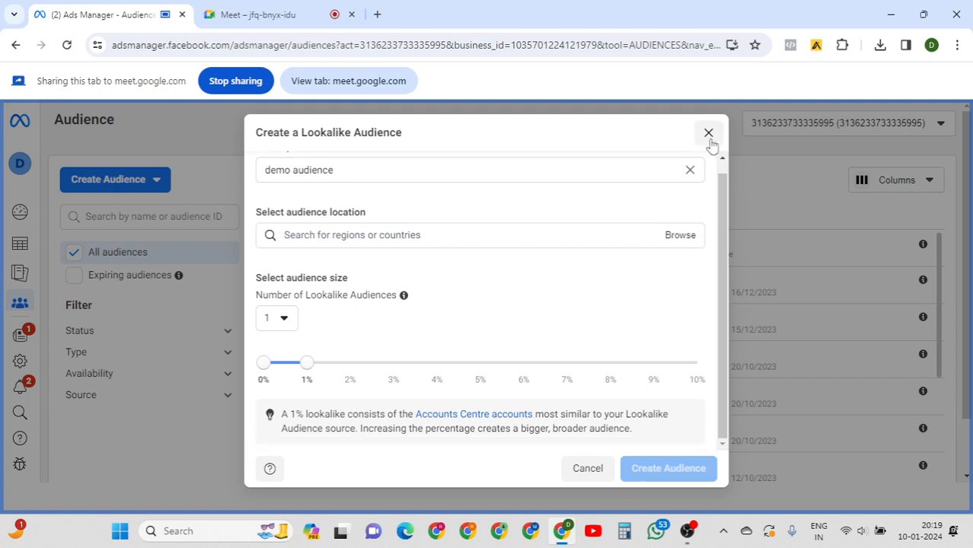
# Close the Lookalike dialog and check demo audience's Populating status in the Audiences list.
pyautogui.click(587, 470)
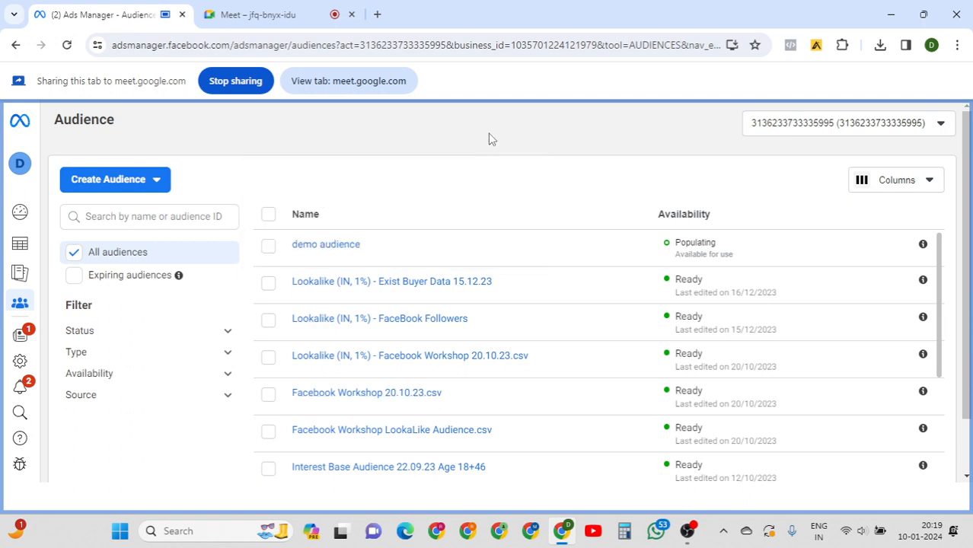
pyautogui.moveTo(331, 248)
pyautogui.moveTo(676, 244); pyautogui.dragTo(728, 248)
pyautogui.click(688, 281)
pyautogui.moveTo(924, 245)
pyautogui.scroll(-2, 968, 288)
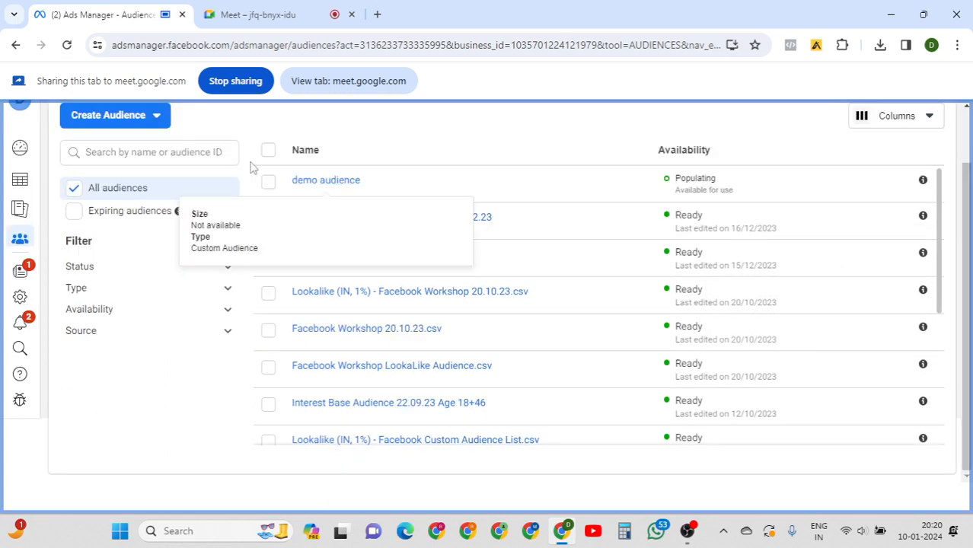
pyautogui.click(159, 122)
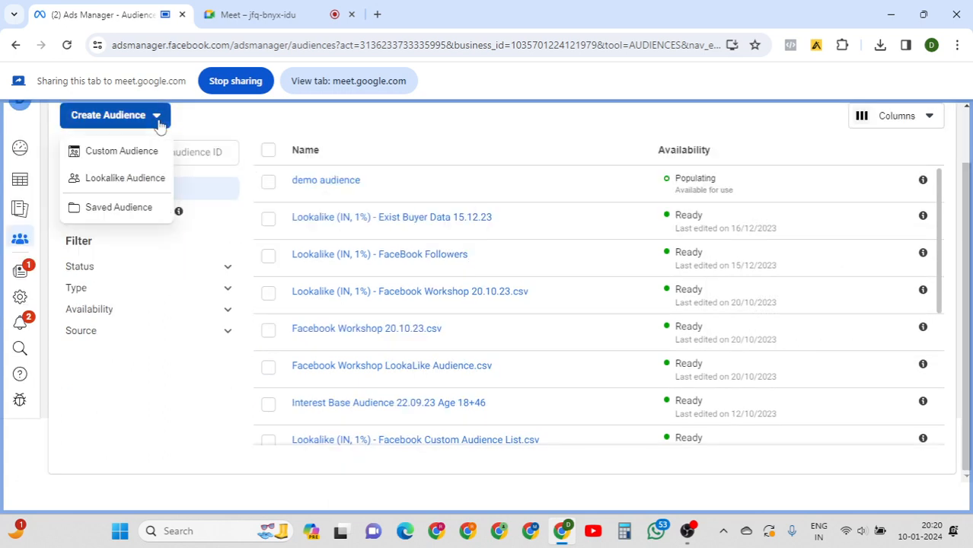
pyautogui.click(123, 151)
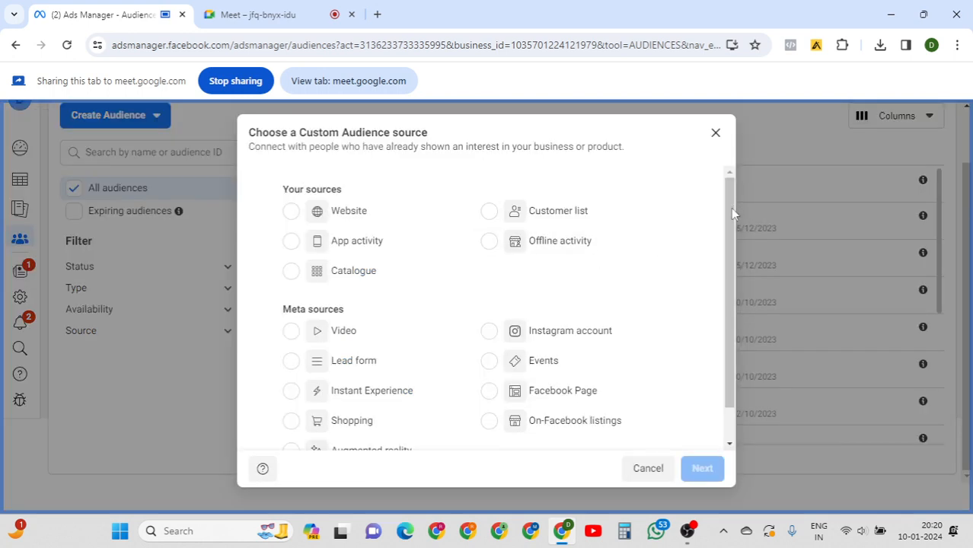
pyautogui.scroll(-2, 731, 206)
pyautogui.scroll(2, 731, 202)
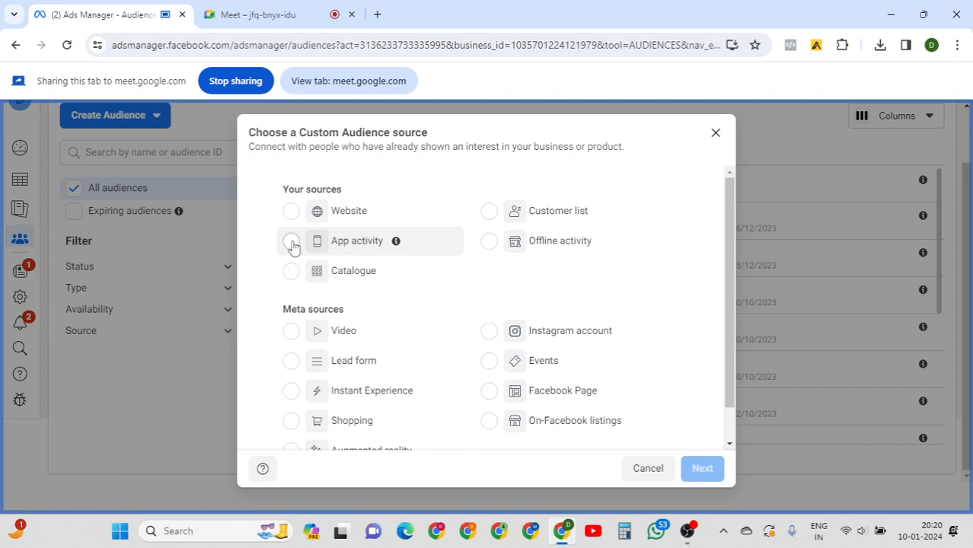
pyautogui.click(291, 243)
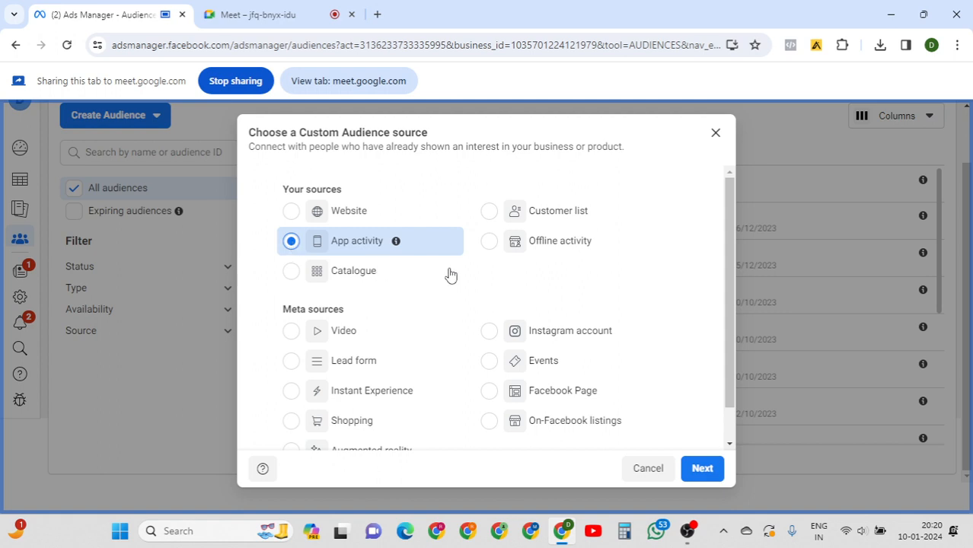
pyautogui.moveTo(729, 208); pyautogui.dragTo(729, 280)
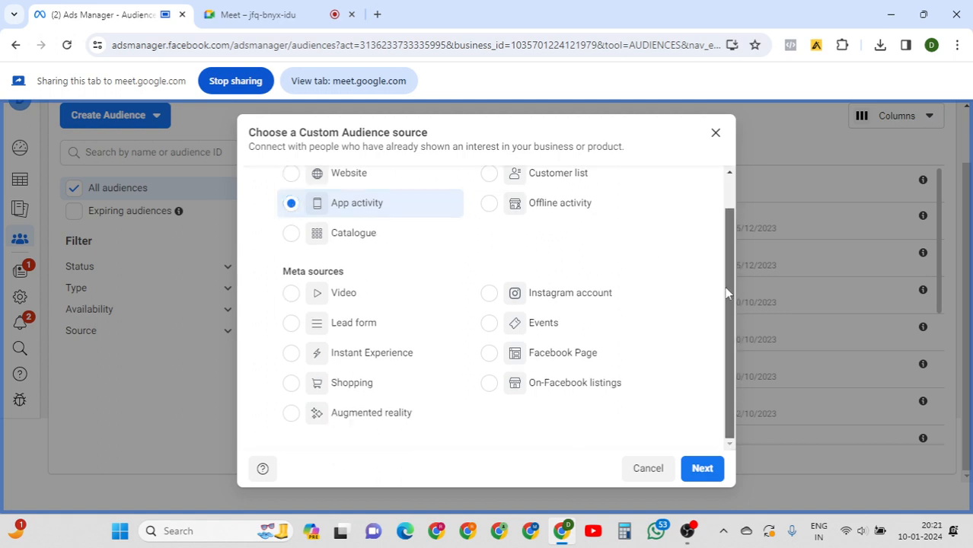
pyautogui.click(697, 468)
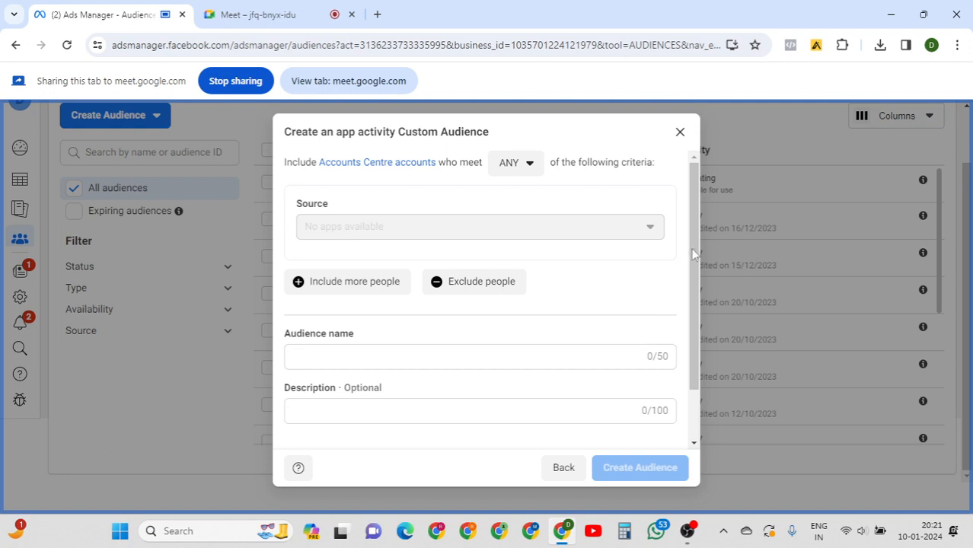
pyautogui.moveTo(692, 314); pyautogui.dragTo(682, 167)
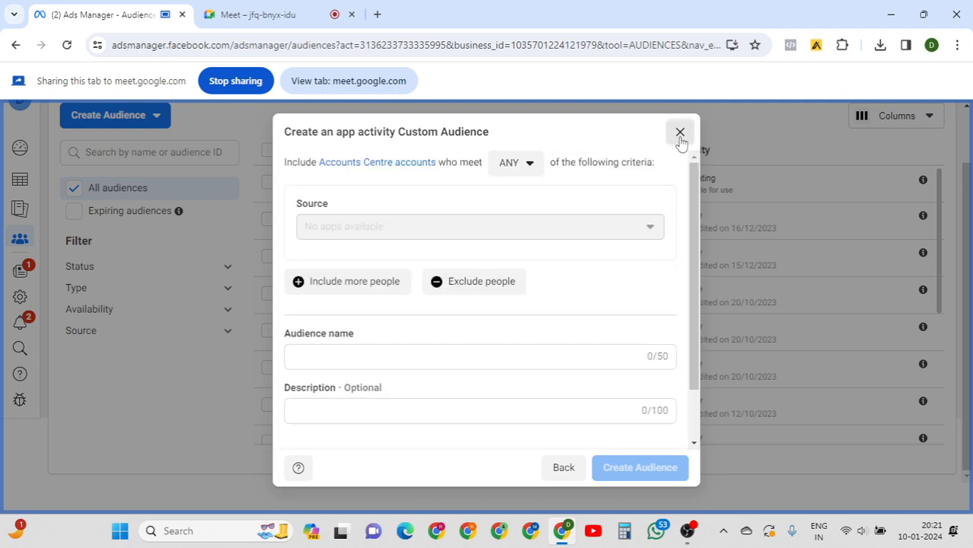
pyautogui.click(681, 132)
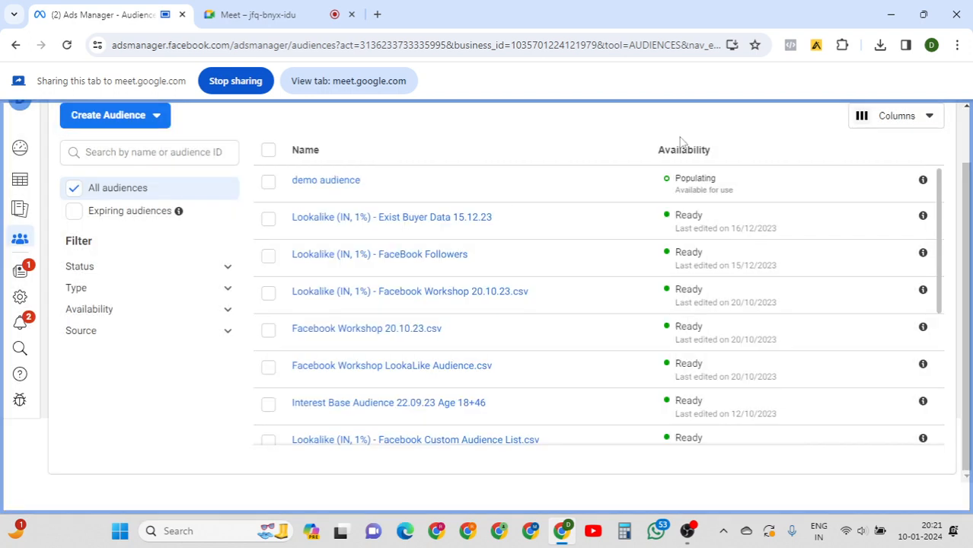
pyautogui.click(157, 117)
pyautogui.click(133, 153)
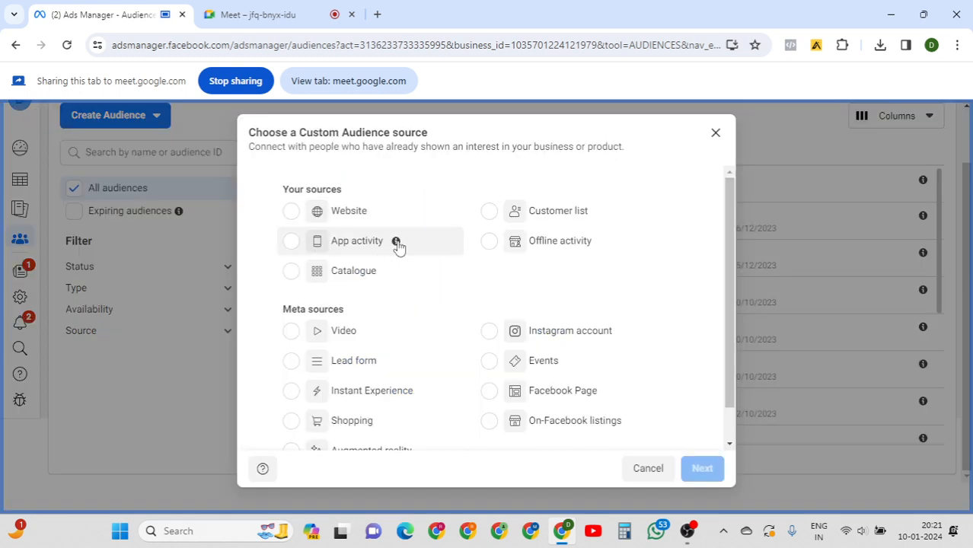
pyautogui.moveTo(398, 245)
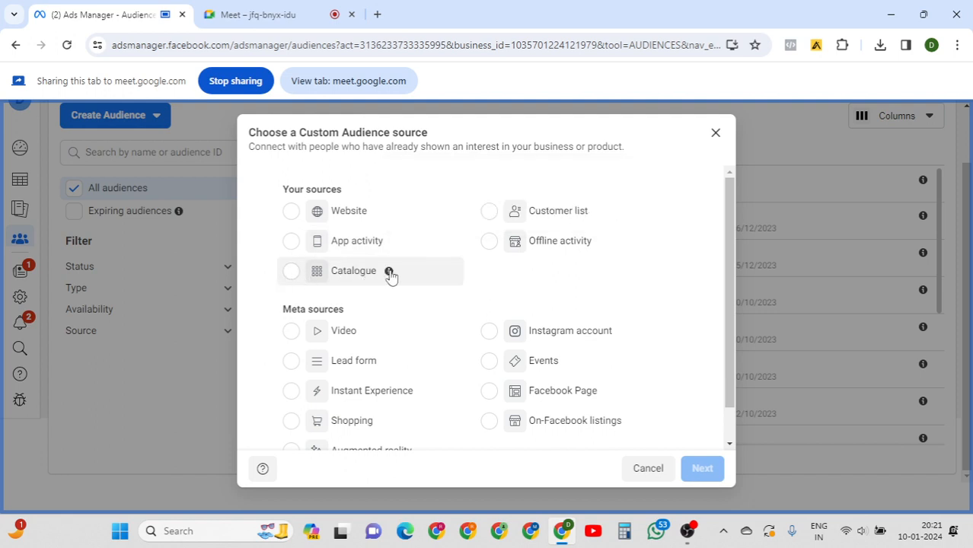
pyautogui.moveTo(391, 275)
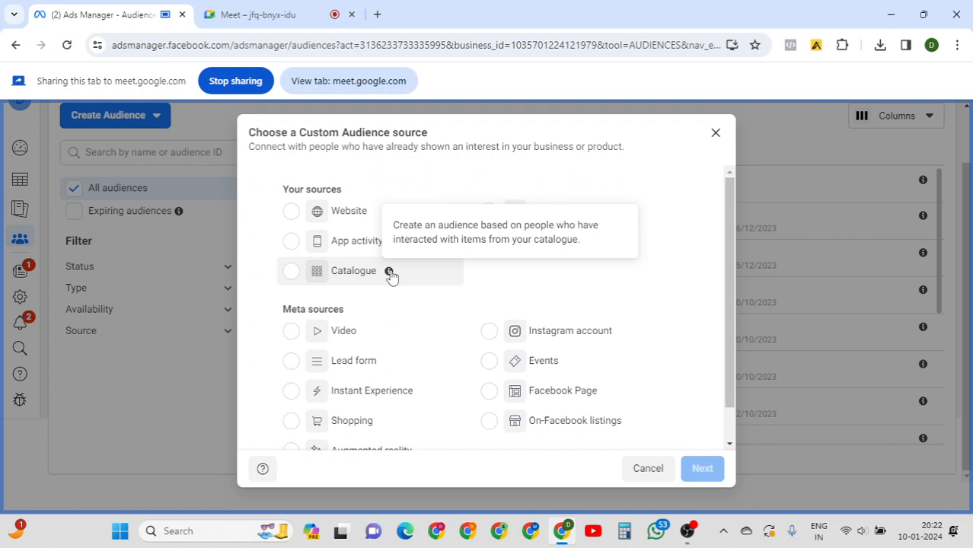
pyautogui.click(353, 273)
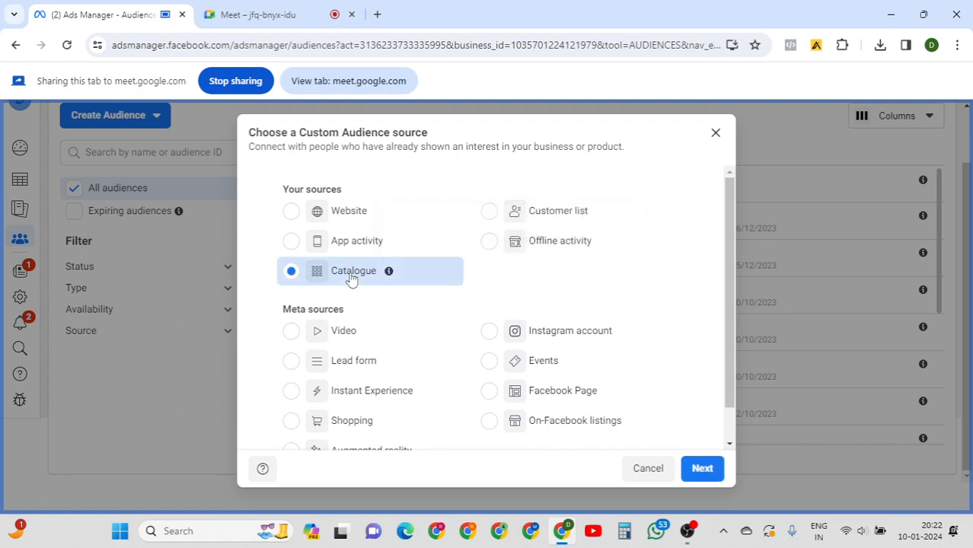
pyautogui.moveTo(727, 227); pyautogui.dragTo(728, 293)
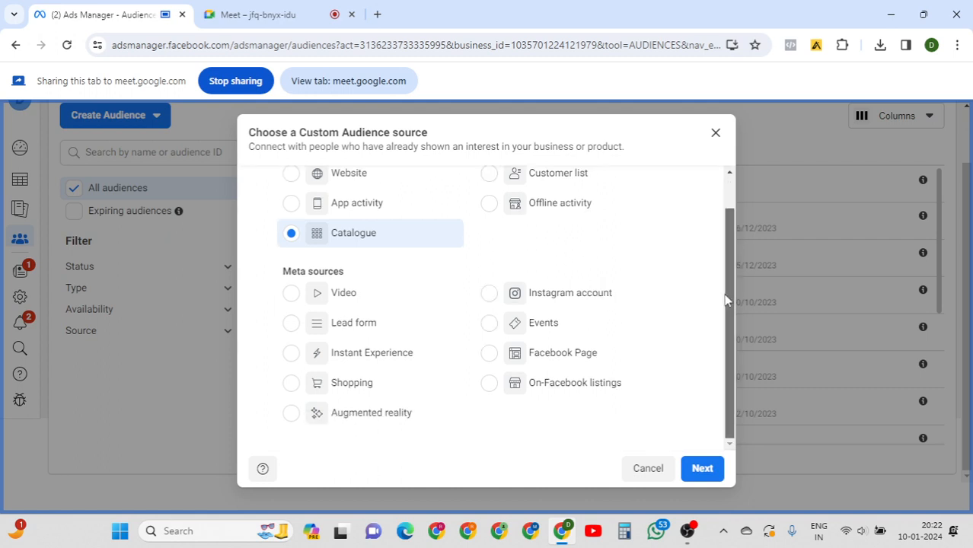
pyautogui.click(701, 468)
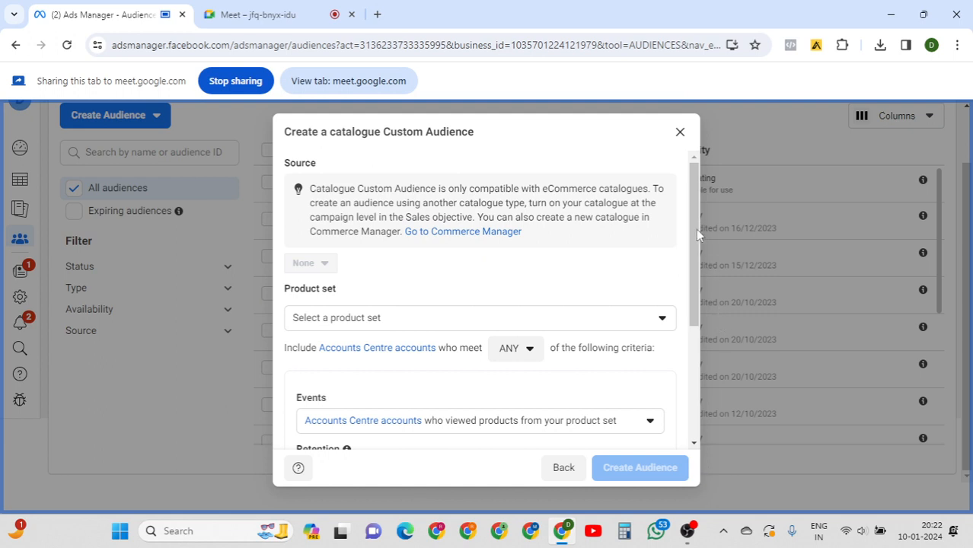
pyautogui.moveTo(696, 230); pyautogui.dragTo(696, 232)
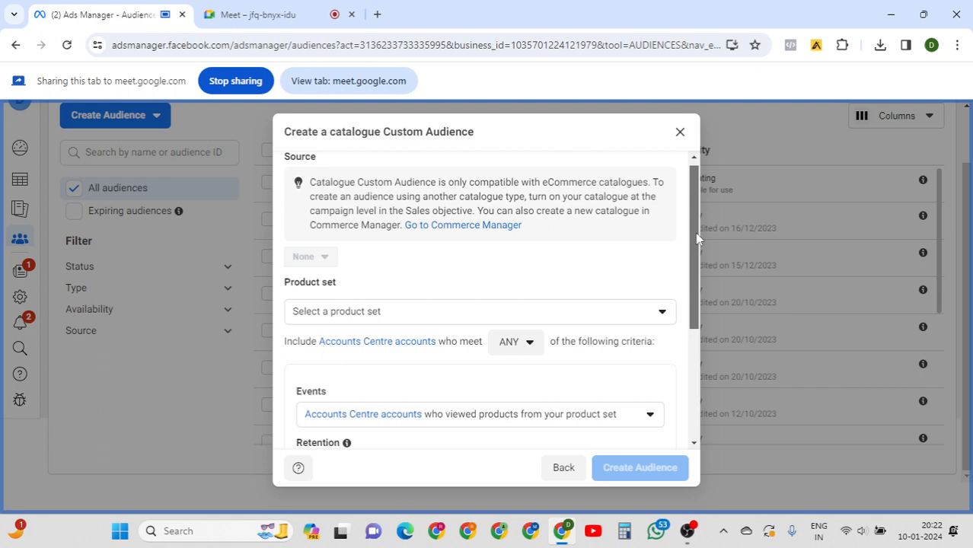
pyautogui.moveTo(697, 239); pyautogui.dragTo(692, 297)
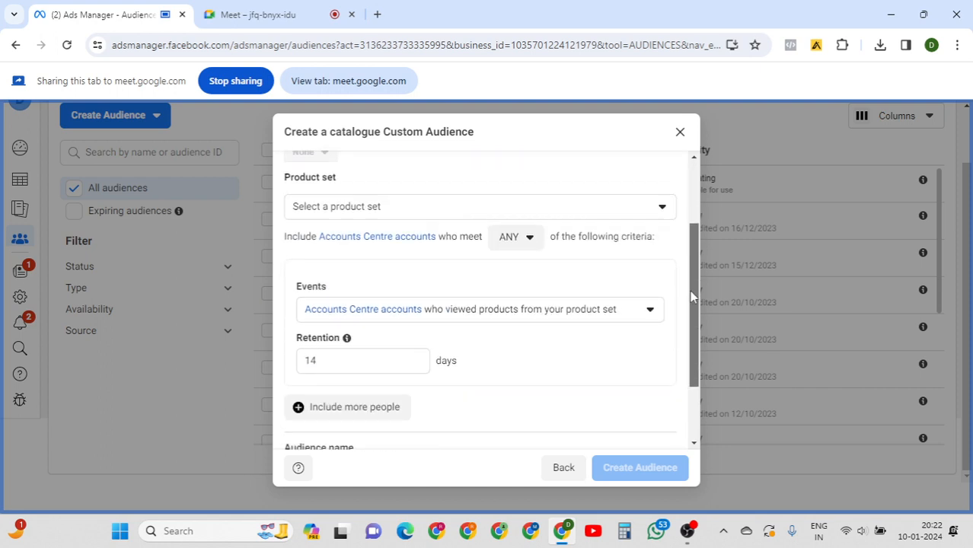
pyautogui.click(601, 207)
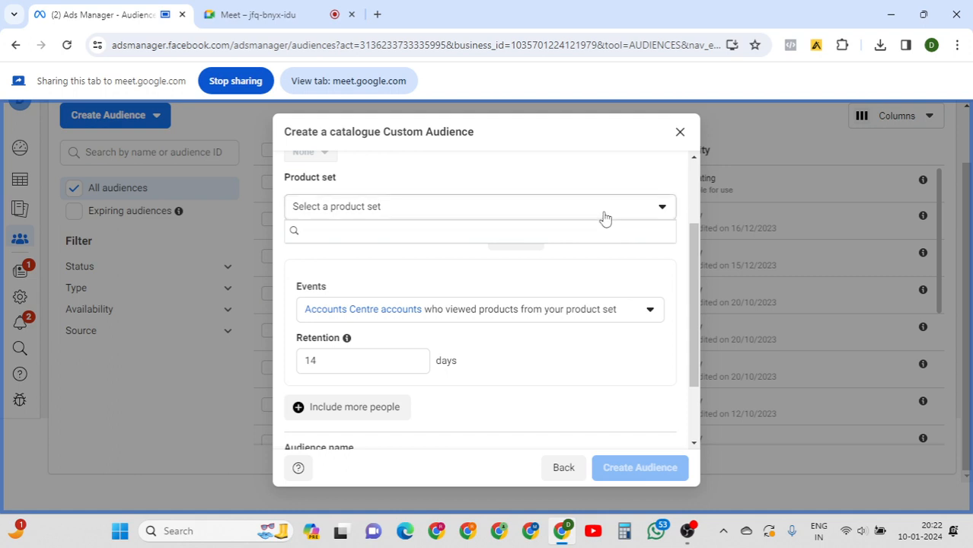
pyautogui.click(593, 272)
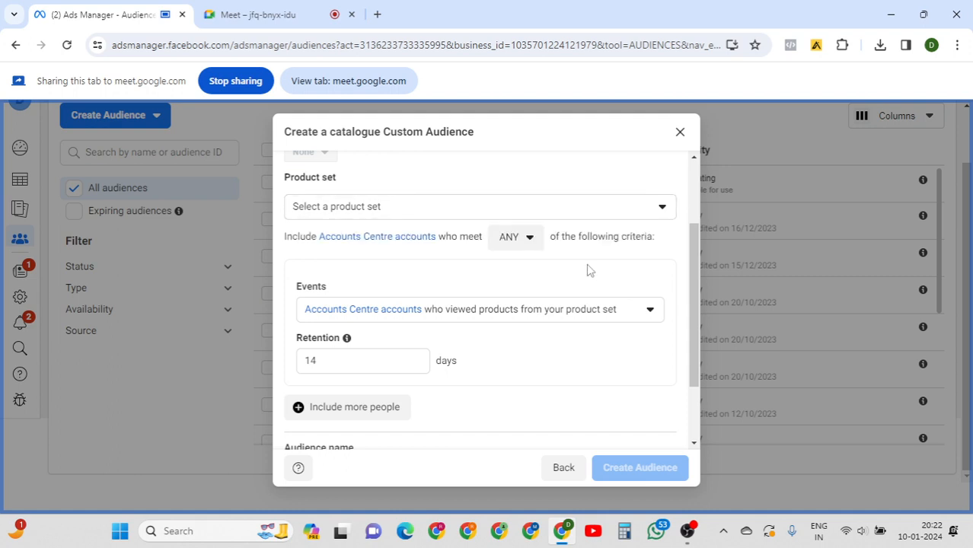
pyautogui.moveTo(696, 254); pyautogui.dragTo(697, 313)
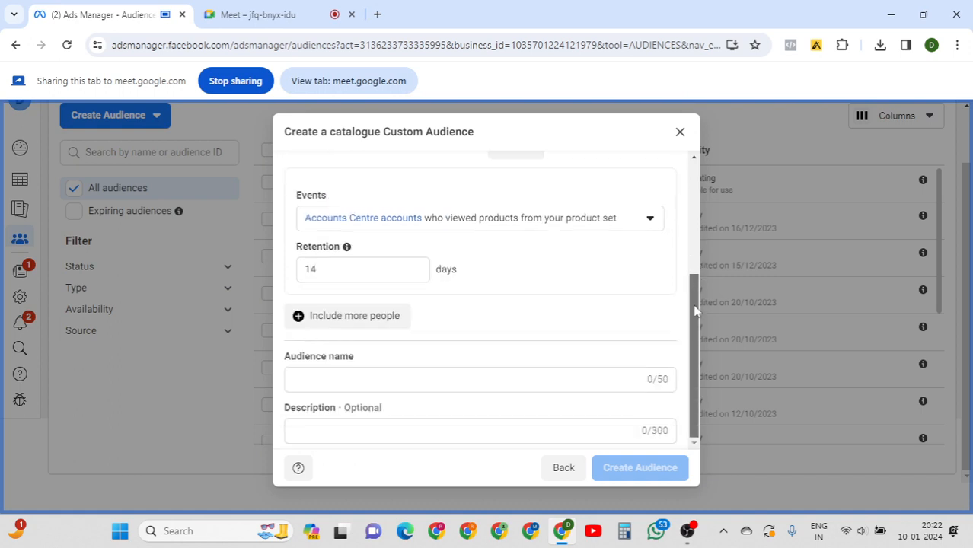
pyautogui.click(383, 269)
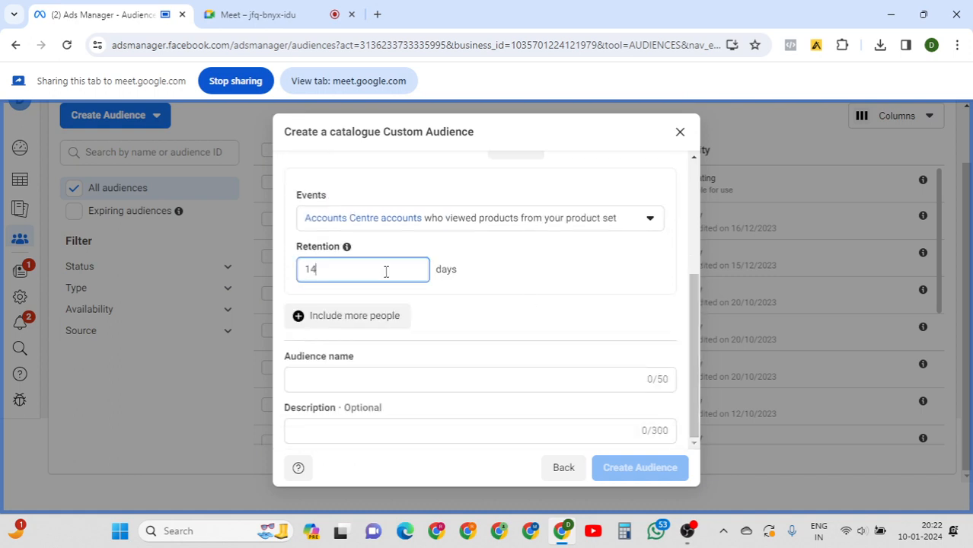
pyautogui.moveTo(698, 354); pyautogui.dragTo(707, 268)
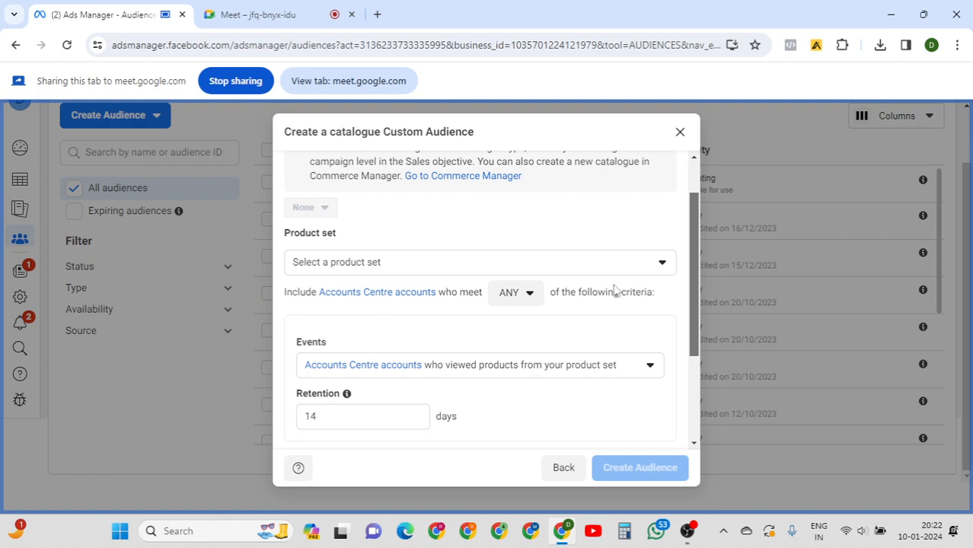
pyautogui.click(456, 275)
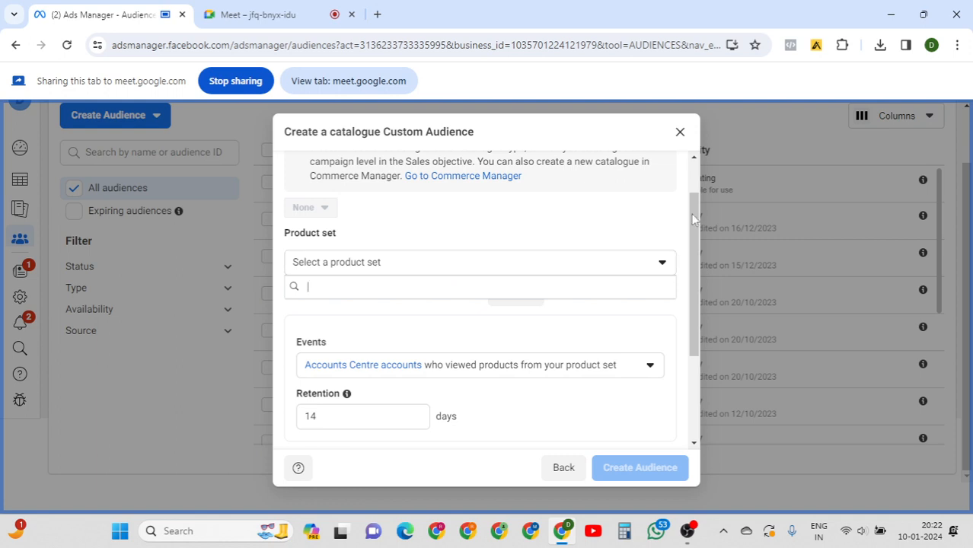
pyautogui.moveTo(700, 209); pyautogui.dragTo(698, 189)
pyautogui.scroll(1, 698, 193)
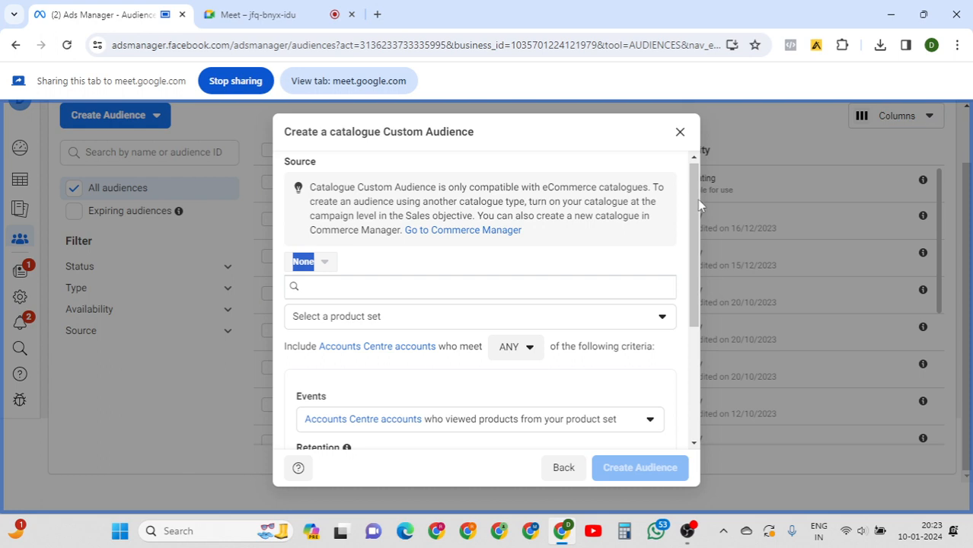
pyautogui.moveTo(698, 256); pyautogui.dragTo(696, 347)
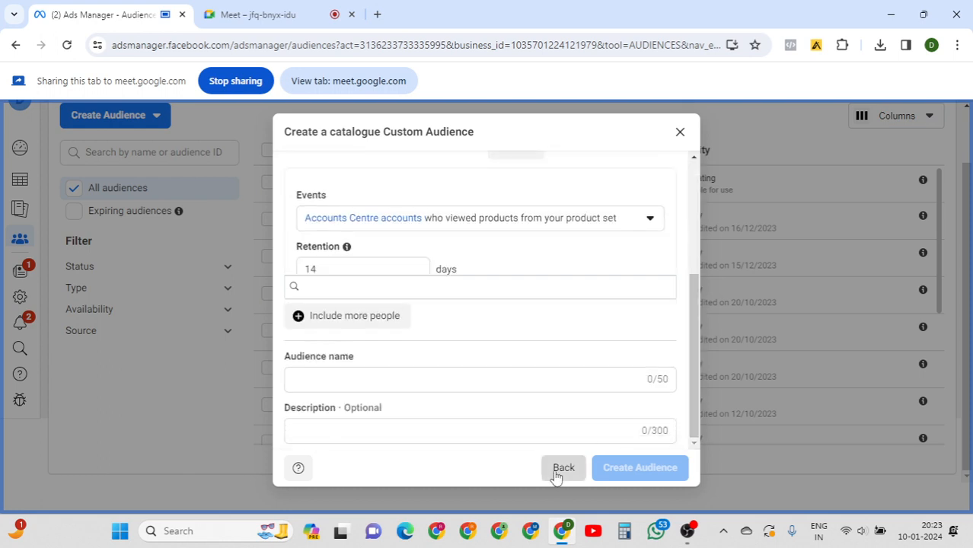
# Go back to the source choices and continue with Offline activity as the Custom Audience source.
pyautogui.click(563, 467)
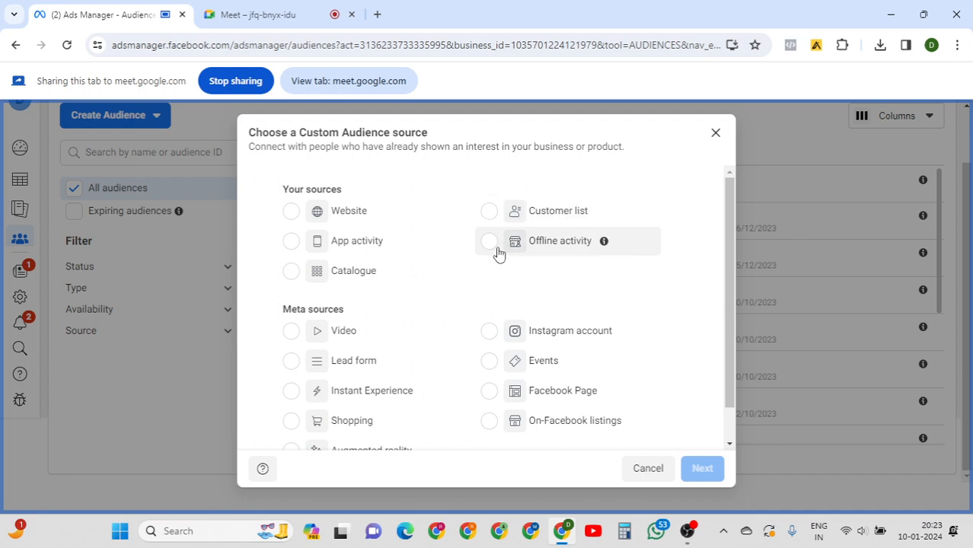
pyautogui.moveTo(604, 247)
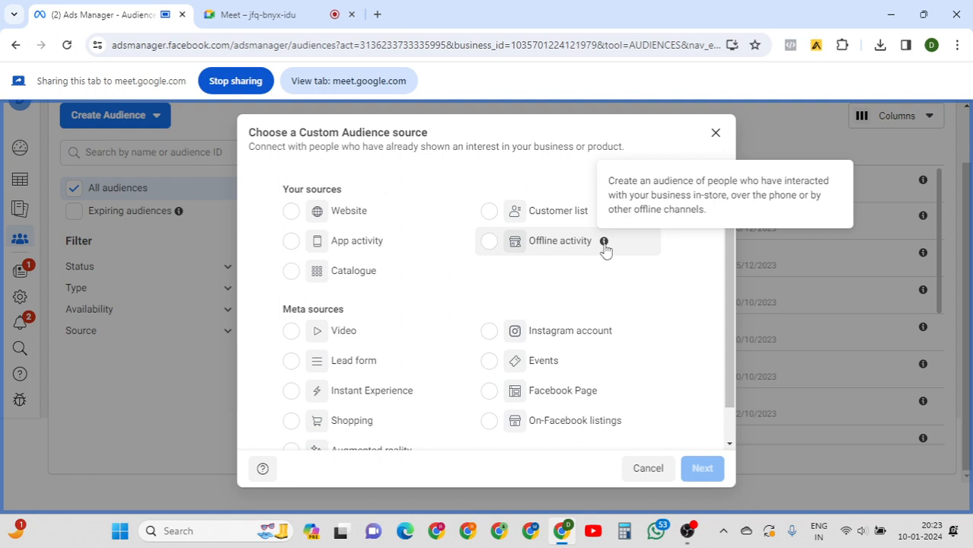
pyautogui.click(533, 240)
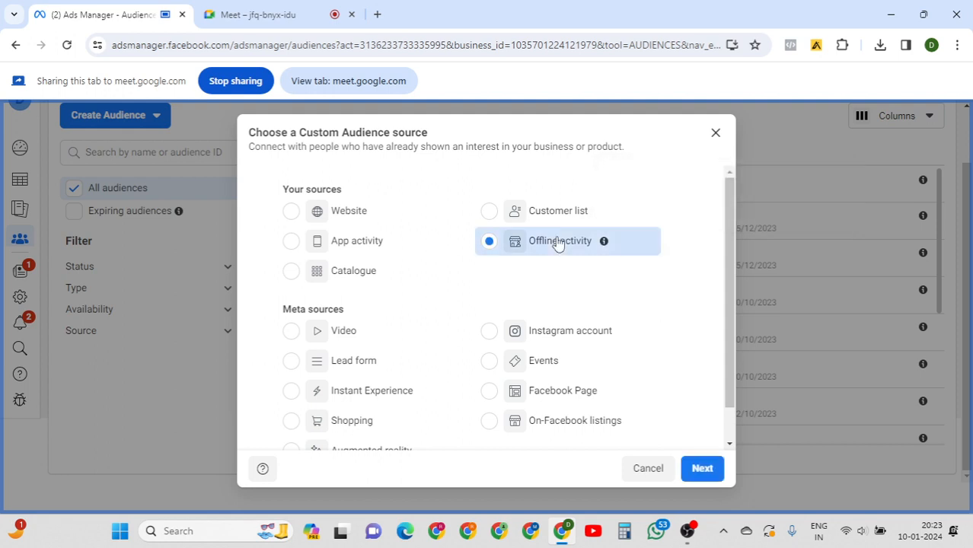
pyautogui.click(696, 468)
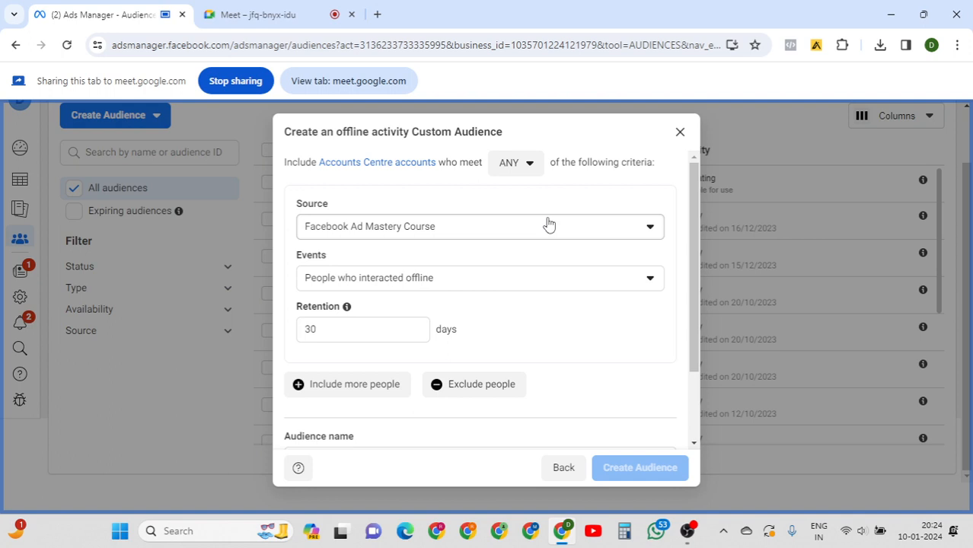
# Review the offline Source list (Facebook Ad Mastery Course) and Events list unchanged, then go back.
pyautogui.click(548, 224)
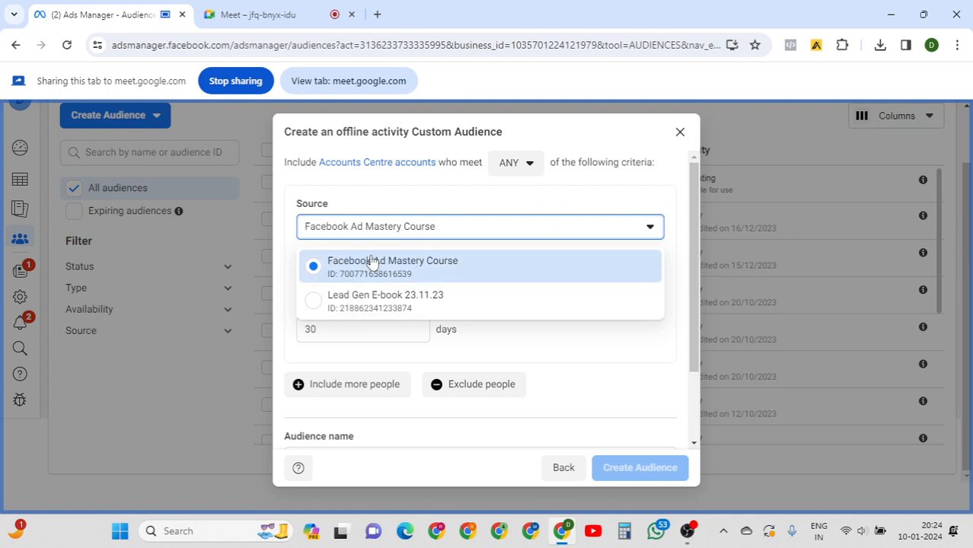
pyautogui.click(407, 191)
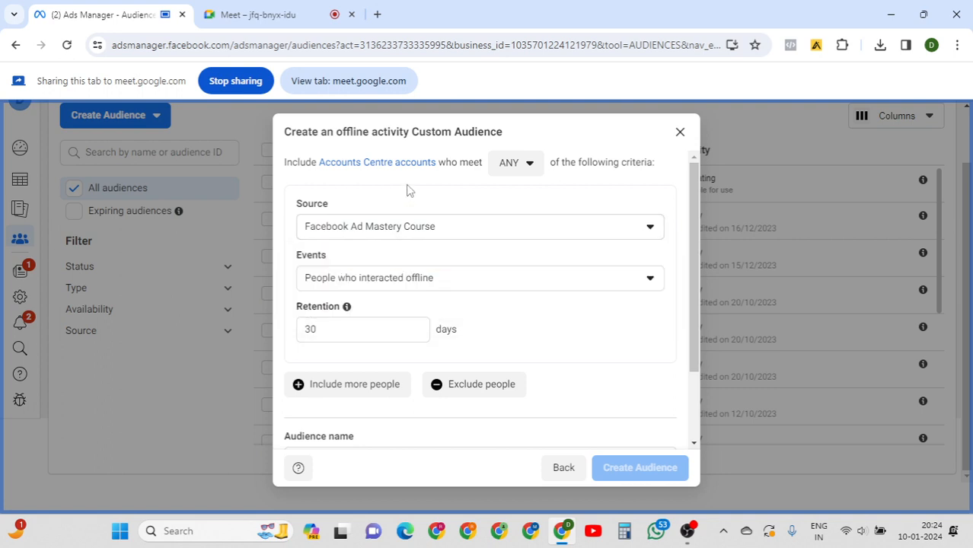
pyautogui.click(444, 232)
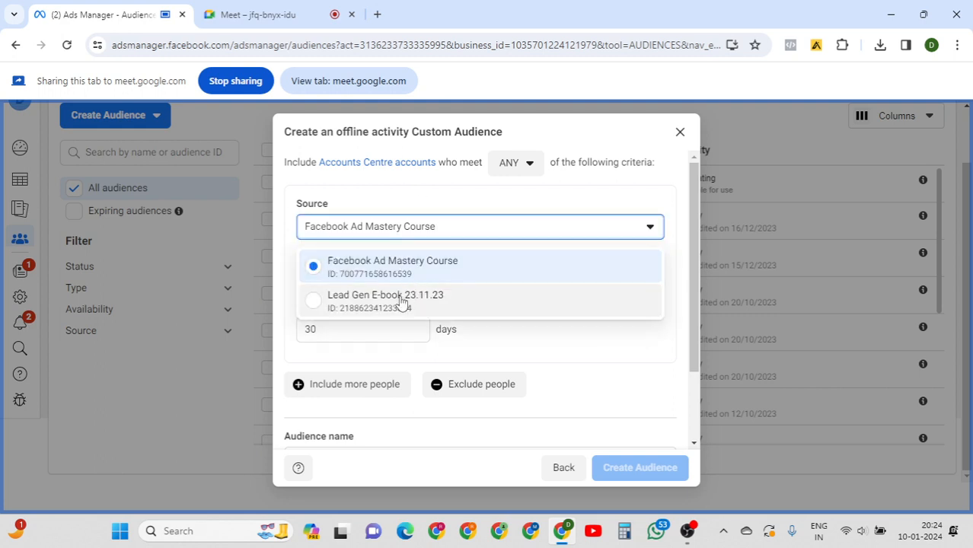
pyautogui.click(399, 203)
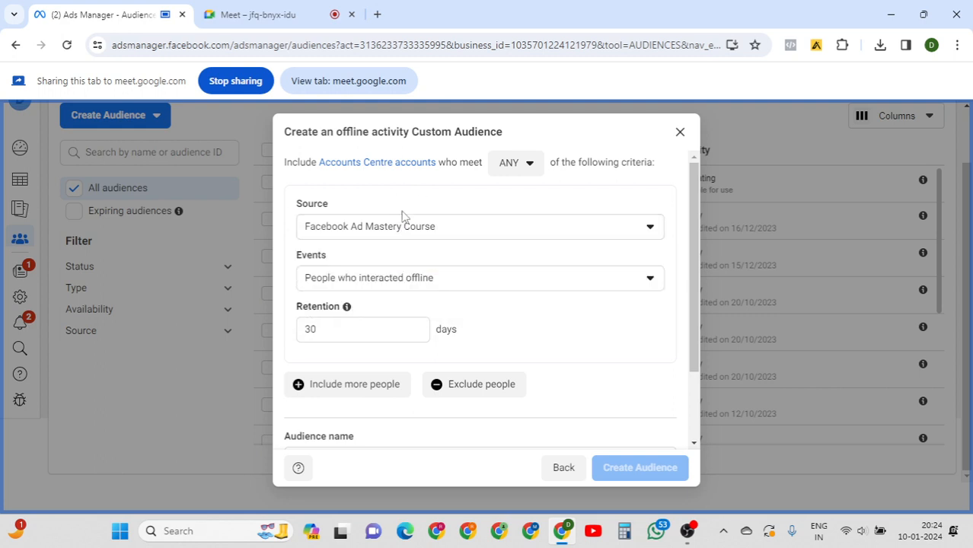
pyautogui.click(456, 282)
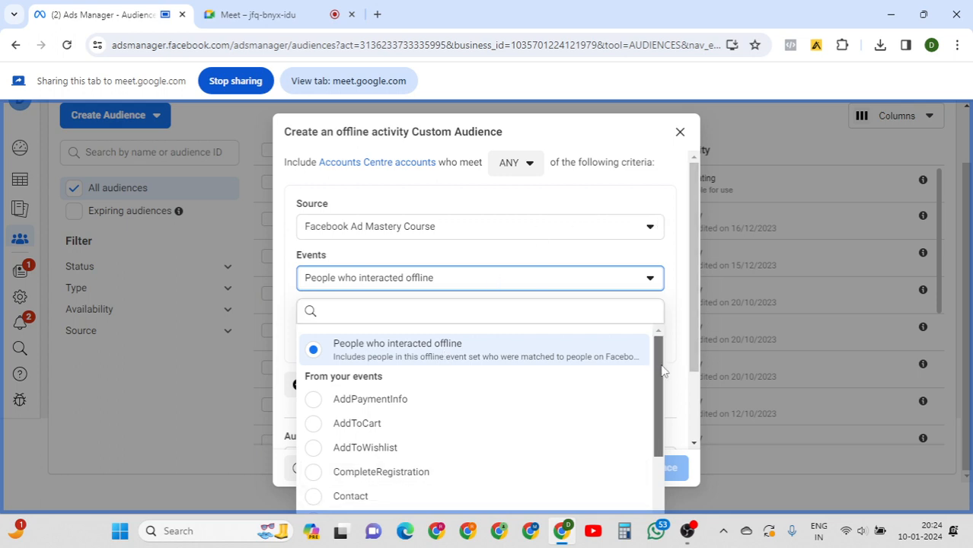
pyautogui.moveTo(657, 372); pyautogui.dragTo(577, 282)
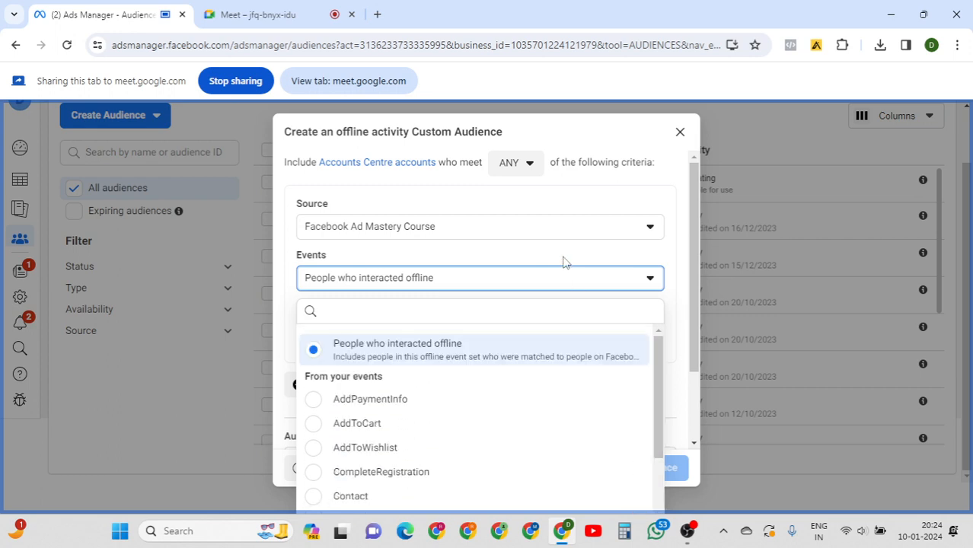
pyautogui.click(564, 262)
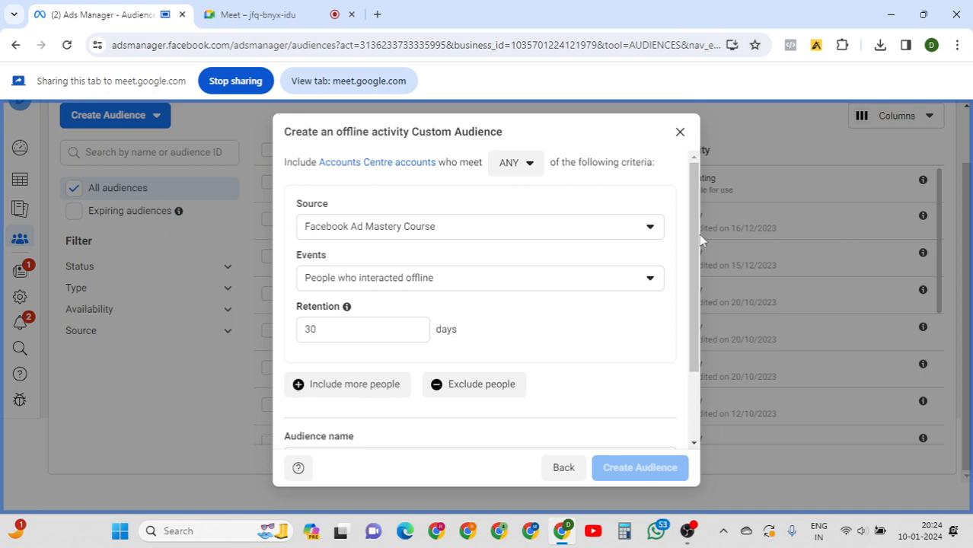
pyautogui.moveTo(697, 234); pyautogui.dragTo(700, 417)
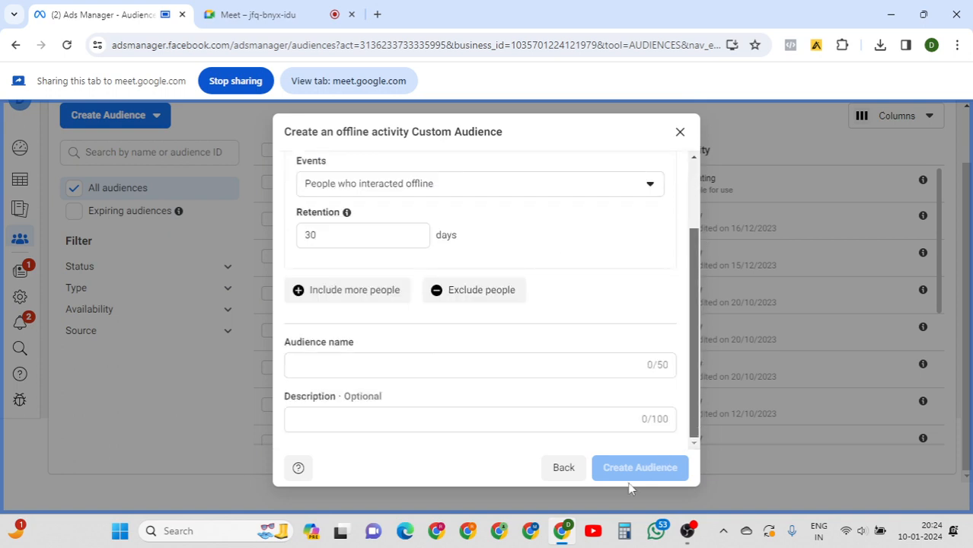
pyautogui.click(565, 467)
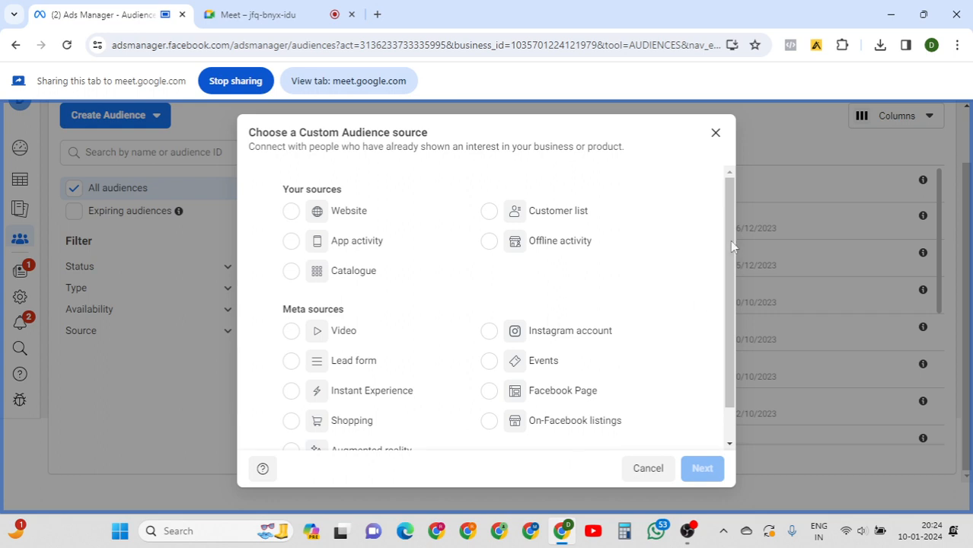
# Select Video under Meta sources and continue to the video engagement audience form.
pyautogui.moveTo(731, 242); pyautogui.dragTo(729, 324)
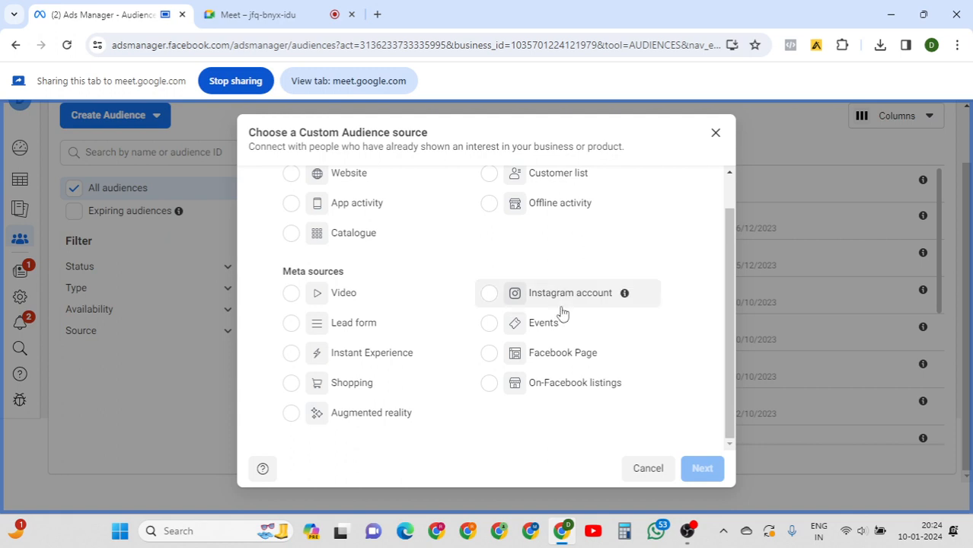
pyautogui.click(292, 297)
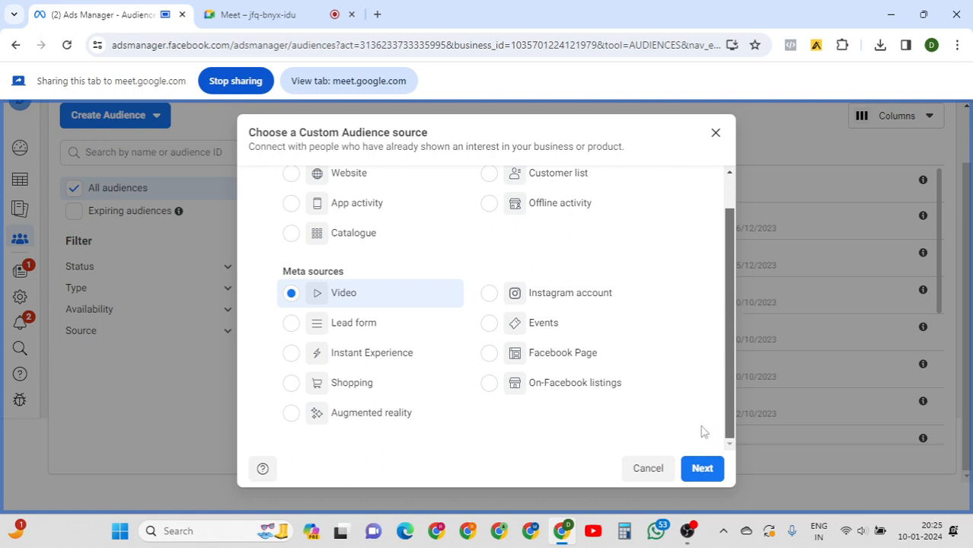
pyautogui.click(695, 473)
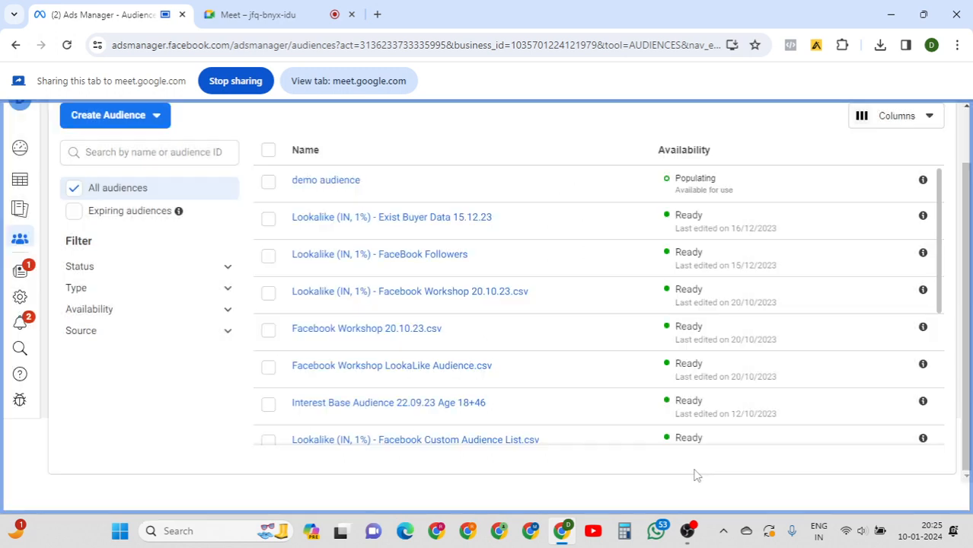
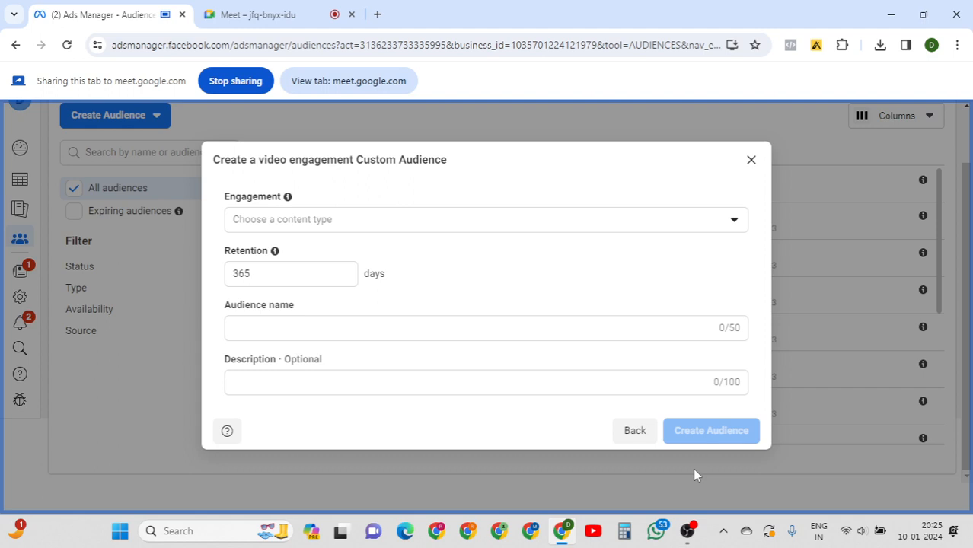
# Set the Engagement list to people who watched at least 25% of the video.
pyautogui.click(429, 221)
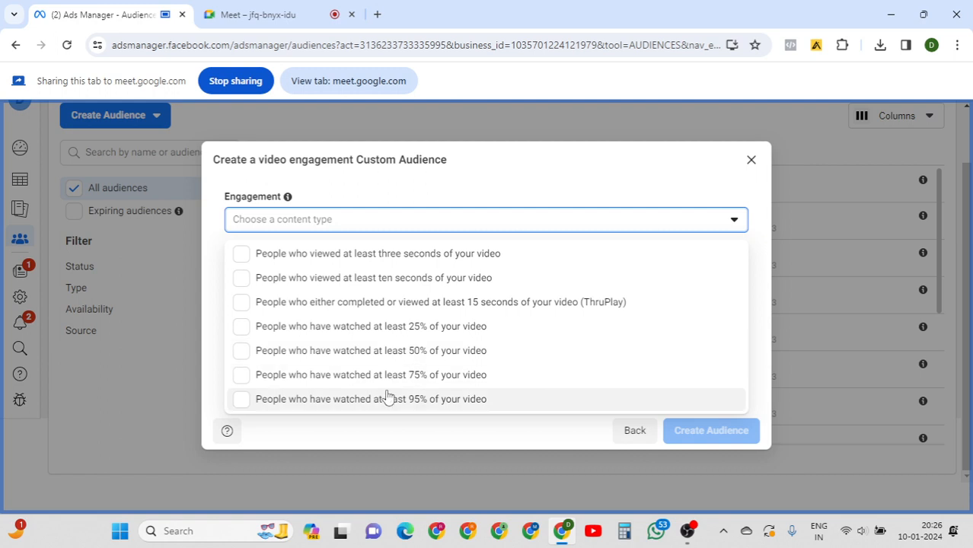
pyautogui.press('Down')
pyautogui.press('Down')
pyautogui.press('Down')
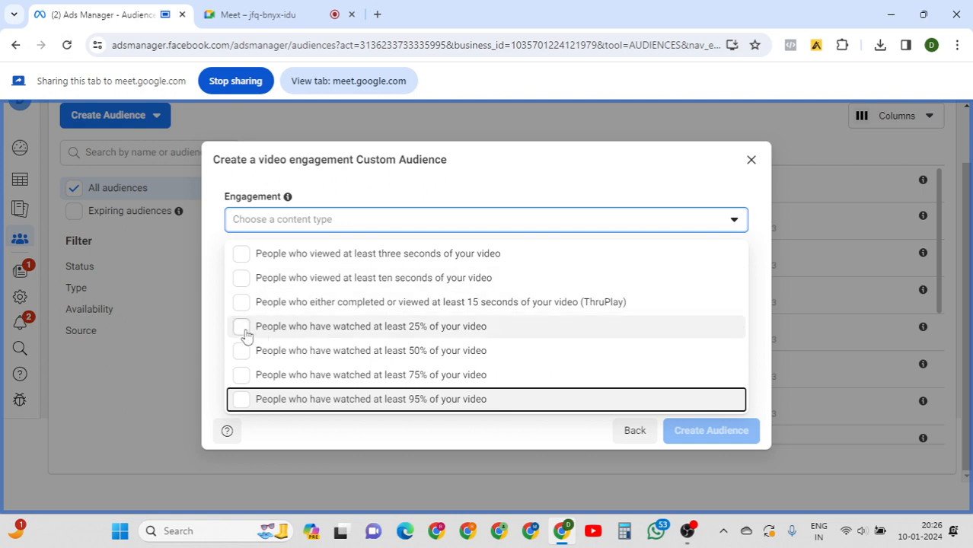
pyautogui.click(242, 327)
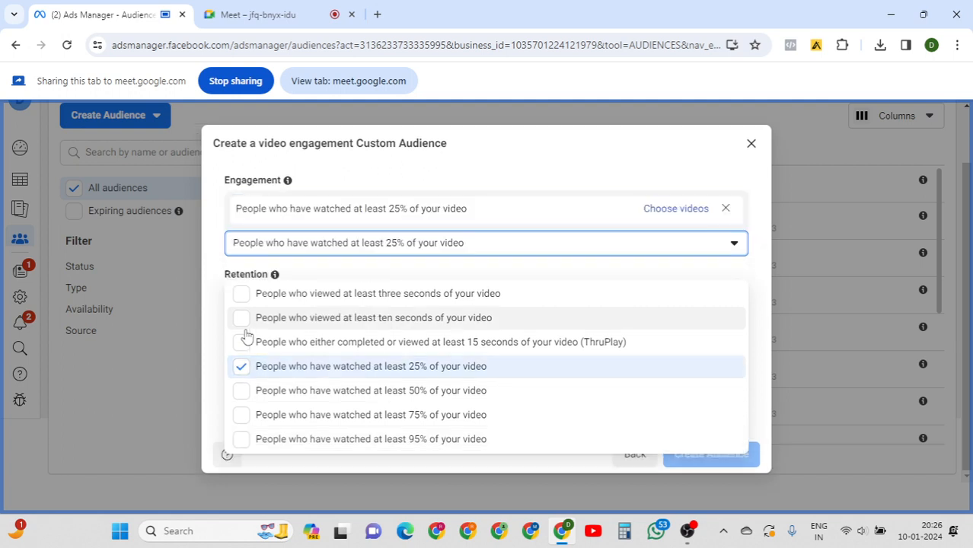
pyautogui.click(759, 270)
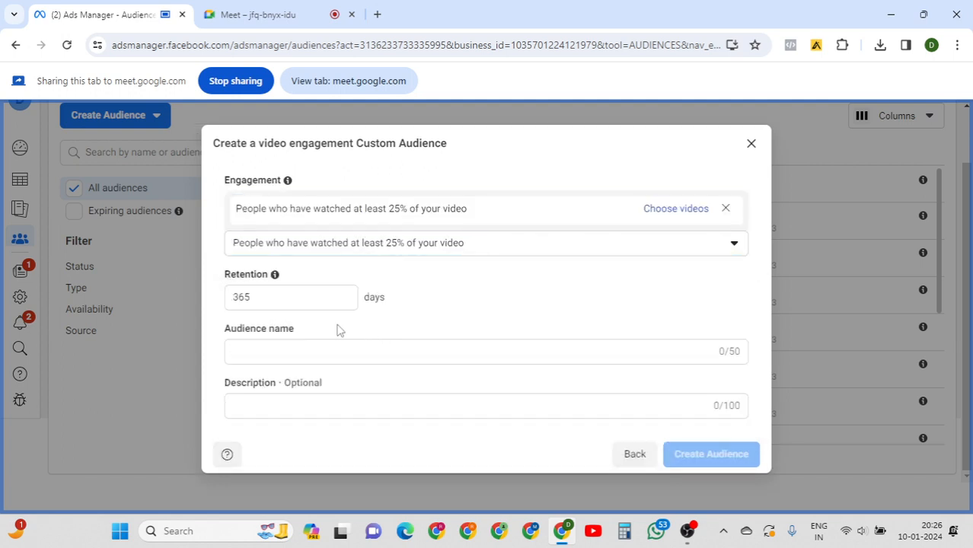
pyautogui.click(295, 298)
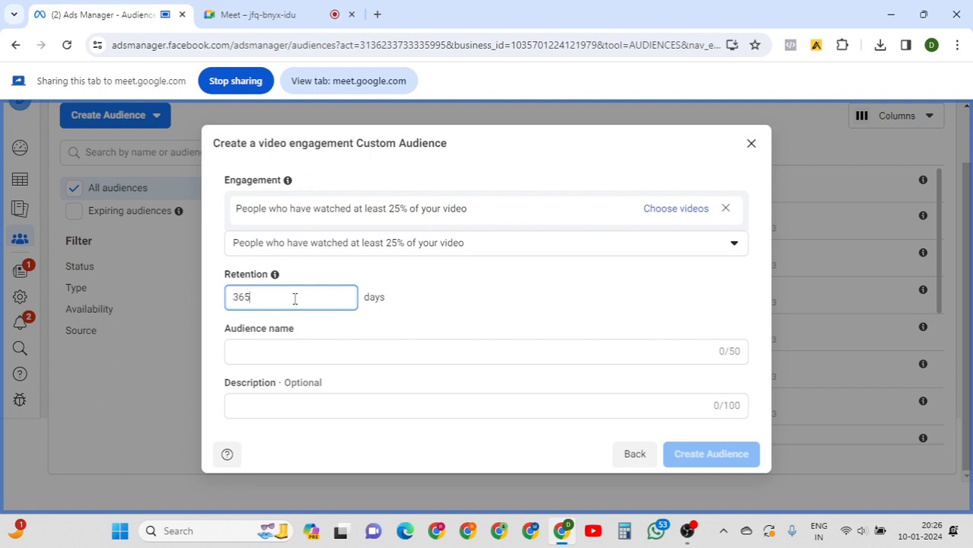
# Keep 365-day retention; name it 'video view audience', described 'people who have watched at least 25% of video'.
pyautogui.doubleClick(295, 299)
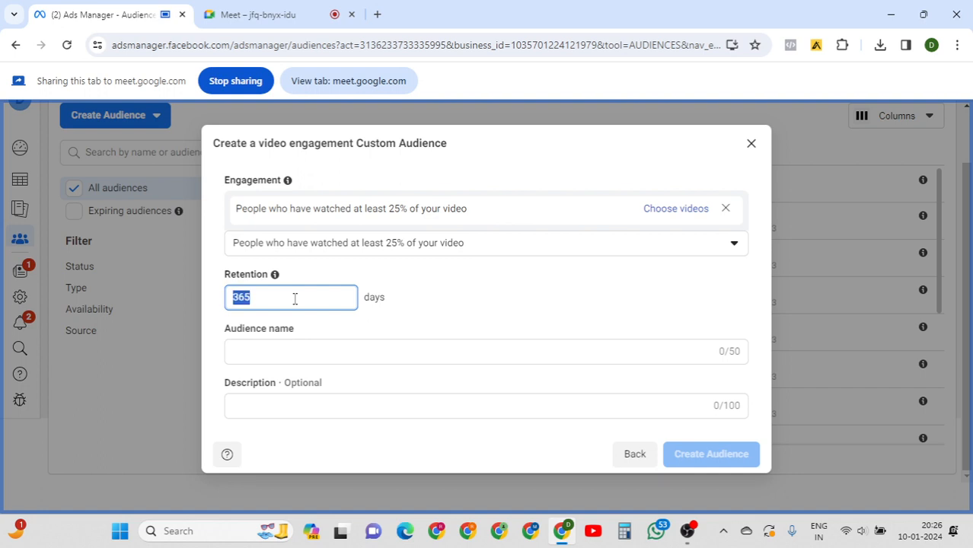
pyautogui.click(436, 308)
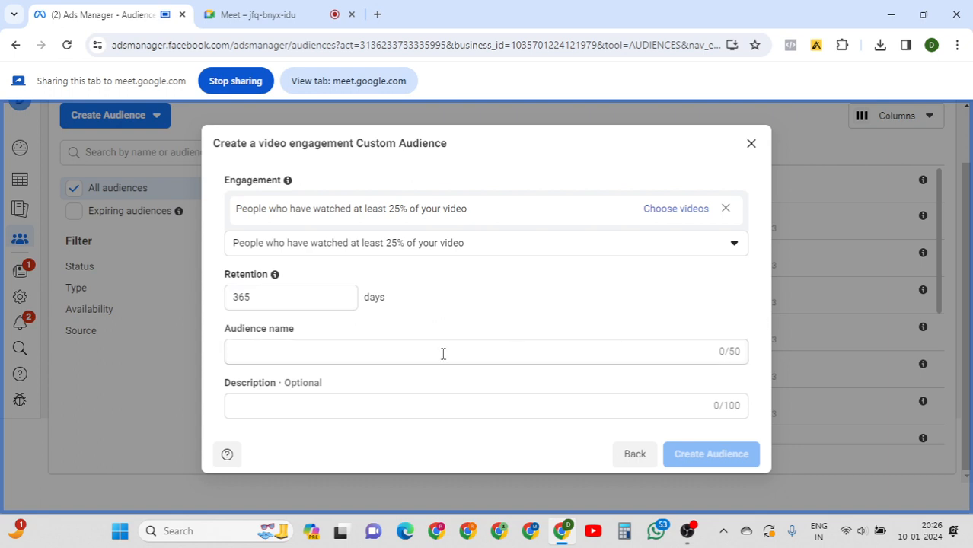
pyautogui.click(397, 353)
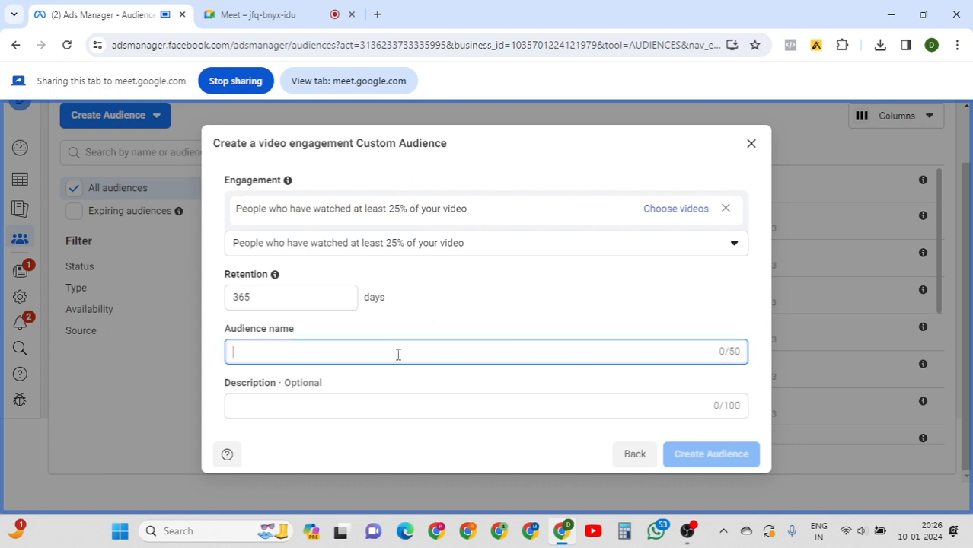
pyautogui.write('video view audience')
pyautogui.press('Tab')
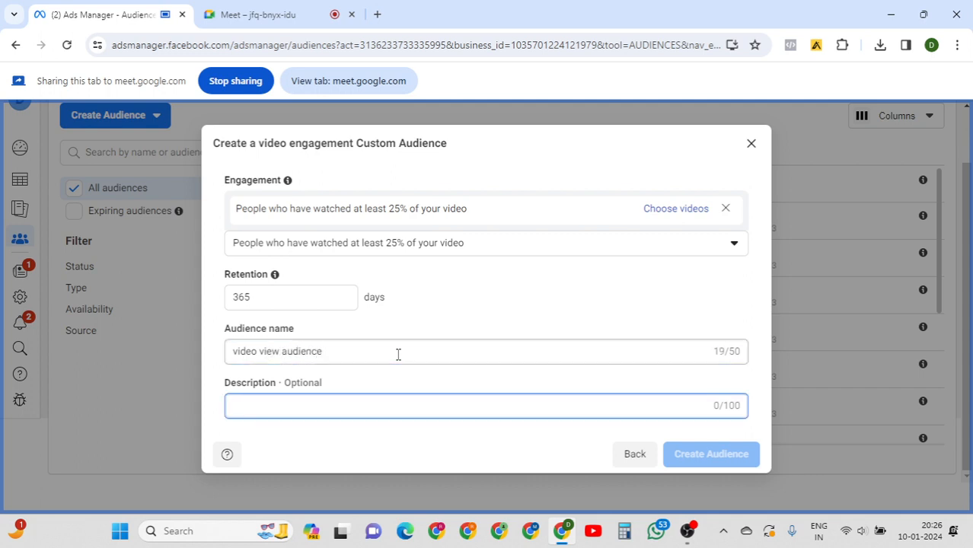
pyautogui.write('people who have ')
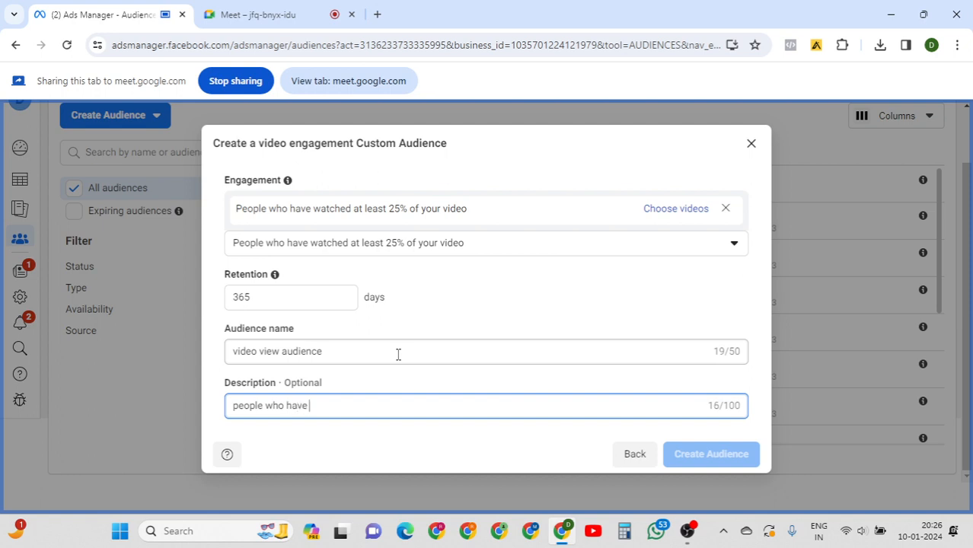
pyautogui.write('watched at least 25')
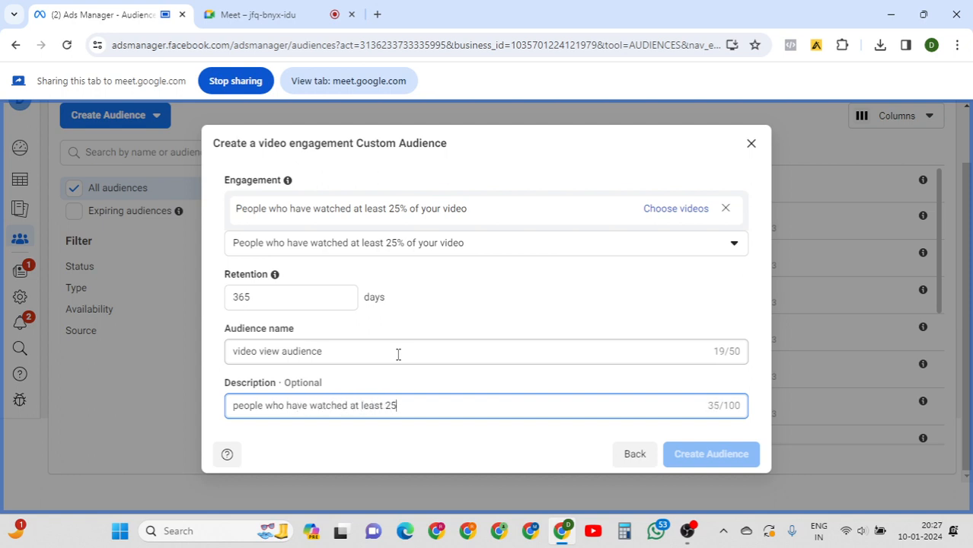
pyautogui.write('% of video')
pyautogui.click(669, 381)
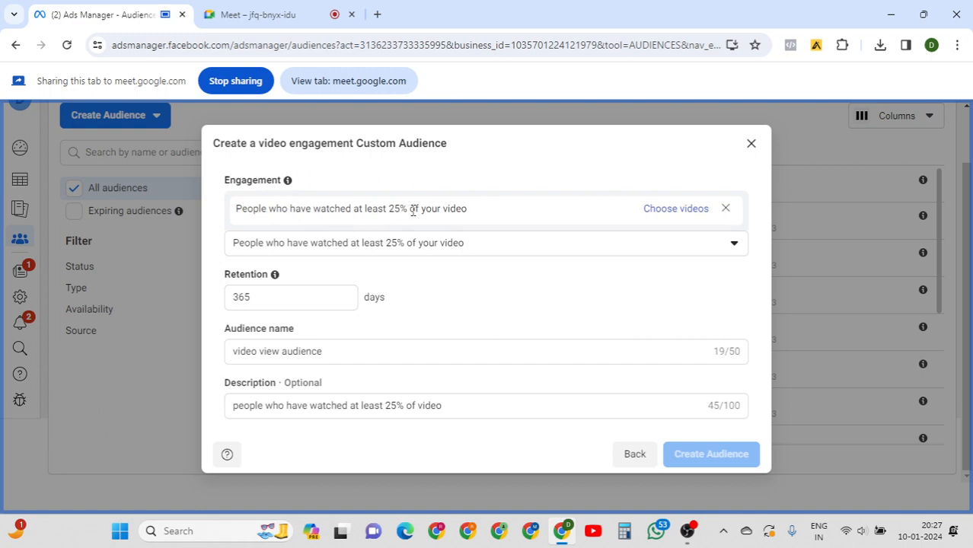
# Start choosing videos and switch the Facebook Page from Hetakids to DigitalVridhi.
pyautogui.click(665, 210)
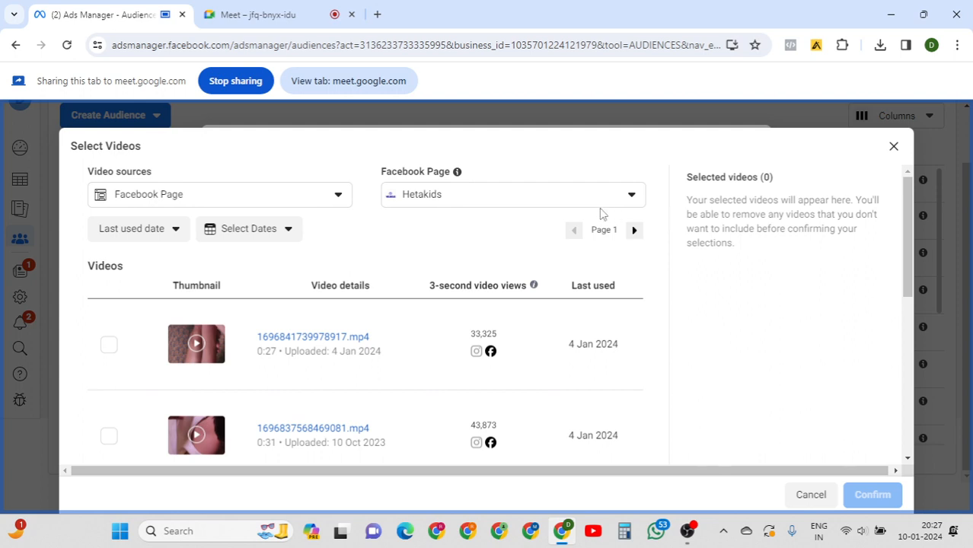
pyautogui.click(540, 196)
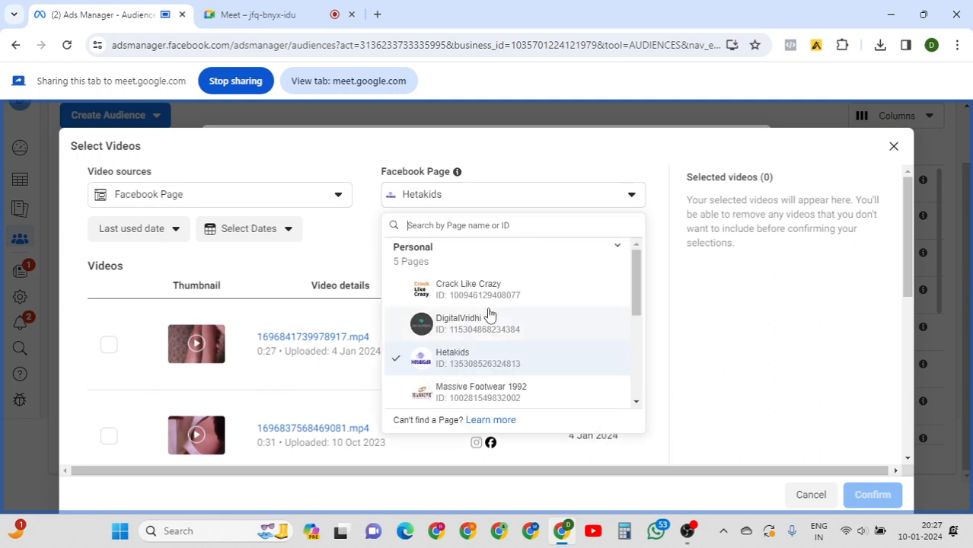
pyautogui.click(484, 320)
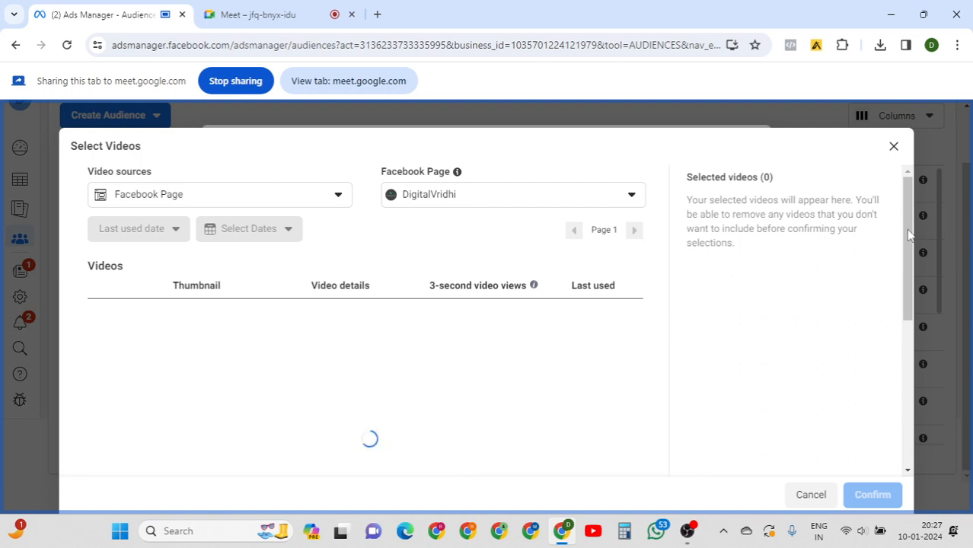
# Browse the DigitalVridhi video list and open the 'Last used date' sort menu.
pyautogui.scroll(-2, 907, 251)
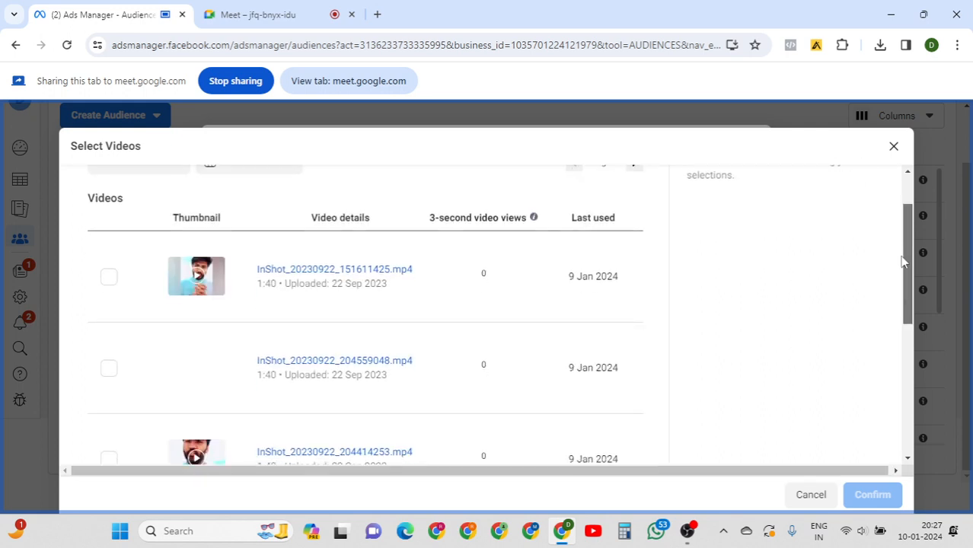
pyautogui.scroll(-2, 899, 270)
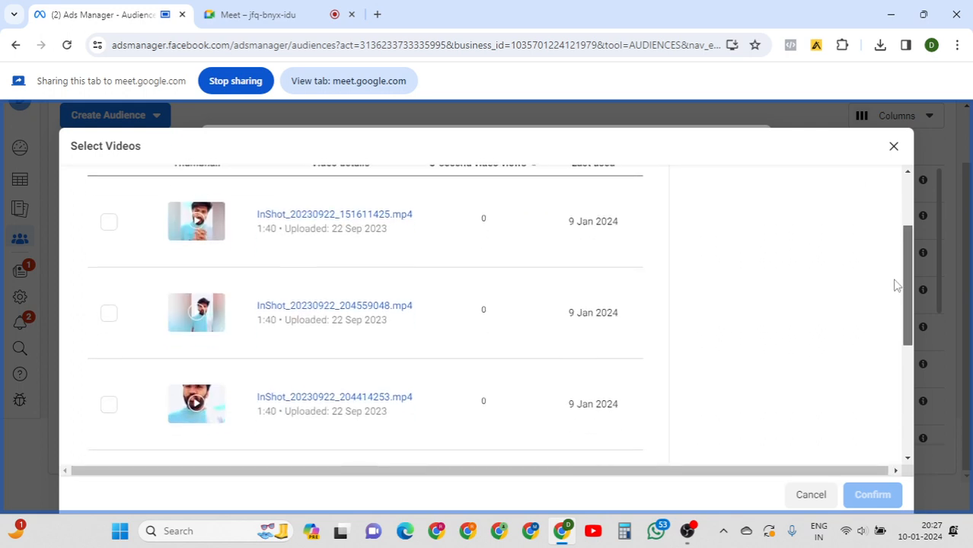
pyautogui.scroll(-2, 896, 284)
pyautogui.scroll(5, 885, 304)
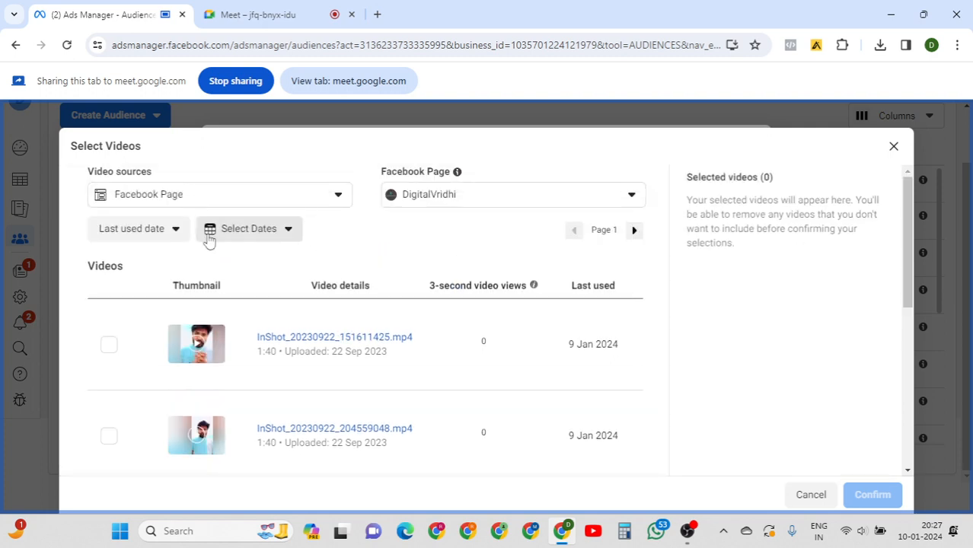
pyautogui.click(179, 232)
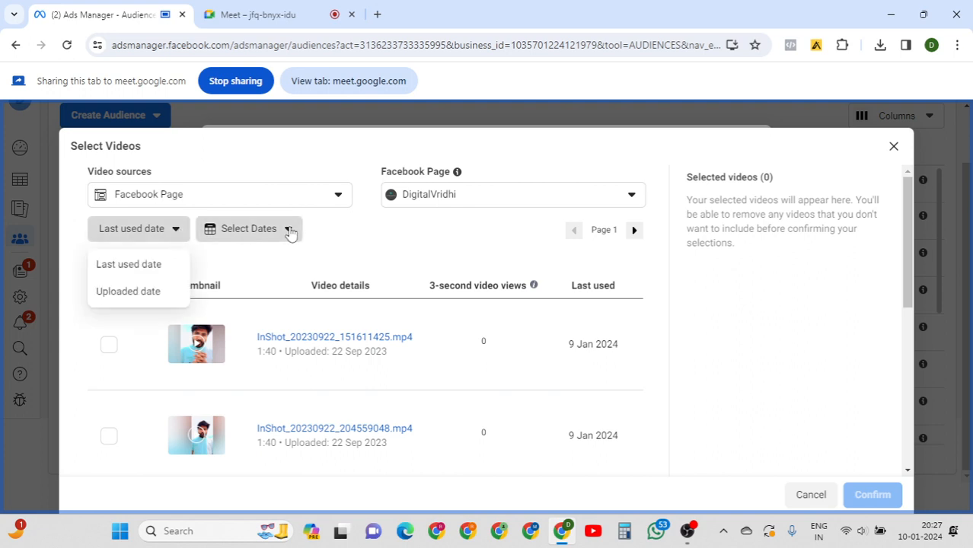
# Skim the Page videos, paging through to the second page.
pyautogui.click(290, 233)
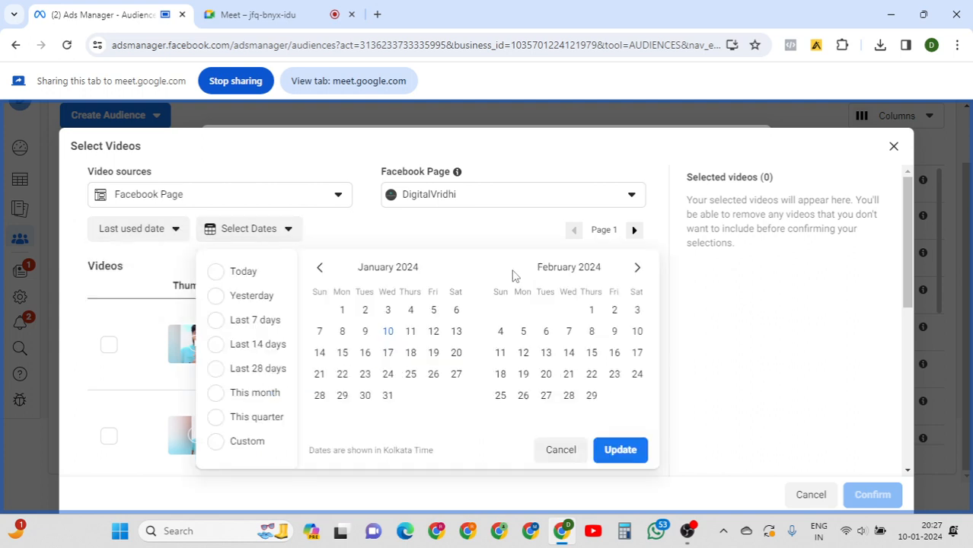
pyautogui.click(822, 326)
pyautogui.moveTo(907, 227)
pyautogui.mouseDown()
pyautogui.moveTo(910, 311)
pyautogui.moveTo(894, 442)
pyautogui.moveTo(921, 217)
pyautogui.mouseUp()
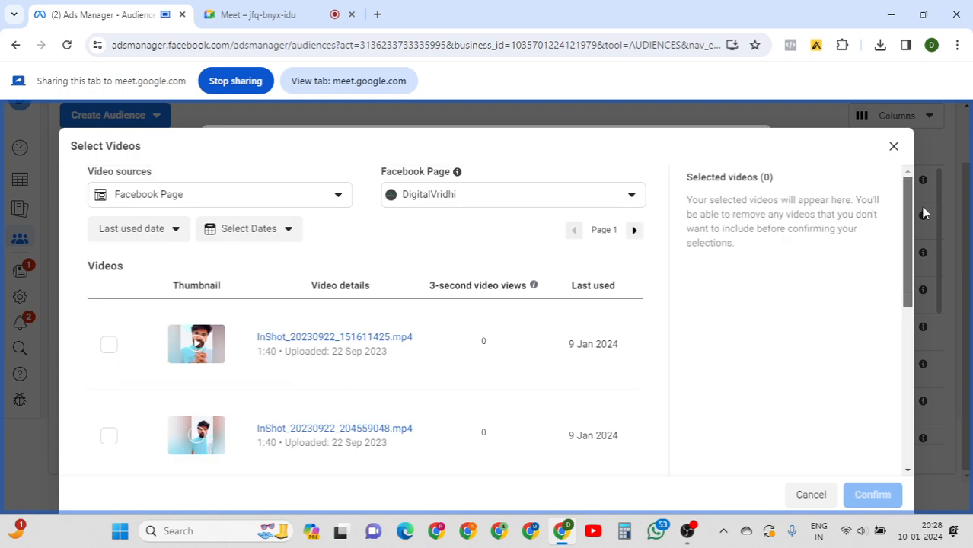
pyautogui.click(635, 231)
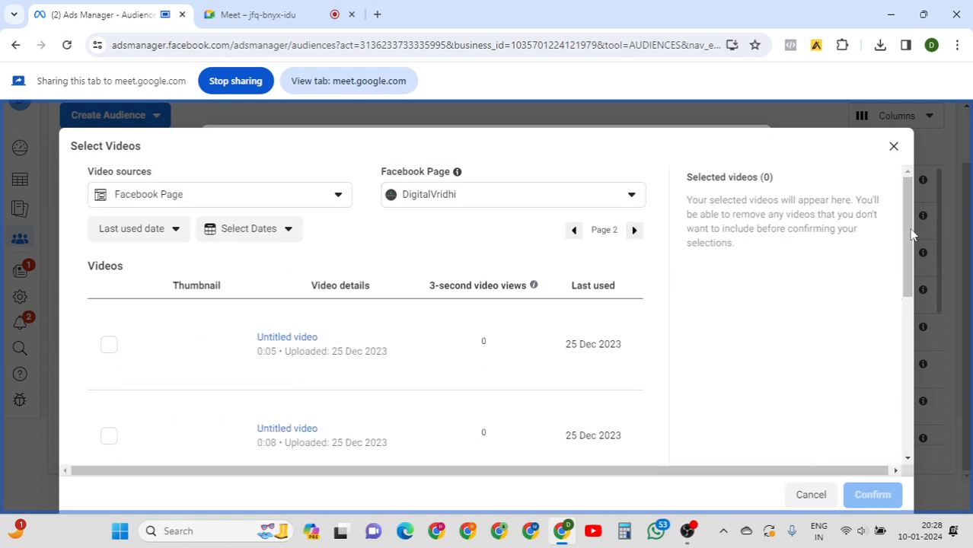
pyautogui.moveTo(913, 235); pyautogui.dragTo(927, 191)
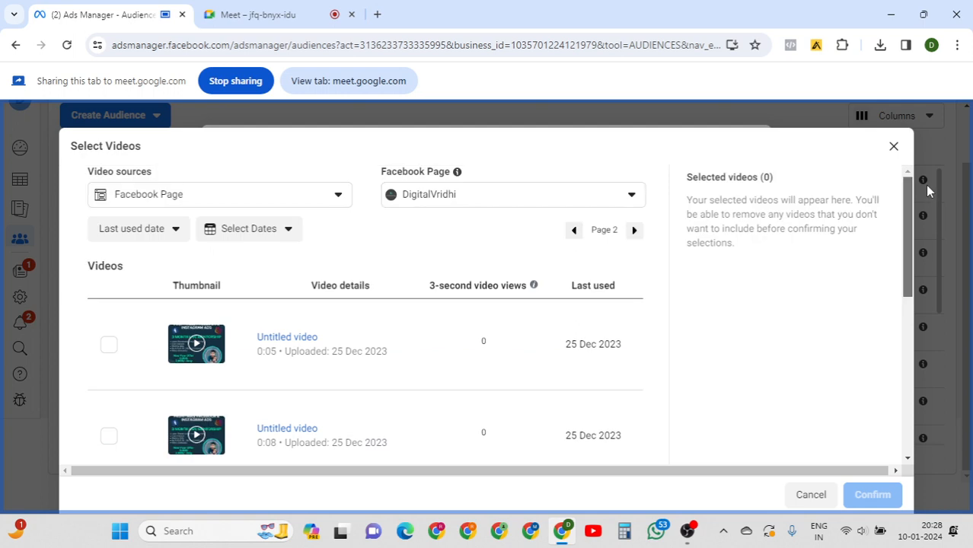
# Filter the videos to a custom date range of 1 Jan 2023 to 10 Jan 2024.
pyautogui.click(293, 229)
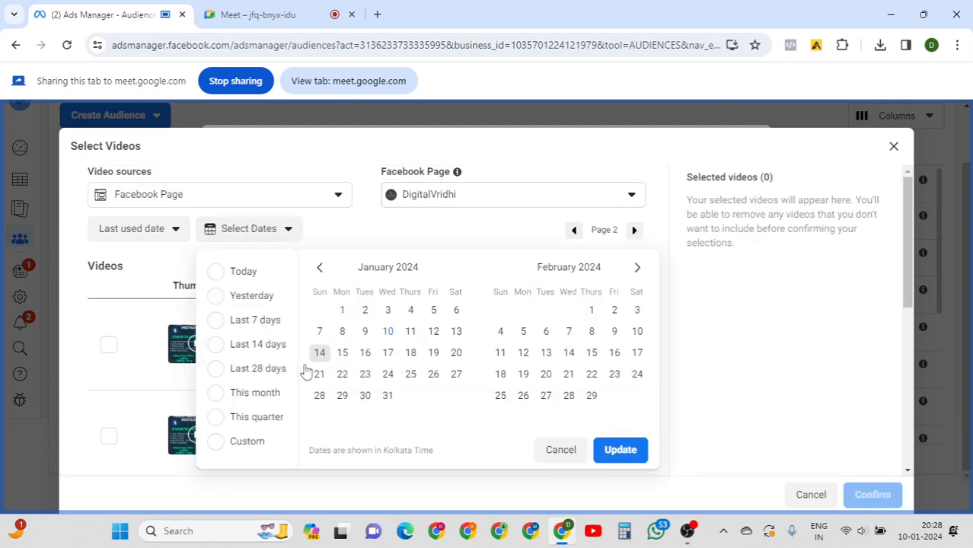
pyautogui.click(259, 441)
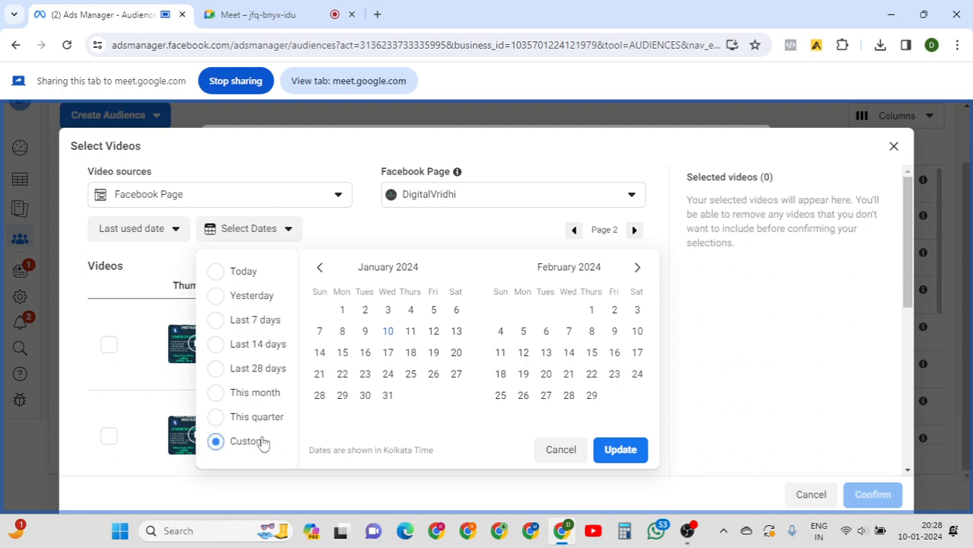
pyautogui.click(320, 268)
pyautogui.click(320, 268)
pyautogui.click(321, 270)
pyautogui.click(321, 269)
pyautogui.click(321, 270)
pyautogui.click(321, 271)
pyautogui.click(321, 270)
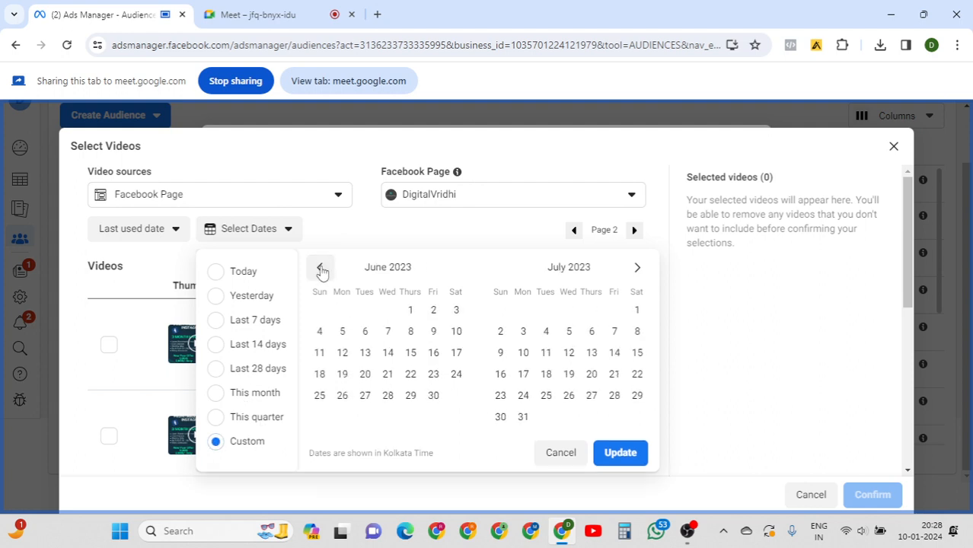
pyautogui.click(321, 270)
pyautogui.click(320, 270)
pyautogui.click(321, 271)
pyautogui.click(320, 270)
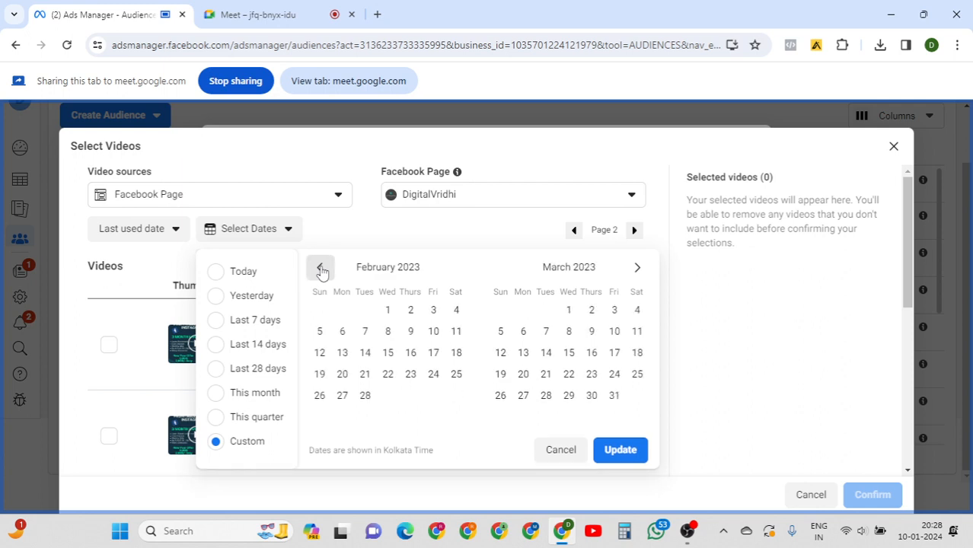
pyautogui.click(320, 271)
pyautogui.click(319, 314)
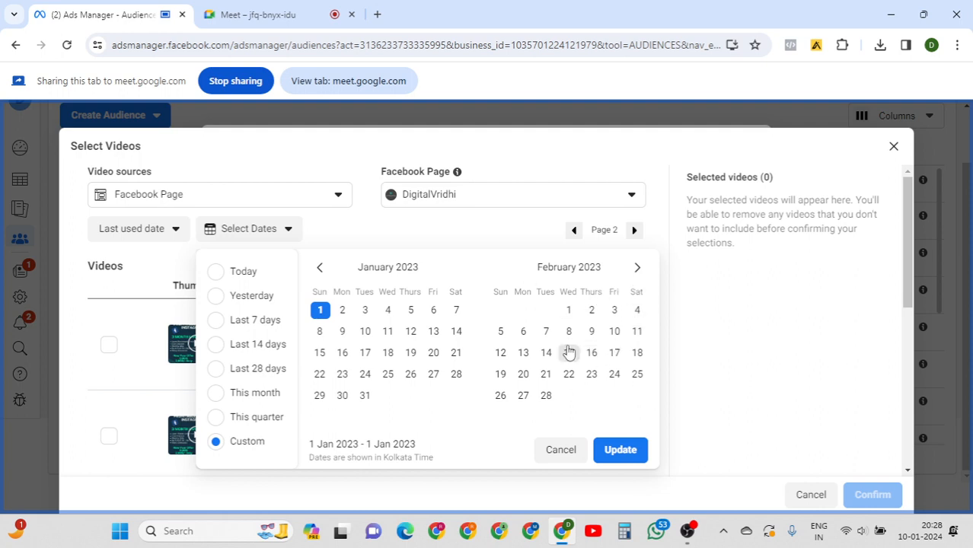
pyautogui.click(638, 270)
pyautogui.click(638, 270)
pyautogui.click(638, 271)
pyautogui.click(637, 271)
pyautogui.click(638, 270)
pyautogui.click(637, 271)
pyautogui.click(638, 271)
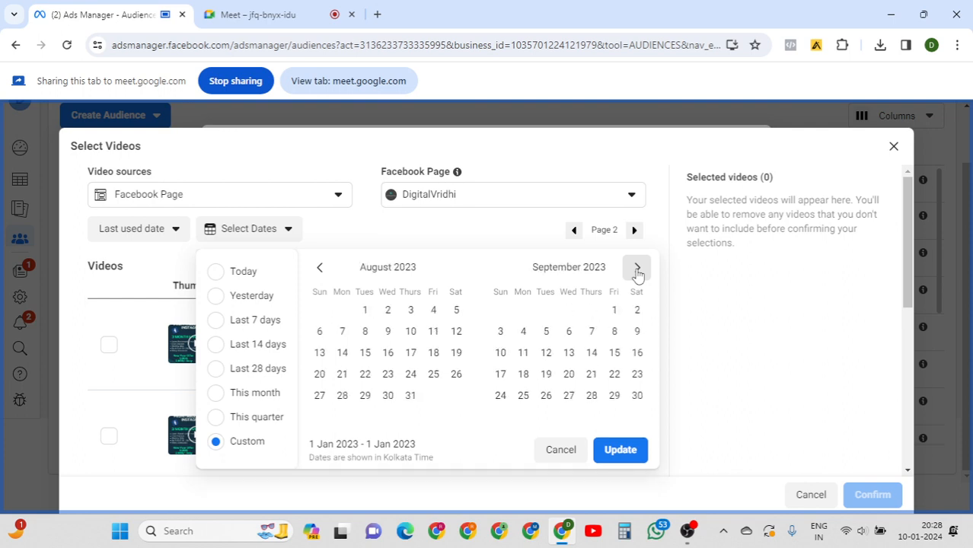
pyautogui.click(637, 271)
pyautogui.click(638, 270)
pyautogui.click(637, 270)
pyautogui.click(638, 274)
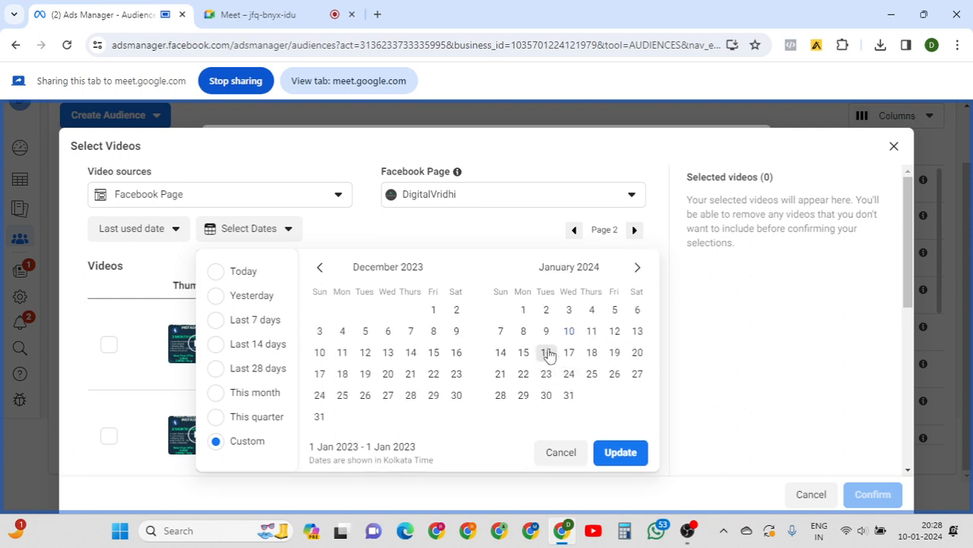
pyautogui.click(570, 333)
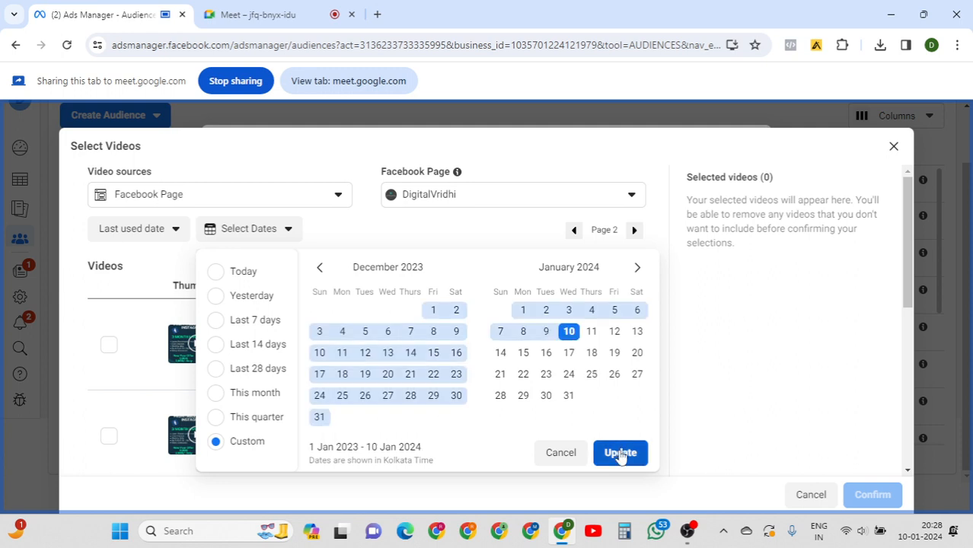
pyautogui.click(621, 453)
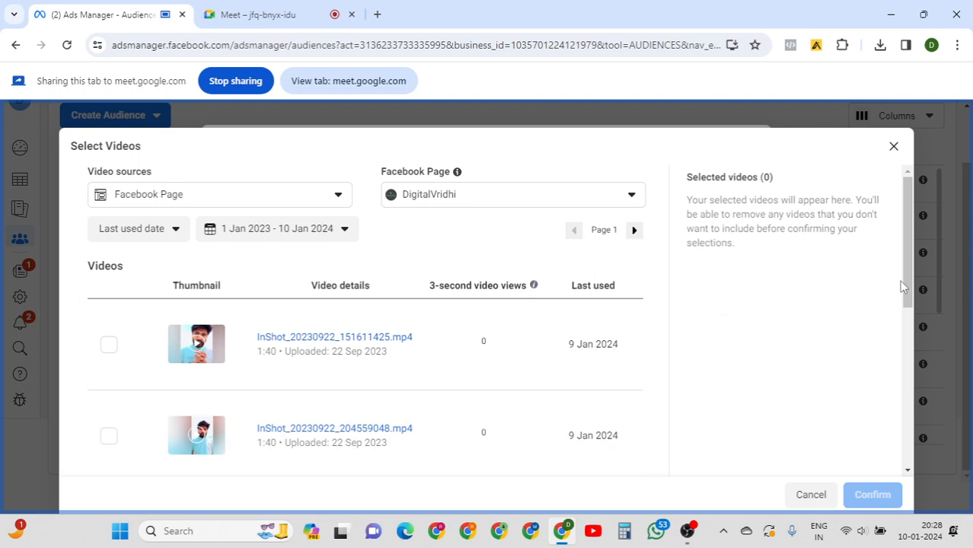
# On page 2, tick five December 2023 videos from 25 Dec and 22 Dec.
pyautogui.moveTo(906, 230); pyautogui.dragTo(935, 228)
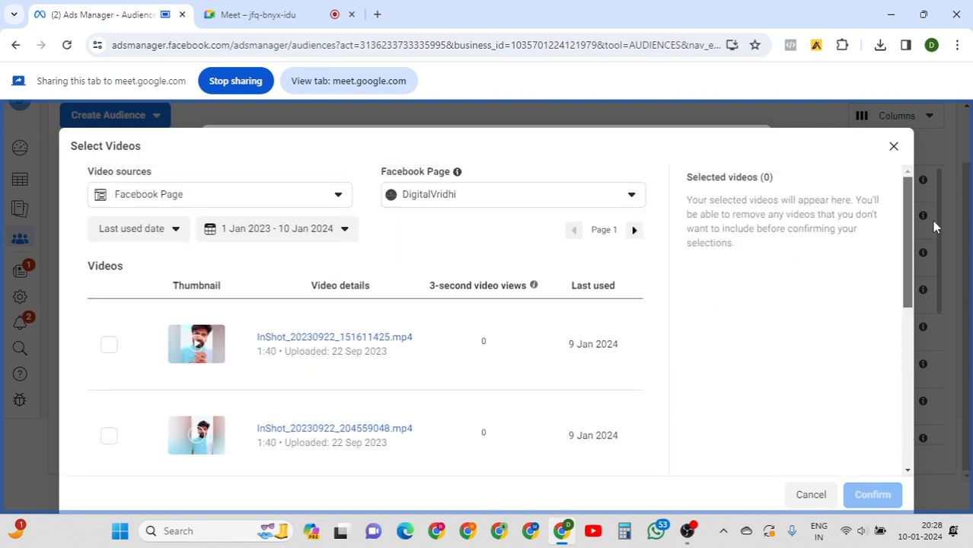
pyautogui.click(635, 231)
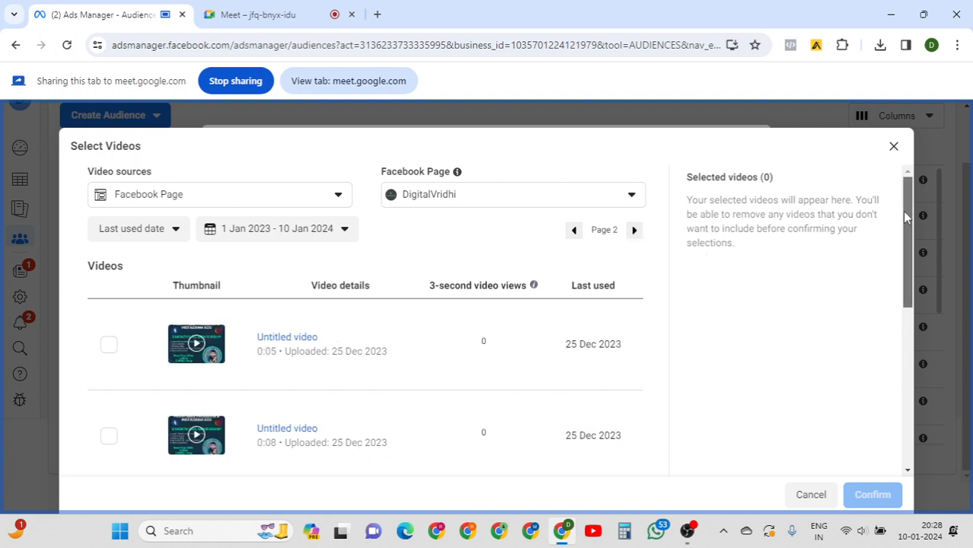
pyautogui.scroll(-2, 847, 434)
pyautogui.scroll(-3, 853, 380)
pyautogui.scroll(1, 363, 289)
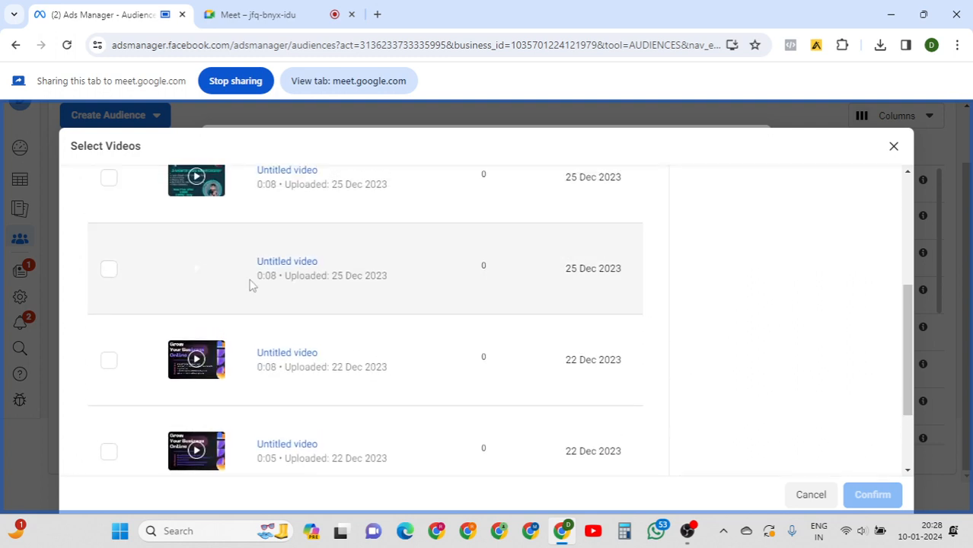
pyautogui.click(108, 270)
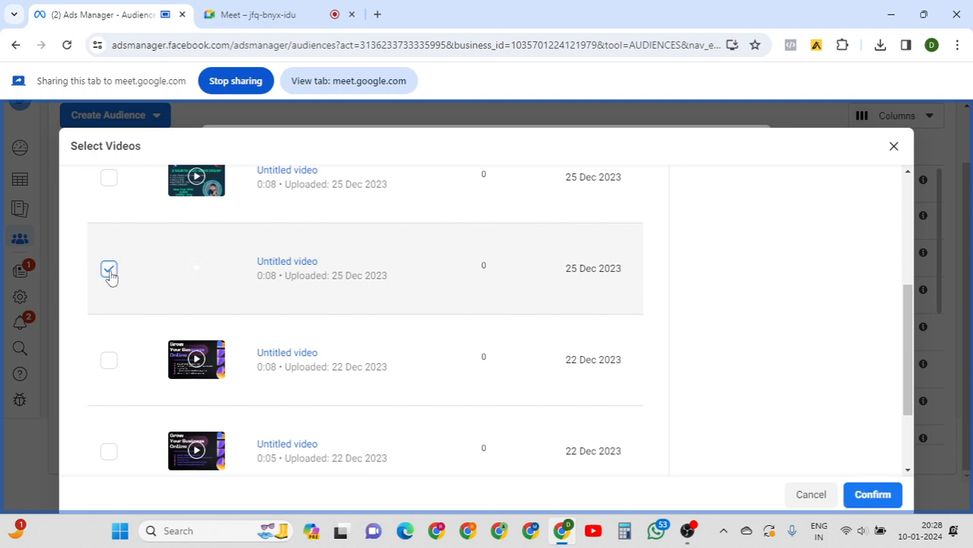
pyautogui.click(108, 360)
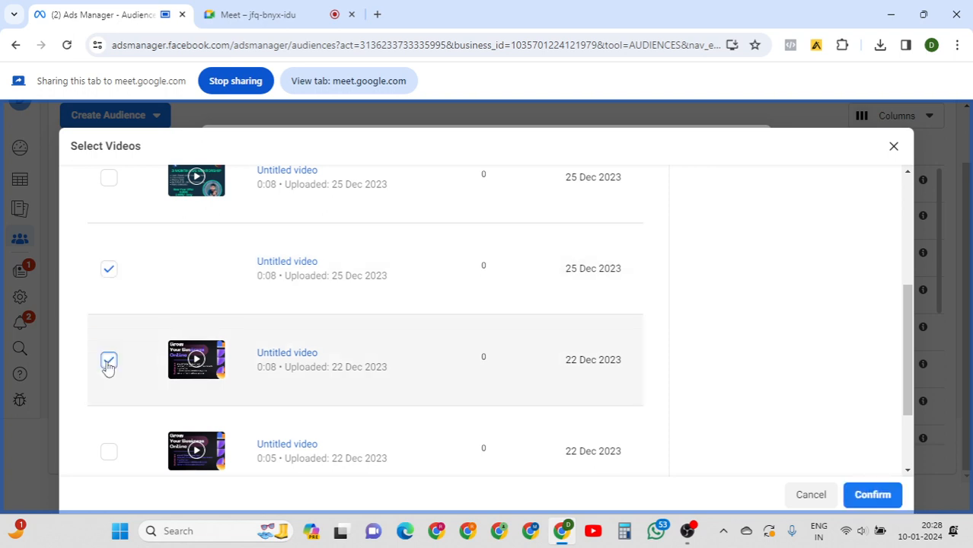
pyautogui.click(110, 191)
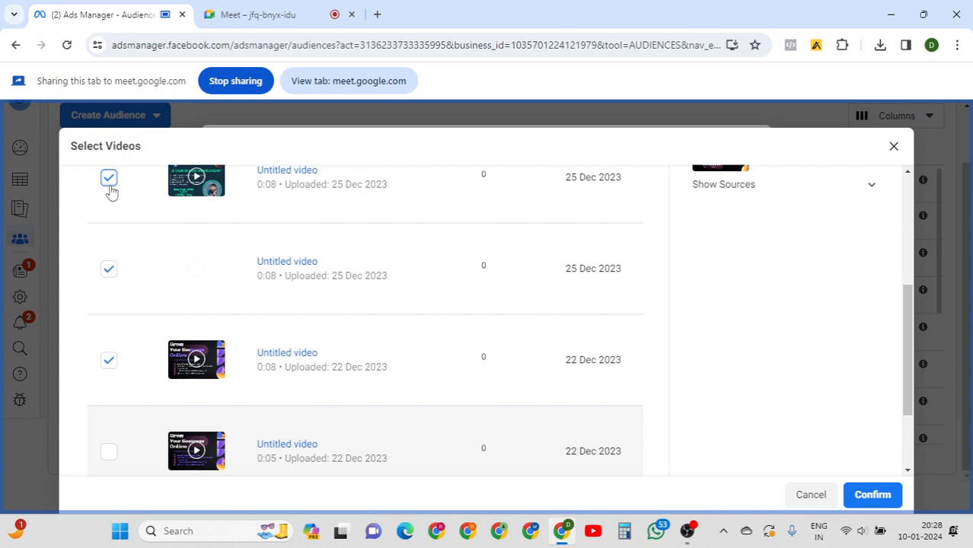
pyautogui.click(108, 454)
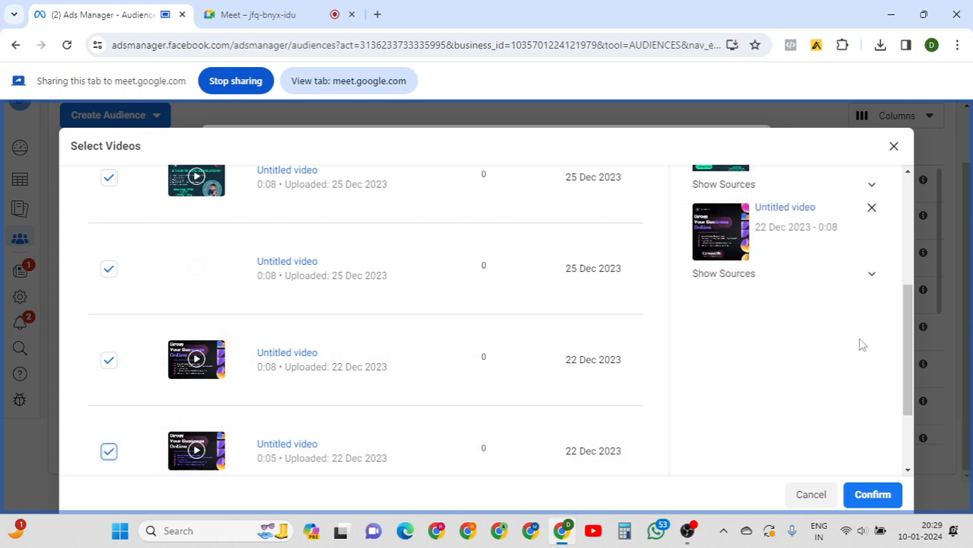
pyautogui.moveTo(913, 329); pyautogui.dragTo(921, 212)
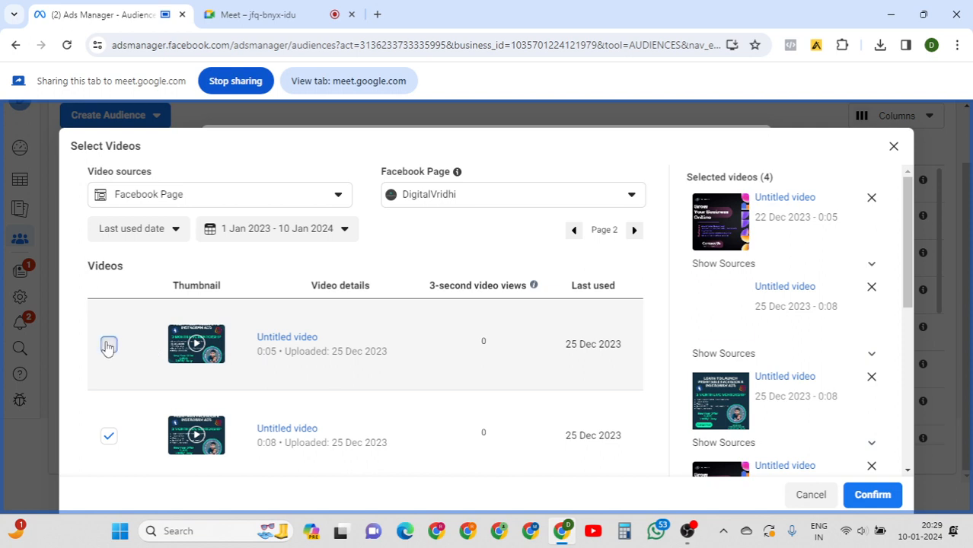
pyautogui.click(108, 345)
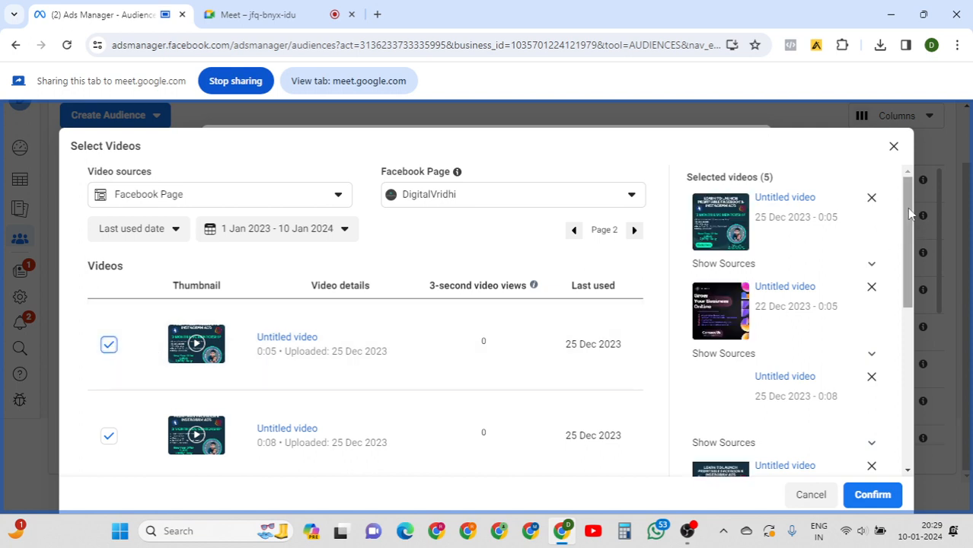
# Back on page 1, tick the two InShot videos and confirm the seven-video selection.
pyautogui.moveTo(912, 222); pyautogui.dragTo(898, 429)
pyautogui.scroll(6, 895, 431)
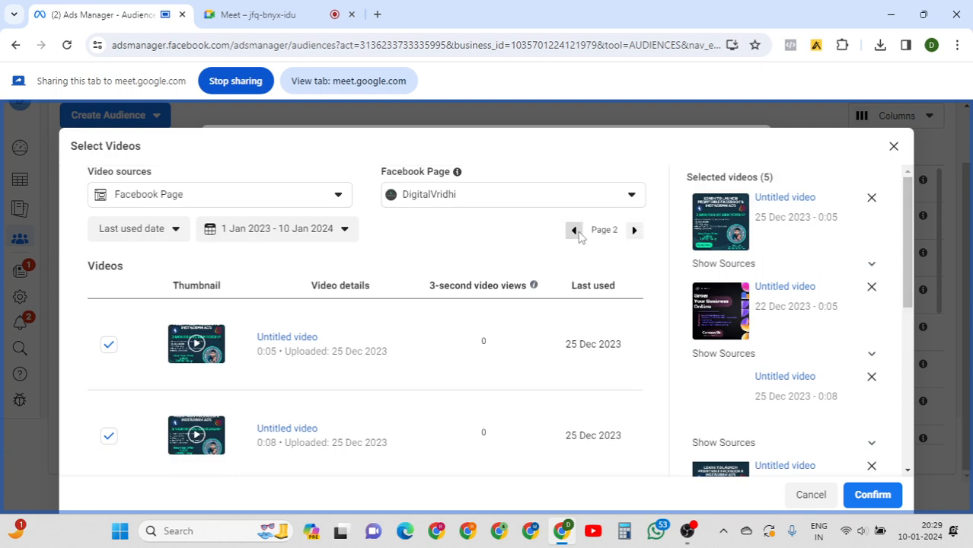
pyautogui.click(575, 230)
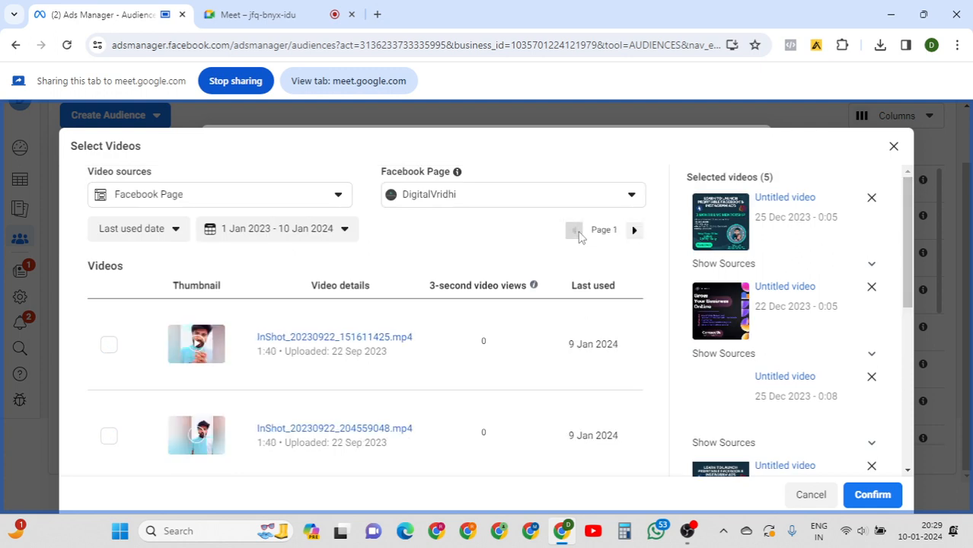
pyautogui.click(109, 345)
pyautogui.click(109, 438)
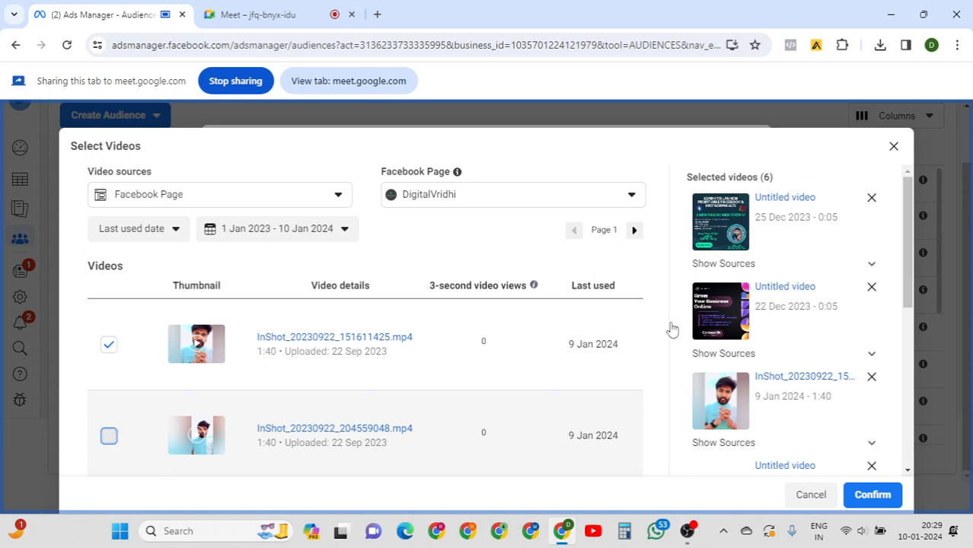
pyautogui.scroll(-3, 913, 227)
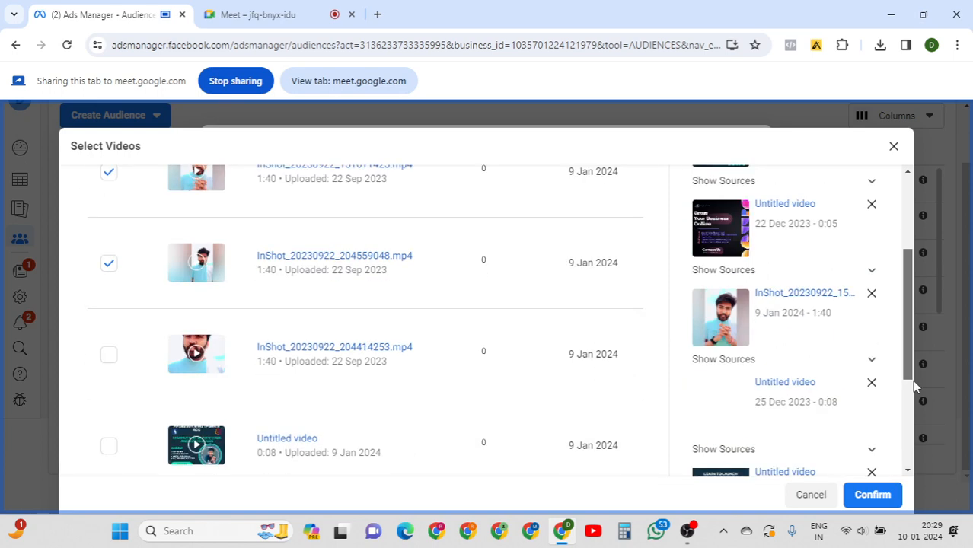
pyautogui.scroll(-5, 915, 400)
pyautogui.click(870, 495)
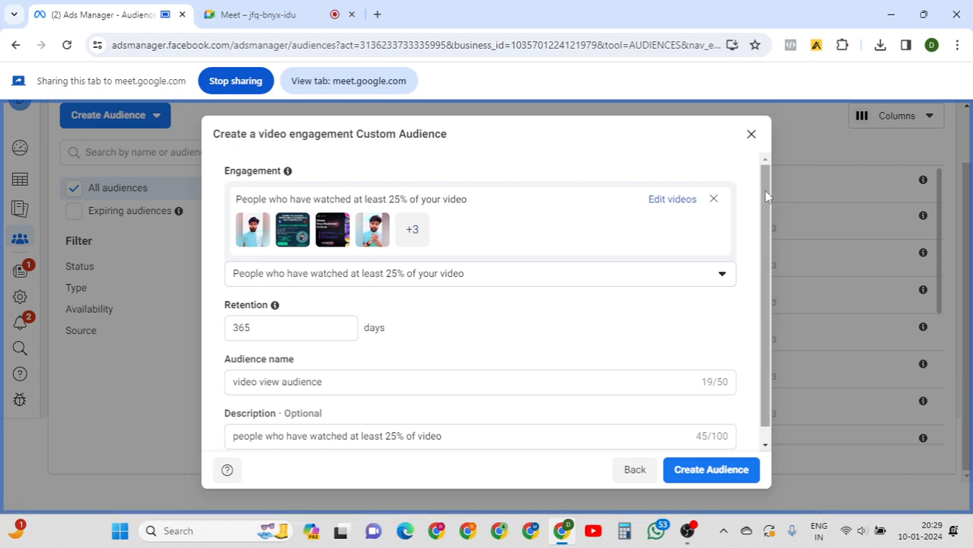
# Change the retention period from 365 to 30 days.
pyautogui.scroll(-1, 764, 196)
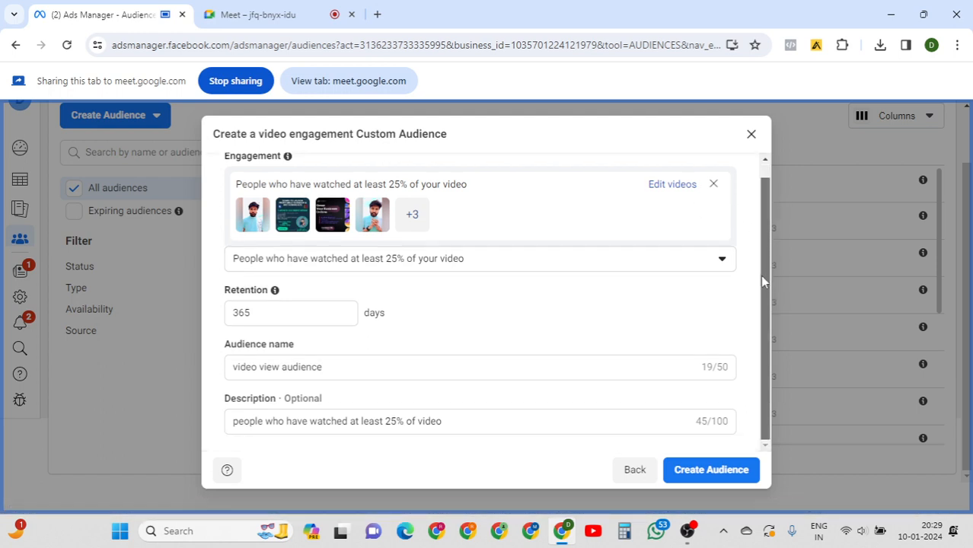
pyautogui.click(274, 315)
pyautogui.hotkey('ctrl', 'a')
pyautogui.write('30')
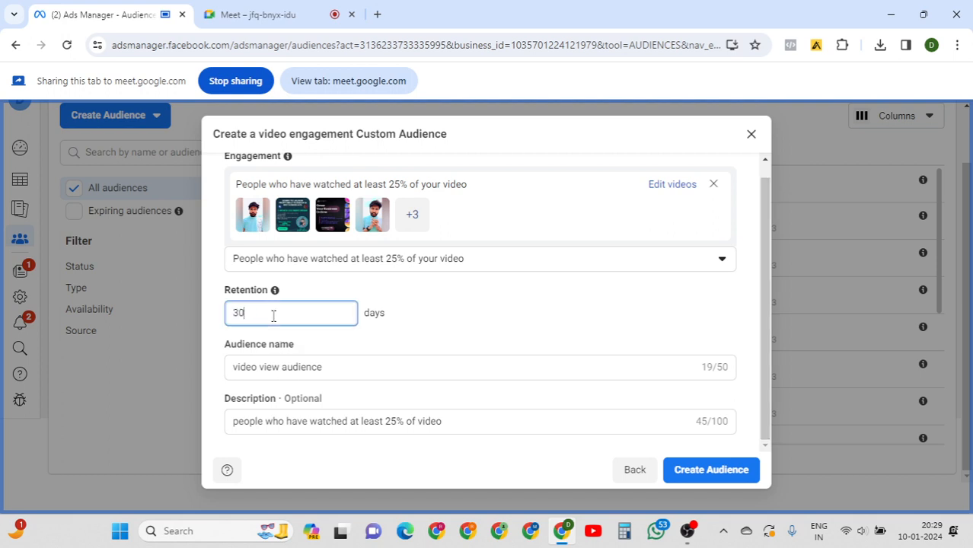
pyautogui.click(402, 316)
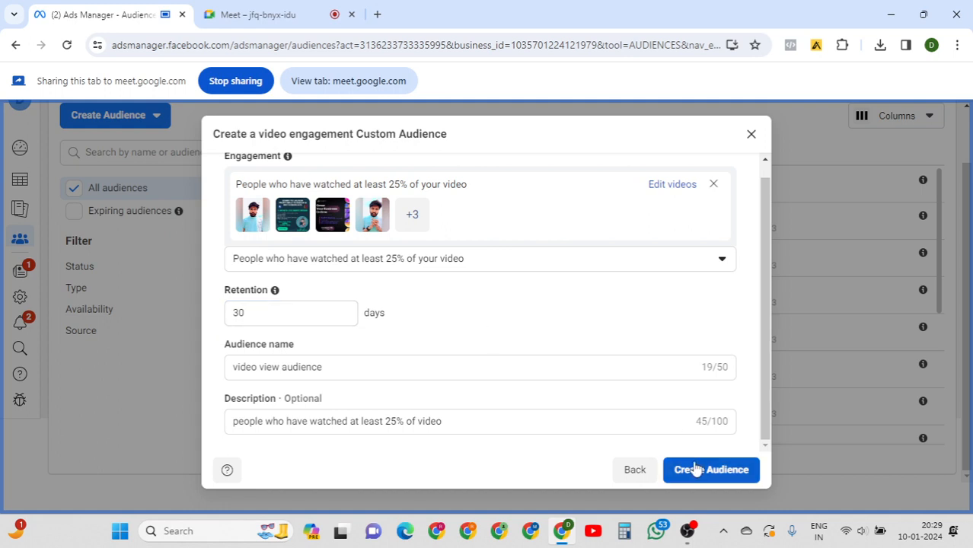
# Rename the audience to 'demo audience' and create it.
pyautogui.click(365, 368)
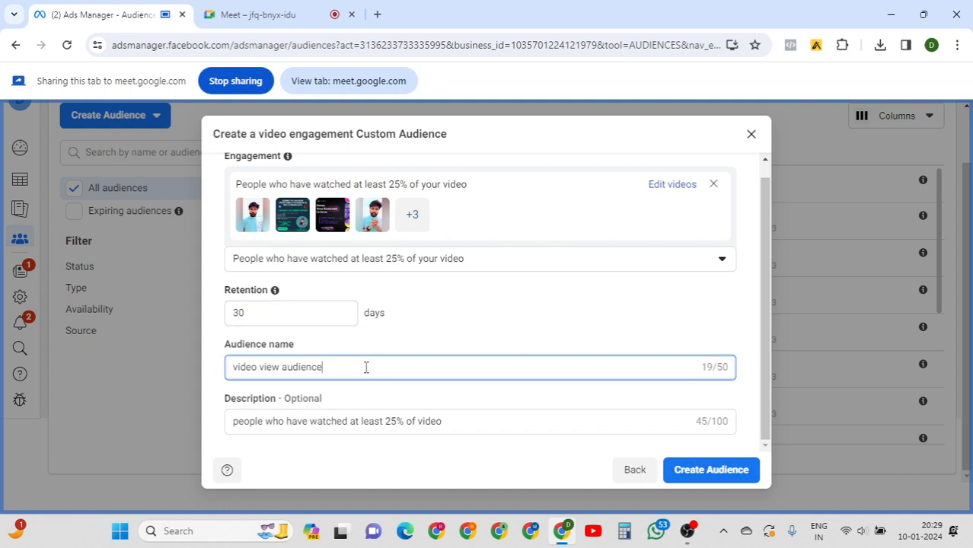
pyautogui.hotkey('ctrl', 'a')
pyautogui.write('demo aud')
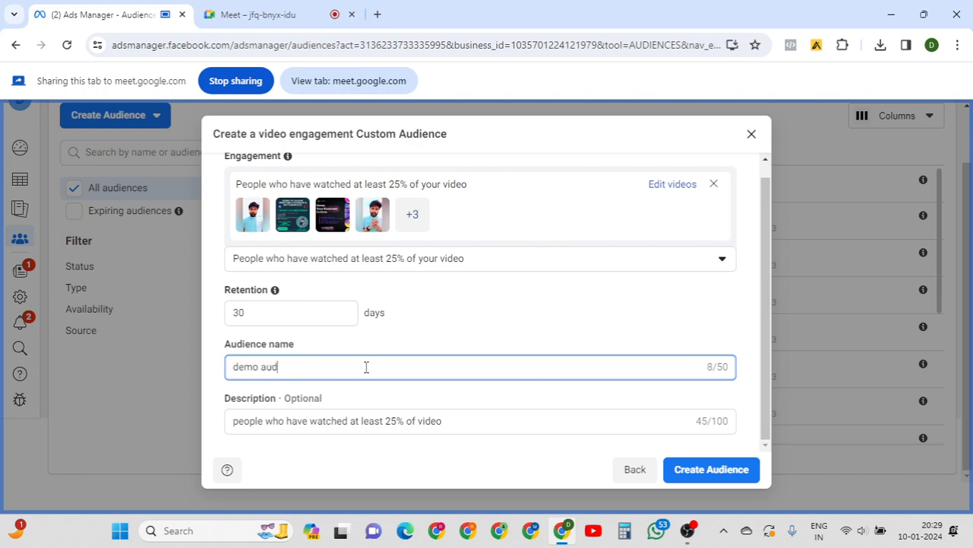
pyautogui.write('ience')
pyautogui.click(482, 402)
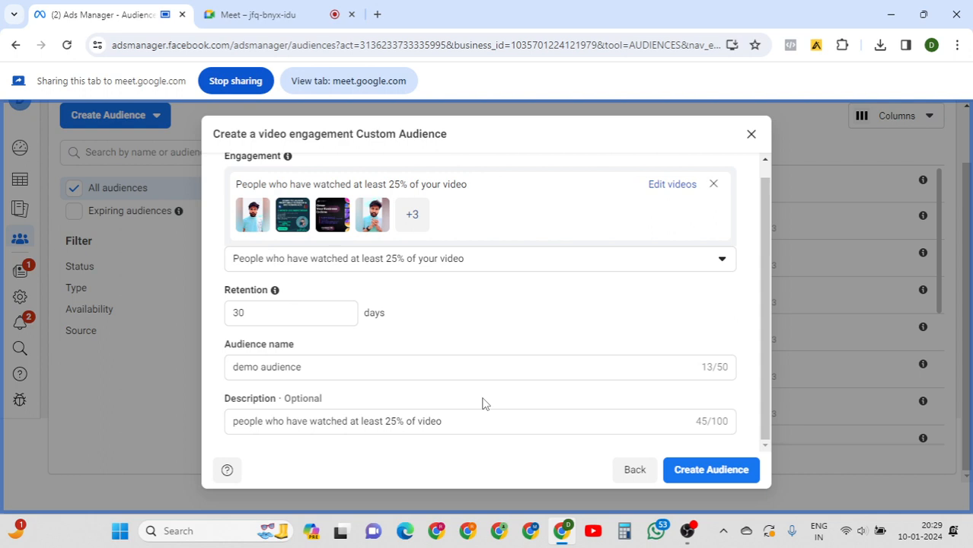
pyautogui.click(702, 470)
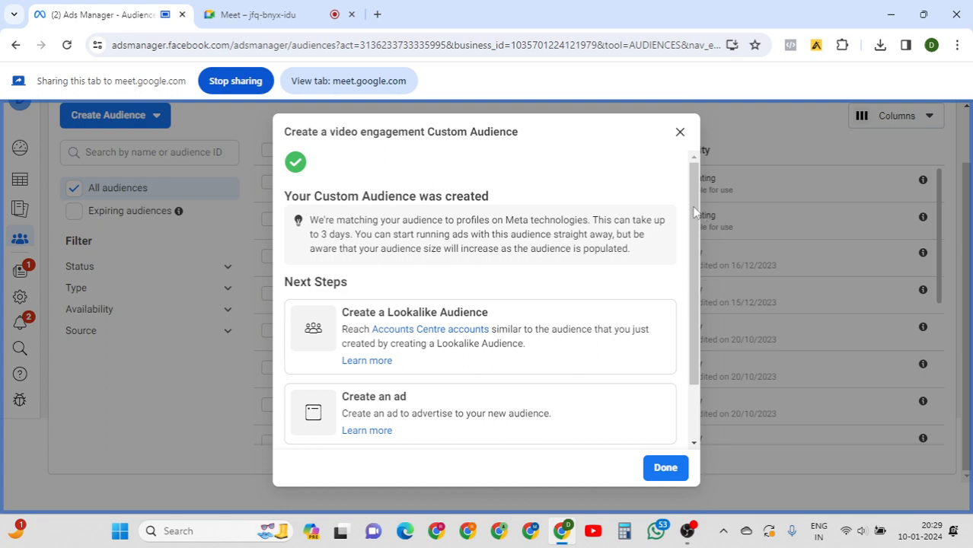
# Close the success dialog and check the new 'demo audience' row in the Audiences list.
pyautogui.moveTo(695, 217); pyautogui.dragTo(699, 297)
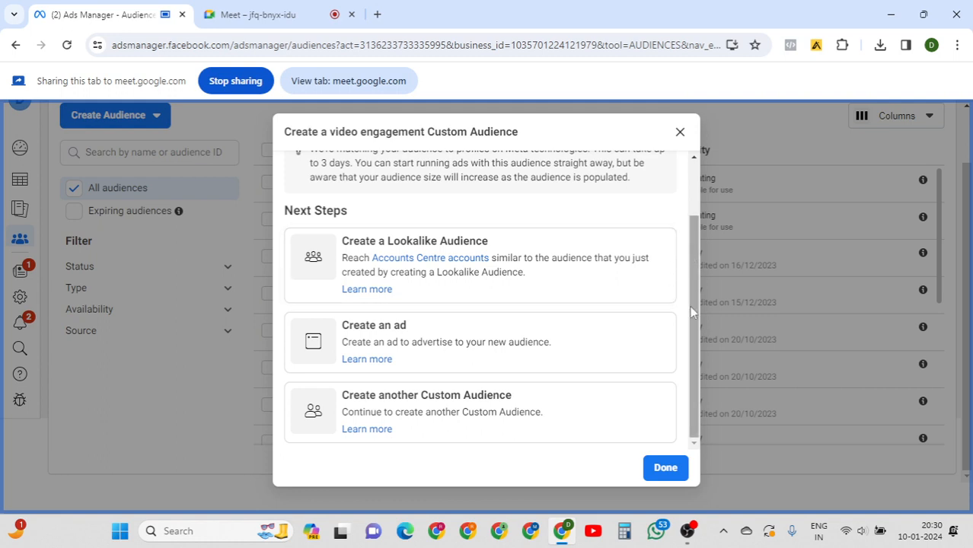
pyautogui.click(674, 470)
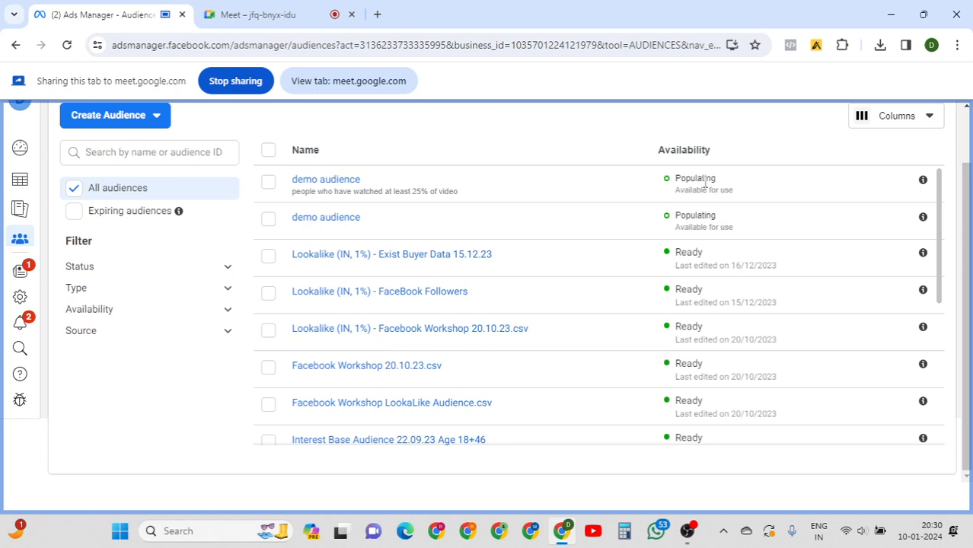
pyautogui.moveTo(743, 195); pyautogui.dragTo(649, 197)
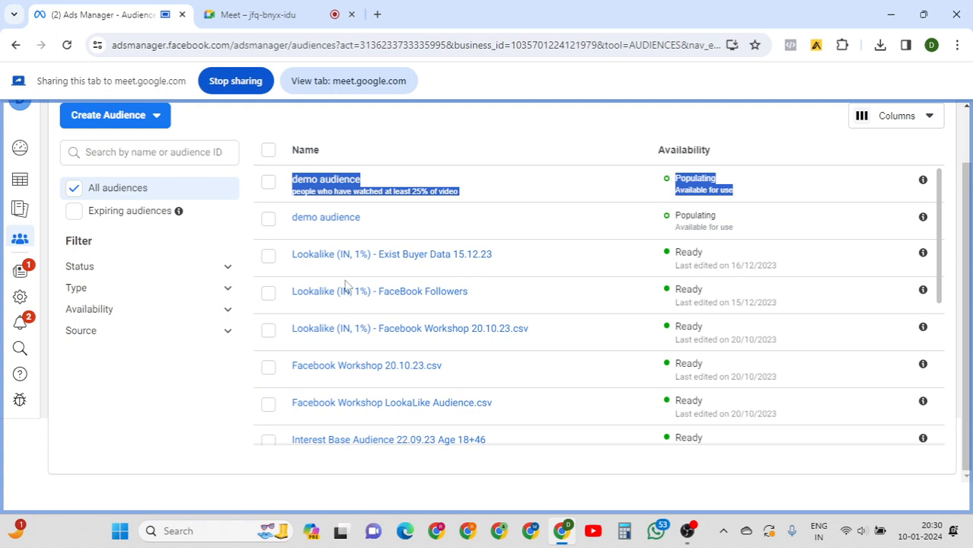
pyautogui.click(174, 362)
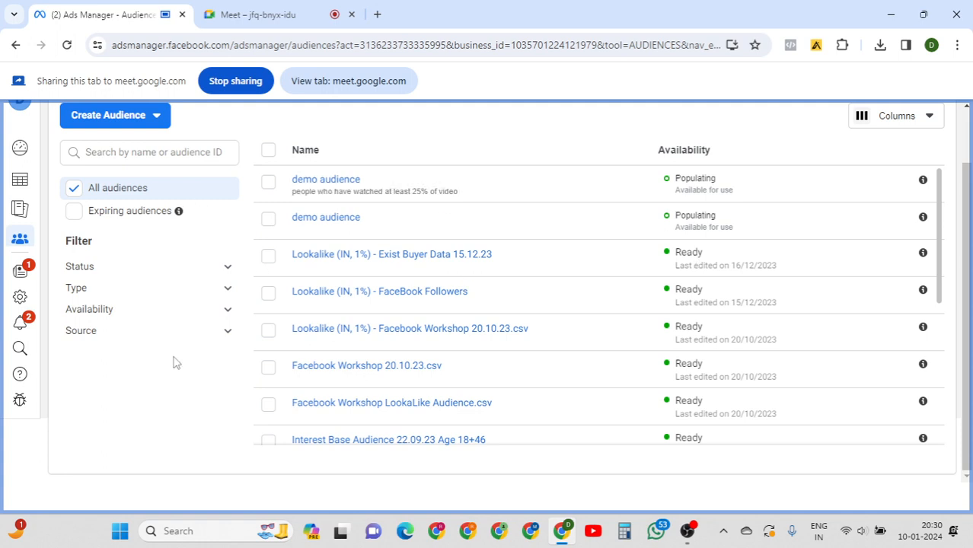
pyautogui.click(148, 125)
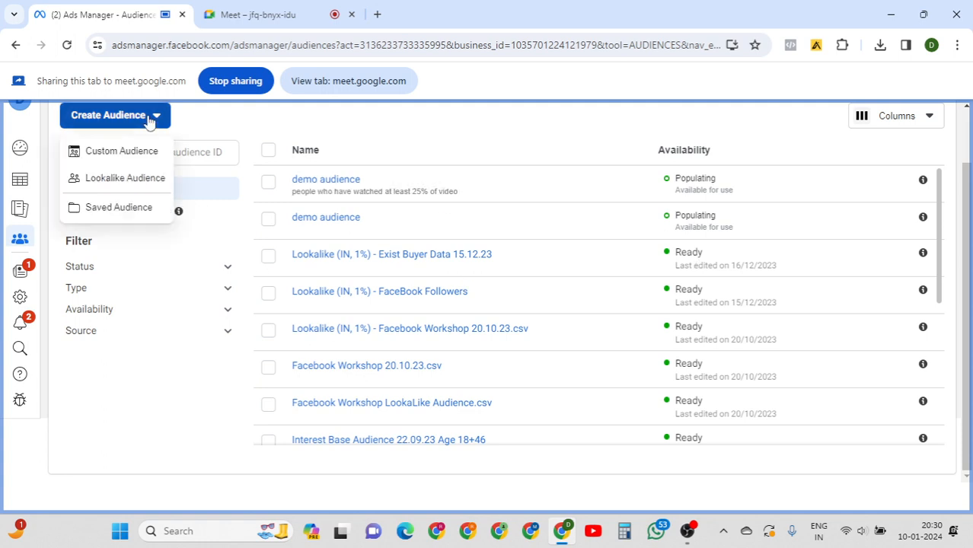
# Start a new Custom Audience with Instagram account selected as the source.
pyautogui.click(122, 153)
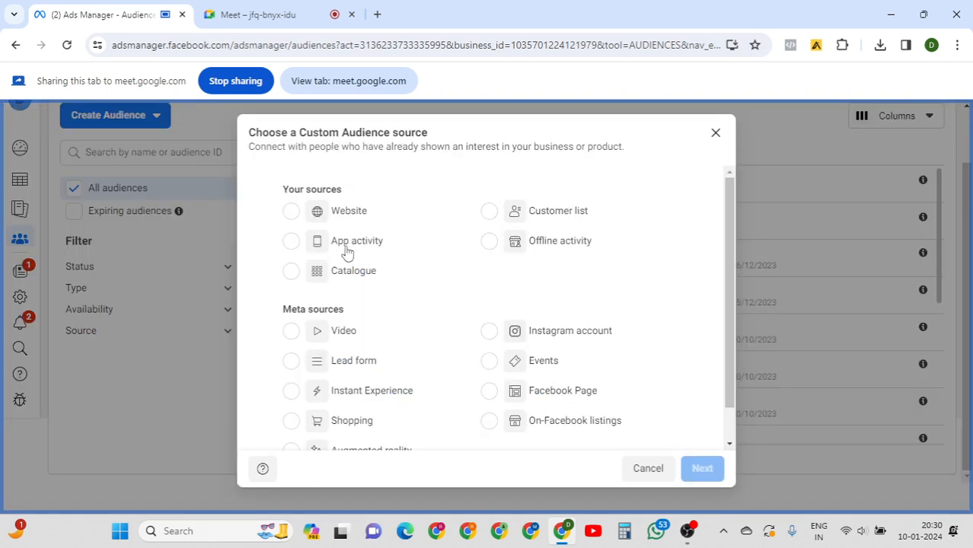
pyautogui.moveTo(724, 193); pyautogui.dragTo(725, 248)
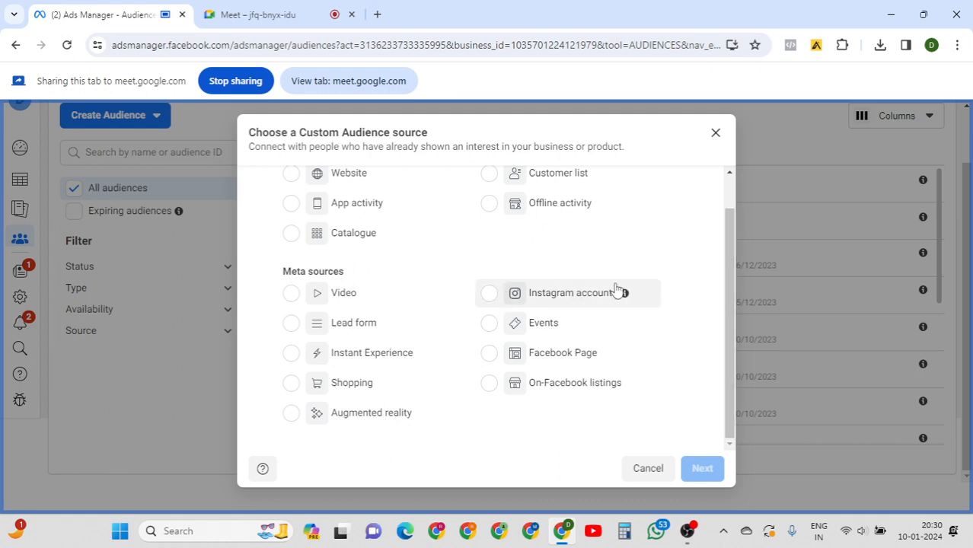
pyautogui.moveTo(625, 296)
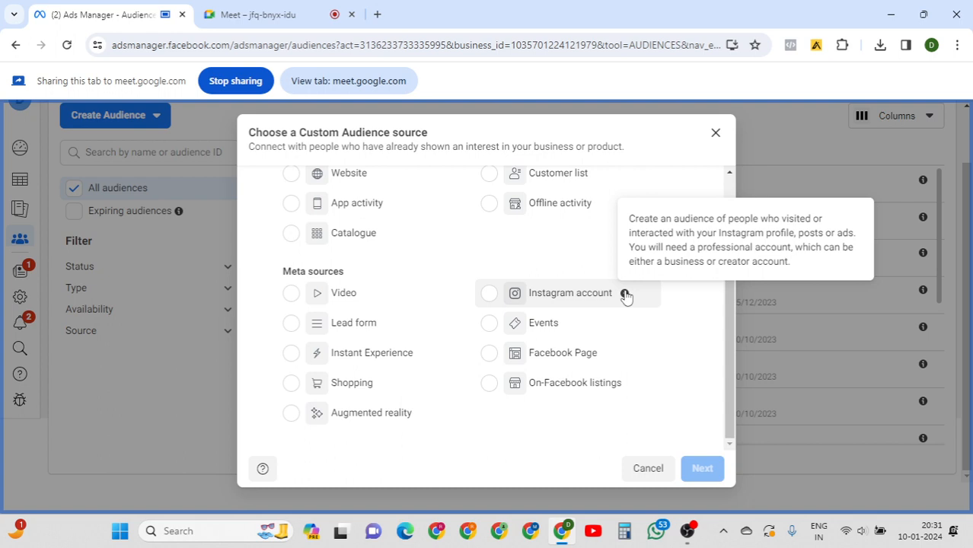
pyautogui.click(568, 300)
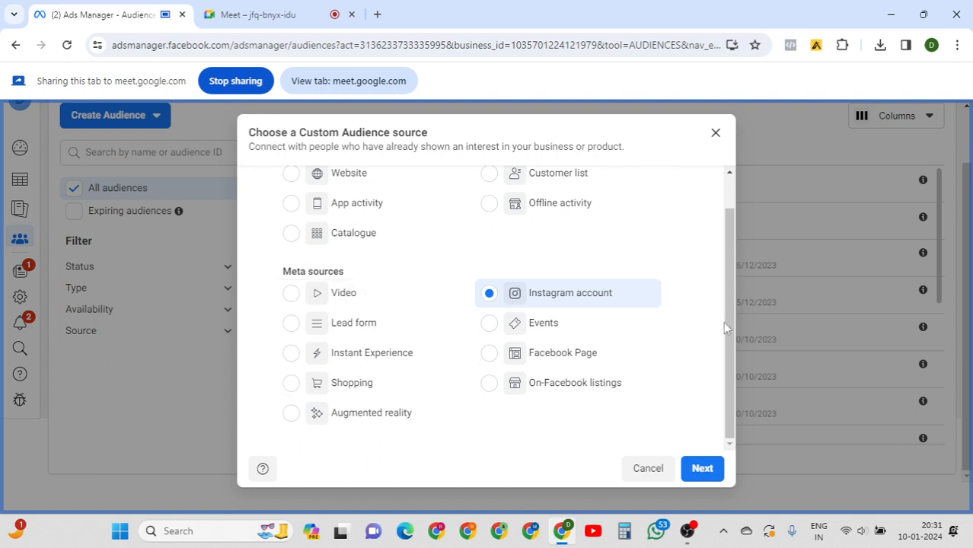
pyautogui.click(699, 471)
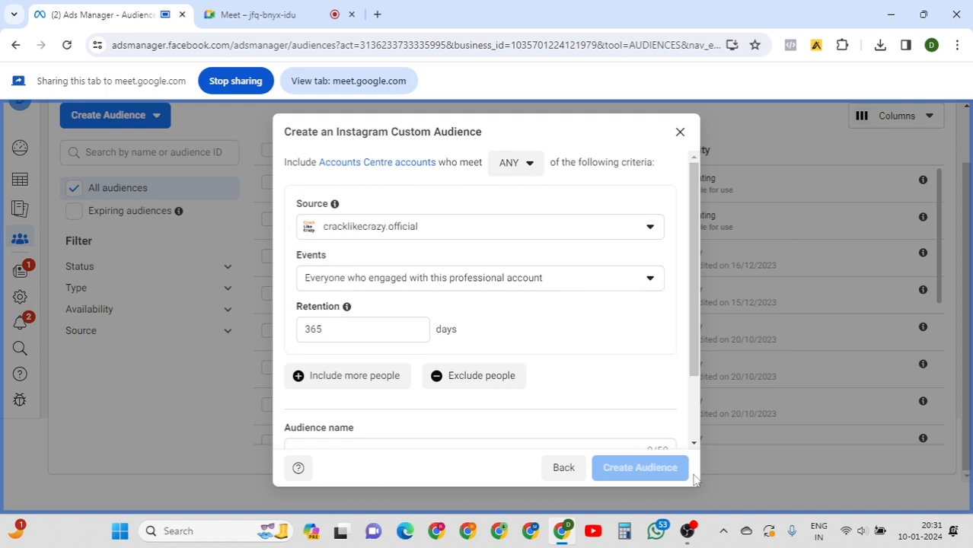
# Switch the Instagram audience source to a different connected account.
pyautogui.click(519, 230)
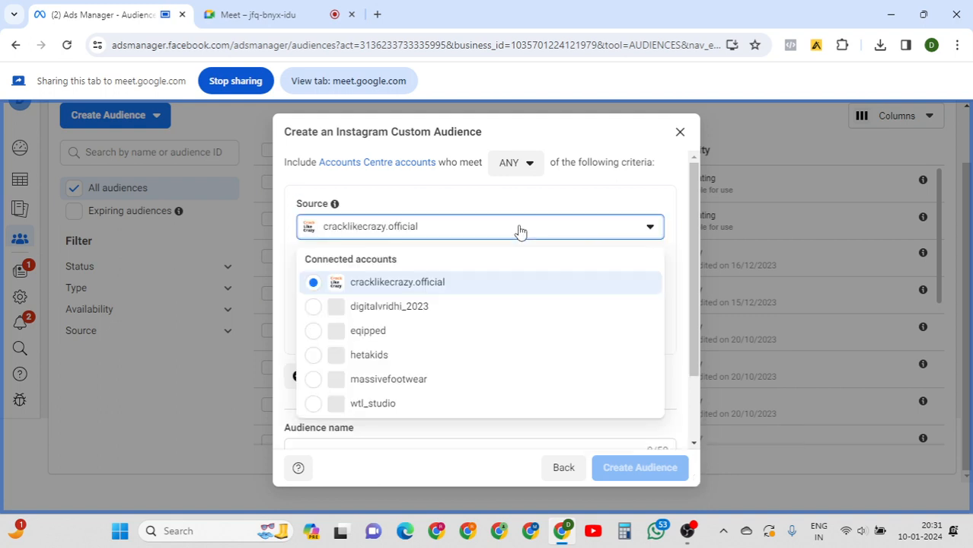
pyautogui.click(396, 308)
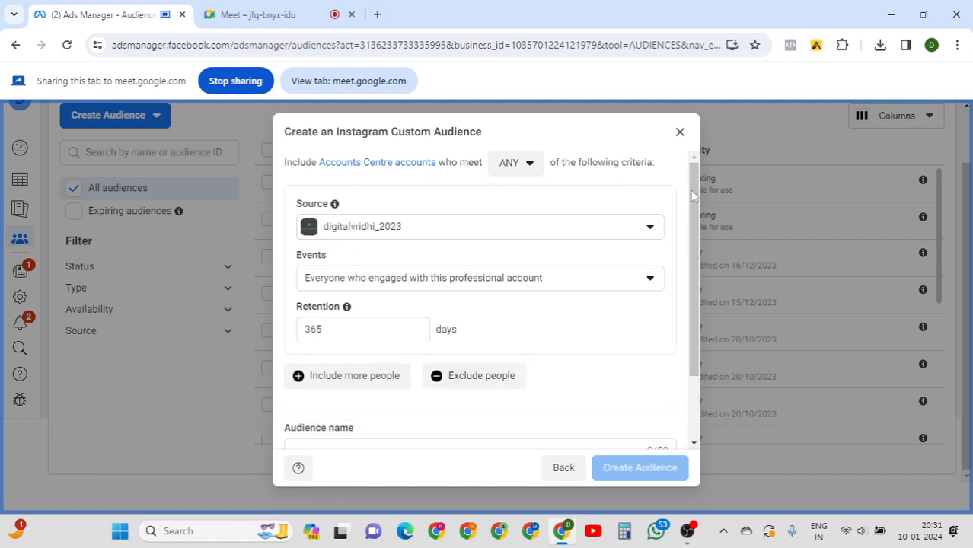
pyautogui.moveTo(691, 196); pyautogui.dragTo(696, 247)
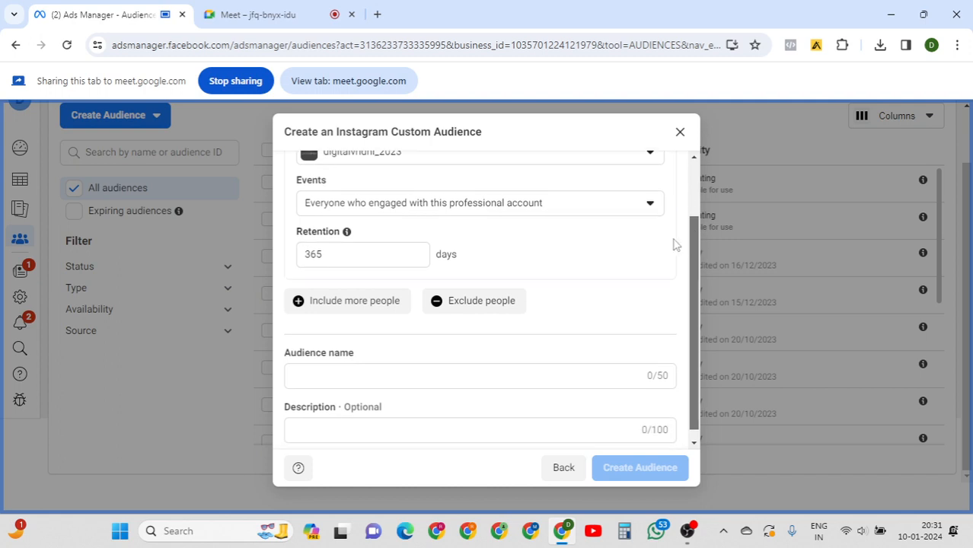
# Review the Events options, leaving everyone who engaged over 365 days unchanged.
pyautogui.click(621, 210)
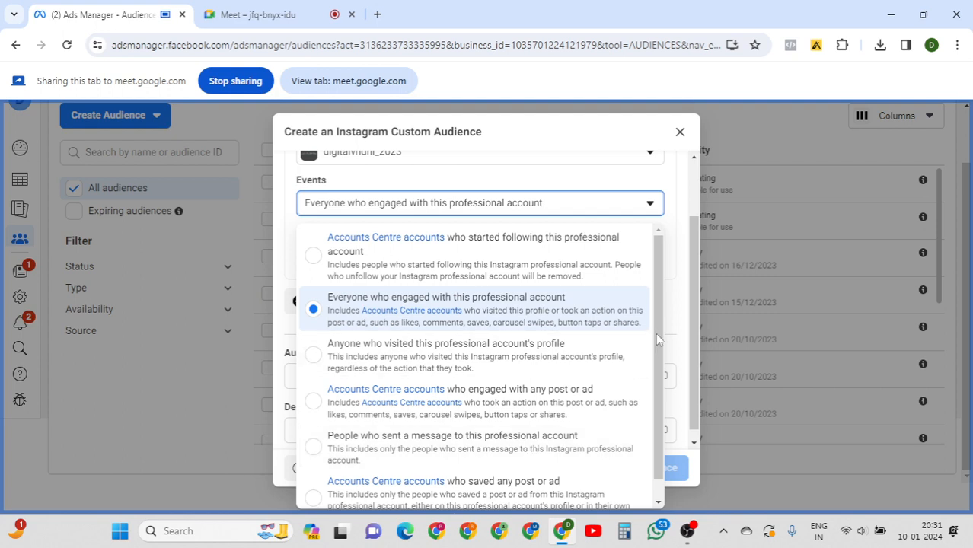
pyautogui.scroll(-1, 658, 381)
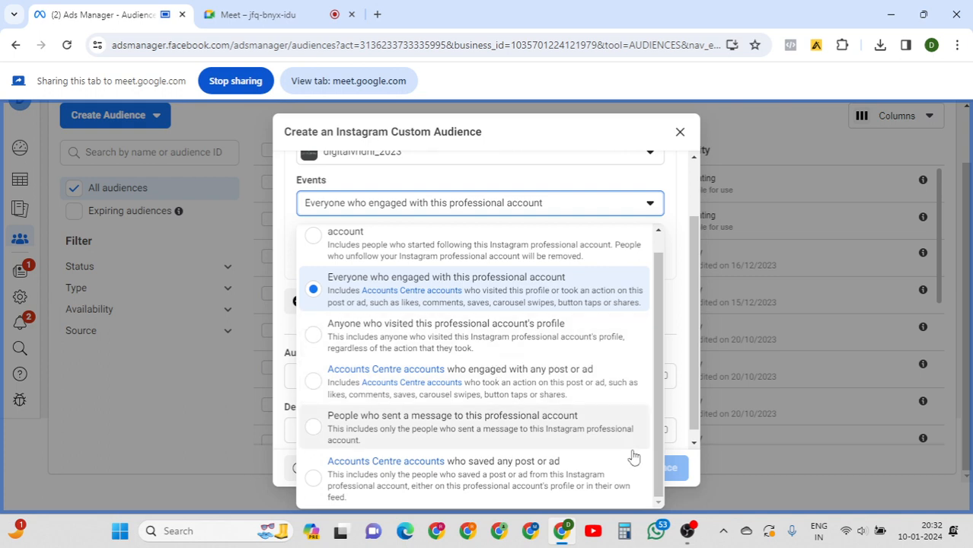
pyautogui.scroll(1, 659, 341)
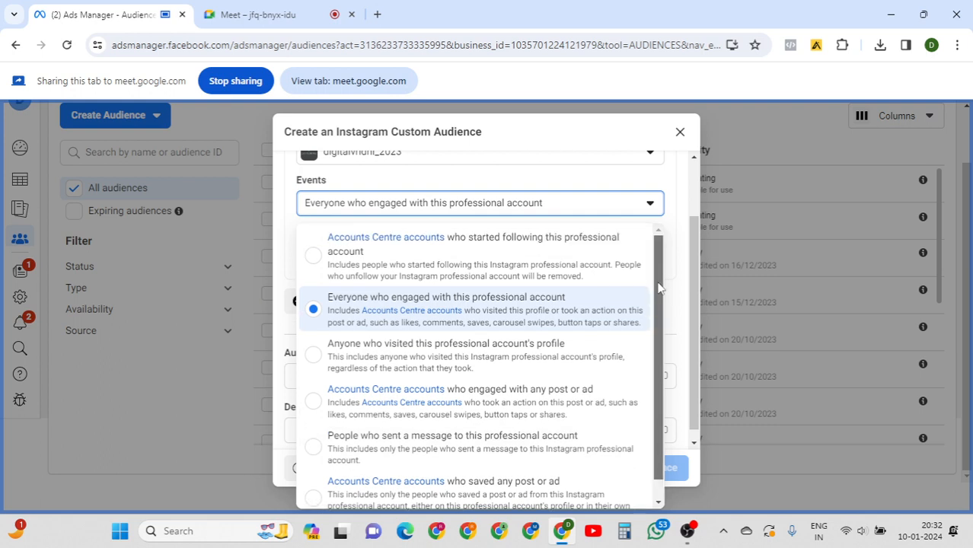
pyautogui.click(684, 258)
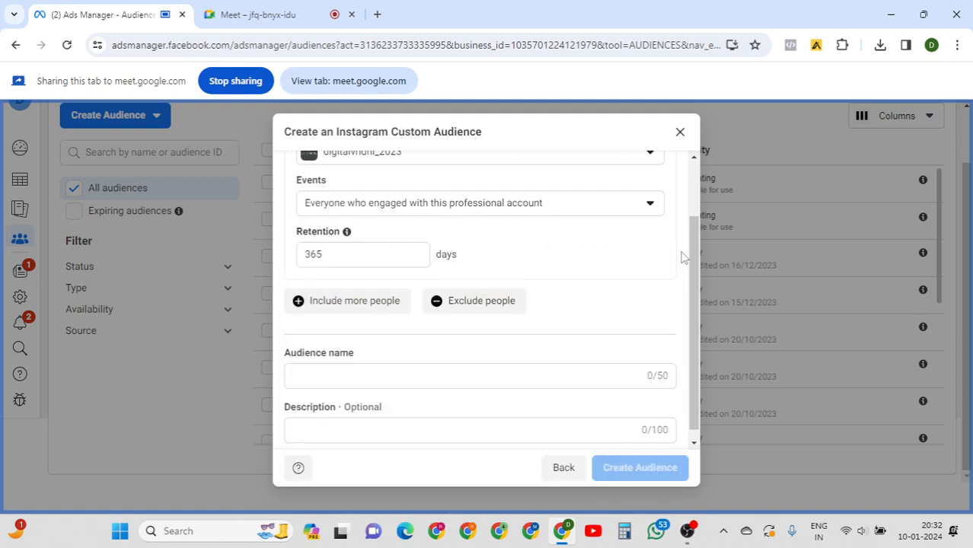
pyautogui.click(275, 17)
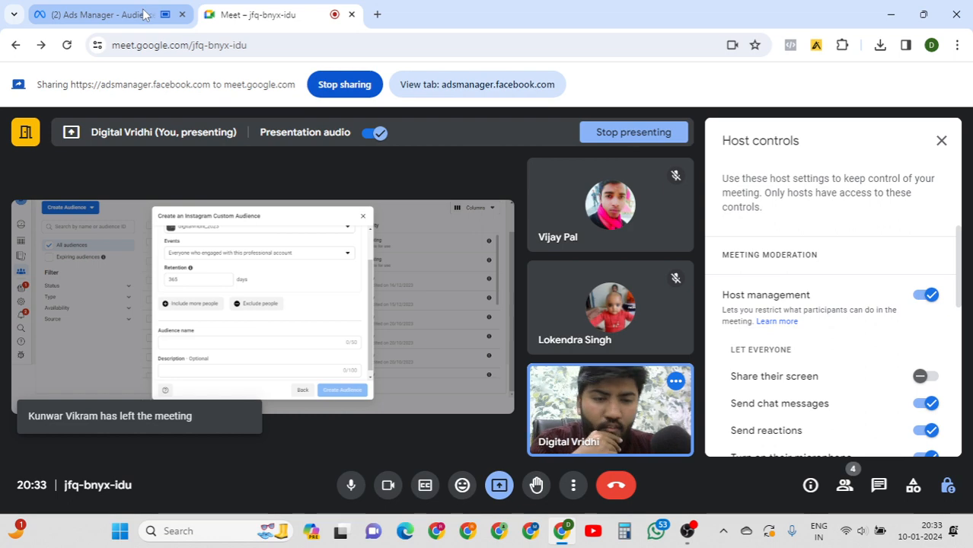
pyautogui.click(144, 14)
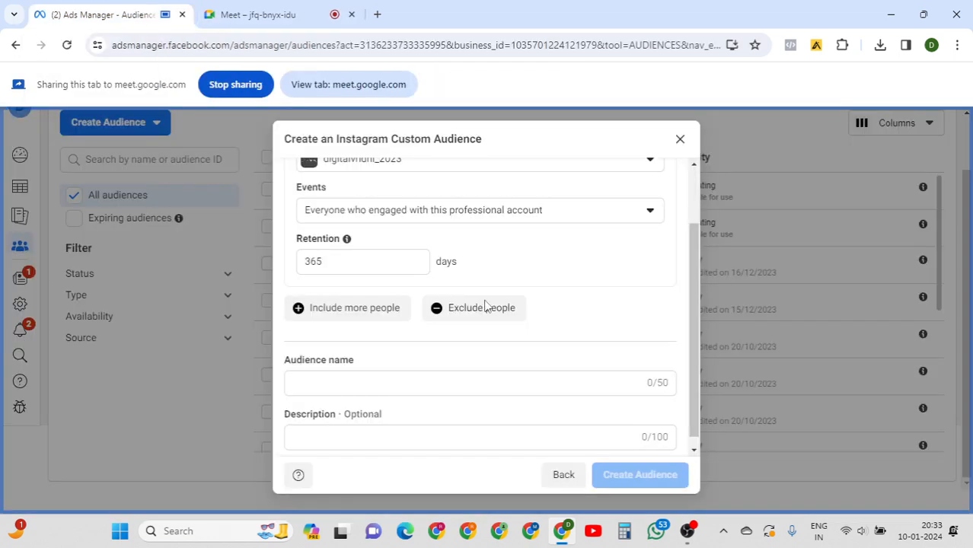
pyautogui.moveTo(695, 266); pyautogui.dragTo(694, 327)
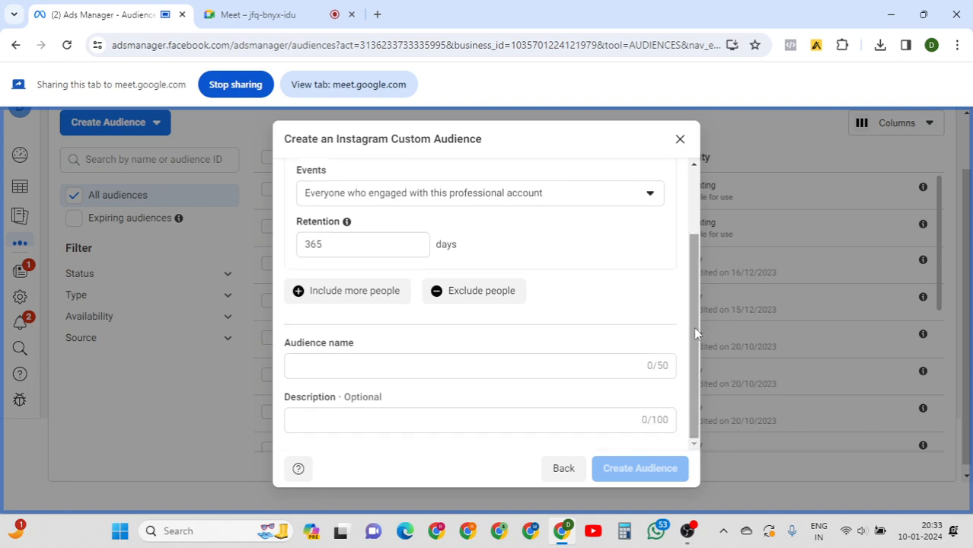
pyautogui.click(366, 368)
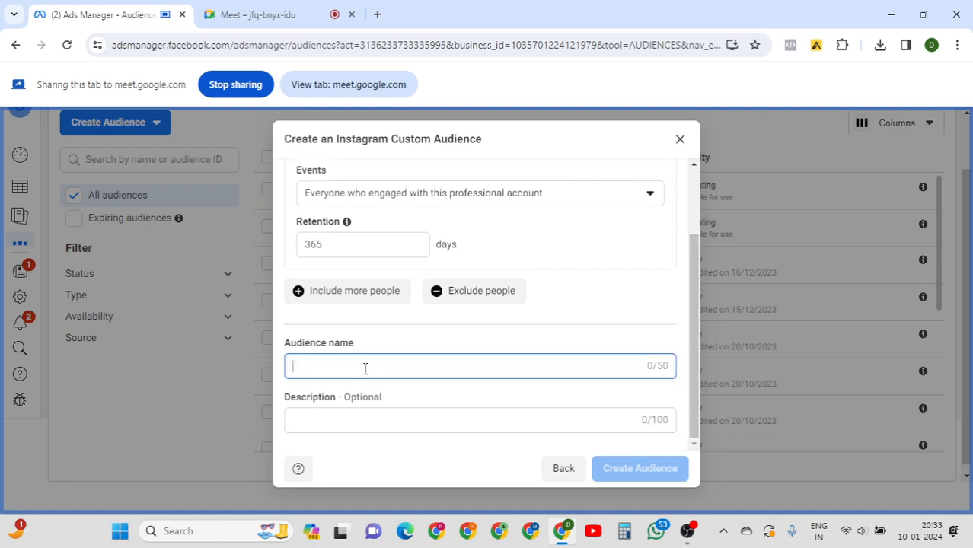
# Go back and pick Lead form as the Custom Audience source instead of Instagram.
pyautogui.click(563, 467)
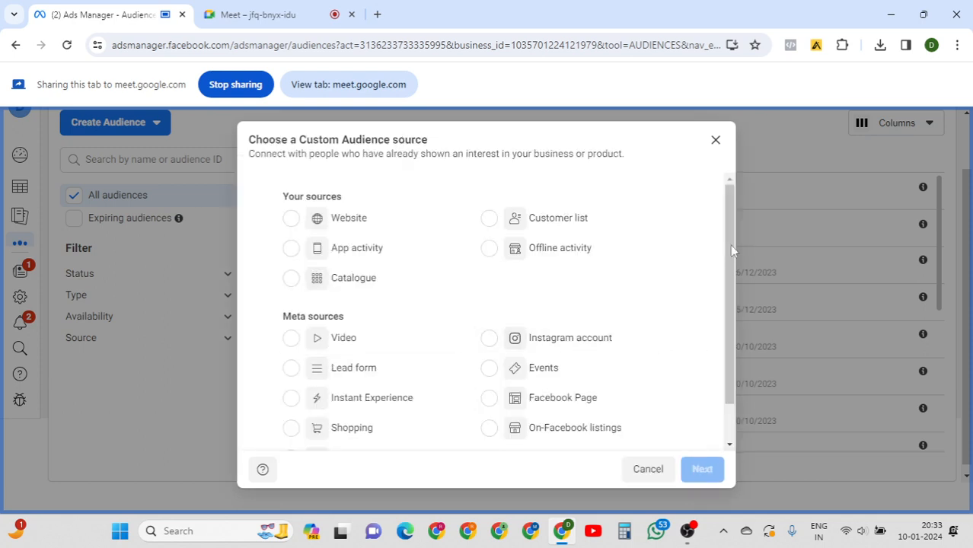
pyautogui.scroll(-1, 320, 358)
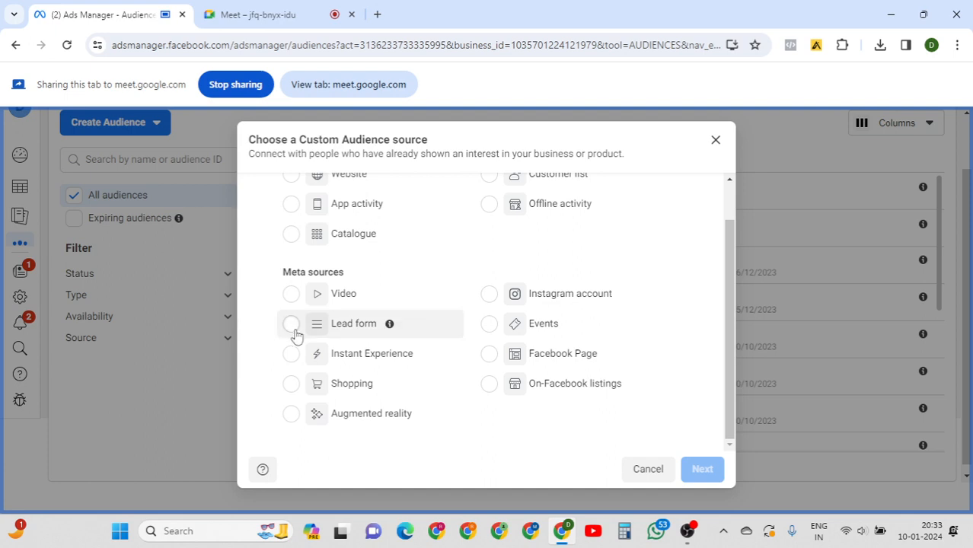
pyautogui.click(293, 326)
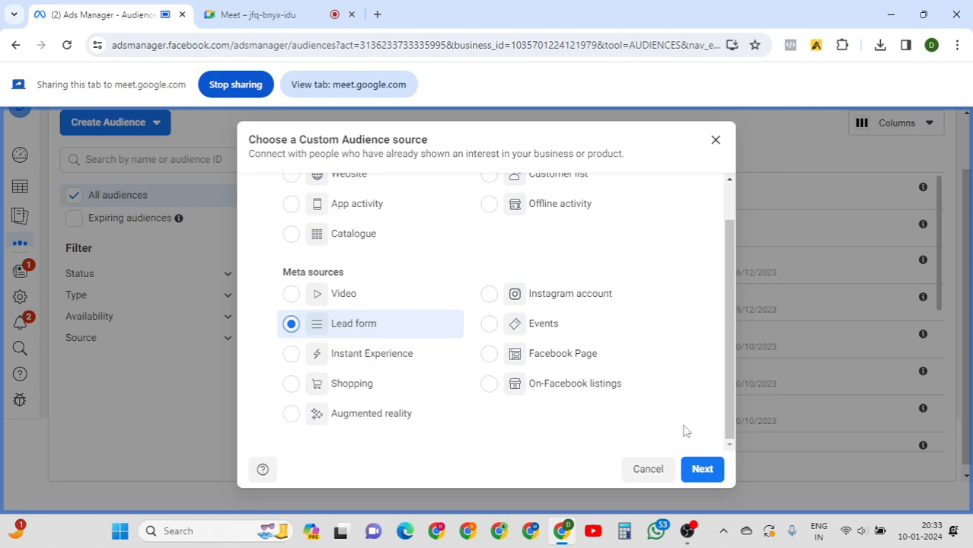
pyautogui.click(702, 470)
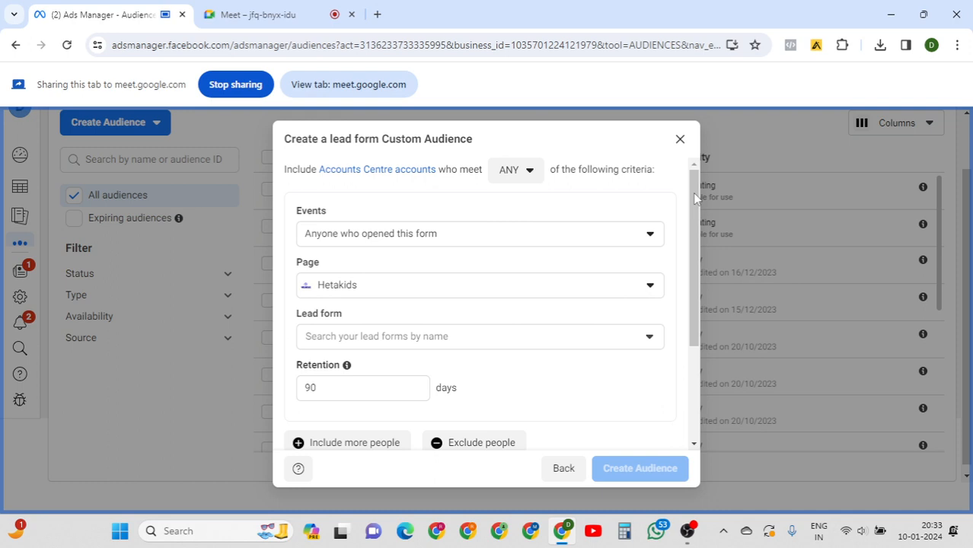
# Target people who opened and submitted the form, using the DigitalVridhi Page.
pyautogui.click(474, 248)
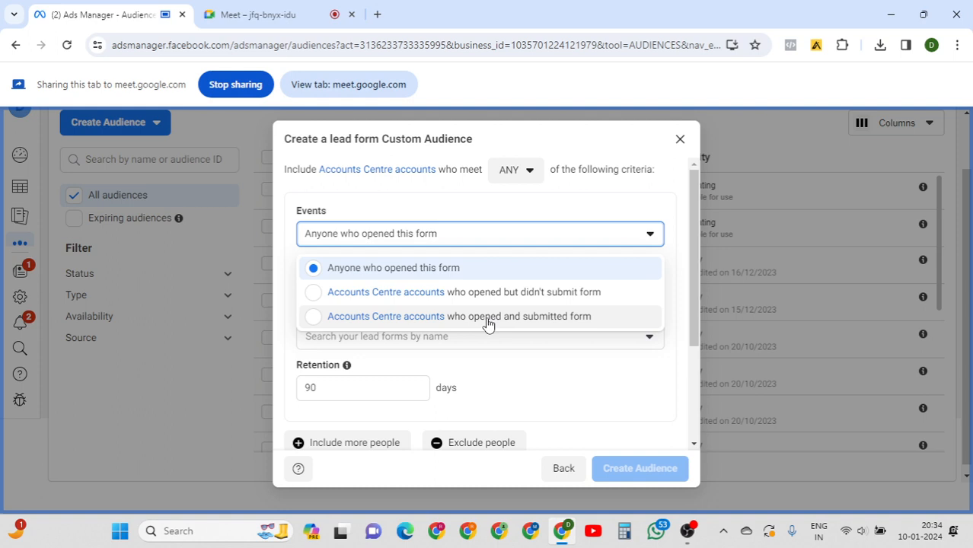
pyautogui.click(488, 323)
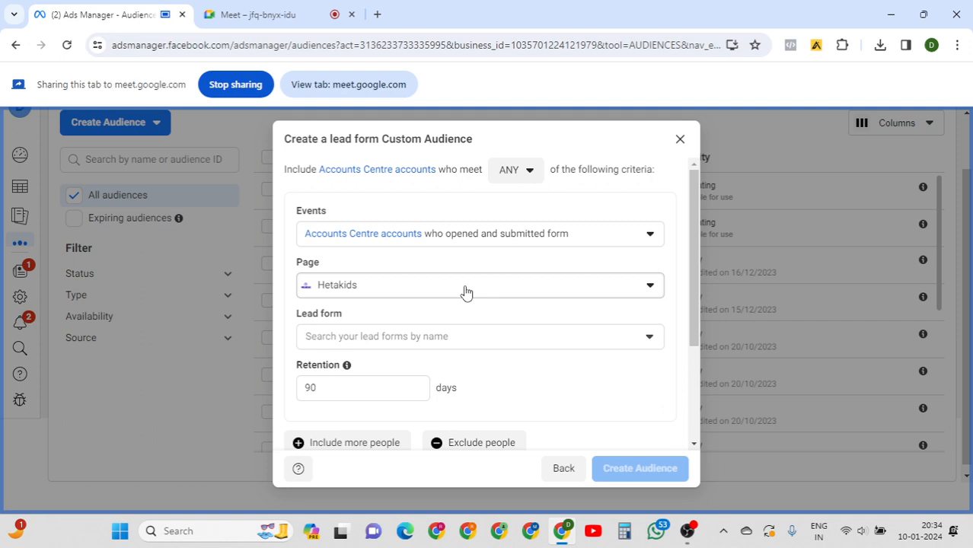
pyautogui.click(466, 293)
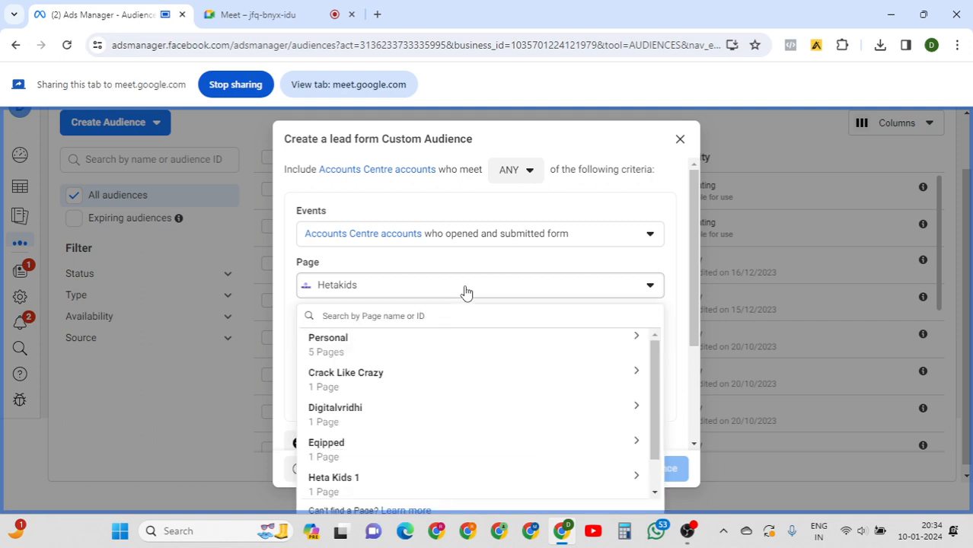
pyautogui.click(629, 343)
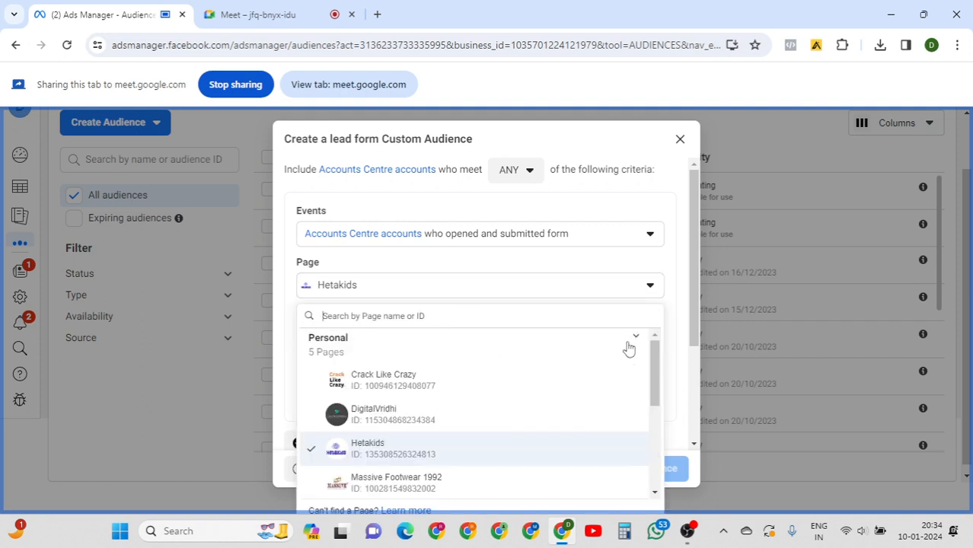
pyautogui.click(388, 424)
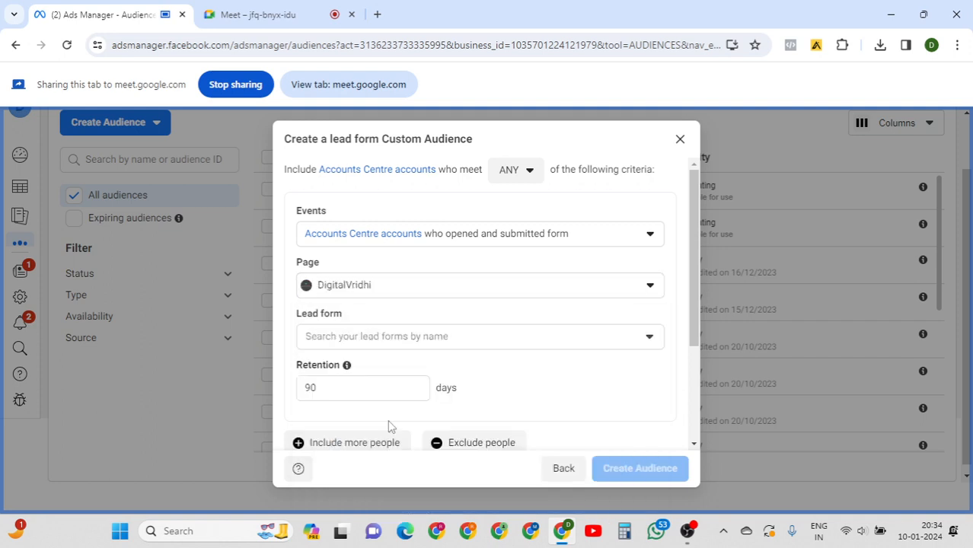
# Select the 'Facebook Ads Training 06.01.24' lead form.
pyautogui.click(473, 338)
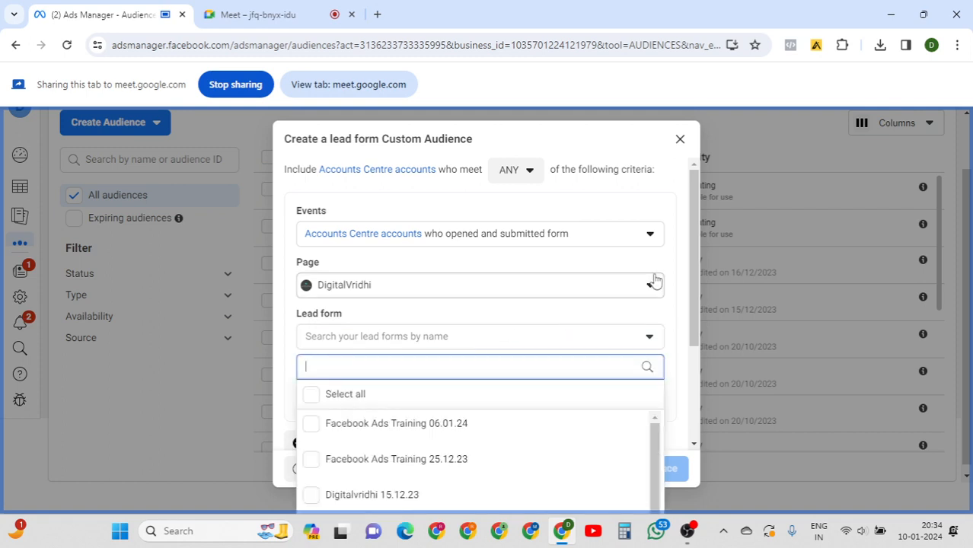
pyautogui.moveTo(693, 246); pyautogui.dragTo(694, 306)
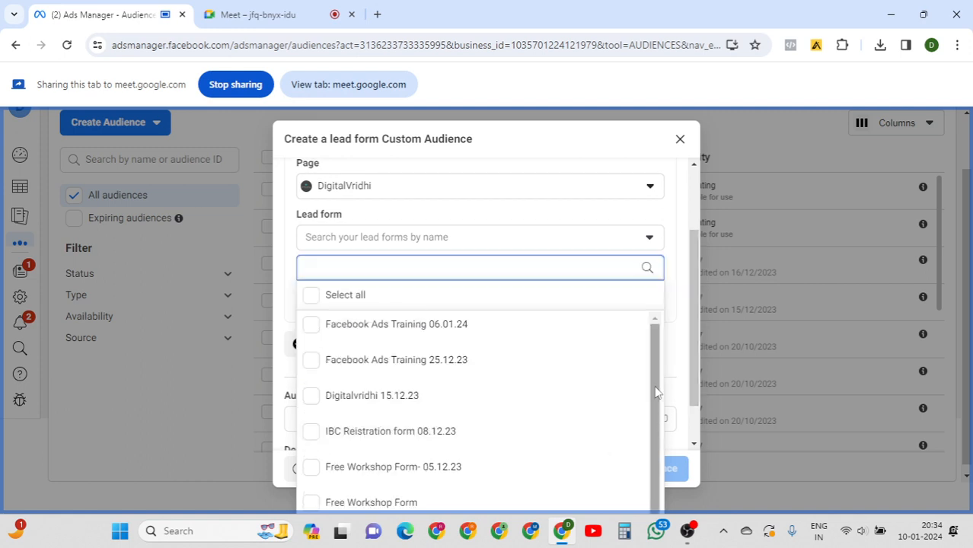
pyautogui.moveTo(656, 373)
pyautogui.mouseDown()
pyautogui.moveTo(652, 415)
pyautogui.moveTo(658, 362)
pyautogui.moveTo(658, 428)
pyautogui.moveTo(658, 369)
pyautogui.mouseUp()
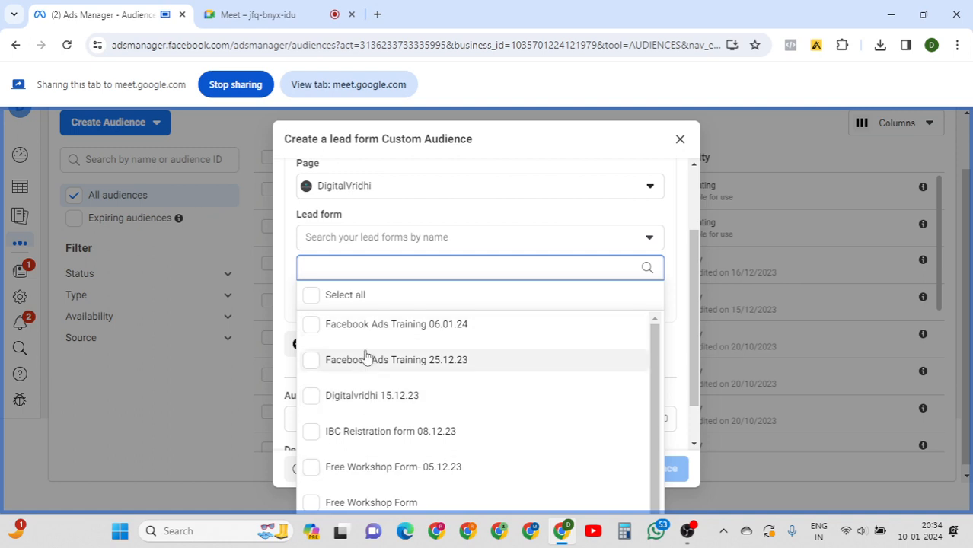
pyautogui.click(360, 326)
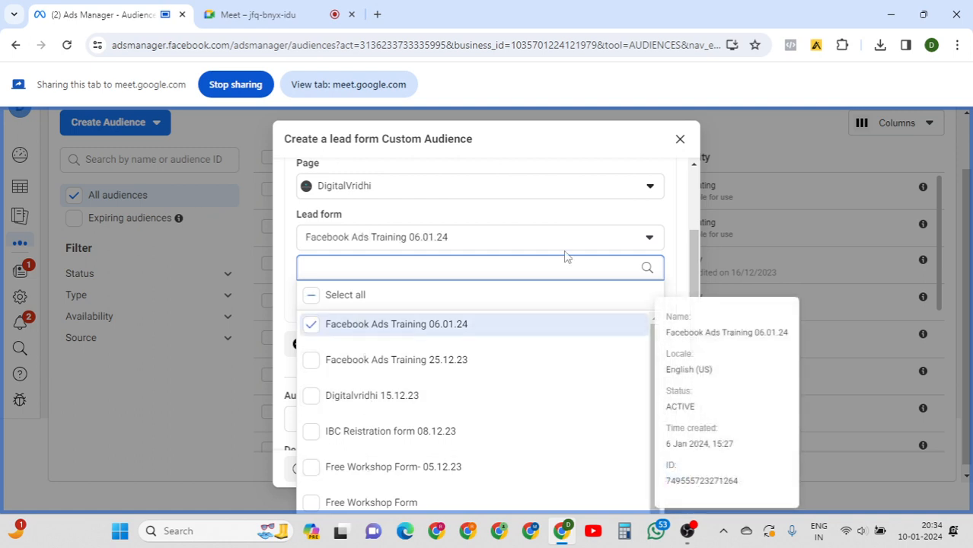
pyautogui.click(666, 218)
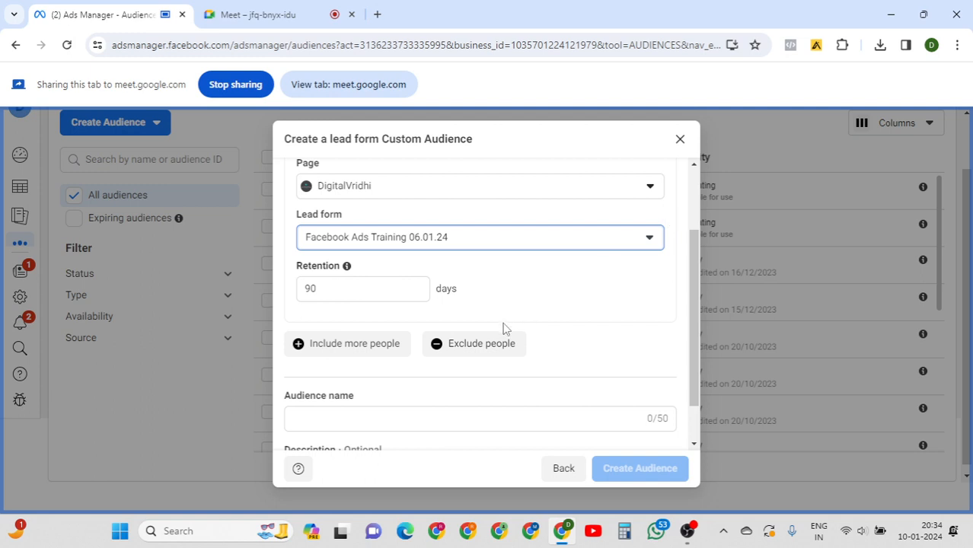
# Name the lead form Custom Audience 'demo' and create it.
pyautogui.moveTo(700, 319); pyautogui.dragTo(695, 374)
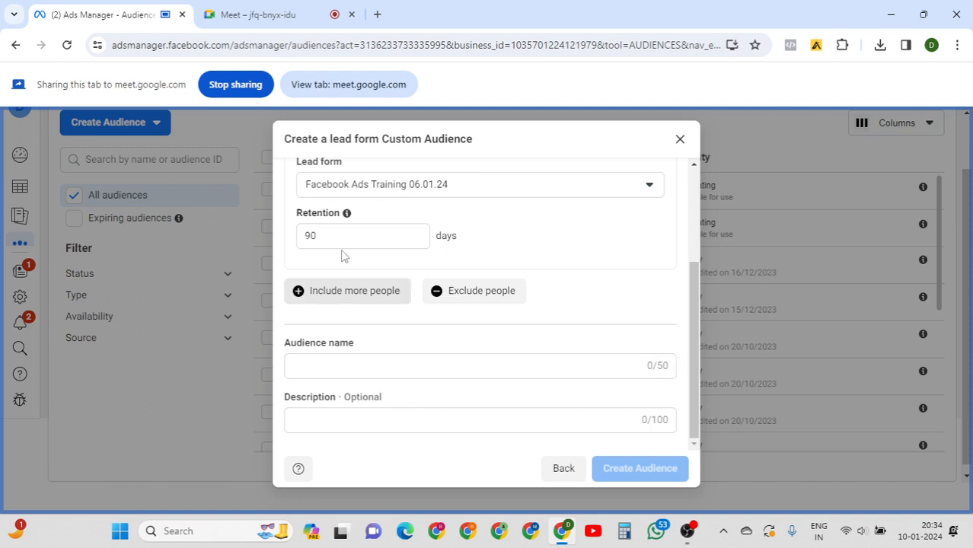
pyautogui.click(348, 365)
pyautogui.write('bggfxn')
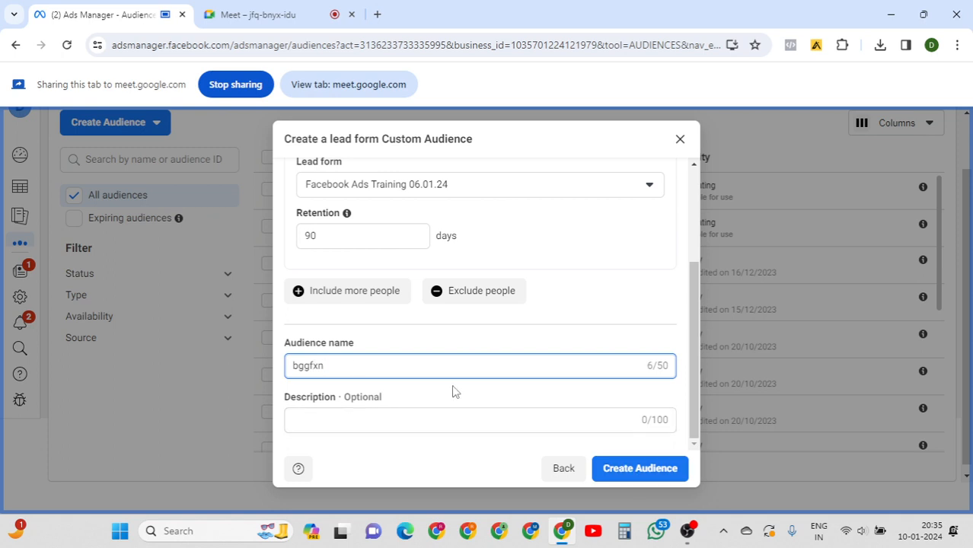
pyautogui.hotkey('ctrl', 'a')
pyautogui.write('frmo')
pyautogui.hotkey('ctrl', 'a')
pyautogui.write('demo')
pyautogui.click(644, 478)
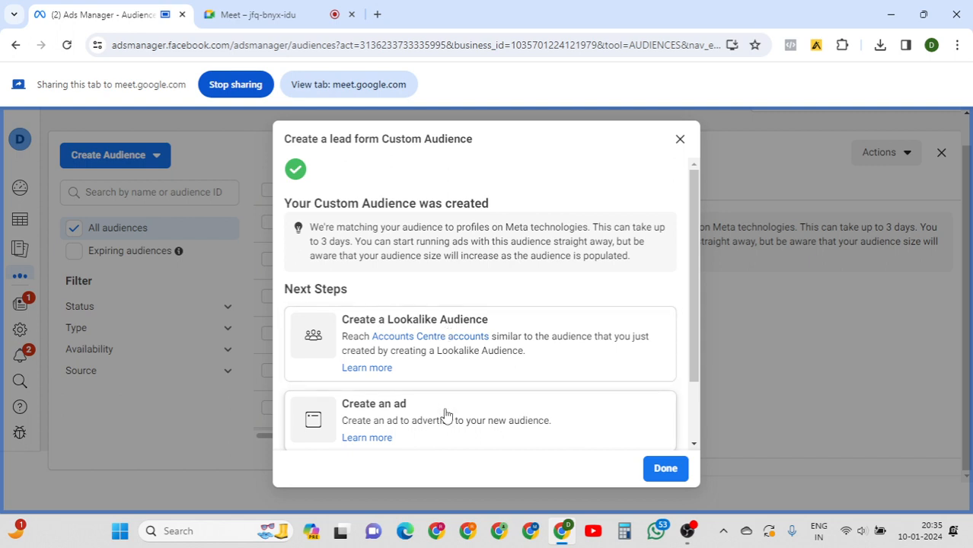
# Dismiss the 'demo' confirmation and detail panel, then start a new Custom Audience.
pyautogui.click(254, 16)
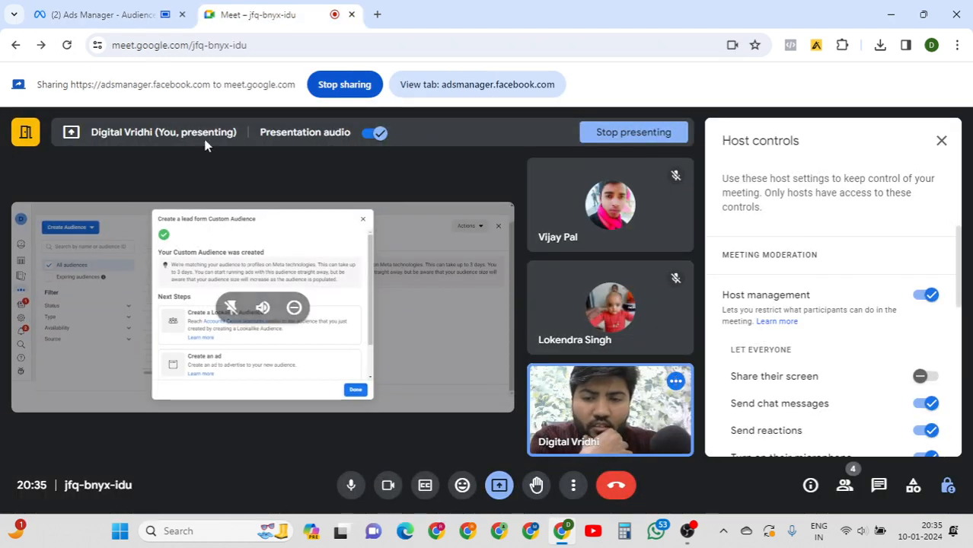
pyautogui.click(128, 21)
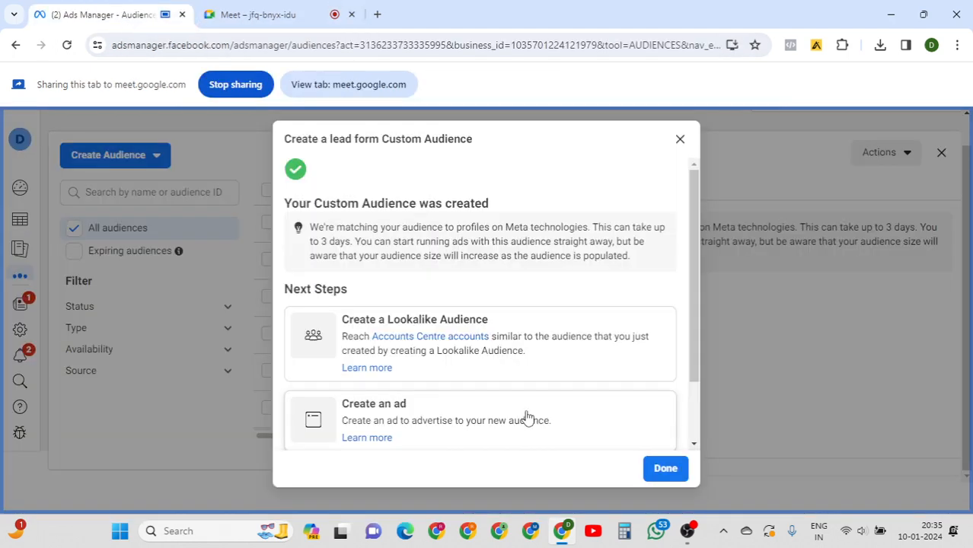
pyautogui.click(683, 145)
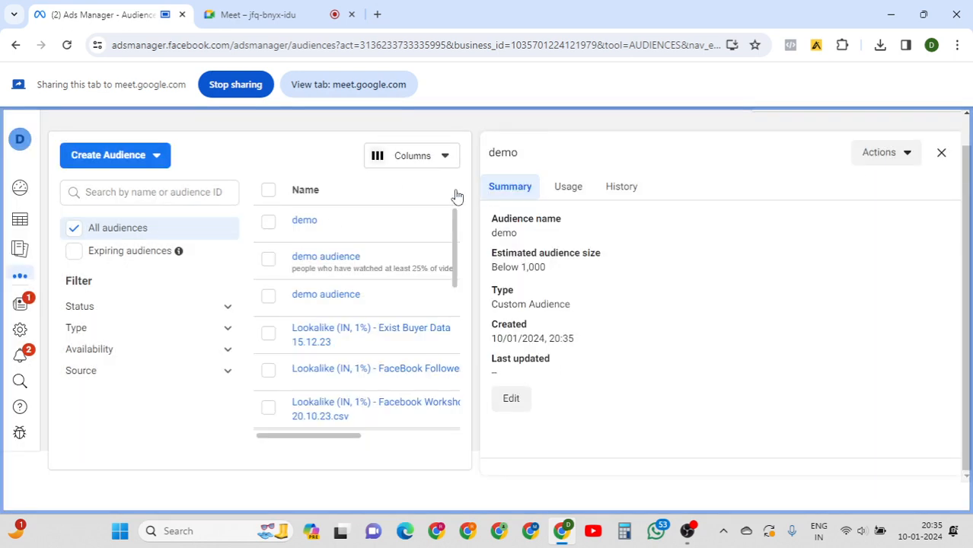
pyautogui.click(941, 155)
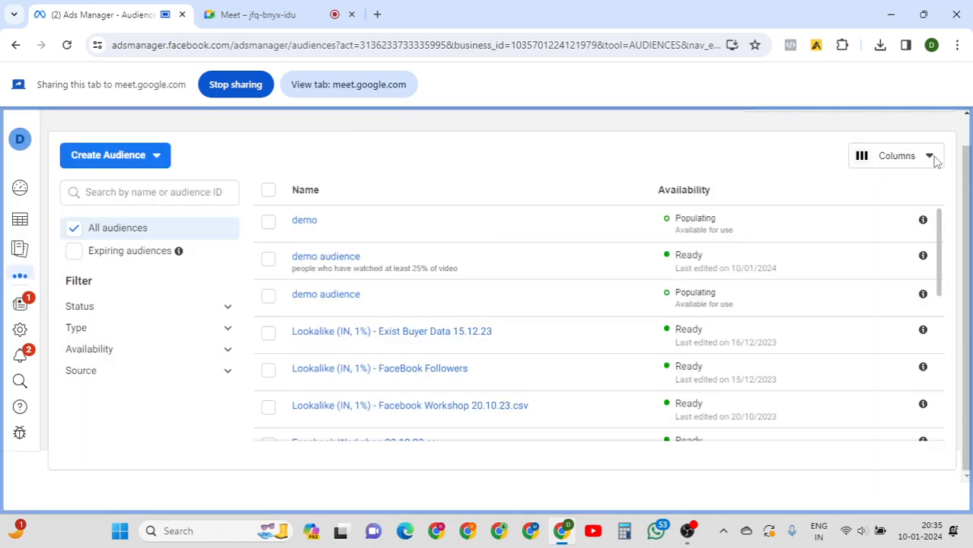
pyautogui.click(156, 159)
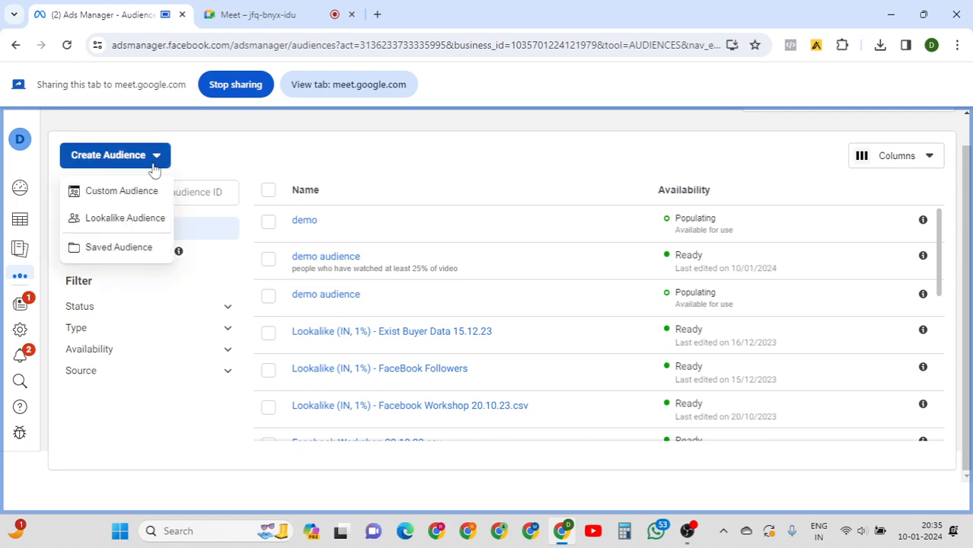
pyautogui.click(112, 189)
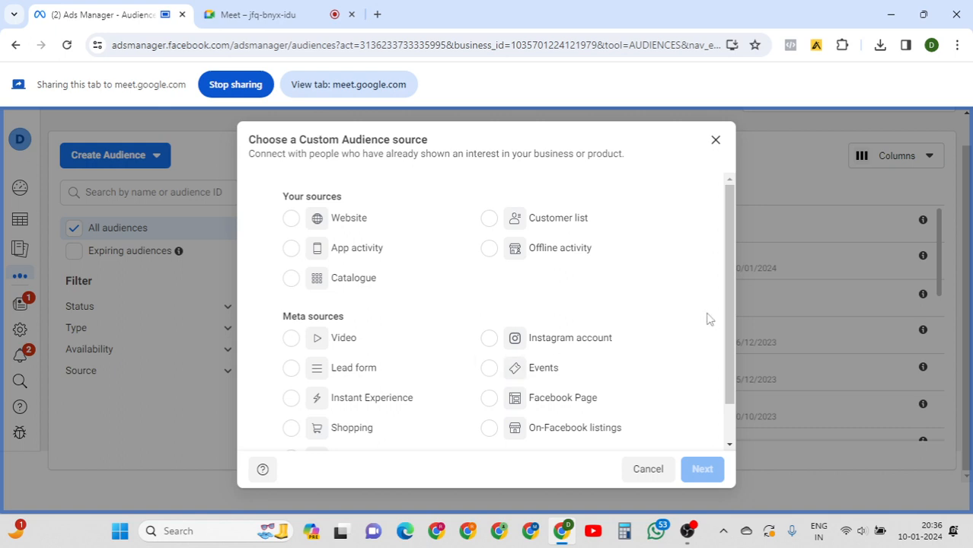
# Scroll through every Custom Audience source option, then bring the Google Meet call forward.
pyautogui.moveTo(730, 256); pyautogui.dragTo(729, 336)
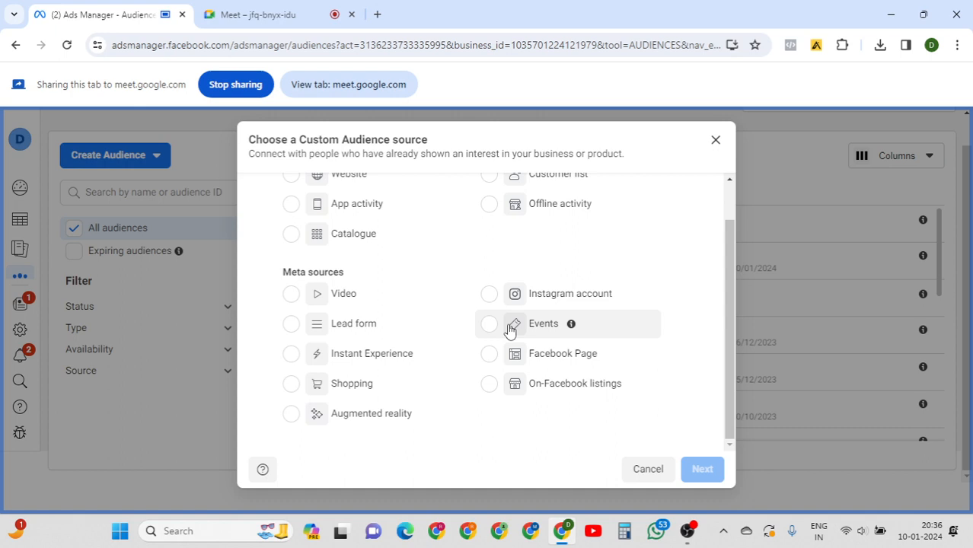
pyautogui.click(236, 13)
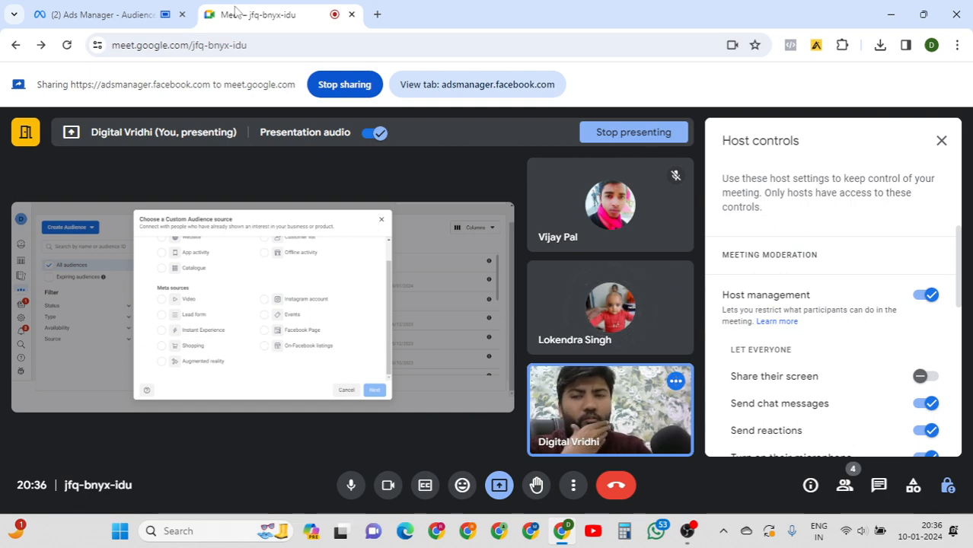
pyautogui.click(103, 13)
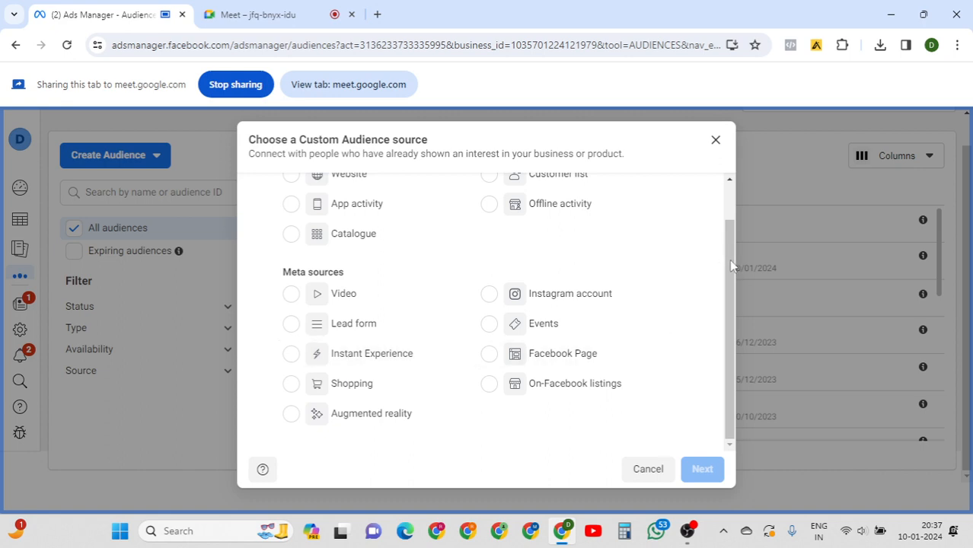
pyautogui.click(253, 17)
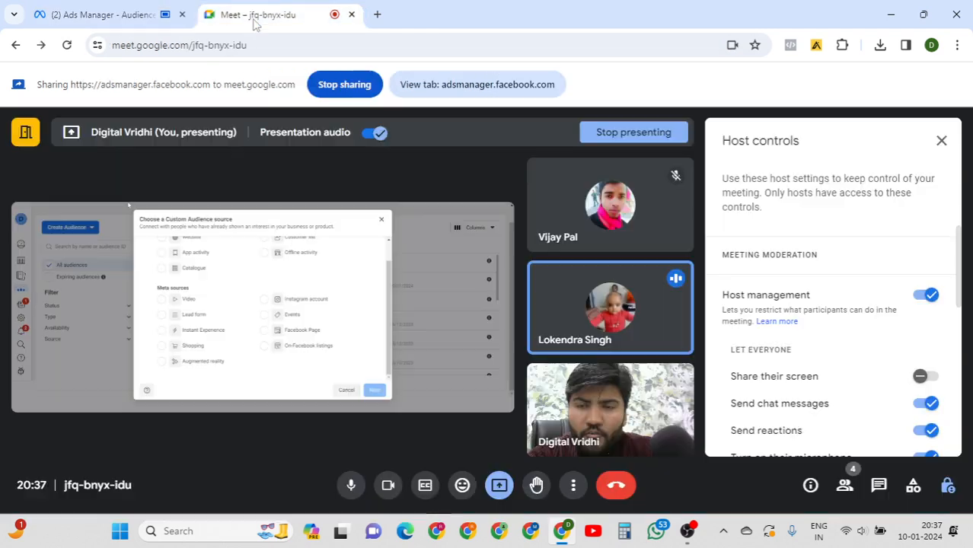
# Select Events under Meta sources as the audience source, then return to the Meet call.
pyautogui.click(120, 17)
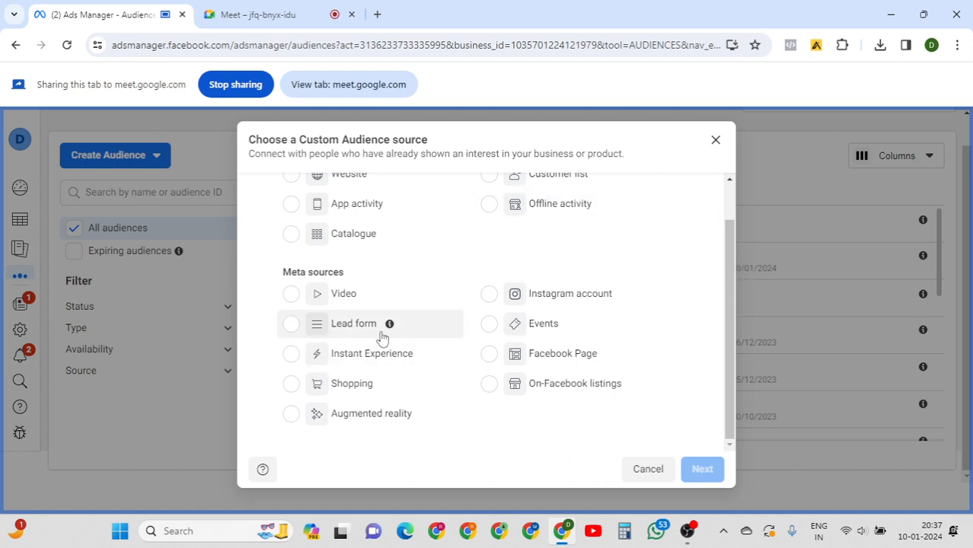
pyautogui.click(491, 329)
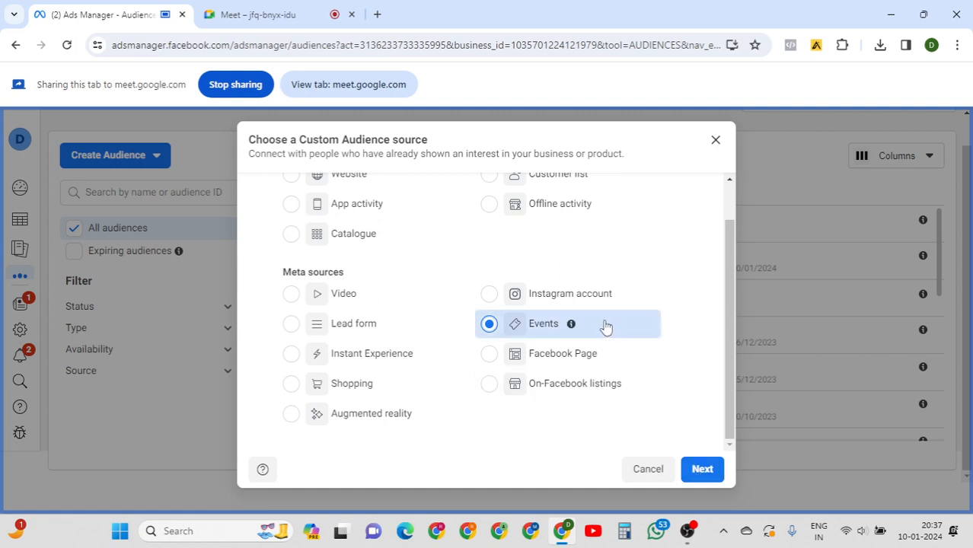
pyautogui.moveTo(572, 326)
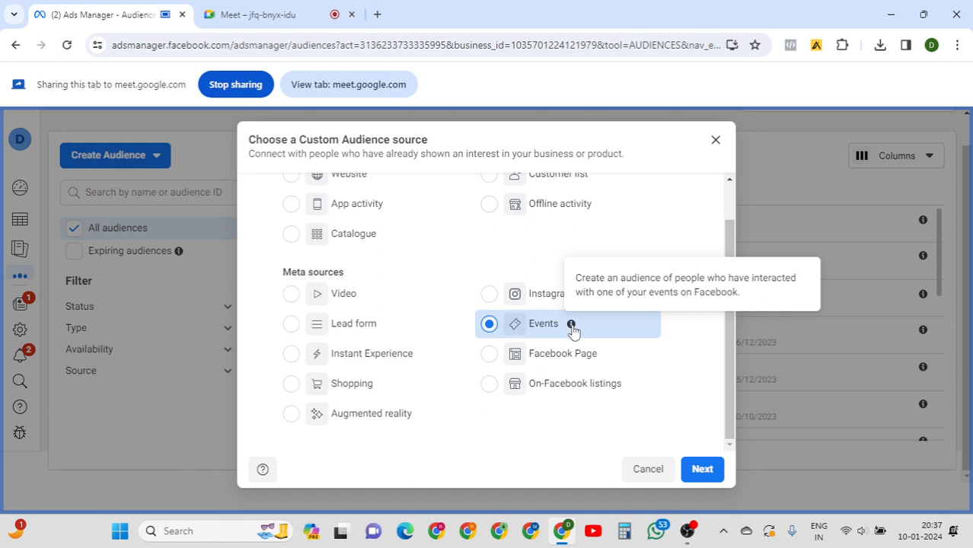
pyautogui.click(278, 7)
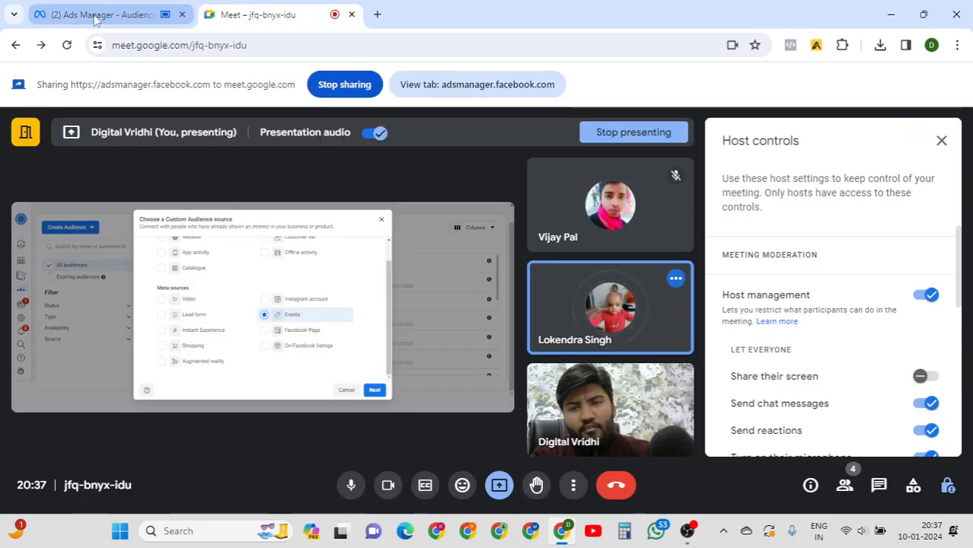
pyautogui.click(100, 14)
pyautogui.click(255, 7)
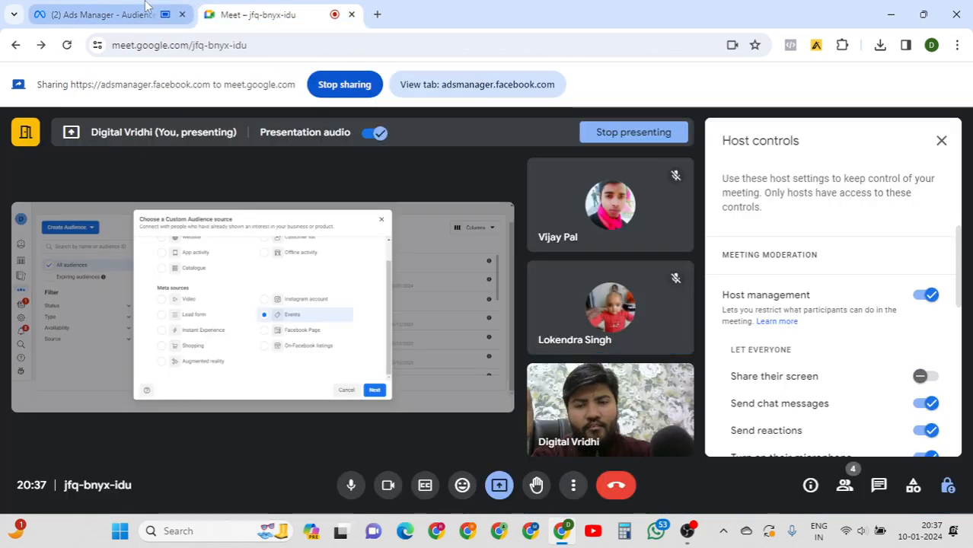
pyautogui.click(101, 15)
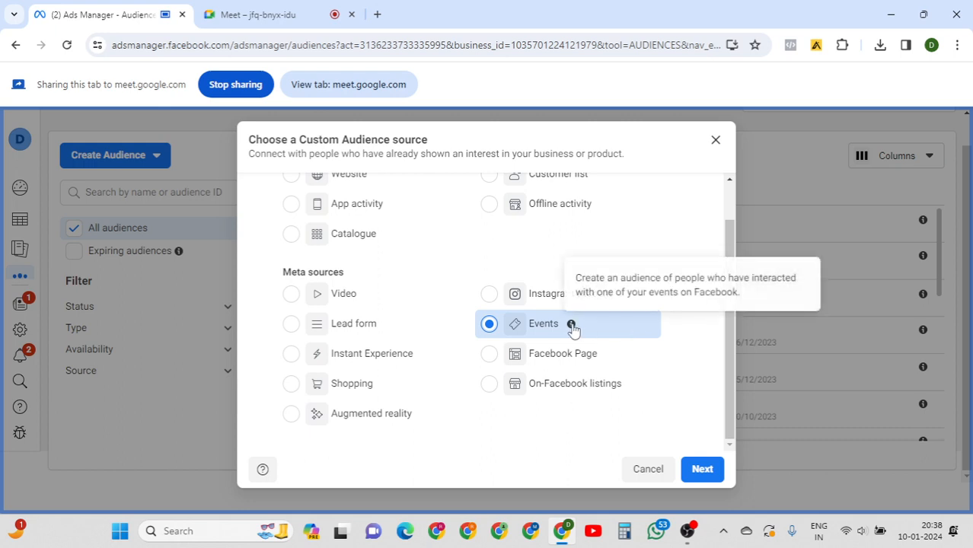
pyautogui.click(537, 329)
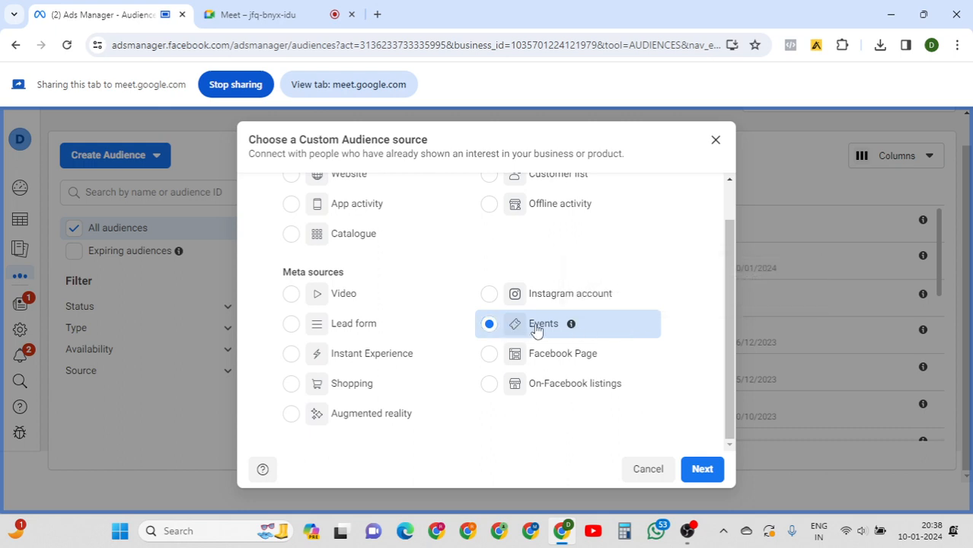
# Continue to the event audience form and review its Segment options, keeping 'Going or Interested'.
pyautogui.click(702, 469)
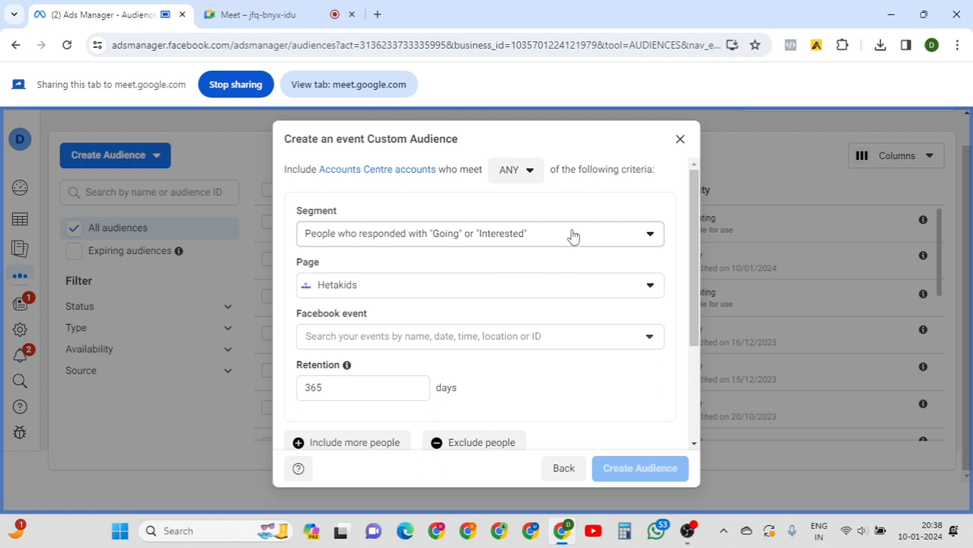
pyautogui.click(573, 237)
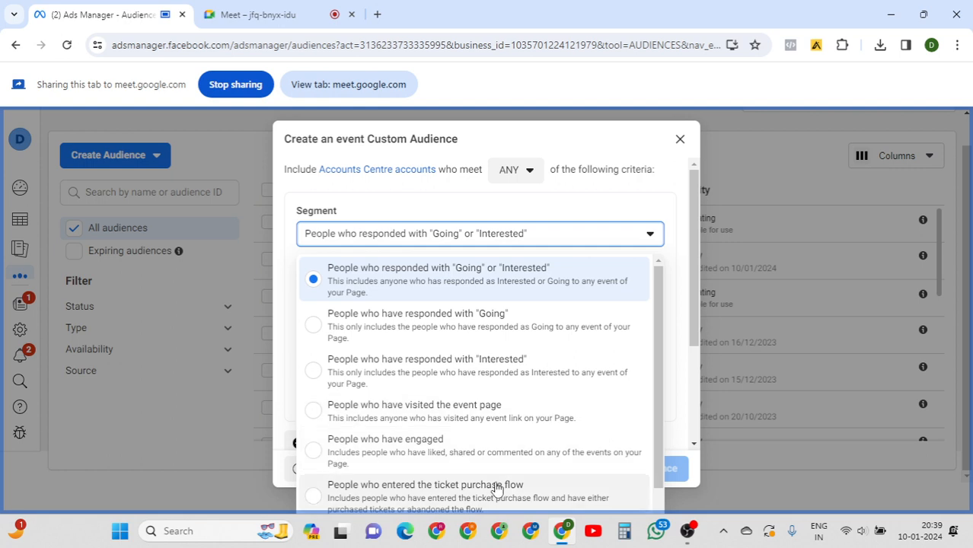
pyautogui.moveTo(660, 362); pyautogui.dragTo(654, 397)
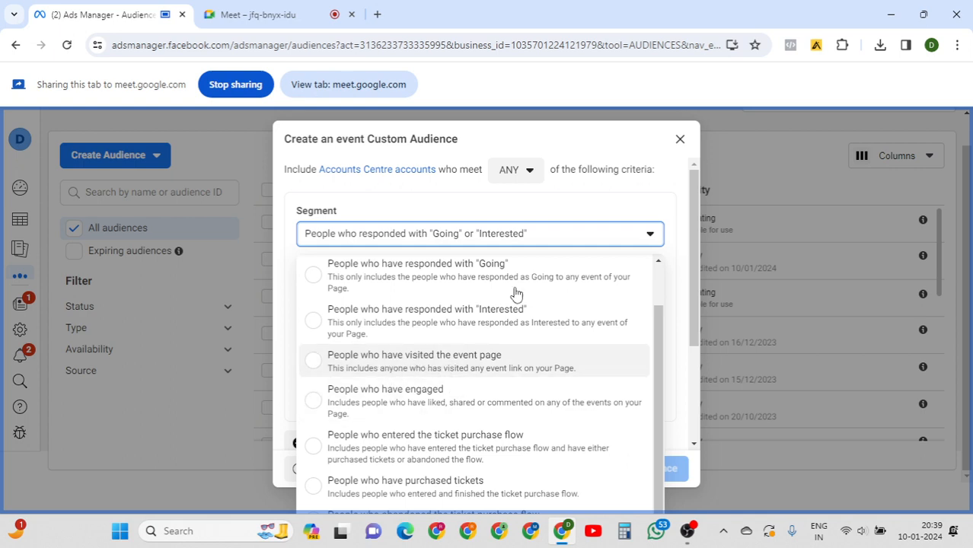
pyautogui.click(579, 209)
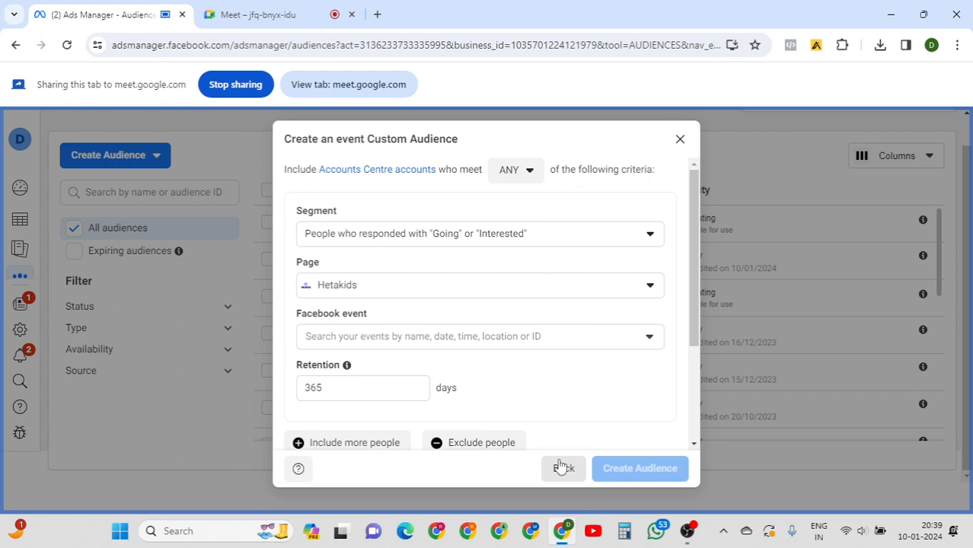
# Reselect Events as the source and reopen the event audience form.
pyautogui.click(561, 466)
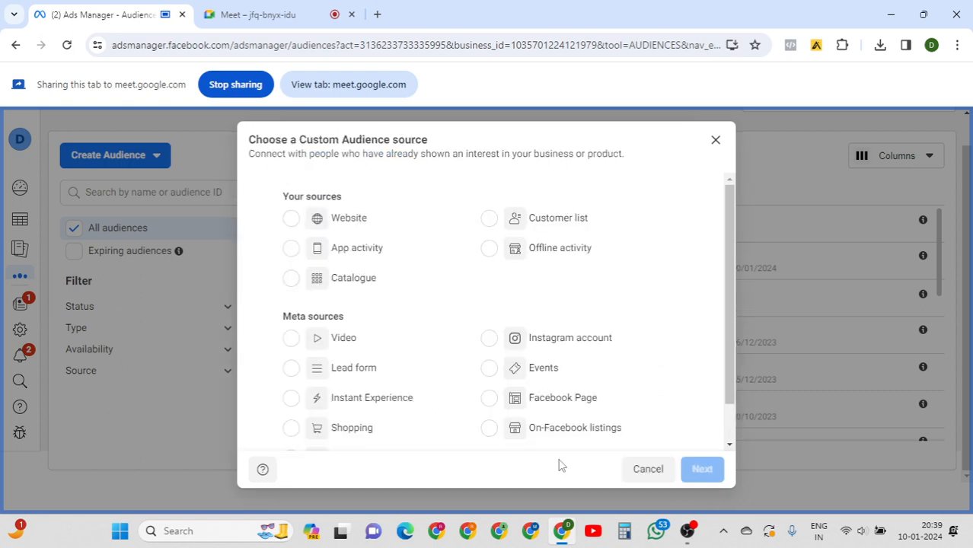
pyautogui.click(544, 369)
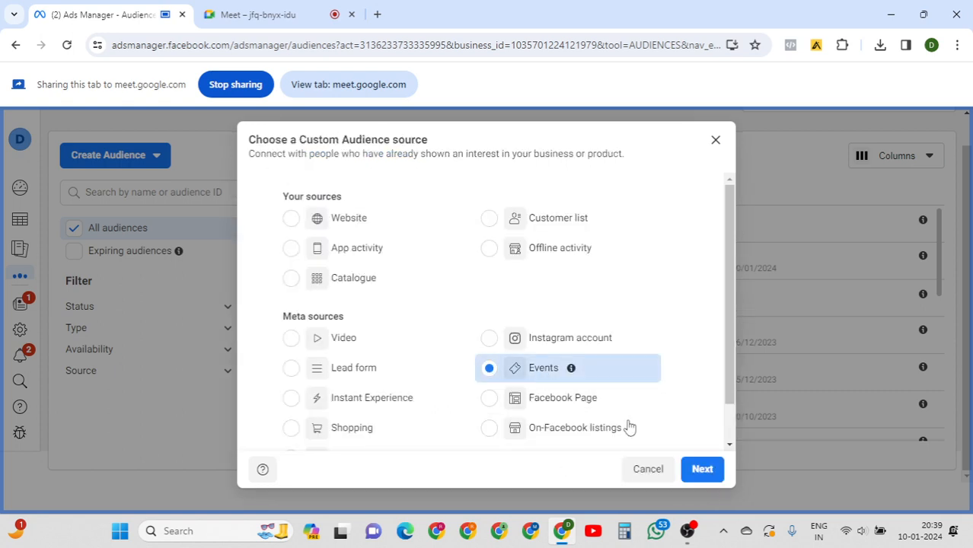
pyautogui.click(697, 471)
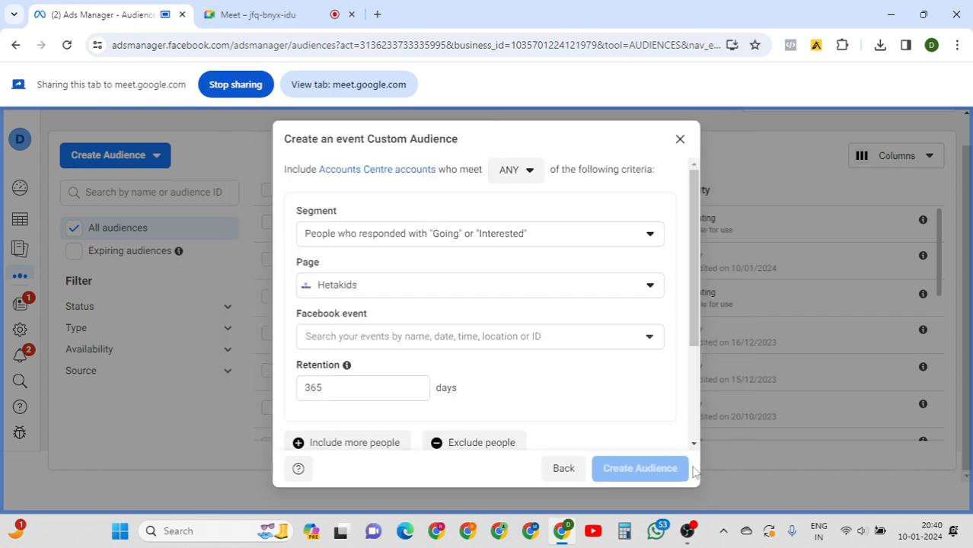
# Switch the page to DigitalVridhi, find it has no Facebook events, and go back.
pyautogui.click(396, 283)
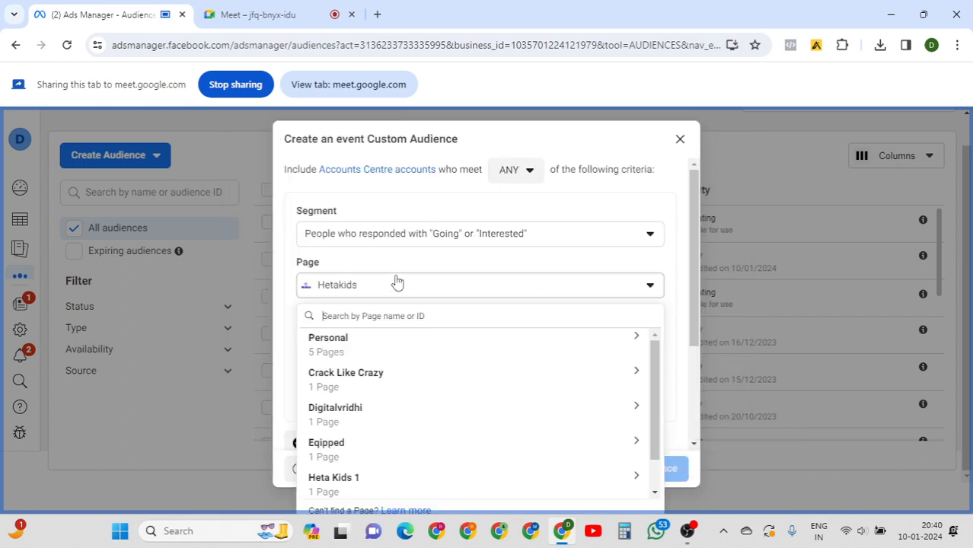
pyautogui.click(395, 355)
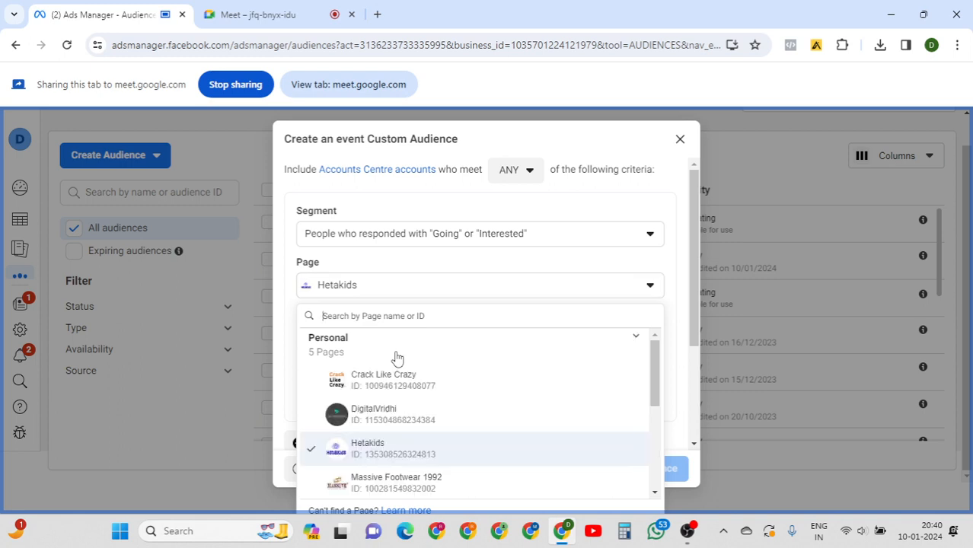
pyautogui.click(384, 409)
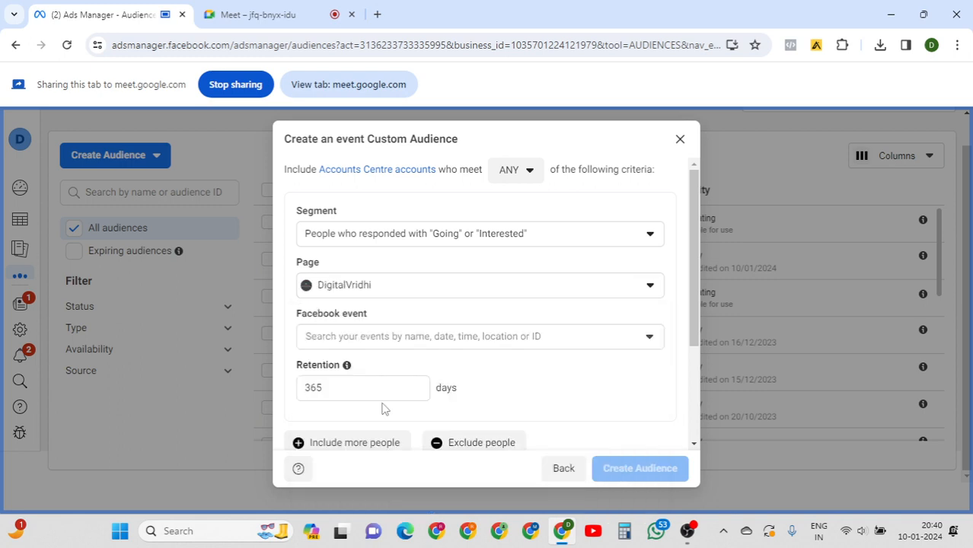
pyautogui.click(401, 340)
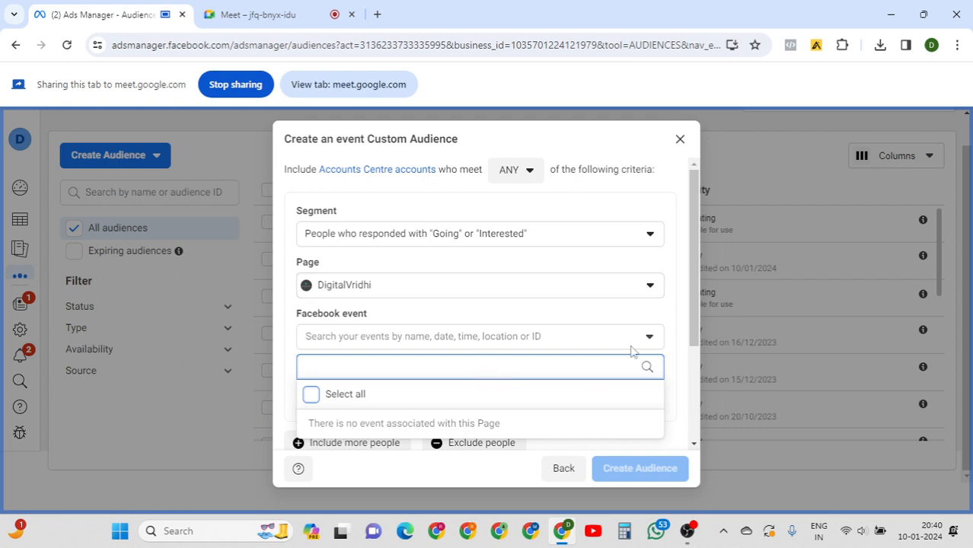
pyautogui.click(668, 316)
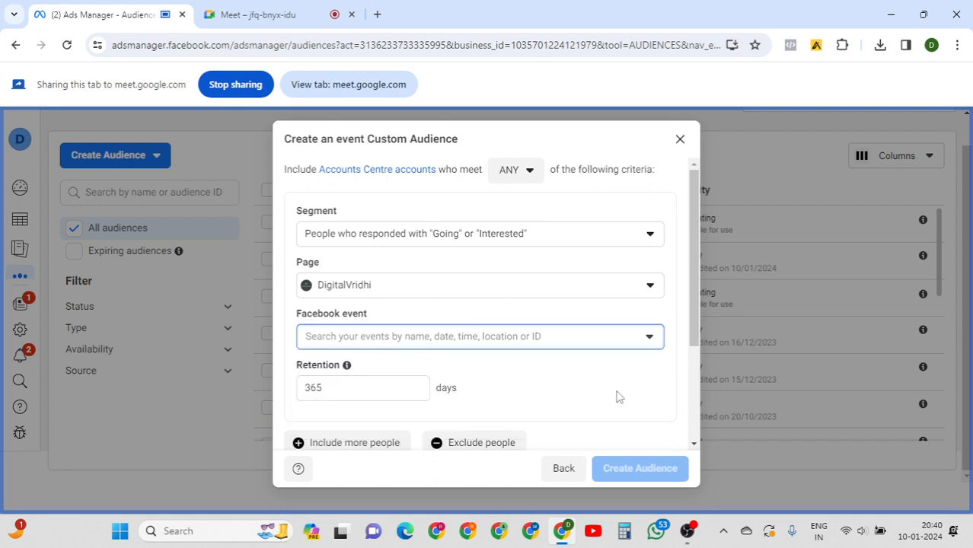
pyautogui.click(564, 469)
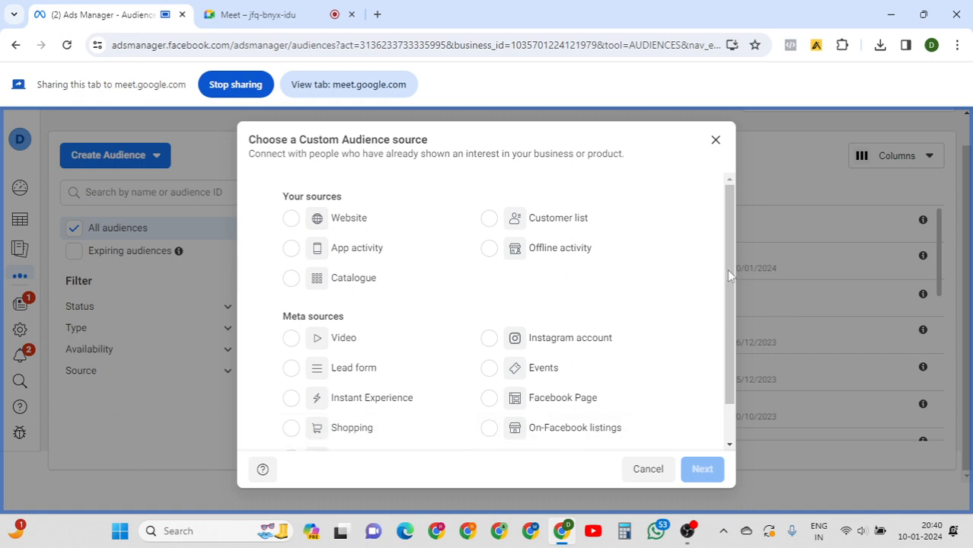
# Scroll the source list and select Instant Experience as the Custom Audience source.
pyautogui.moveTo(730, 277); pyautogui.dragTo(717, 371)
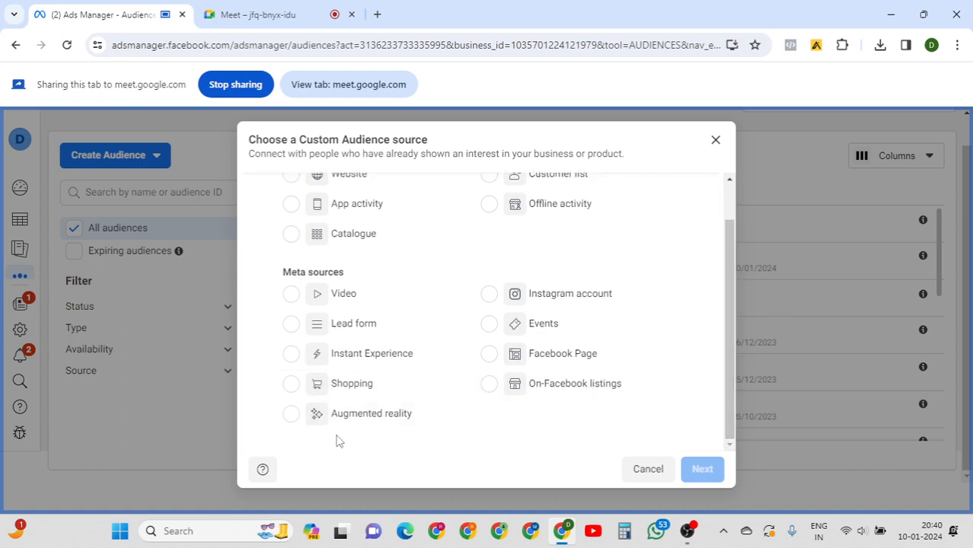
pyautogui.click(291, 357)
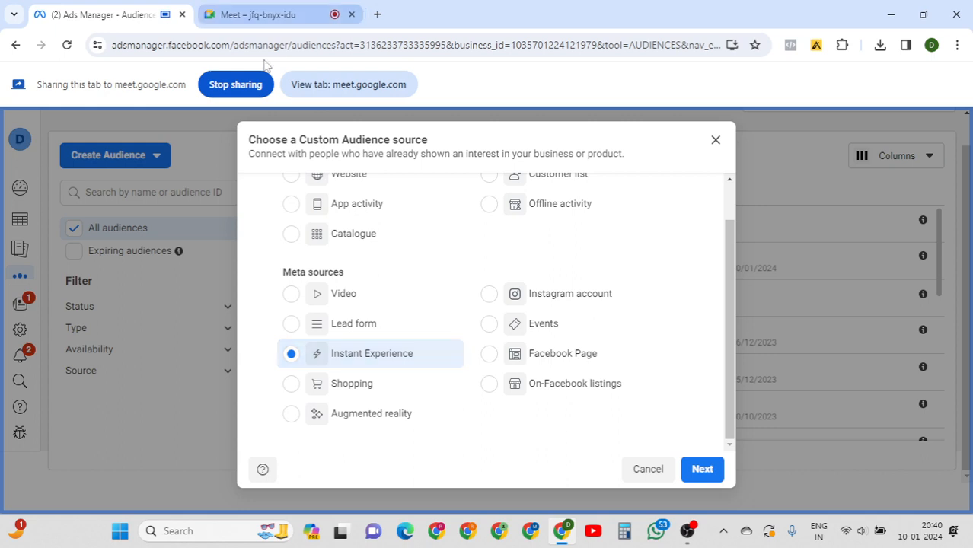
pyautogui.click(222, 11)
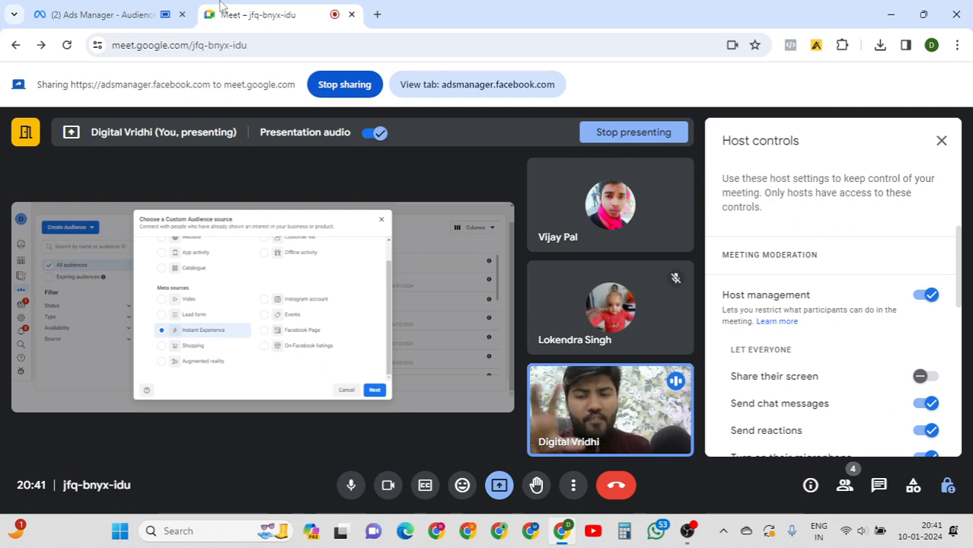
pyautogui.click(114, 6)
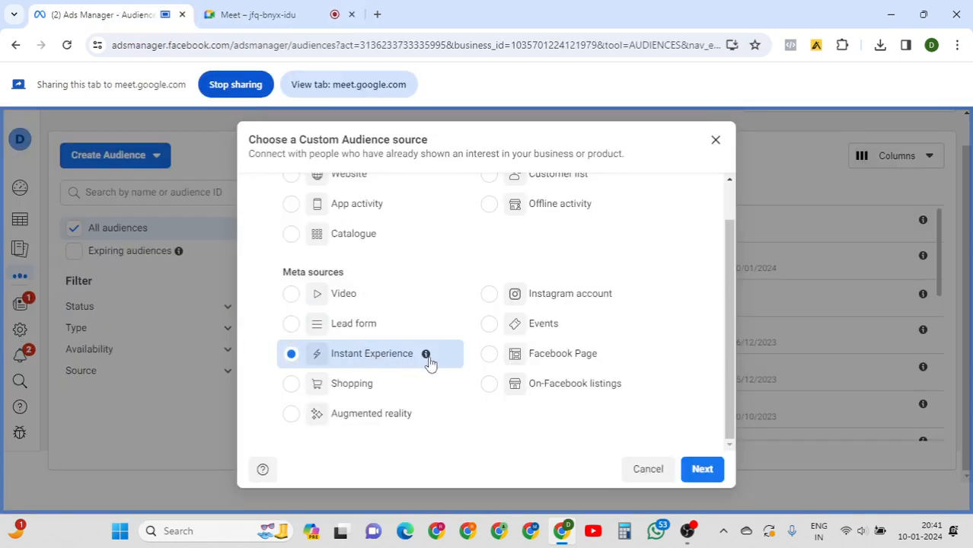
pyautogui.moveTo(429, 362)
# Open the Instant Experience form and target people who clicked any links in it.
pyautogui.click(702, 470)
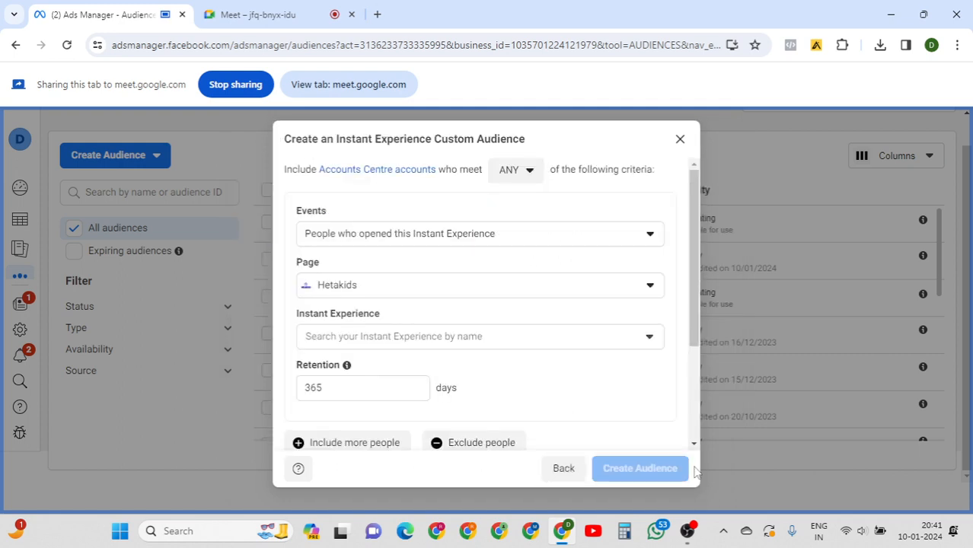
pyautogui.click(509, 238)
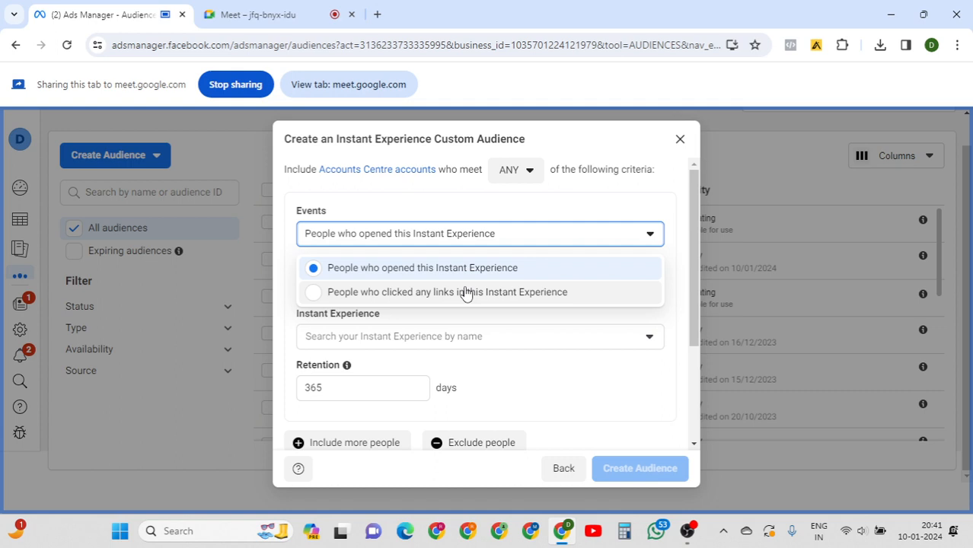
pyautogui.click(465, 292)
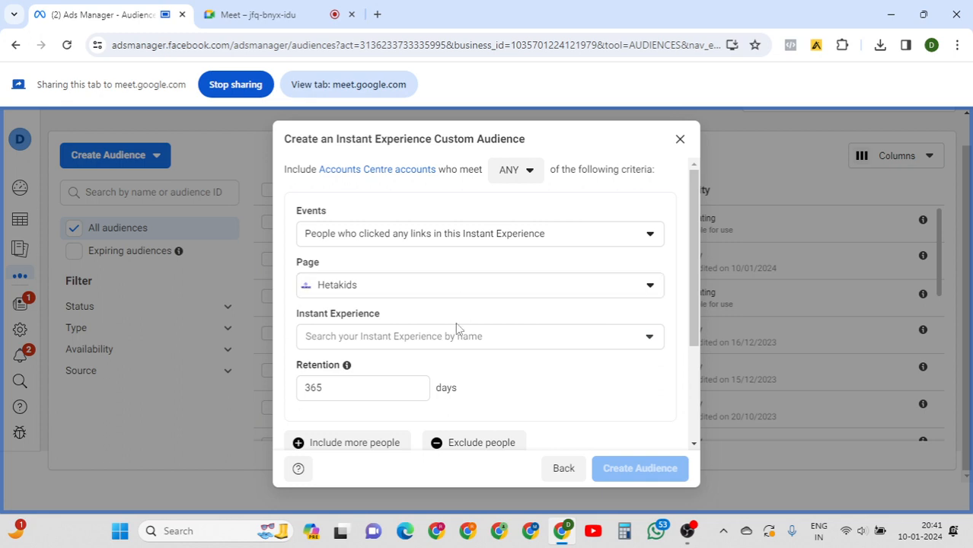
# Find no Instant Experiences available, check the 365-day retention, and go back to sources.
pyautogui.click(457, 345)
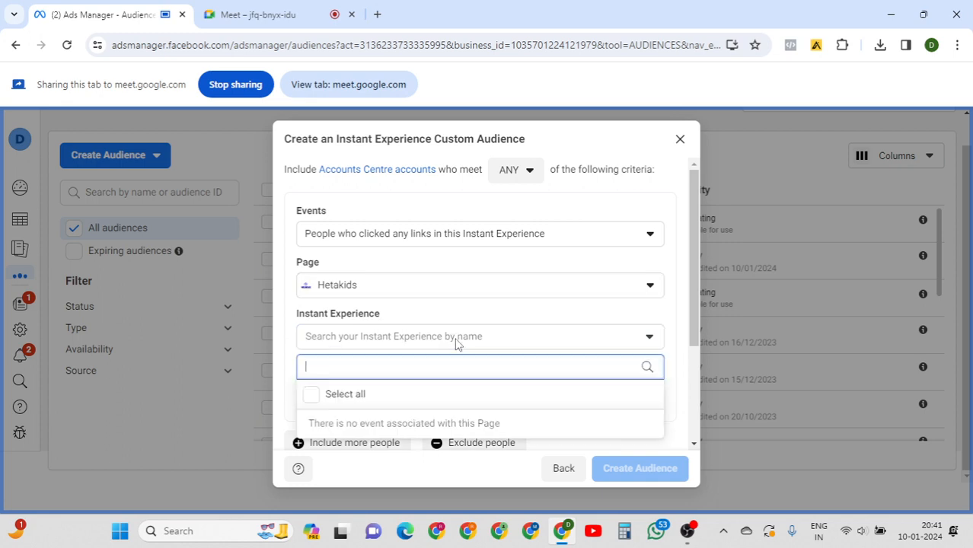
pyautogui.click(317, 403)
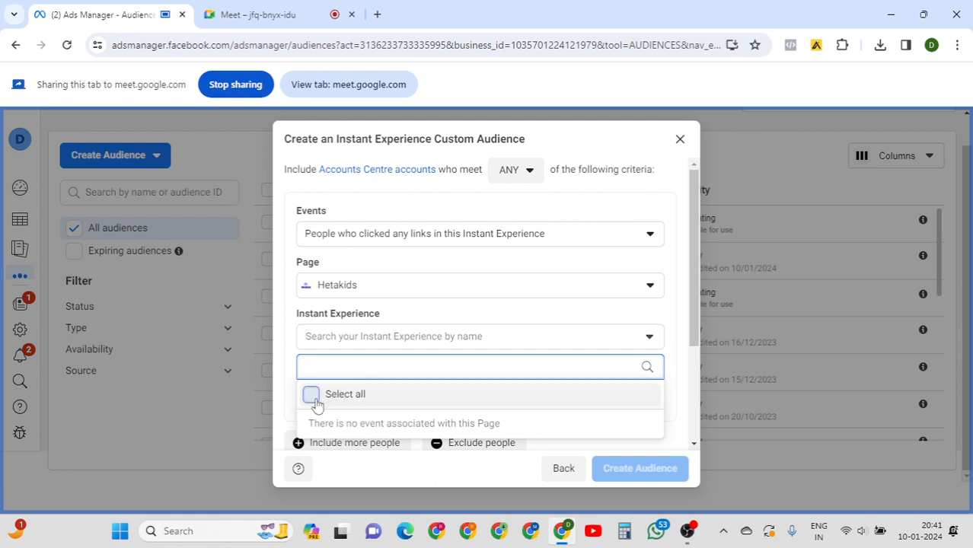
pyautogui.click(585, 314)
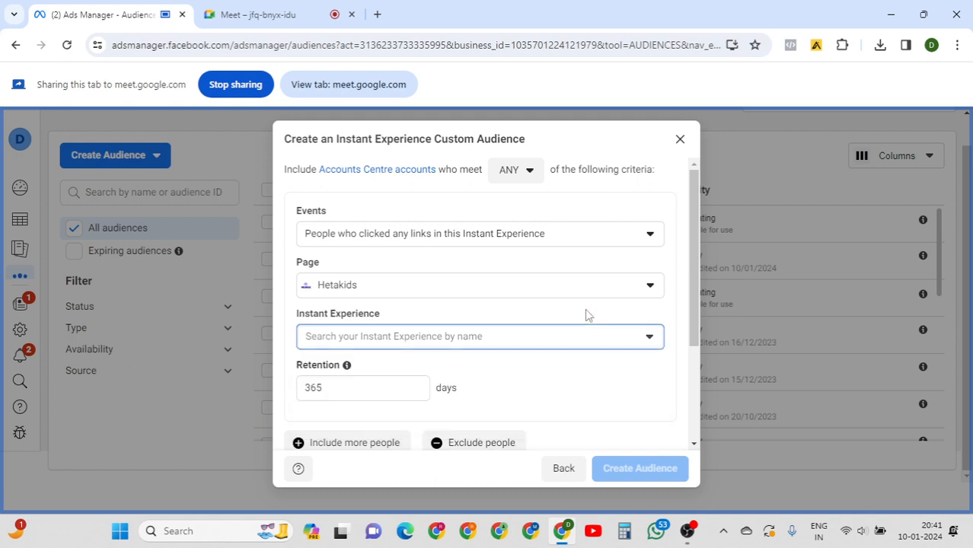
pyautogui.click(353, 390)
pyautogui.moveTo(696, 289); pyautogui.dragTo(691, 443)
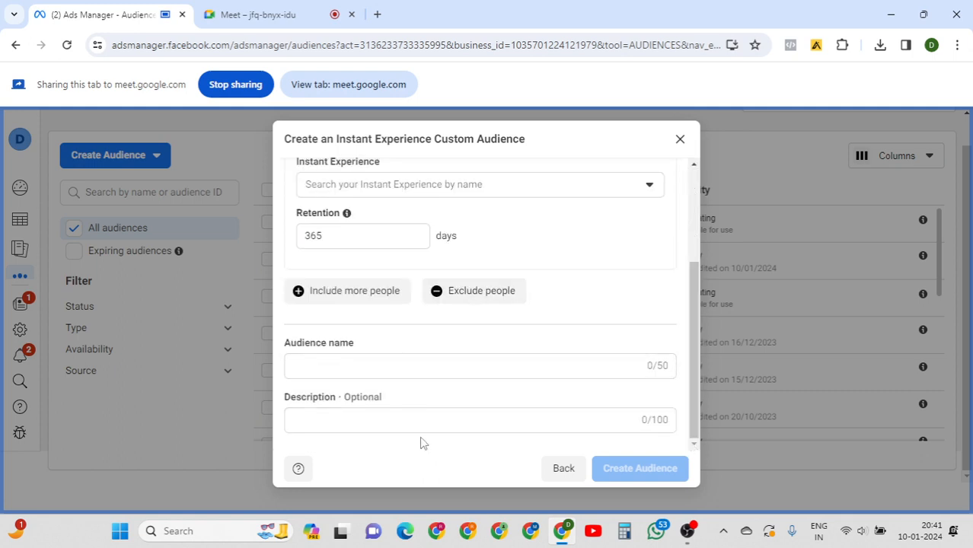
pyautogui.click(563, 469)
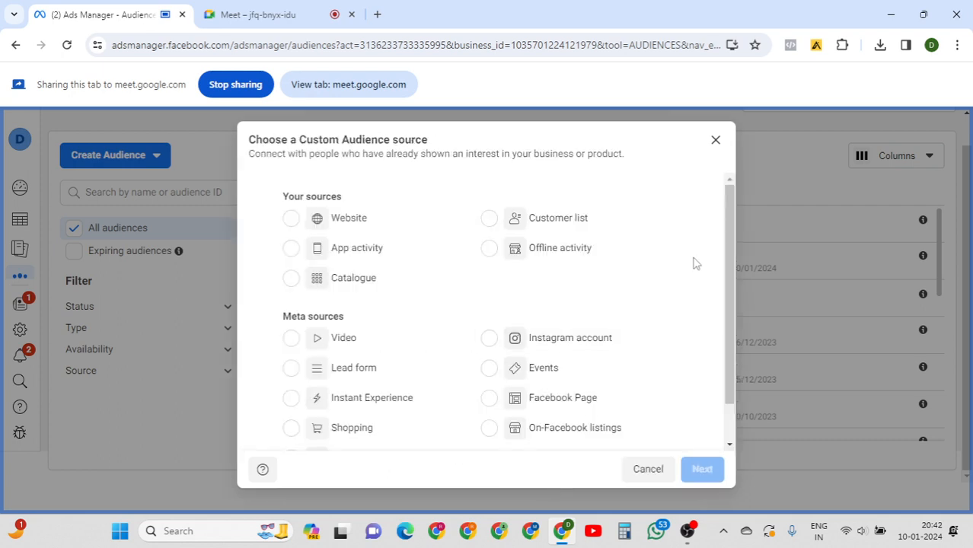
# Scroll up the source list and select Facebook Page as the source.
pyautogui.moveTo(730, 228); pyautogui.dragTo(729, 241)
pyautogui.scroll(1, 729, 241)
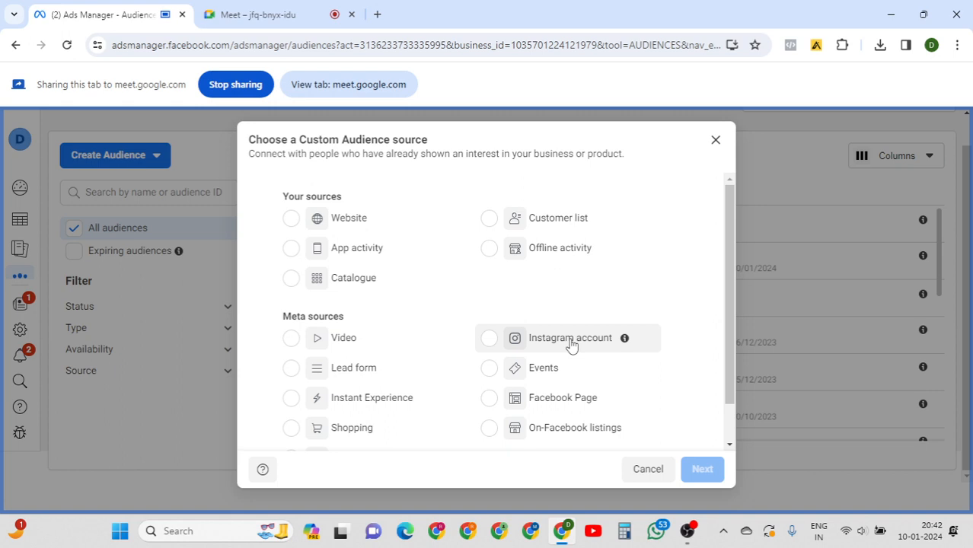
pyautogui.click(483, 404)
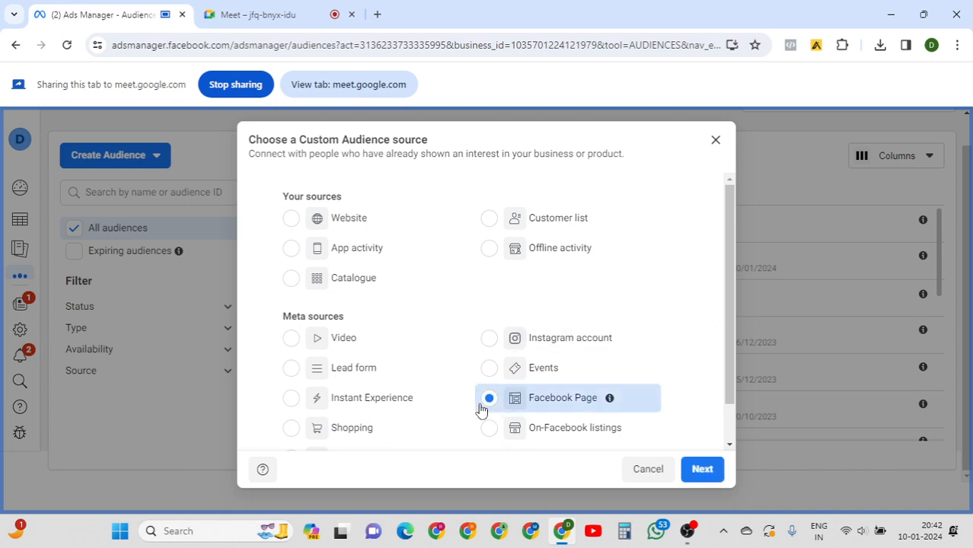
# Open the DigitalVridhi Page audience form and review Events, keeping everyone who engaged.
pyautogui.click(707, 471)
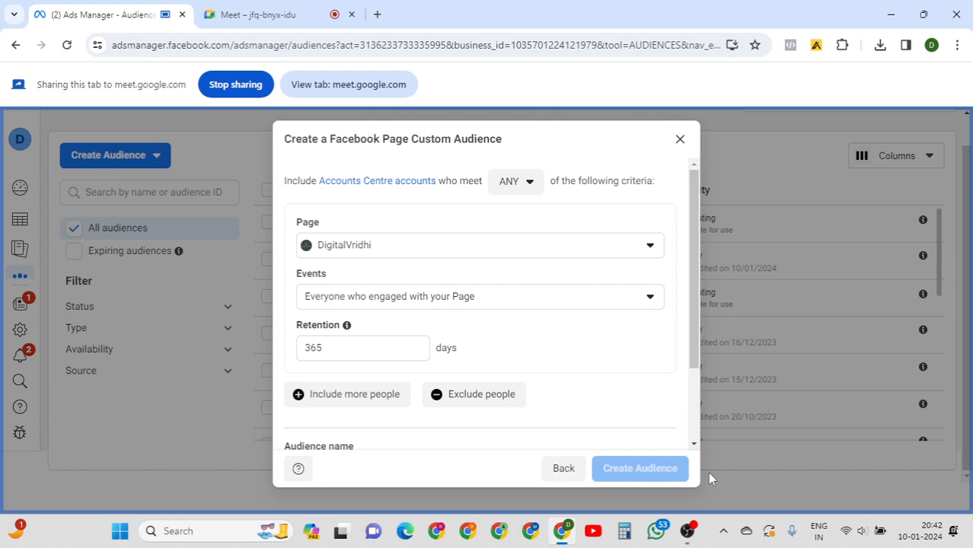
pyautogui.moveTo(694, 273); pyautogui.dragTo(697, 329)
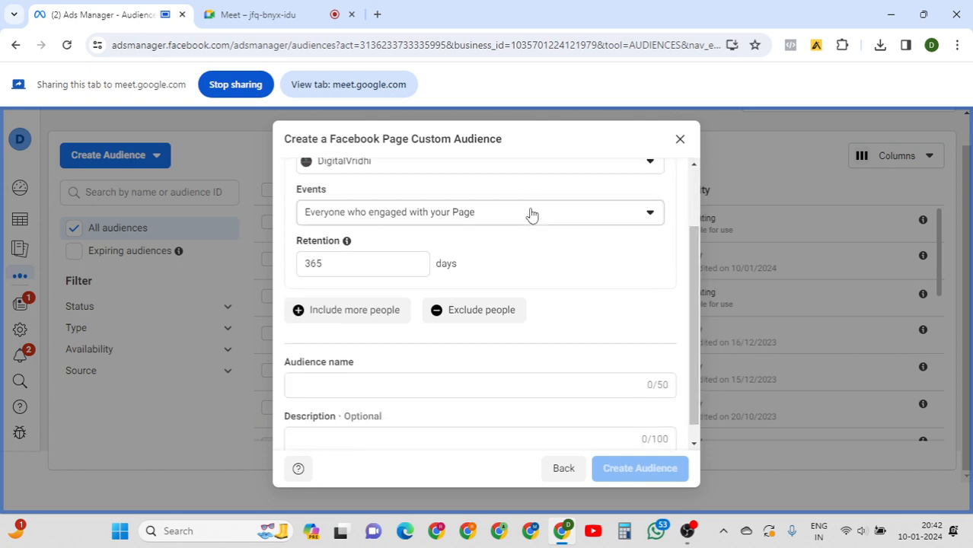
pyautogui.click(531, 213)
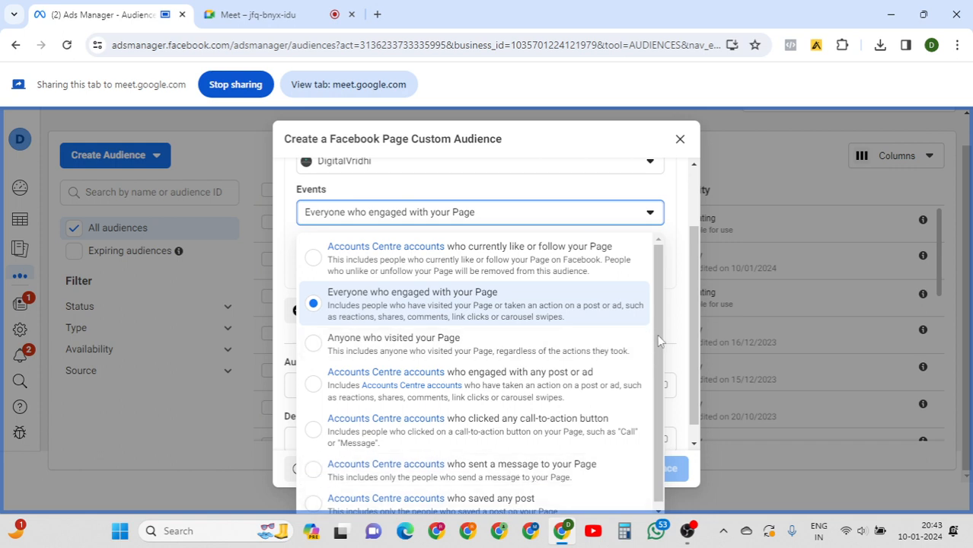
pyautogui.click(682, 326)
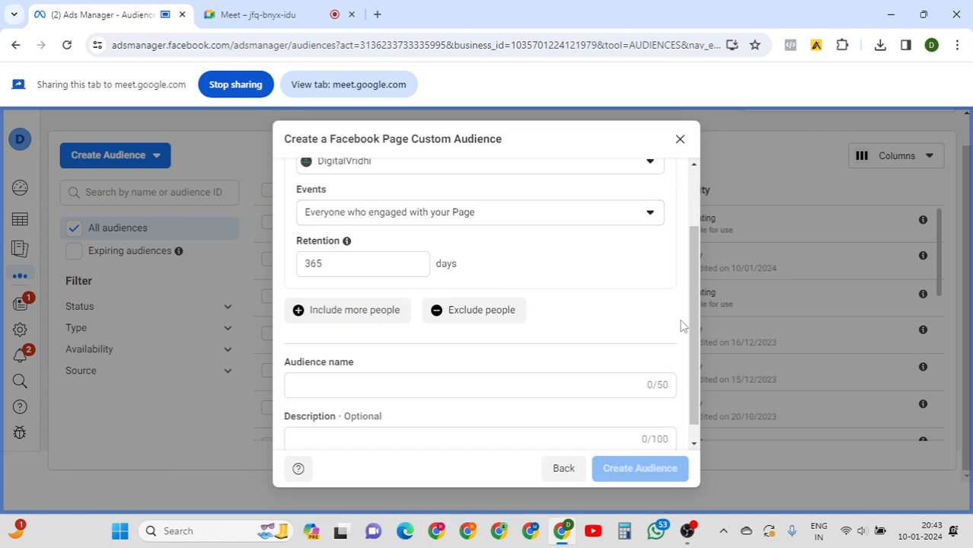
# Return to the Custom Audience source list and pick Shopping as the source.
pyautogui.click(562, 469)
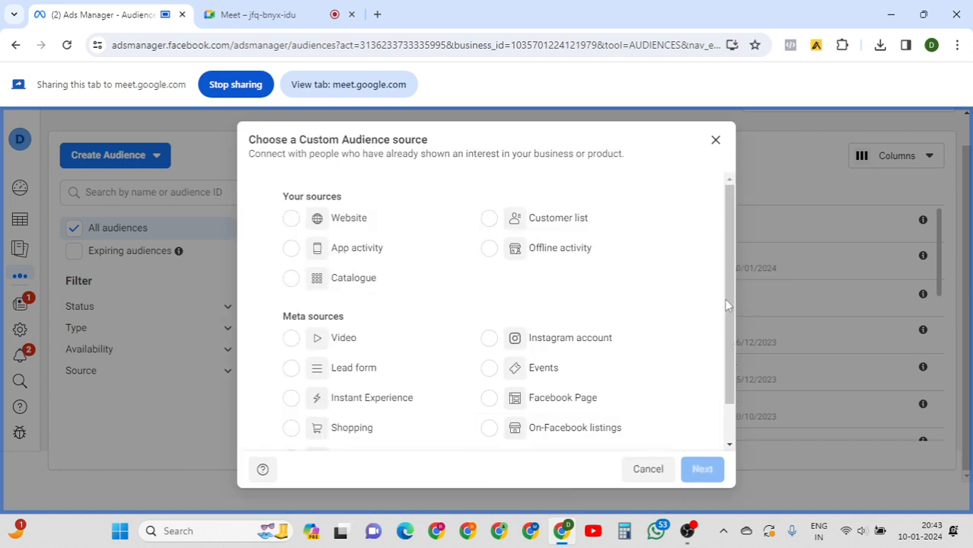
pyautogui.moveTo(725, 296); pyautogui.dragTo(727, 359)
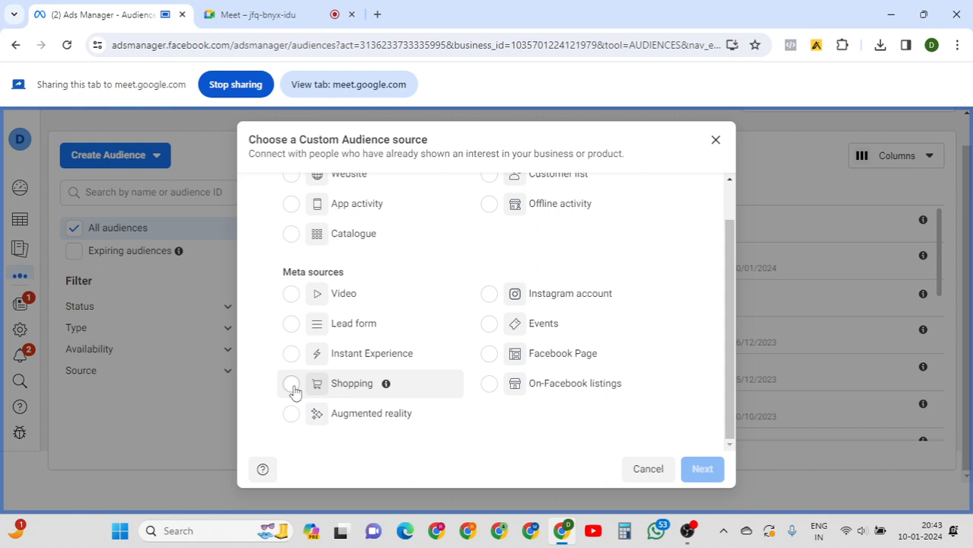
pyautogui.click(291, 385)
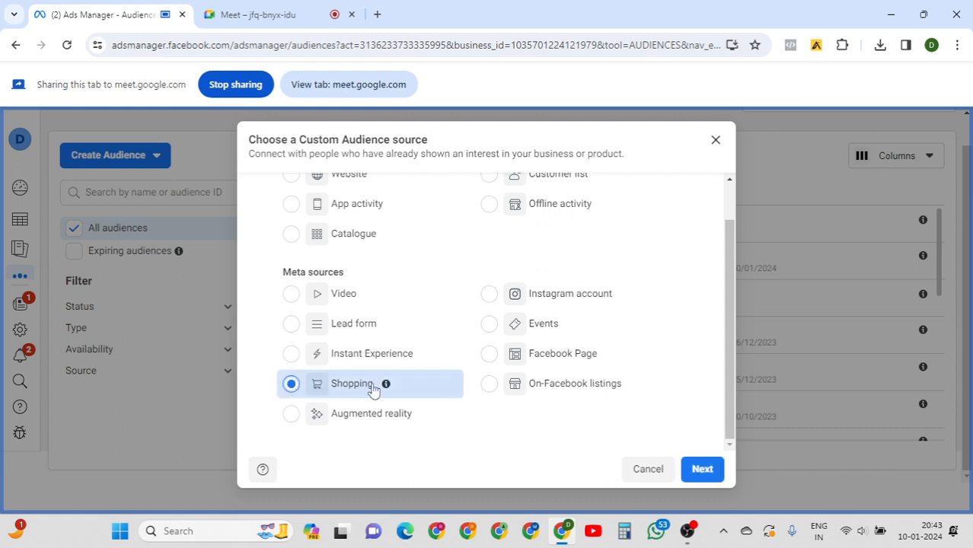
pyautogui.moveTo(387, 386)
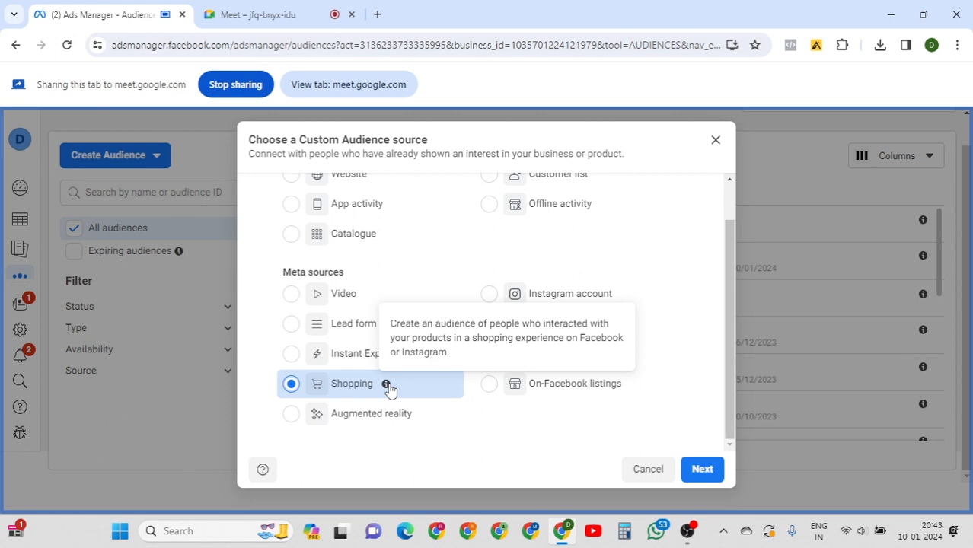
# Continue to the shopping audience form and browse the Events dropdown options.
pyautogui.click(699, 470)
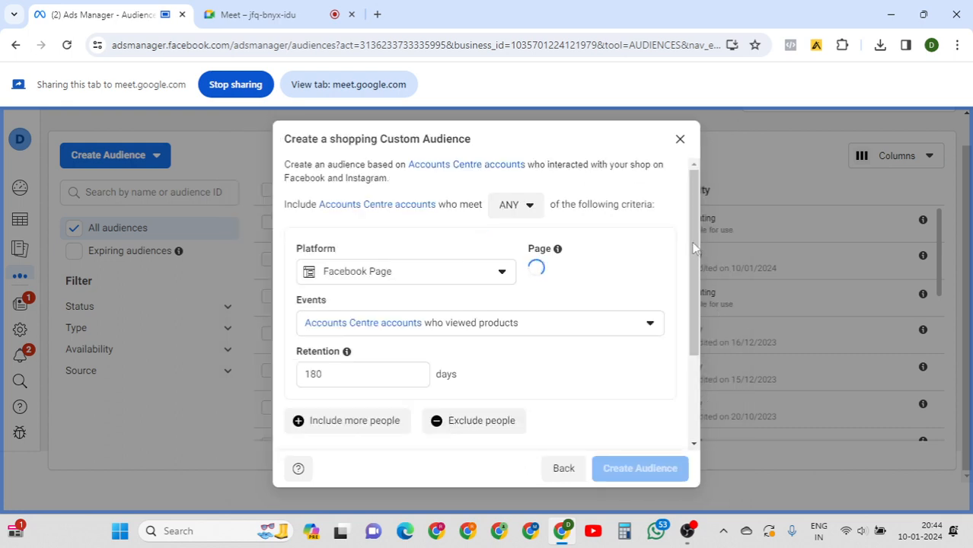
pyautogui.moveTo(694, 248); pyautogui.dragTo(692, 274)
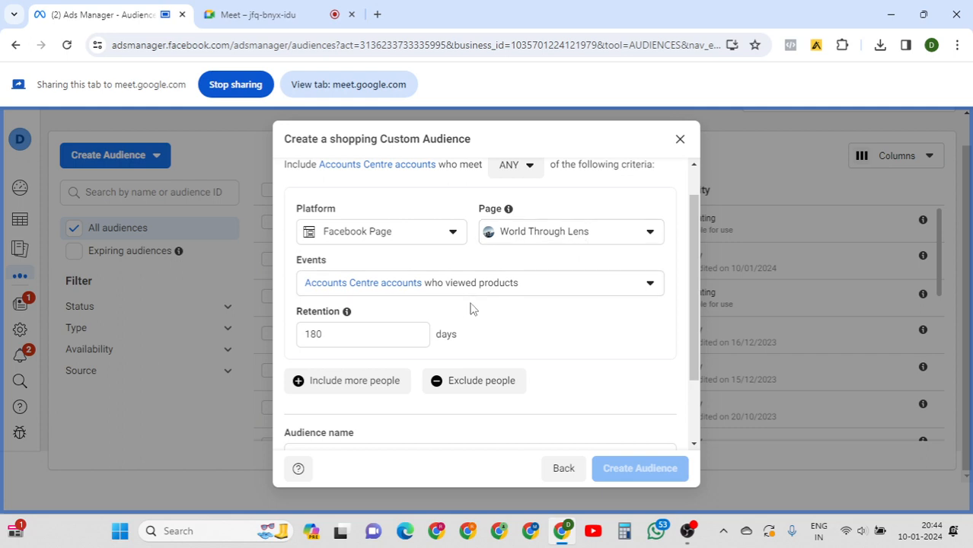
pyautogui.click(556, 295)
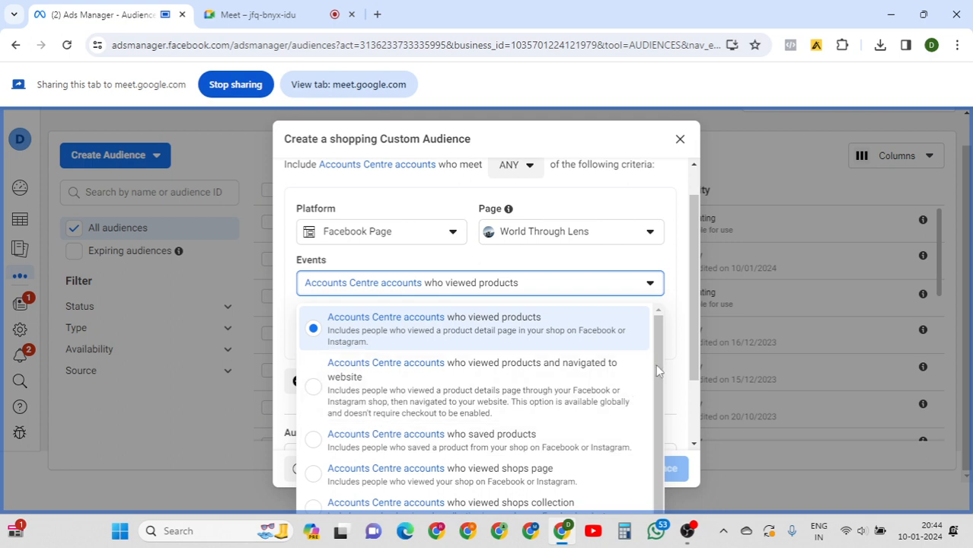
pyautogui.scroll(-1, 656, 364)
pyautogui.scroll(-1, 658, 384)
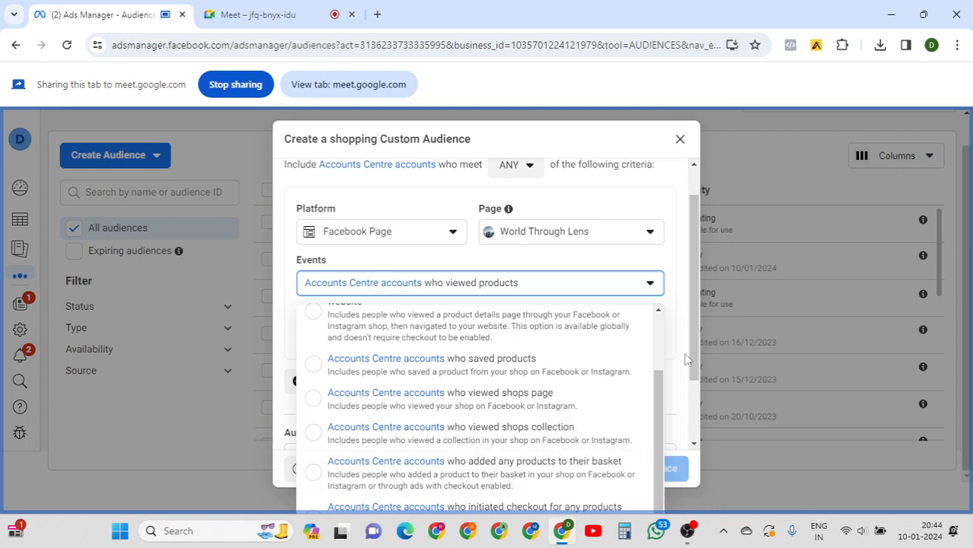
pyautogui.moveTo(689, 339); pyautogui.dragTo(690, 381)
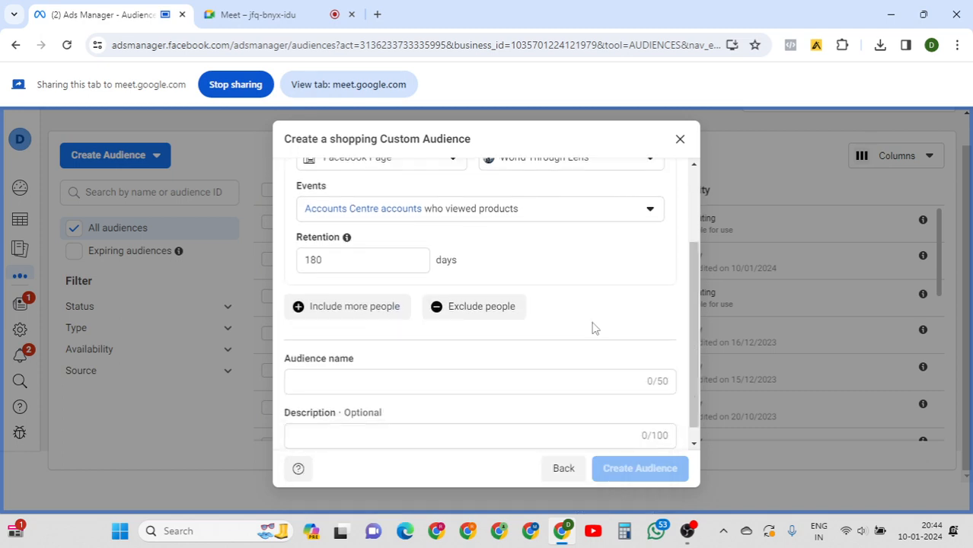
# Leave the event set to viewed products and return to the source chooser.
pyautogui.click(556, 220)
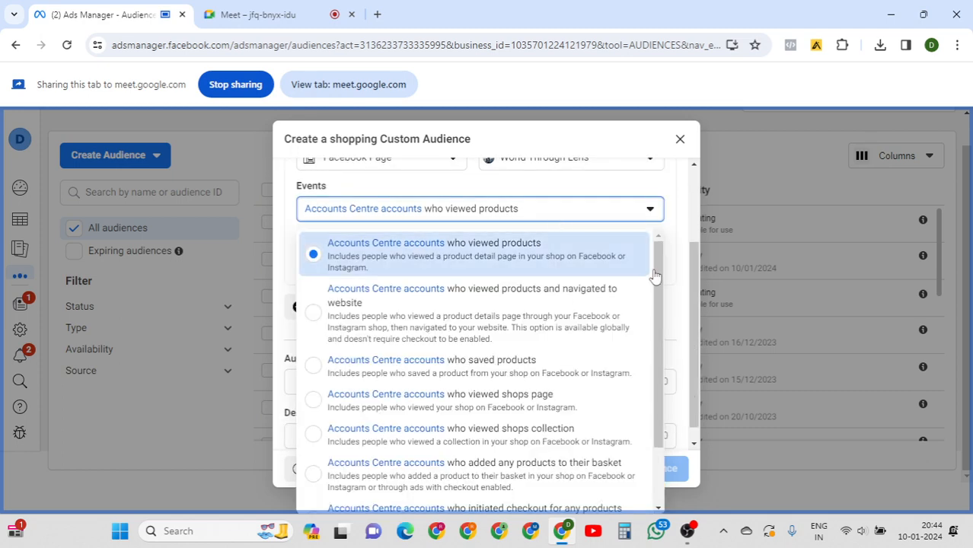
pyautogui.scroll(-1, 659, 406)
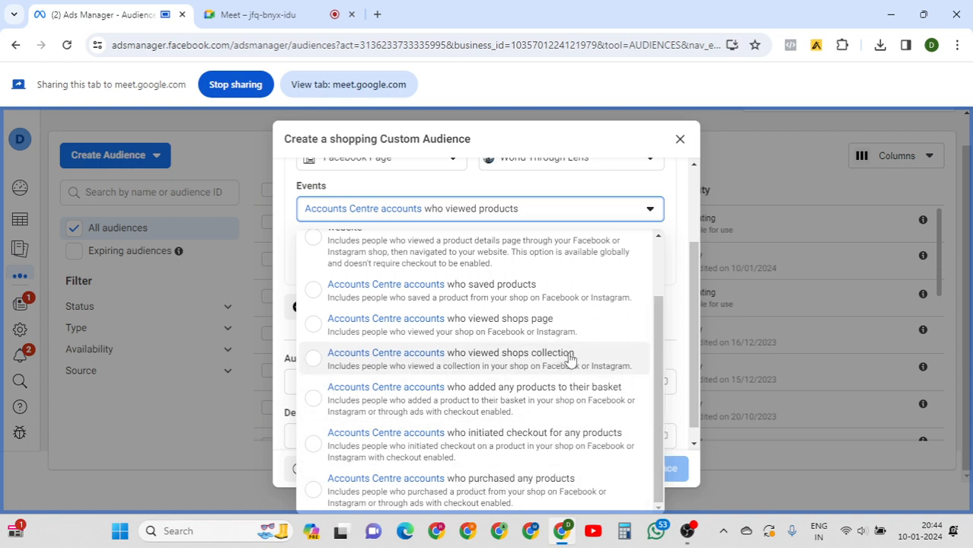
pyautogui.click(676, 326)
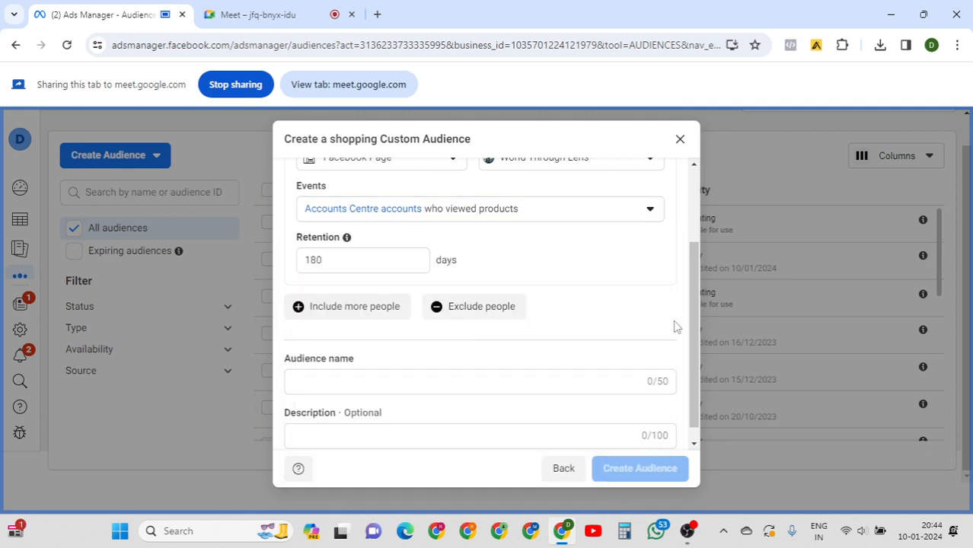
pyautogui.click(554, 476)
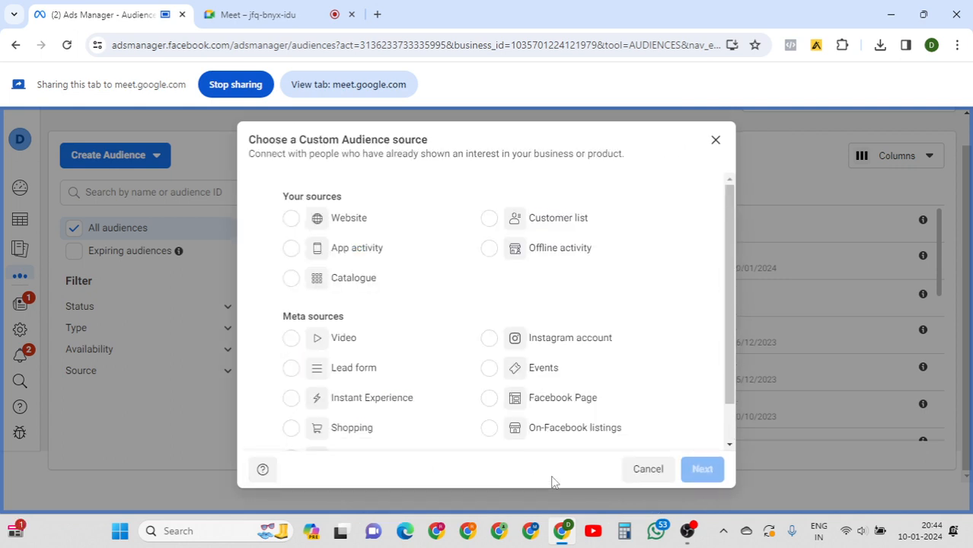
pyautogui.click(549, 438)
pyautogui.moveTo(729, 281); pyautogui.dragTo(730, 329)
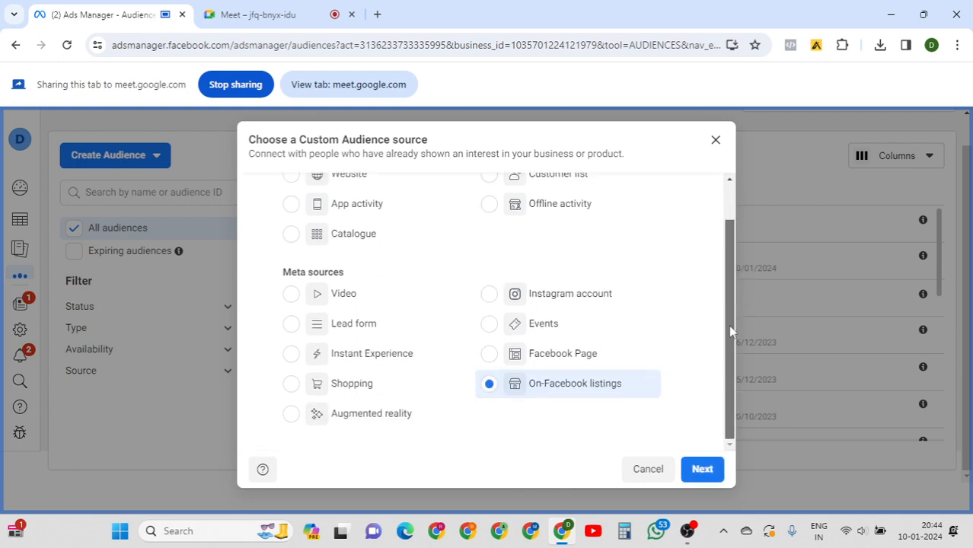
pyautogui.click(702, 470)
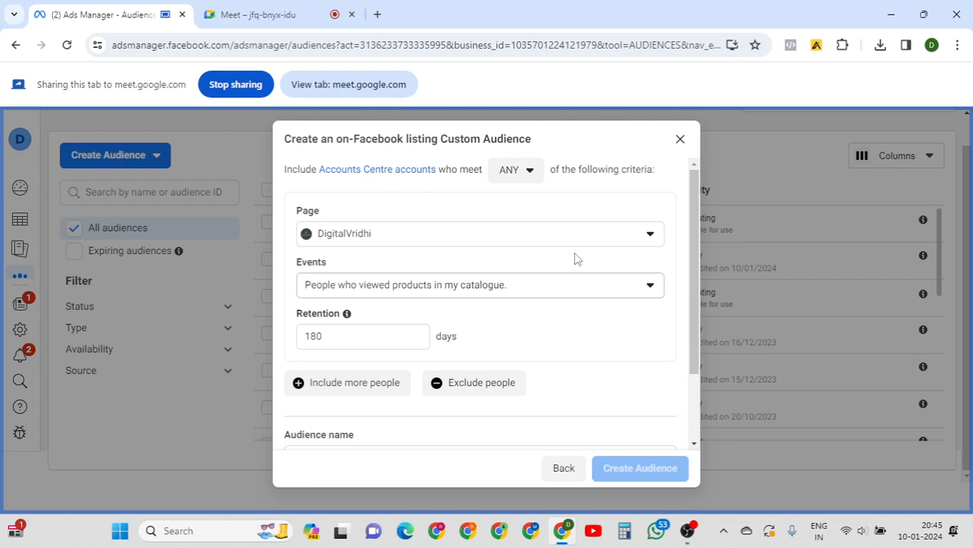
pyautogui.click(556, 234)
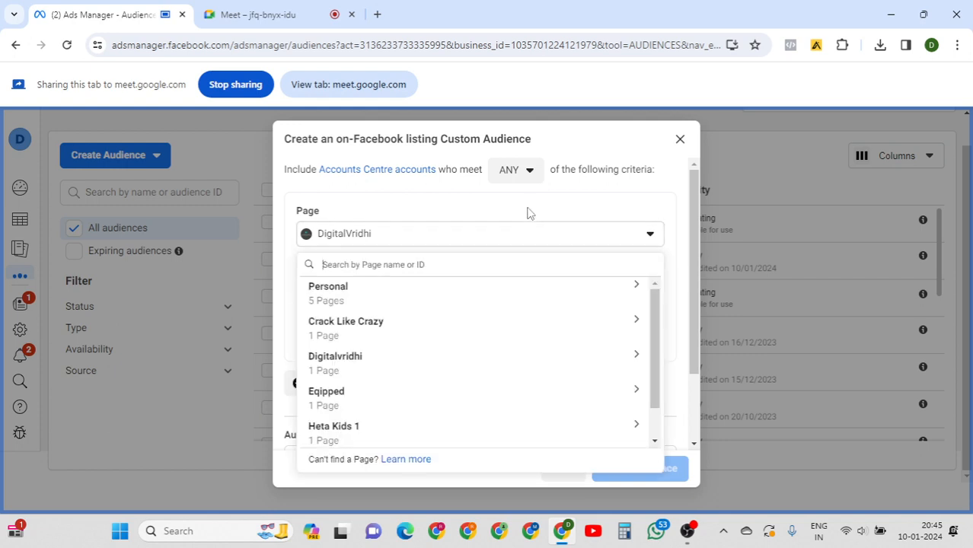
pyautogui.click(525, 210)
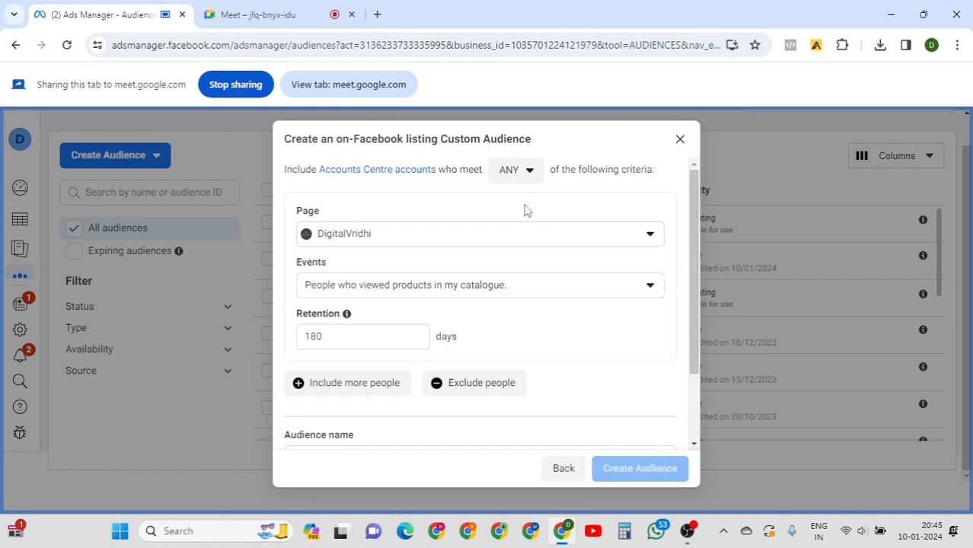
pyautogui.click(547, 289)
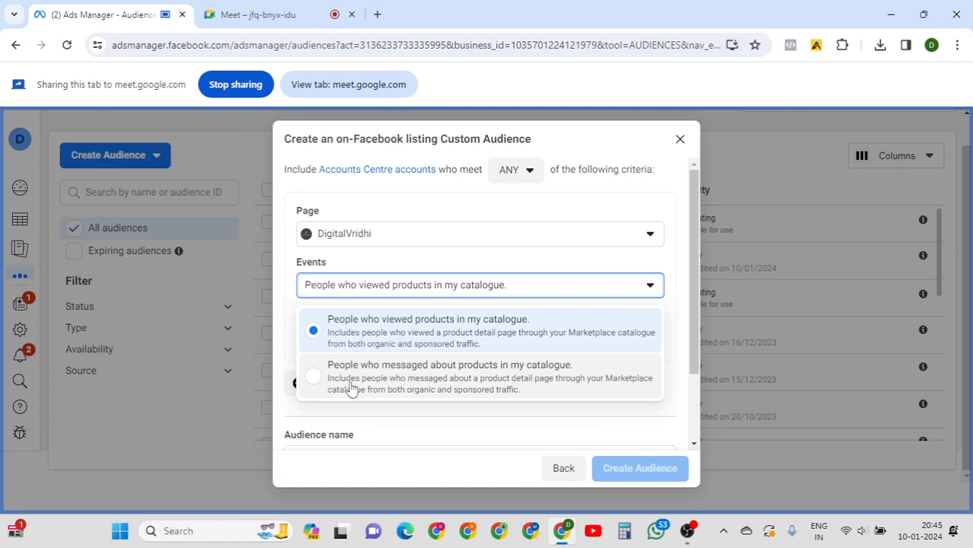
pyautogui.click(560, 470)
pyautogui.click(561, 471)
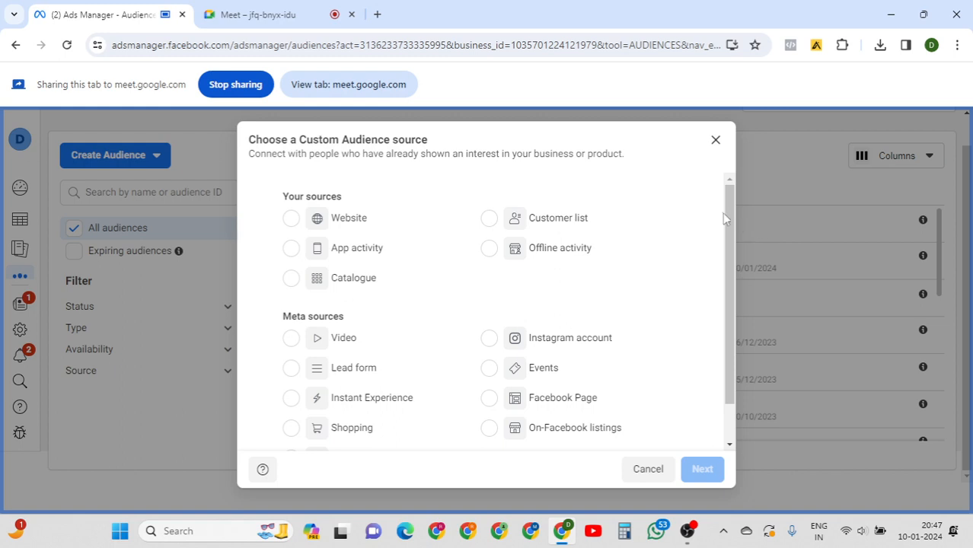
pyautogui.moveTo(729, 201); pyautogui.dragTo(734, 254)
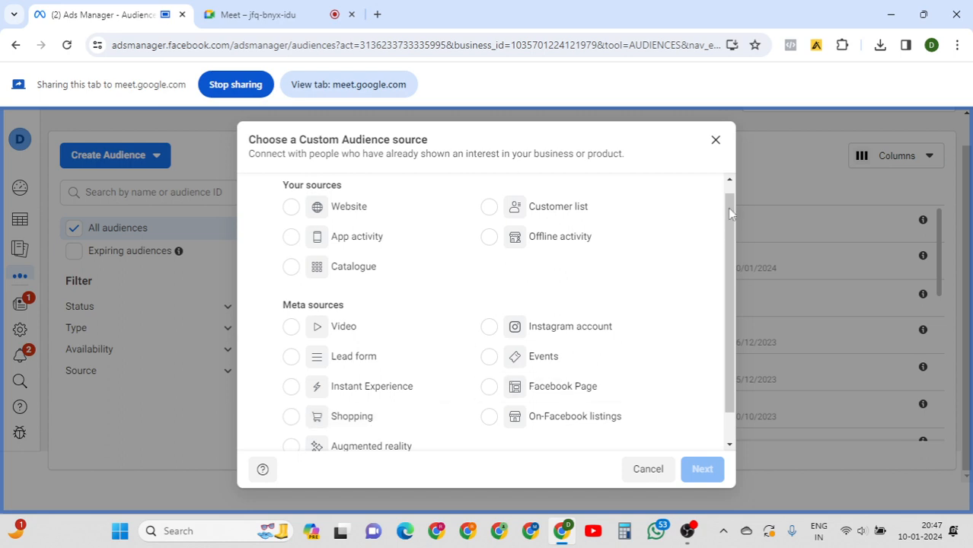
pyautogui.moveTo(728, 208); pyautogui.dragTo(727, 271)
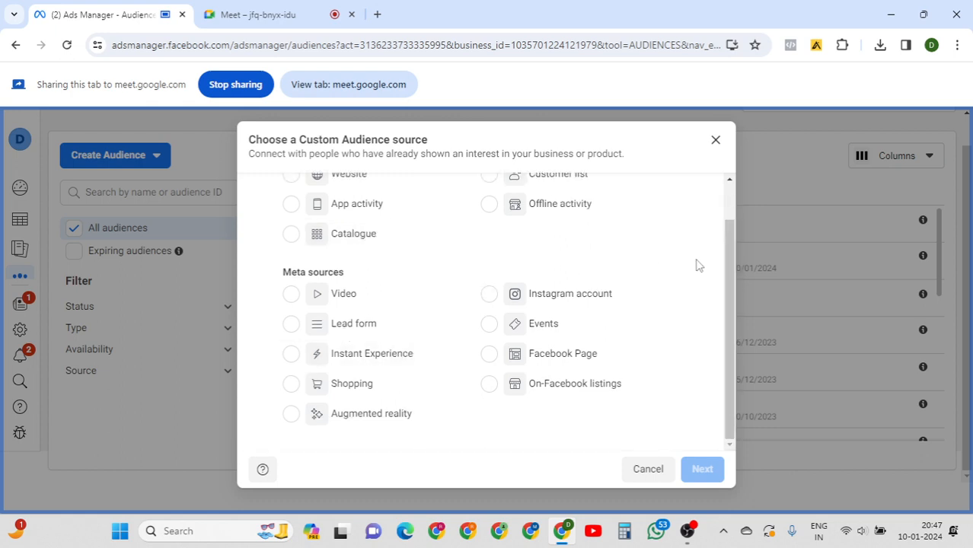
# Cancel the Custom Audience source dialog and expand the Create Audience dropdown.
pyautogui.click(649, 470)
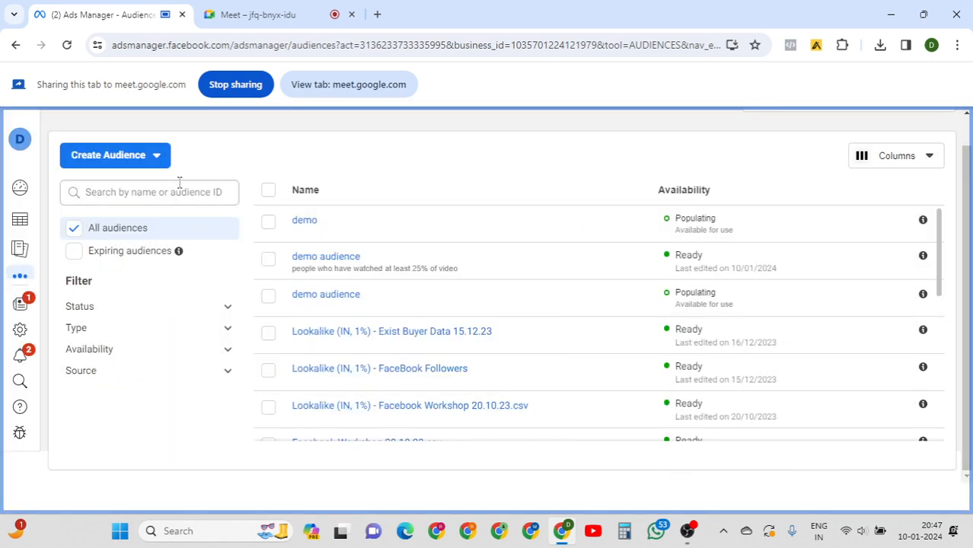
pyautogui.click(153, 161)
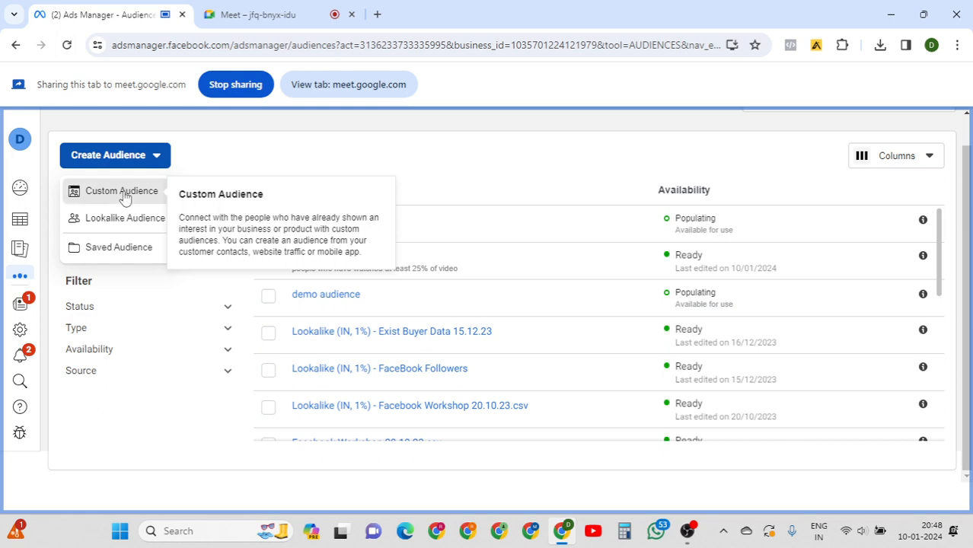
pyautogui.click(125, 195)
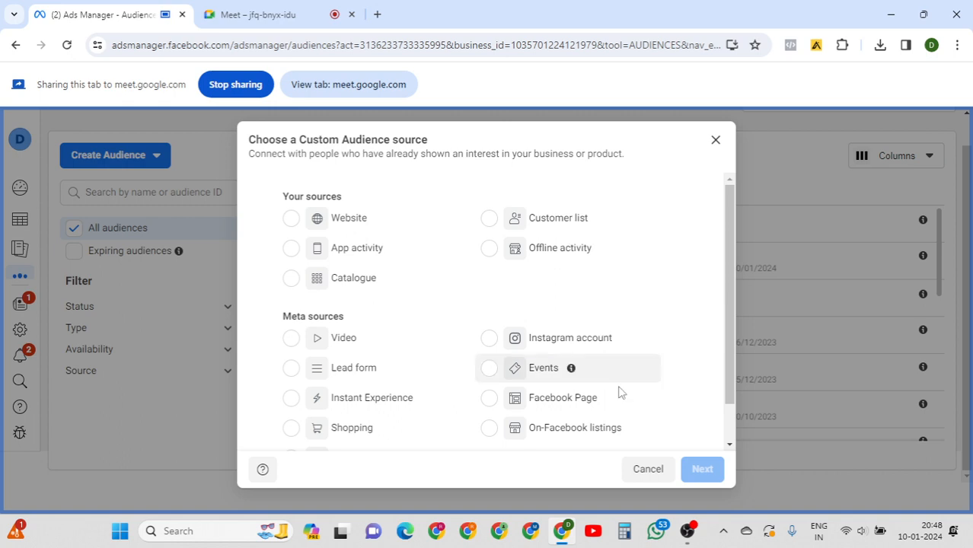
pyautogui.click(649, 477)
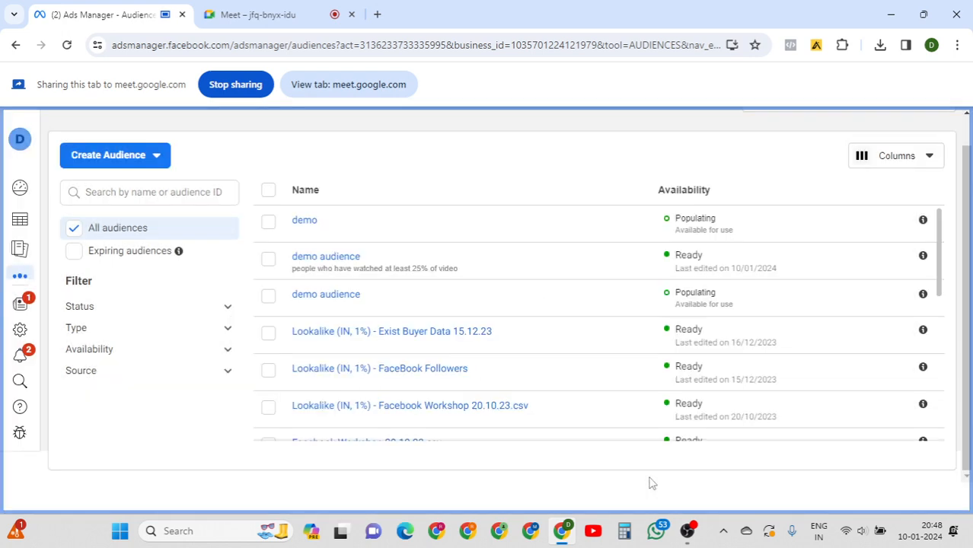
# Switch between the Ads Manager and Google Meet browser tabs, ending on the Meet call.
pyautogui.click(255, 15)
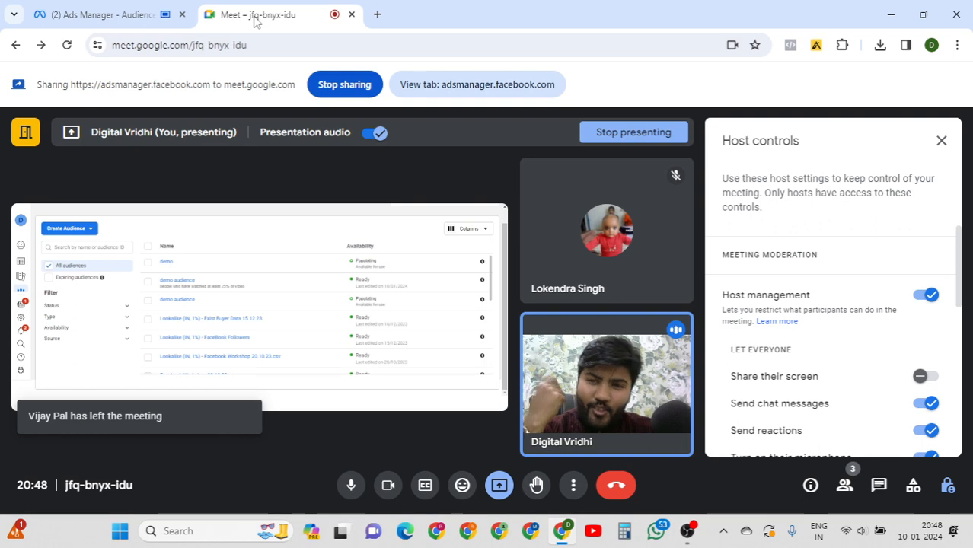
pyautogui.click(67, 15)
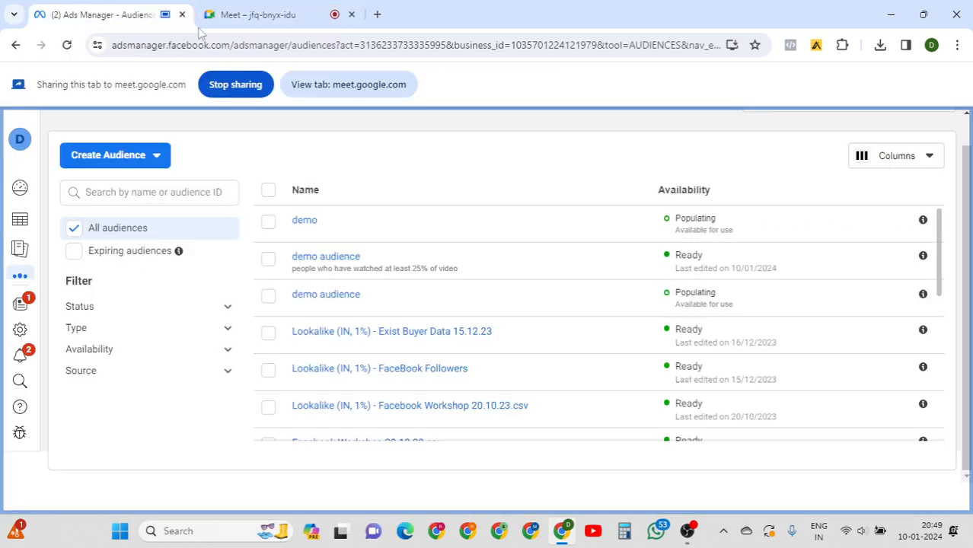
pyautogui.click(254, 15)
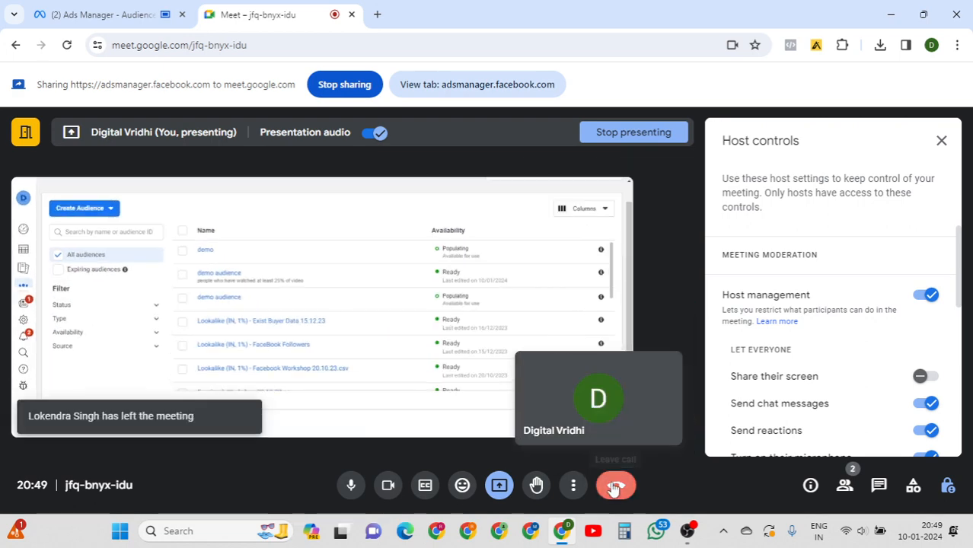
# Use the red Leave call button to bring up the leave options.
pyautogui.click(616, 487)
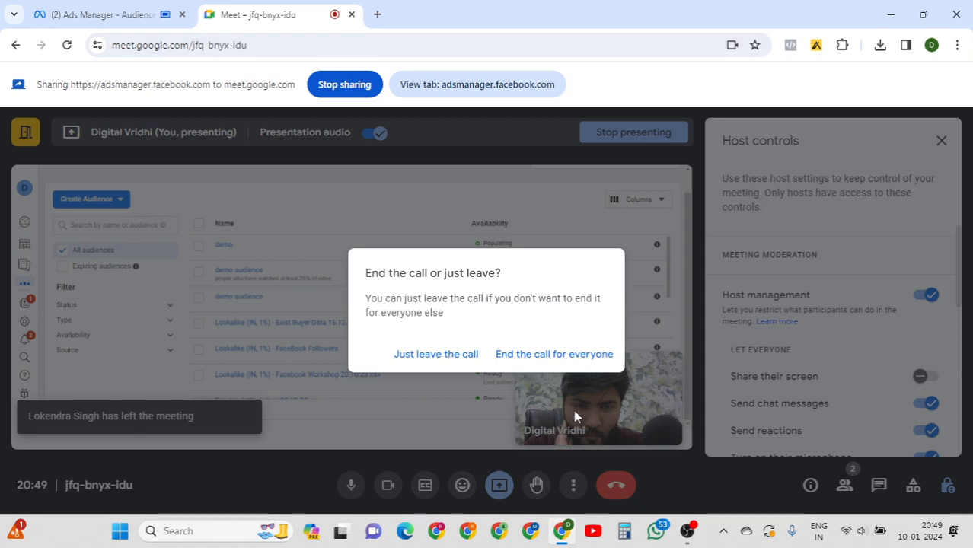
# Choose "End the call for everyone" to close the meeting.
pyautogui.click(534, 355)
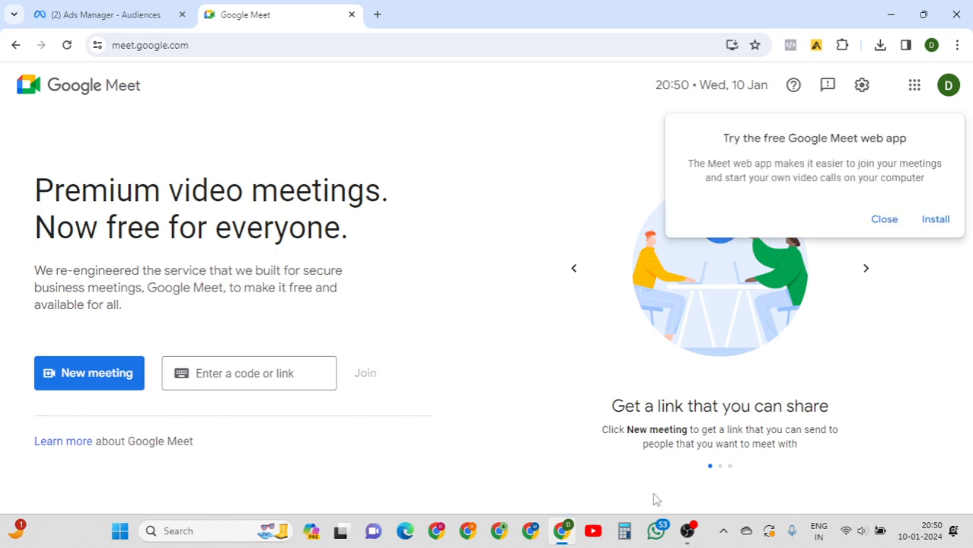
# Bring OBS Studio to the front from the Windows taskbar.
pyautogui.moveTo(687, 538)
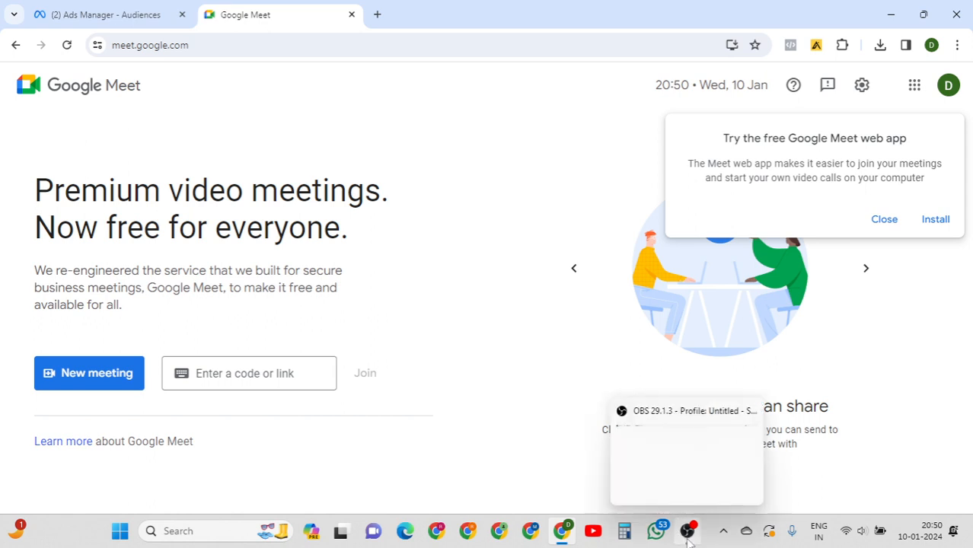
pyautogui.click(688, 538)
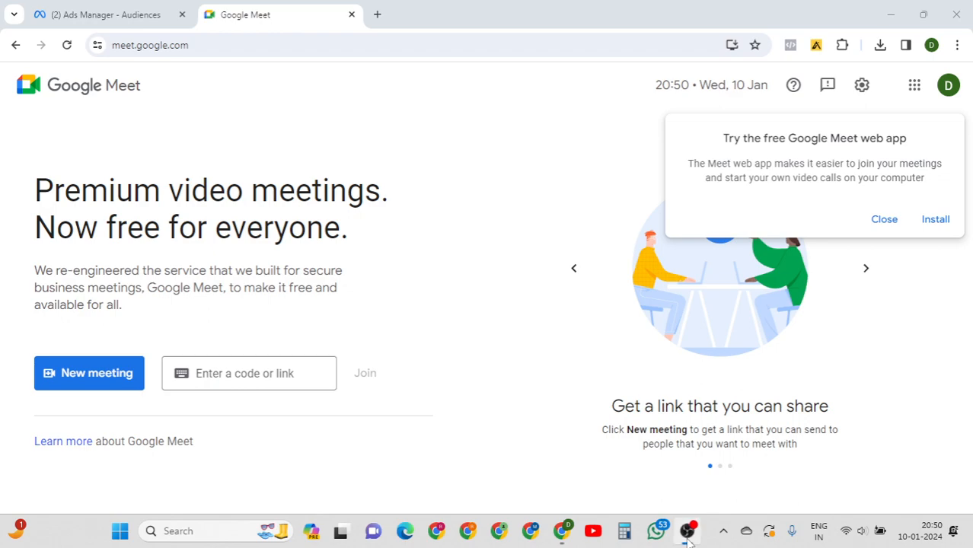